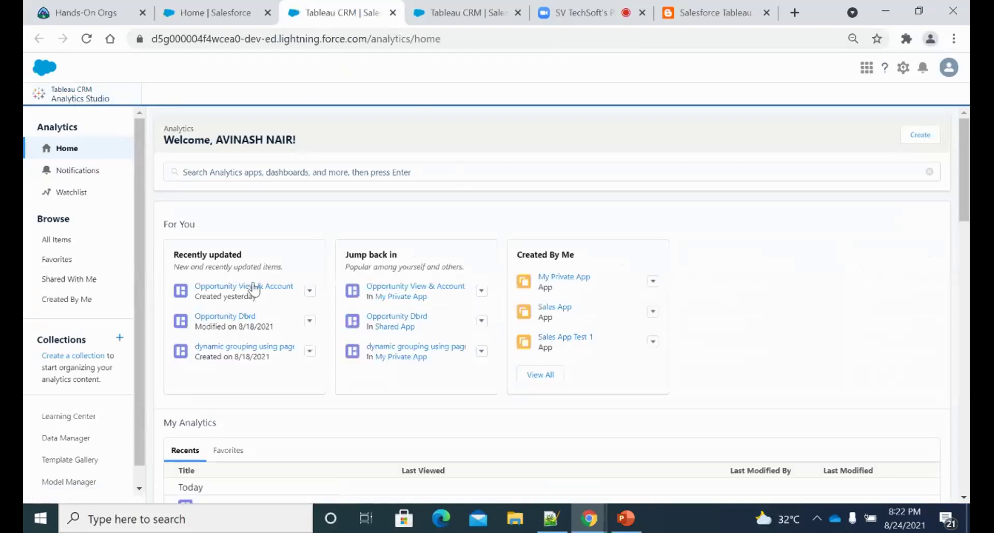
Find the Analytics item by searching the App Launcher for "Ana", open it, and close the MFA admin notice
left_click(230, 13)
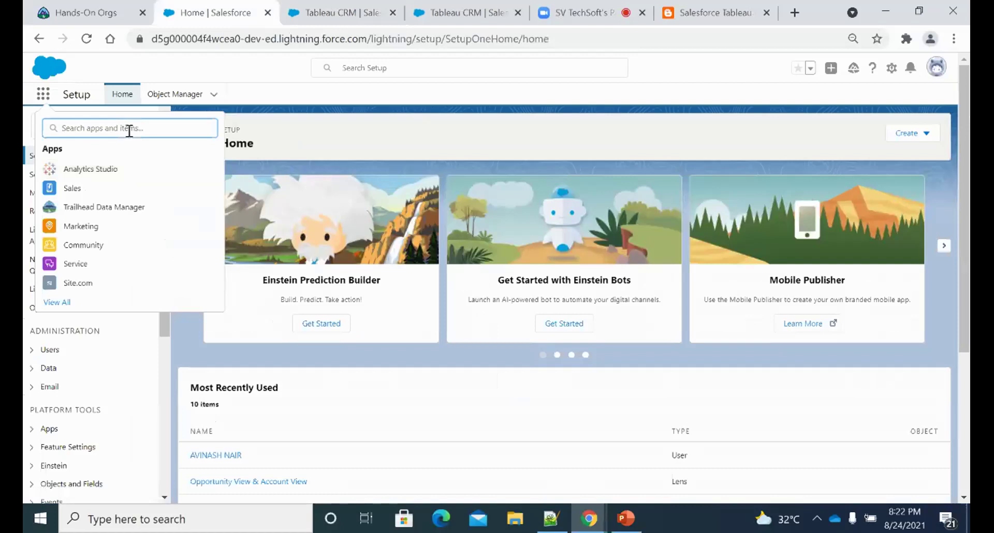
type("Ana")
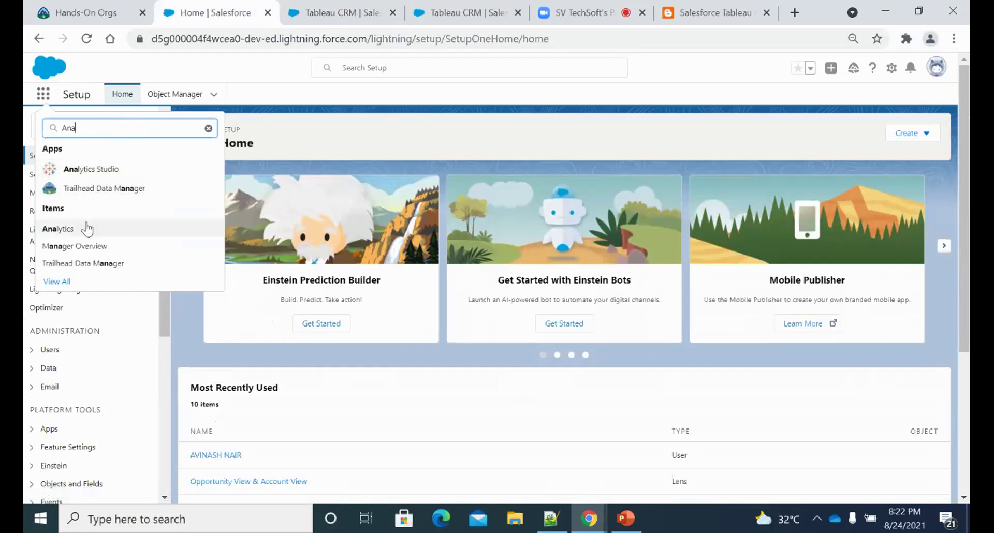
left_click(344, 12)
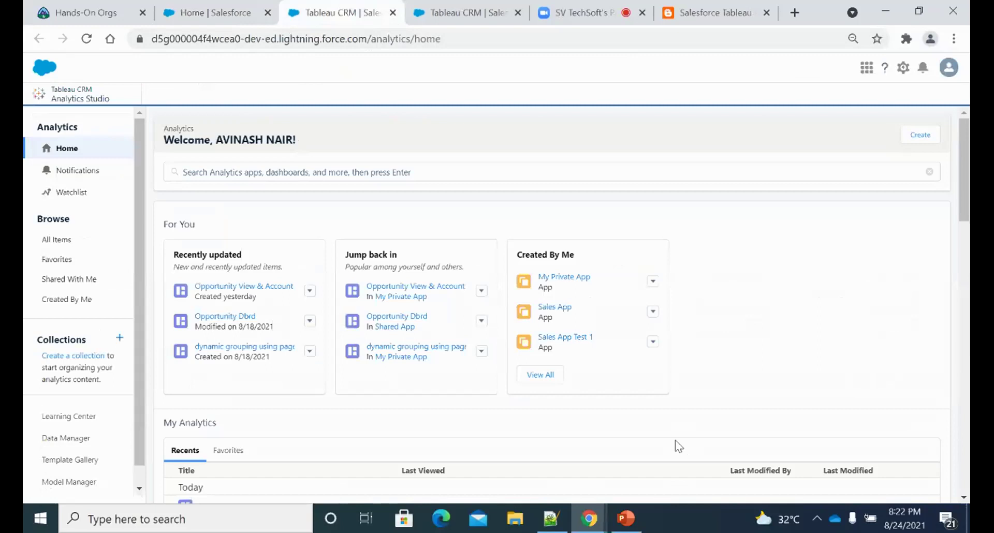
left_click(218, 17)
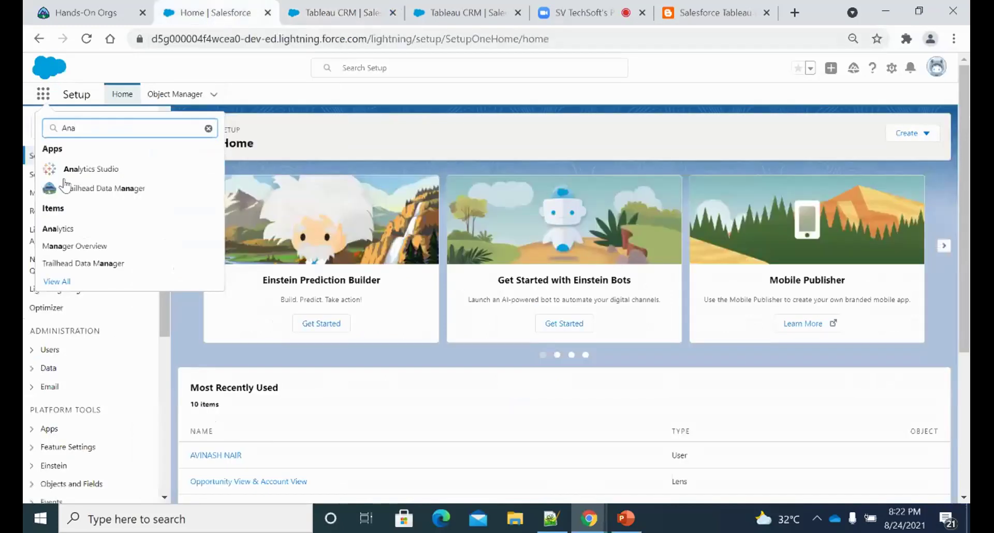
left_click(64, 236)
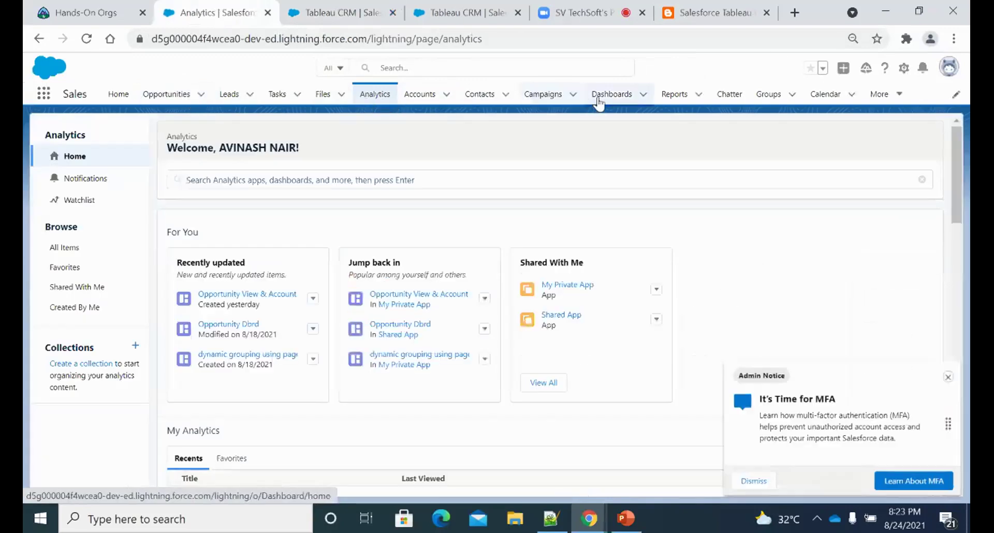
left_click(949, 378)
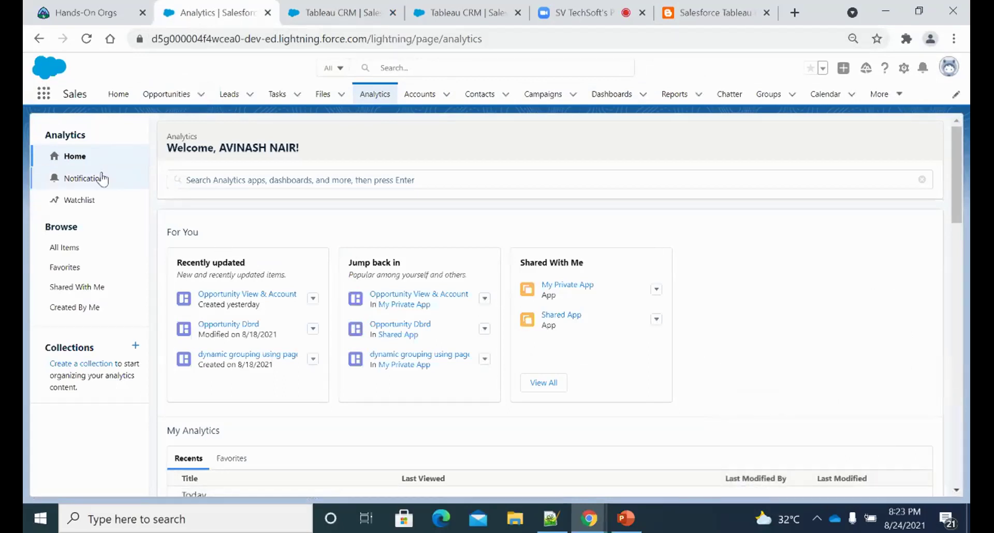
Review the Analytics Studio home page, check the Tableau CRM FAQ slide in PowerPoint, and return to Analytics Studio in Chrome
left_click(356, 14)
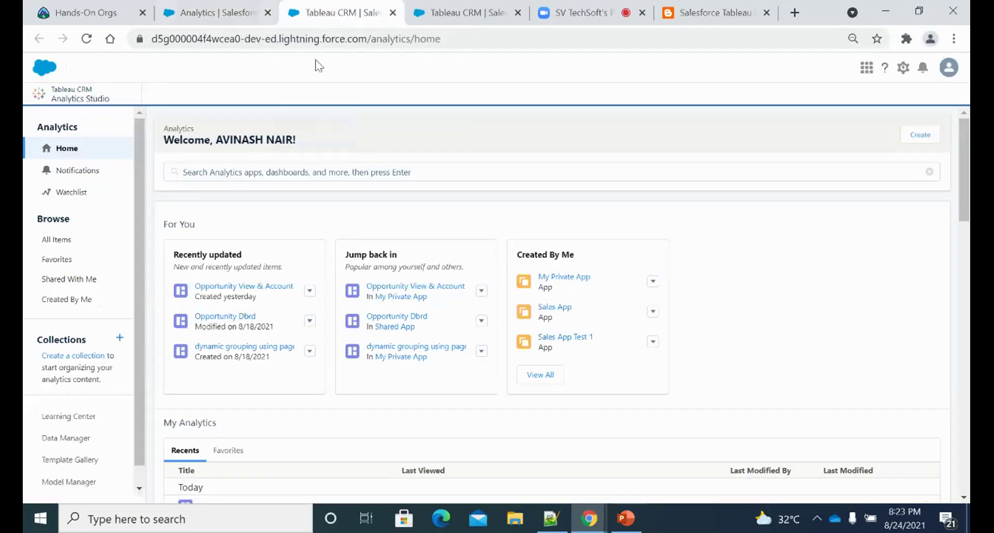
scroll(310, 216, "down", 2)
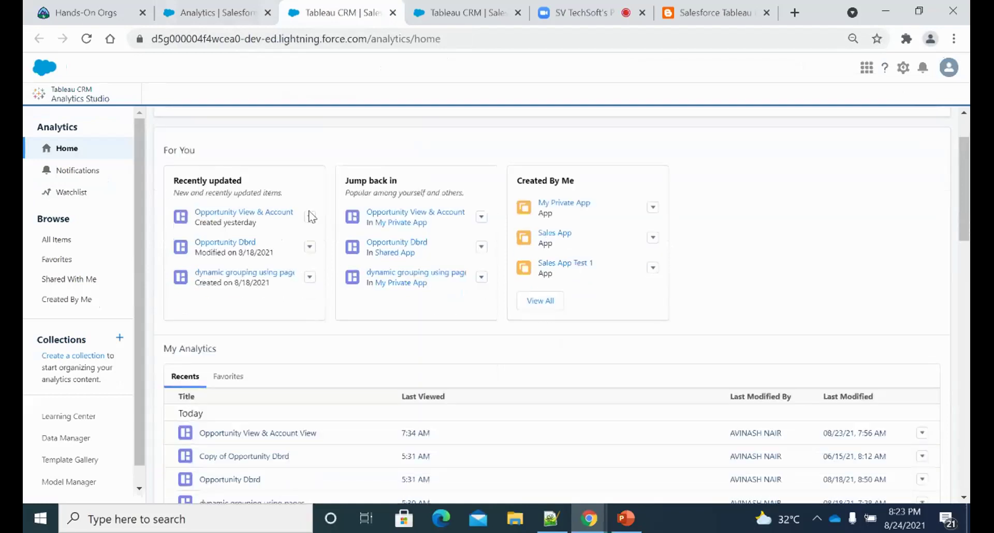
scroll(408, 237, "up", 2)
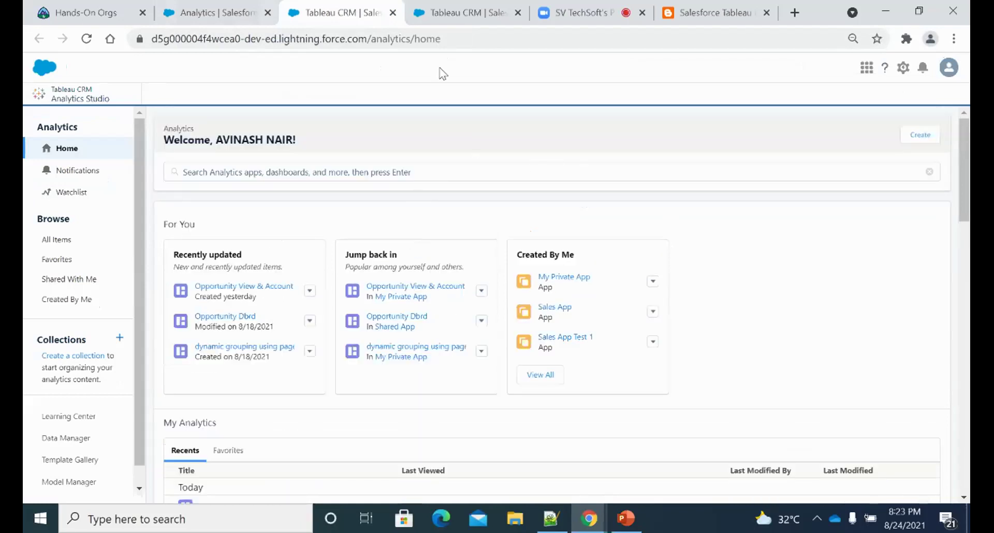
left_click(626, 518)
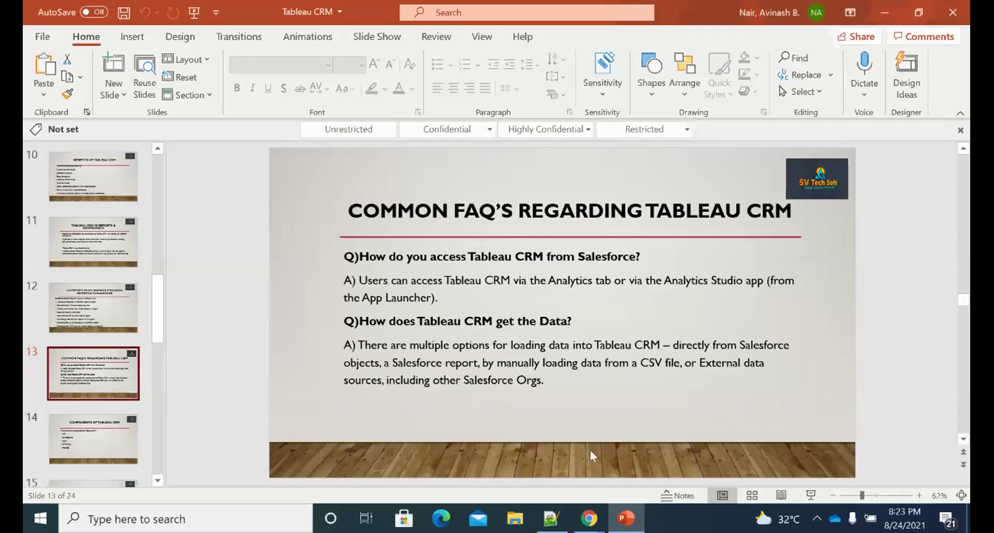
mouse_move(590, 515)
left_click(515, 450)
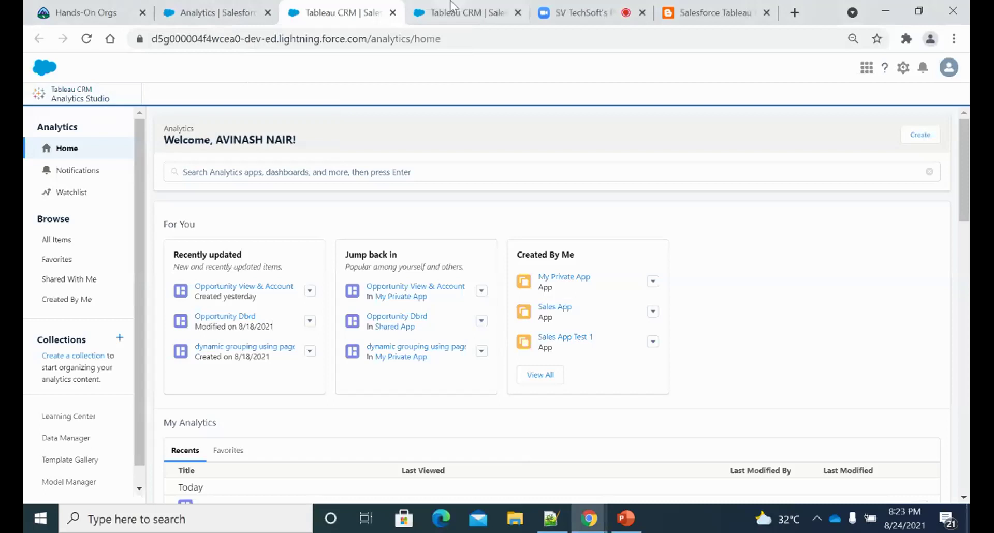
Open the Data Manager from Analytics Studio and show its Connect page
left_click(904, 68)
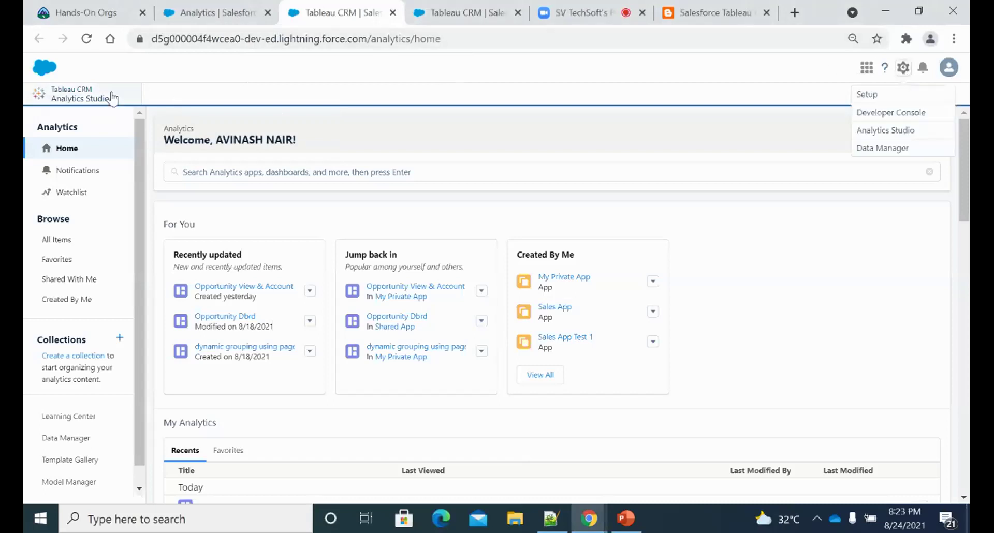
left_click(881, 149)
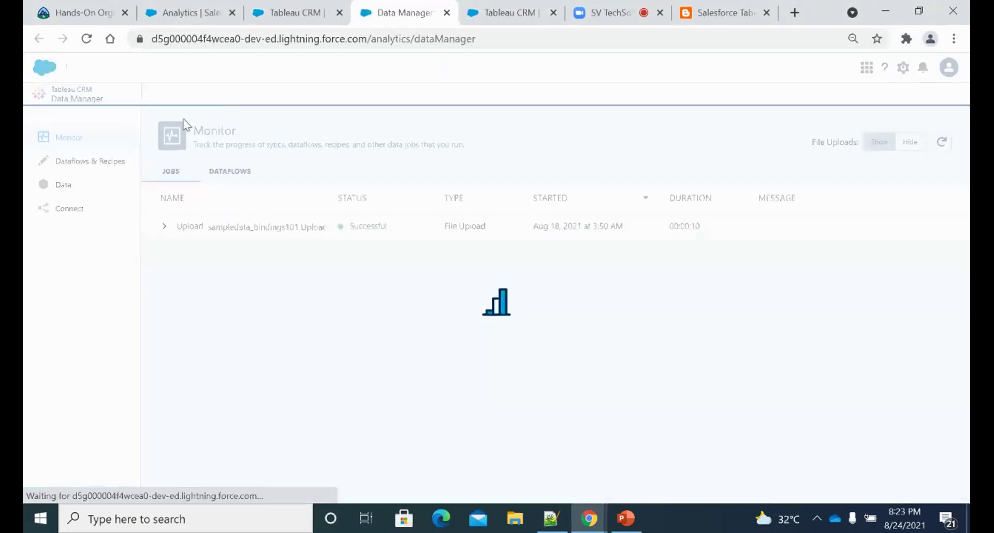
left_click(85, 214)
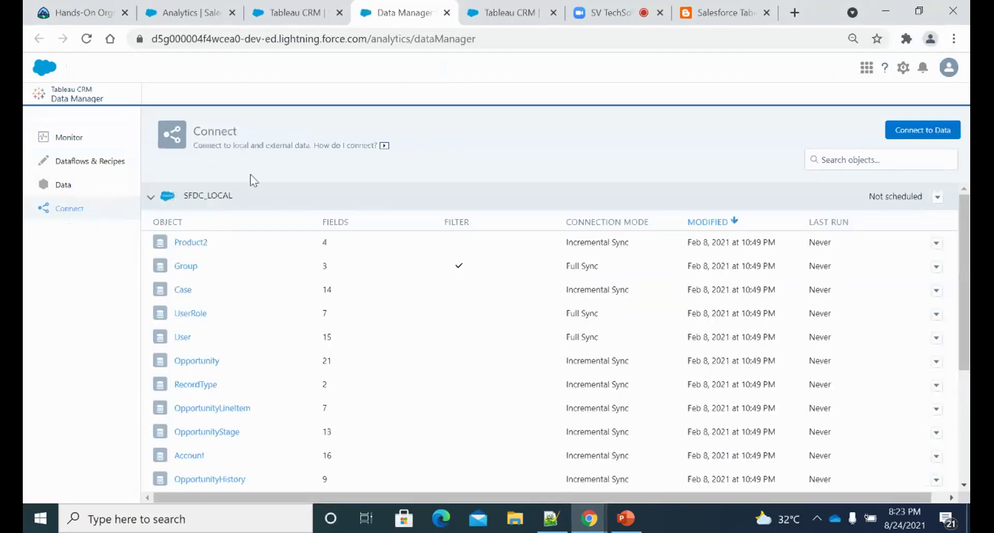
Inspect the SFDC_LOCAL connection's objects, revisit the Salesforce Analytics page, and collapse SFDC_LOCAL to view the Canada Sales connection
left_click(151, 196)
left_click(152, 197)
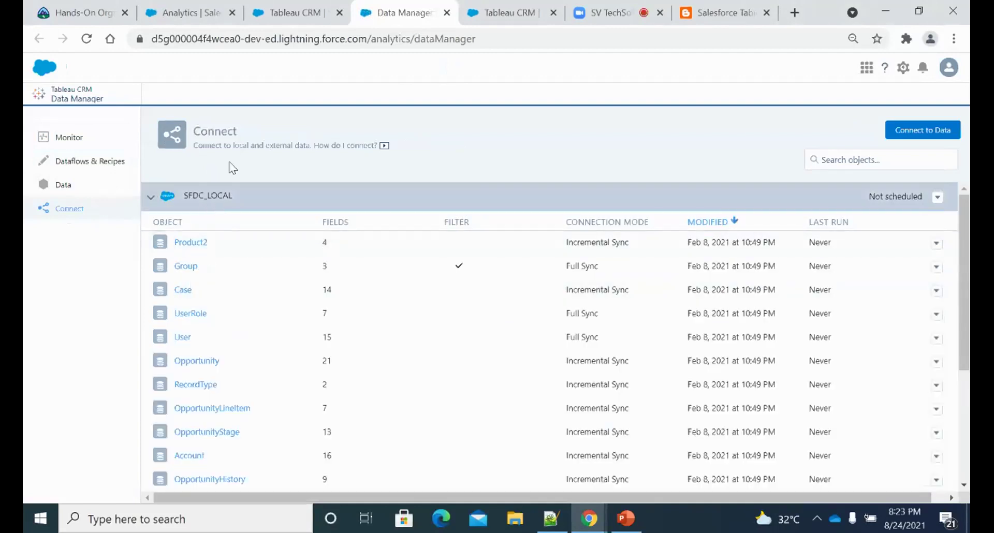
left_click(217, 13)
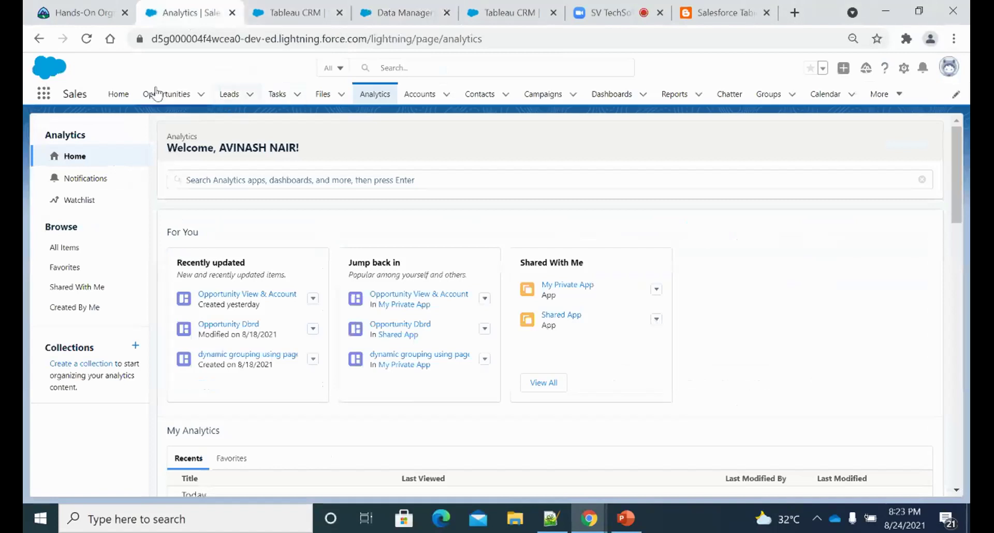
left_click(362, 13)
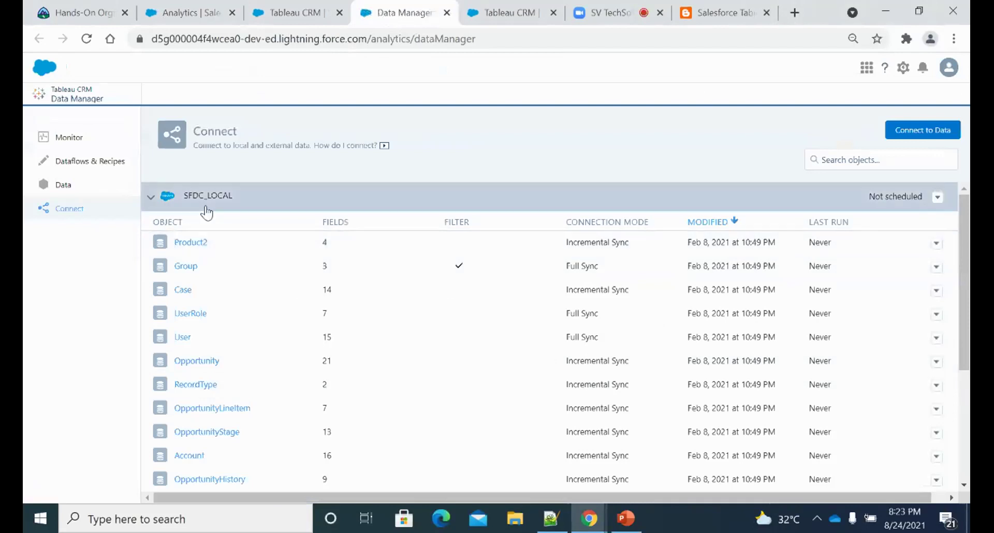
left_click(153, 197)
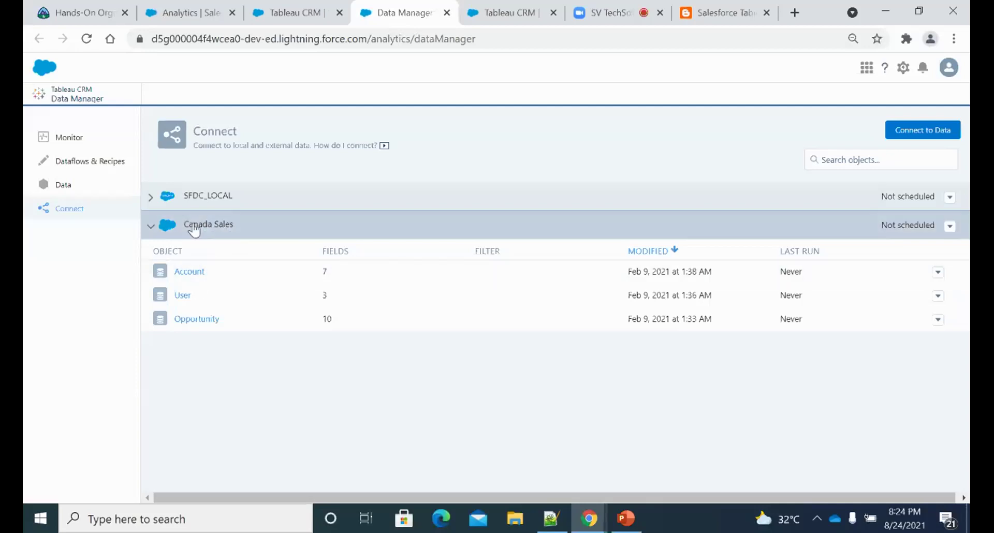
Start connecting to data and look through the Mulesoft, Live and Input connection categories
left_click(917, 131)
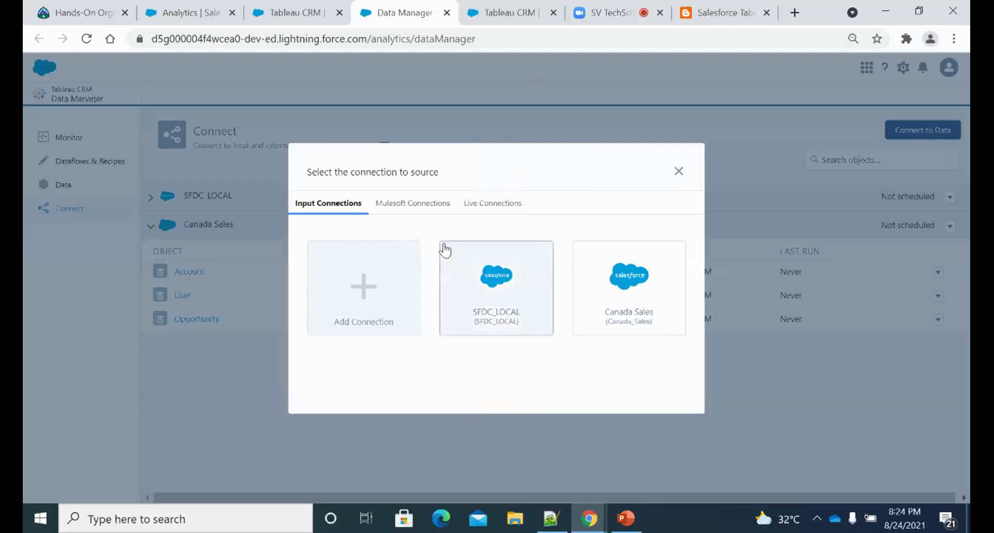
left_click(411, 211)
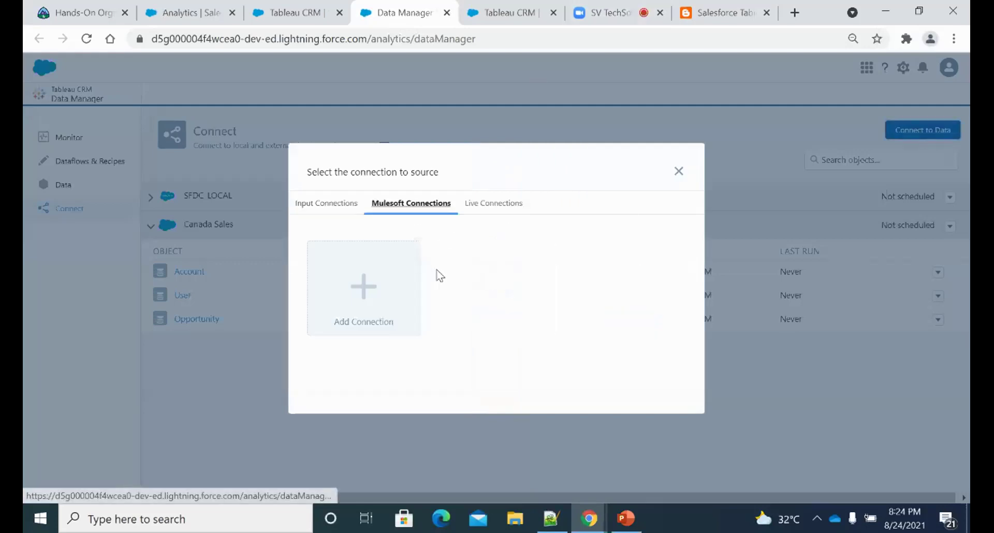
left_click(473, 210)
left_click(406, 204)
left_click(332, 204)
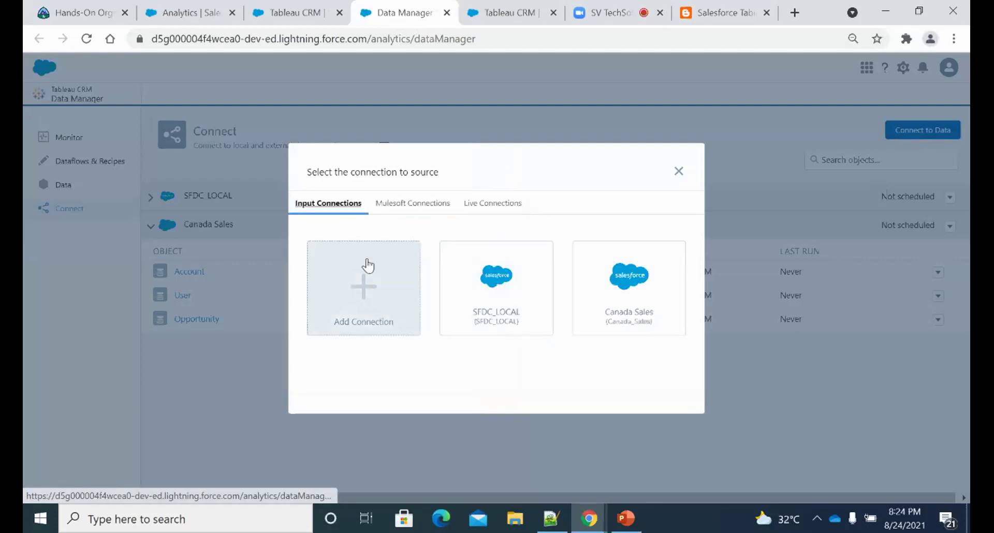
Browse all connector types available for a new remote input connection and return to the connection source selection
left_click(378, 291)
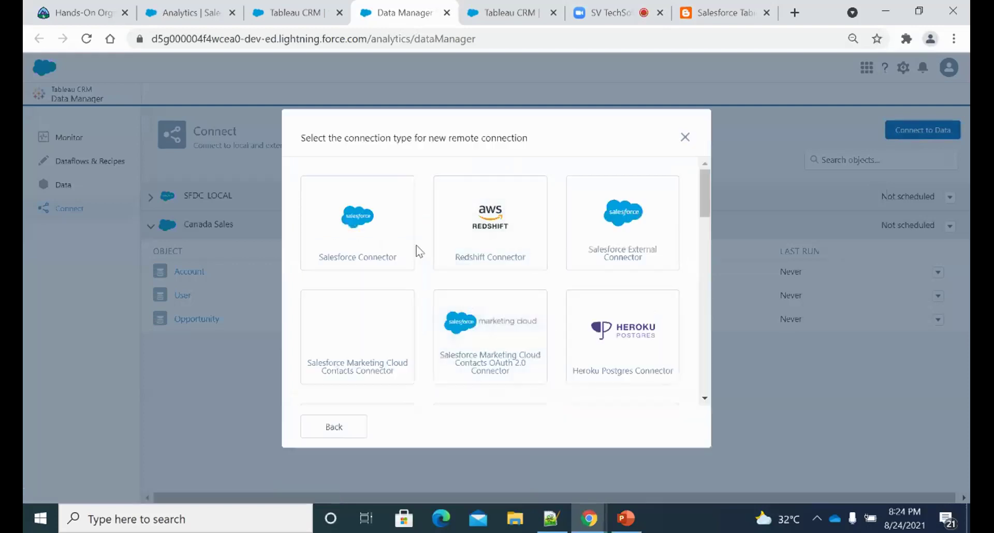
scroll(642, 256, "down", 3)
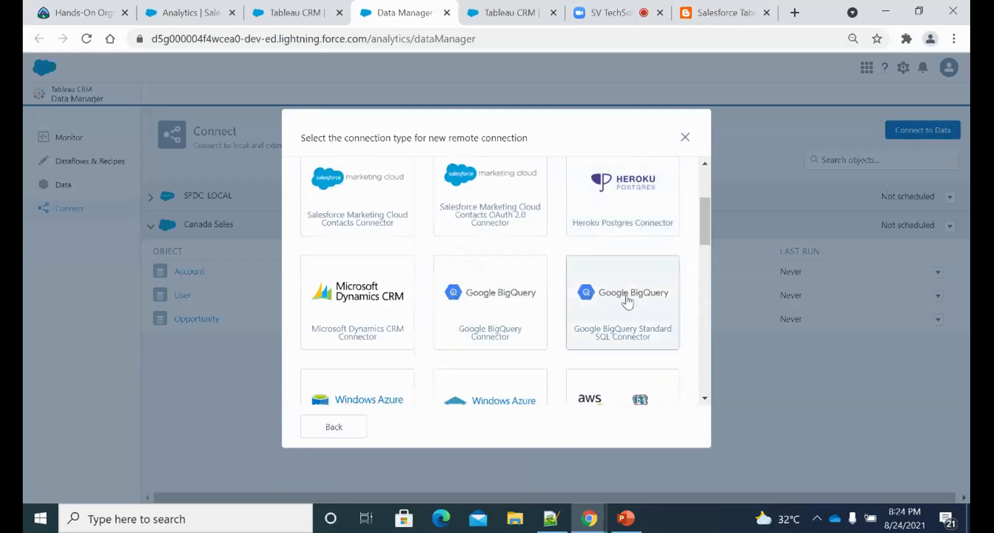
scroll(630, 295, "down", 3)
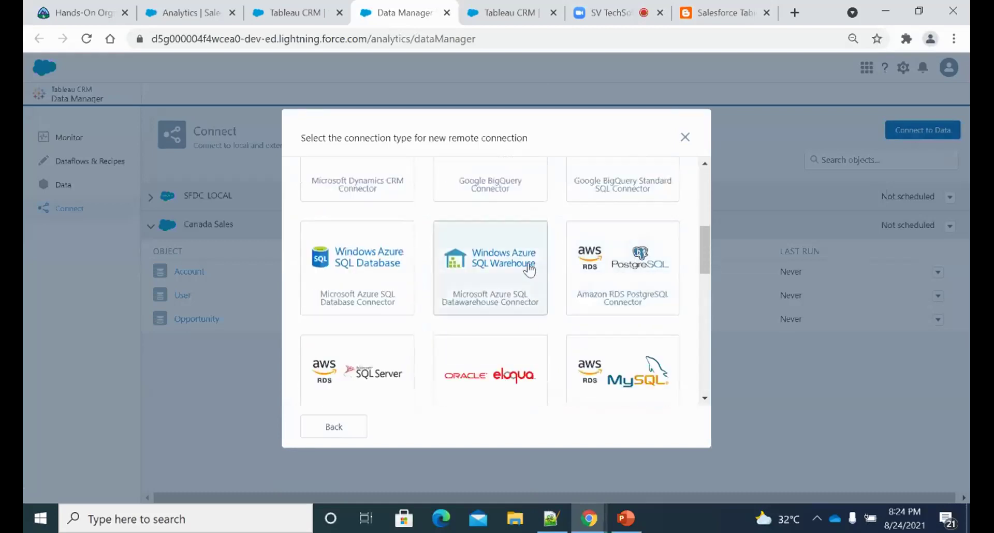
scroll(533, 269, "down", 3)
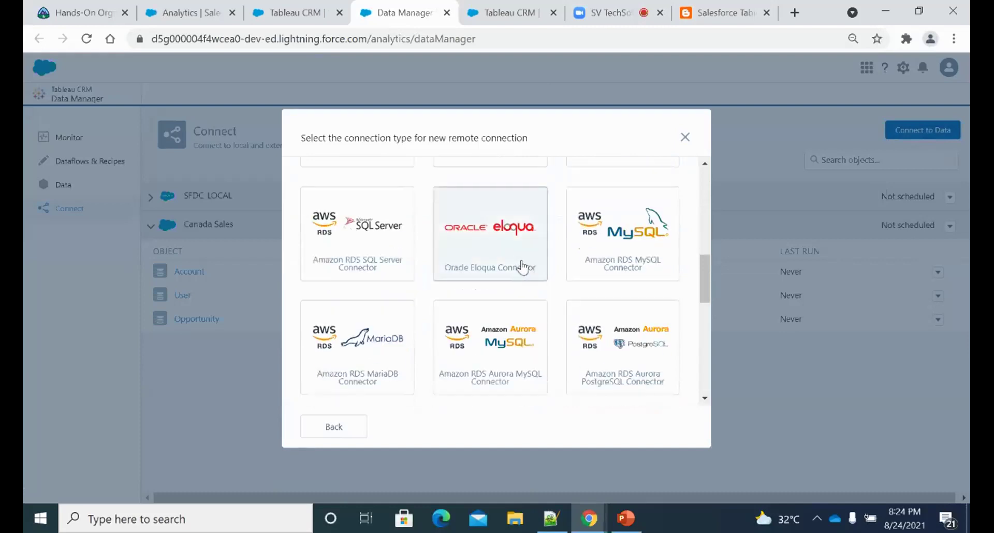
scroll(521, 267, "down", 2)
scroll(446, 315, "down", 2)
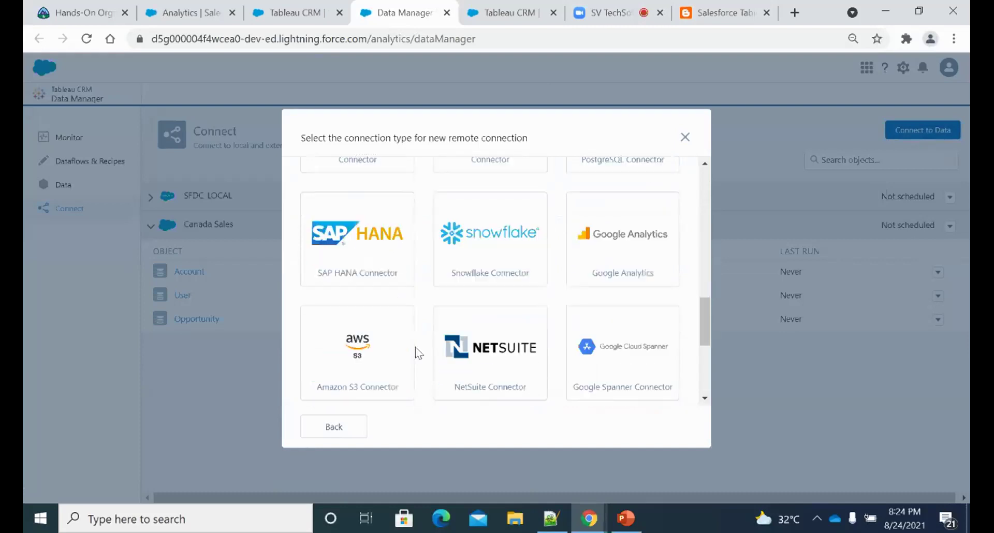
scroll(561, 284, "down", 5)
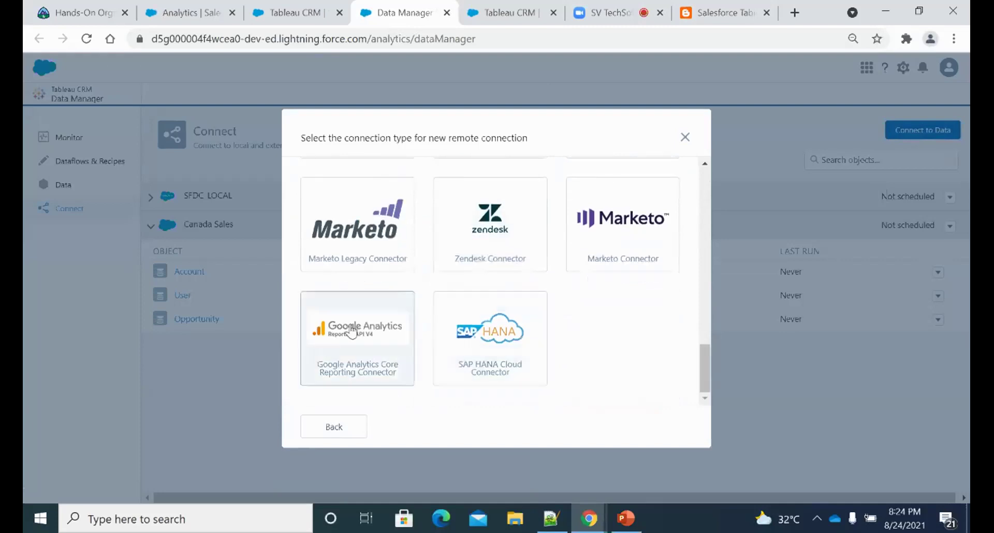
left_click(359, 429)
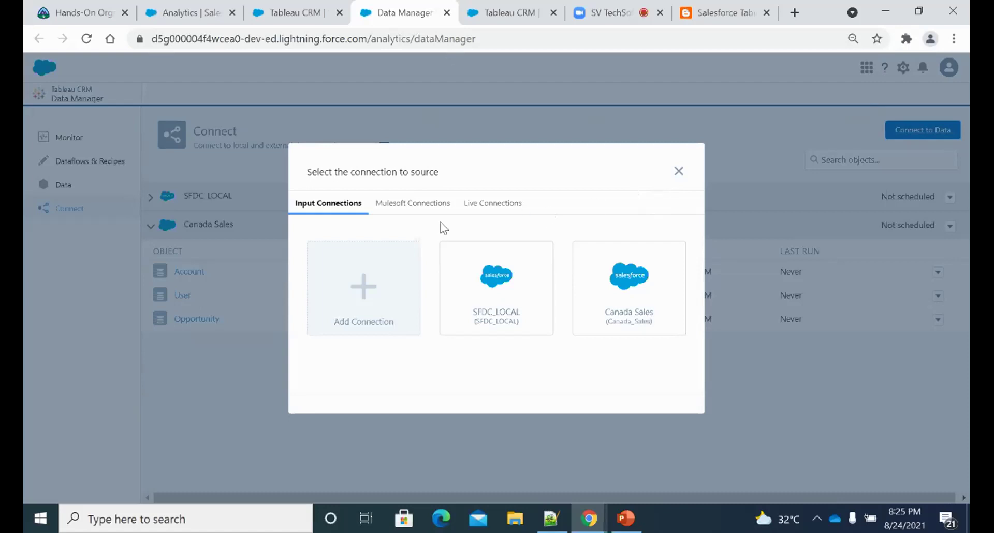
left_click(386, 283)
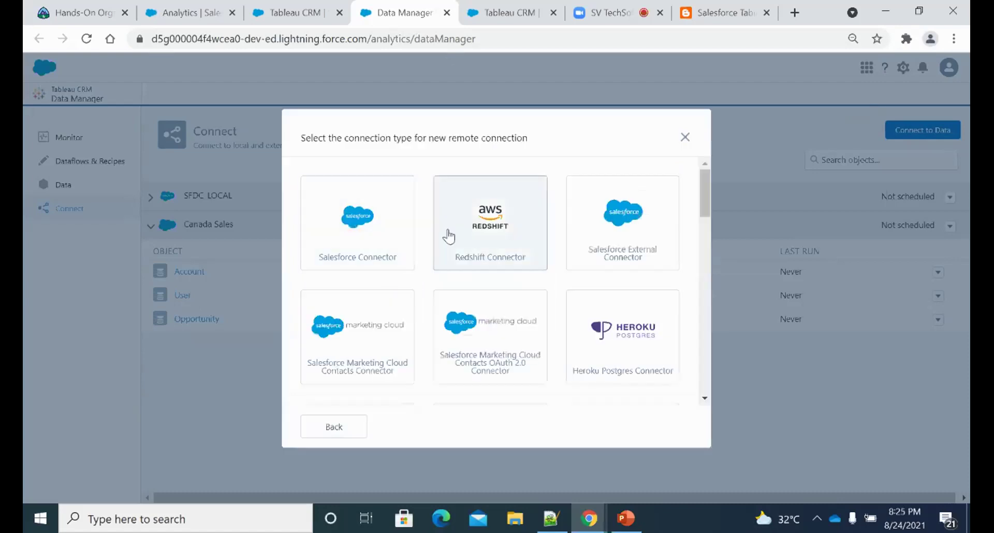
left_click(388, 239)
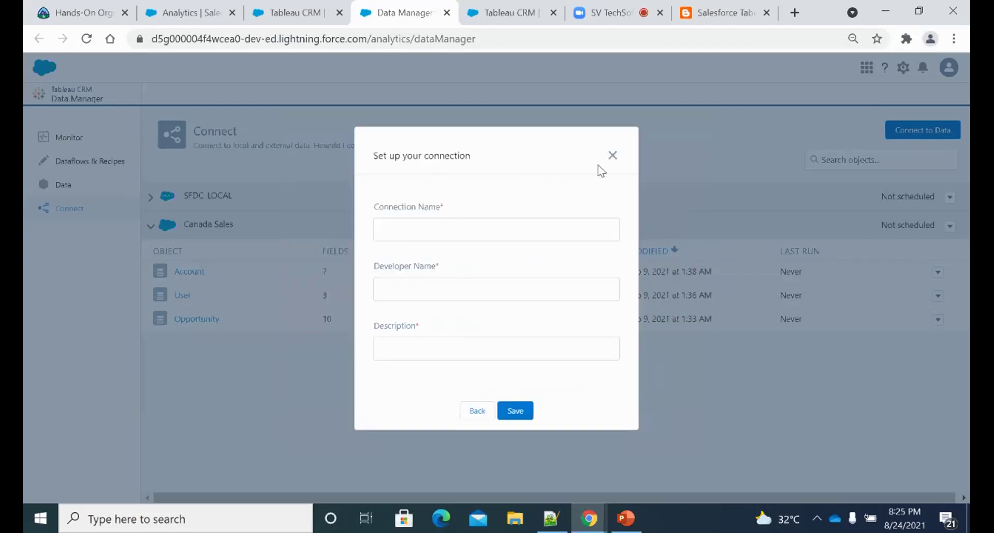
left_click(612, 156)
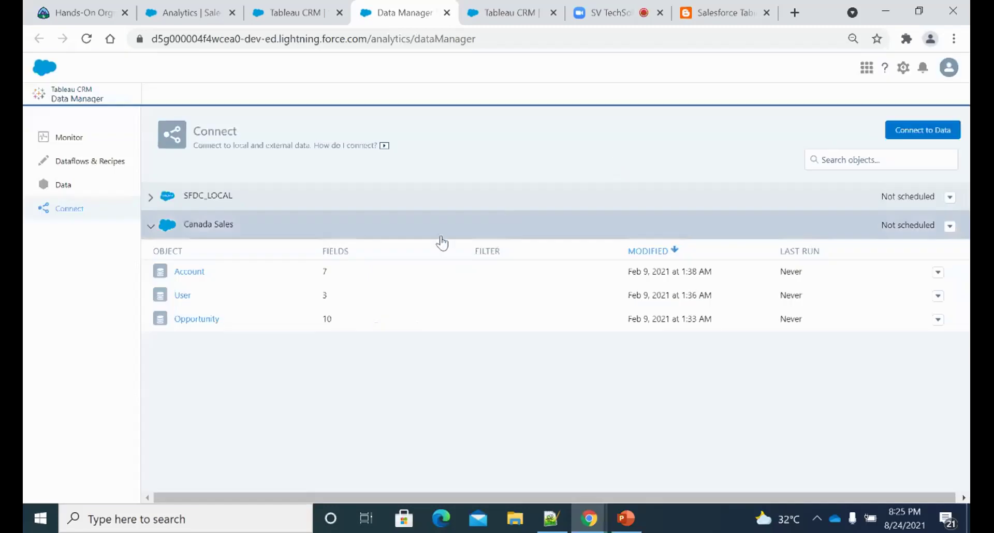
Open the setup form for a new Salesforce External Connector connection and examine its required fields
left_click(915, 126)
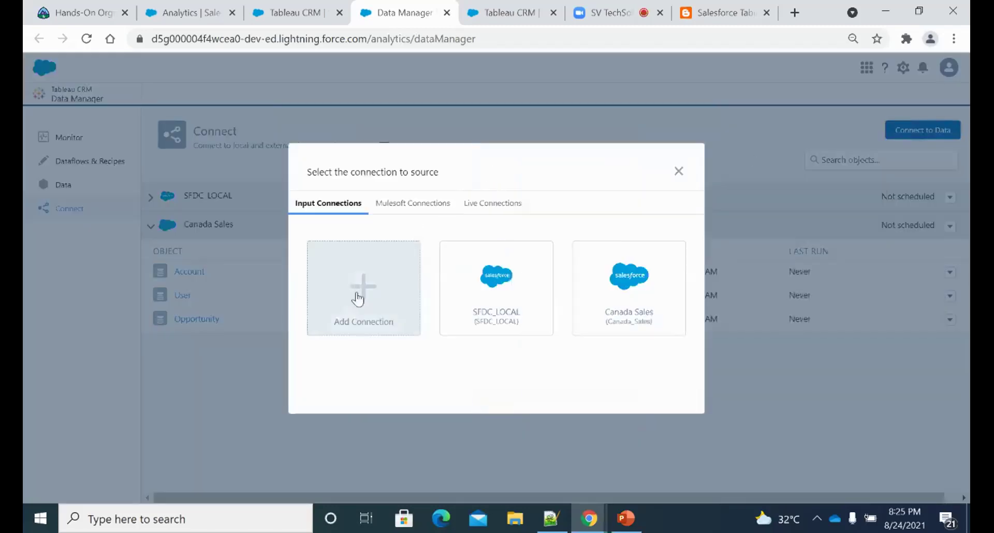
left_click(357, 299)
left_click(644, 231)
scroll(582, 217, "down", 3)
scroll(530, 224, "up", 3)
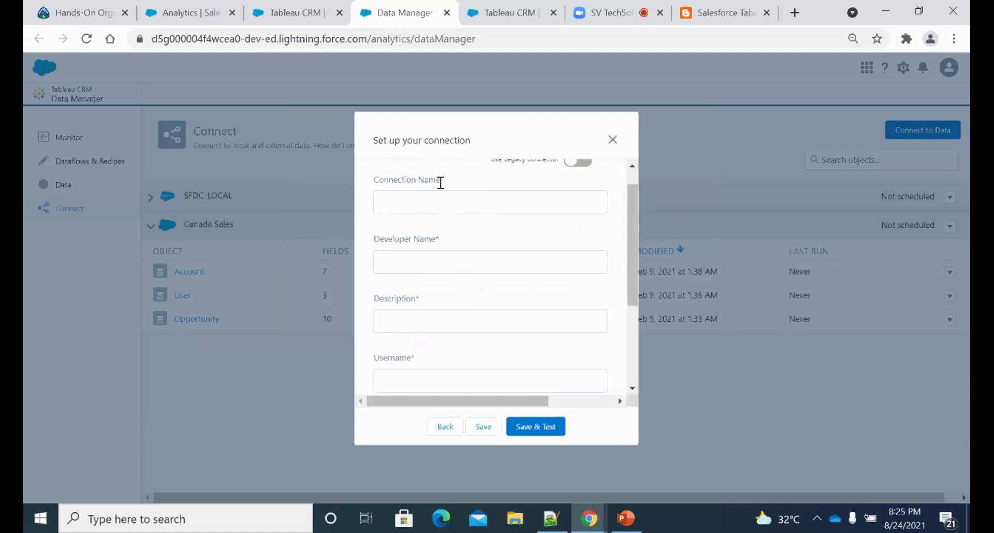
scroll(464, 204, "up", 1)
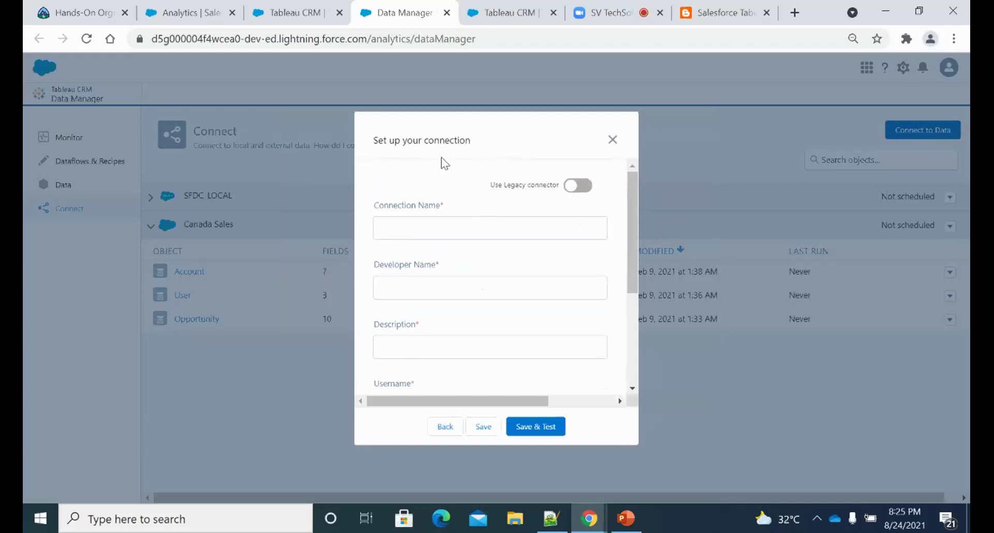
scroll(439, 238, "down", 4)
scroll(438, 238, "up", 3)
scroll(430, 217, "down", 3)
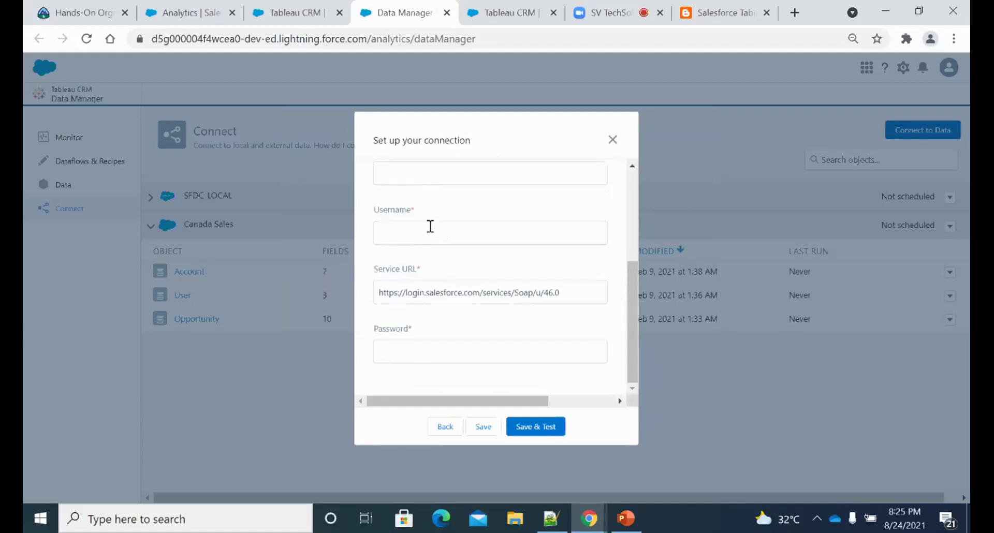
Review the remaining required fields of the Salesforce External Connector form, including username, service URL and password, and close it without saving
scroll(437, 233, "up", 3)
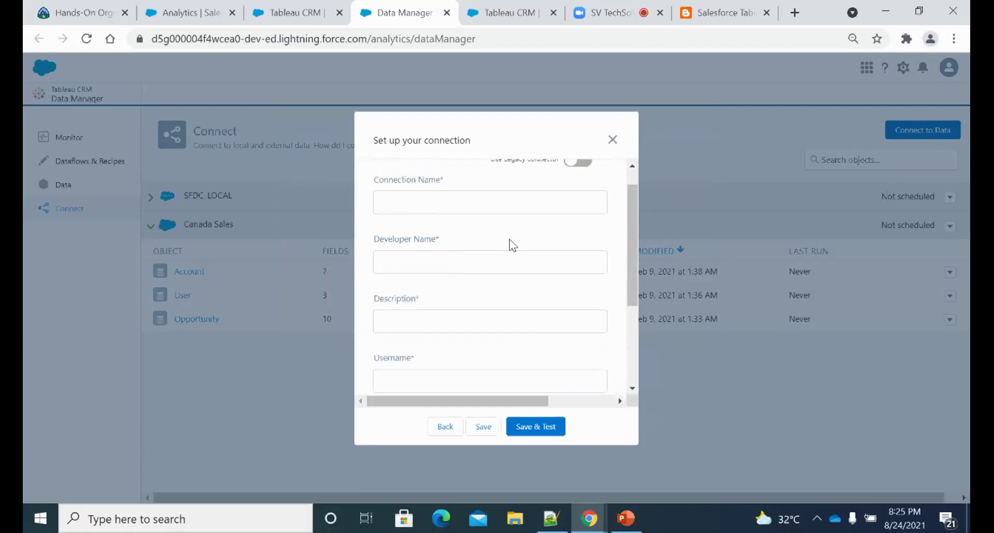
scroll(508, 237, "down", 3)
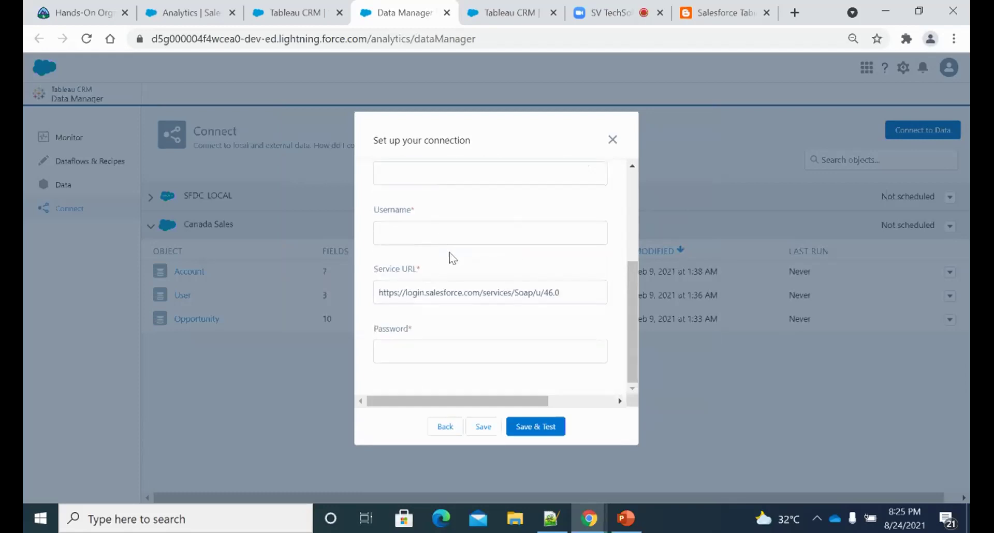
scroll(460, 232, "up", 3)
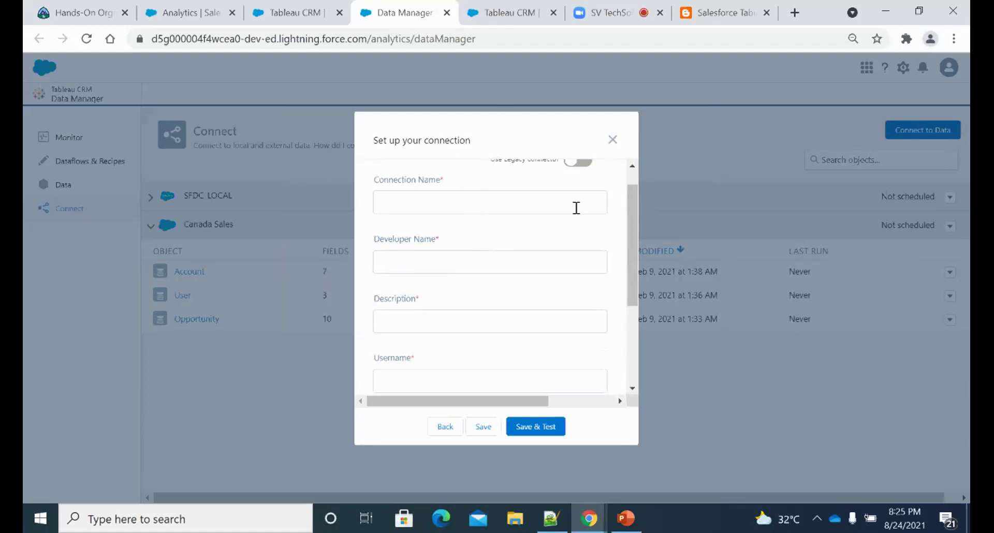
left_click(612, 148)
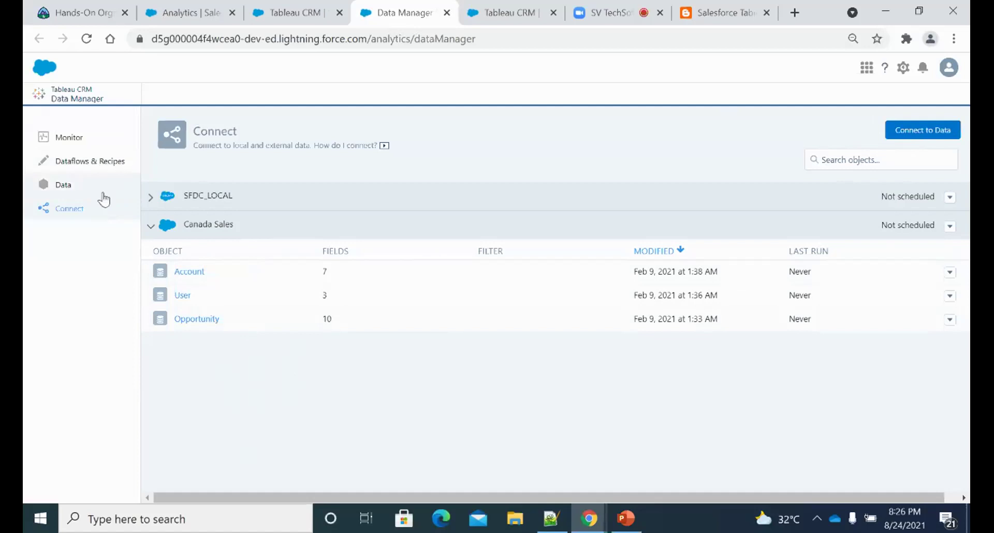
Switch to PowerPoint, highlight the direct-loading and CSV file phrases in the slide's data-loading answer, and return to Data Manager in Chrome
left_click(623, 519)
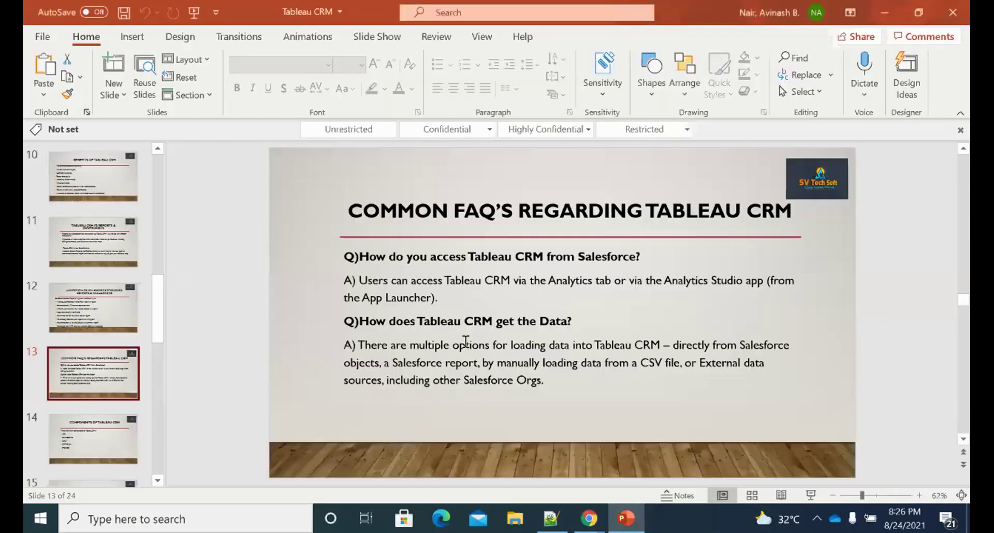
left_click_drag(624, 344, 691, 344)
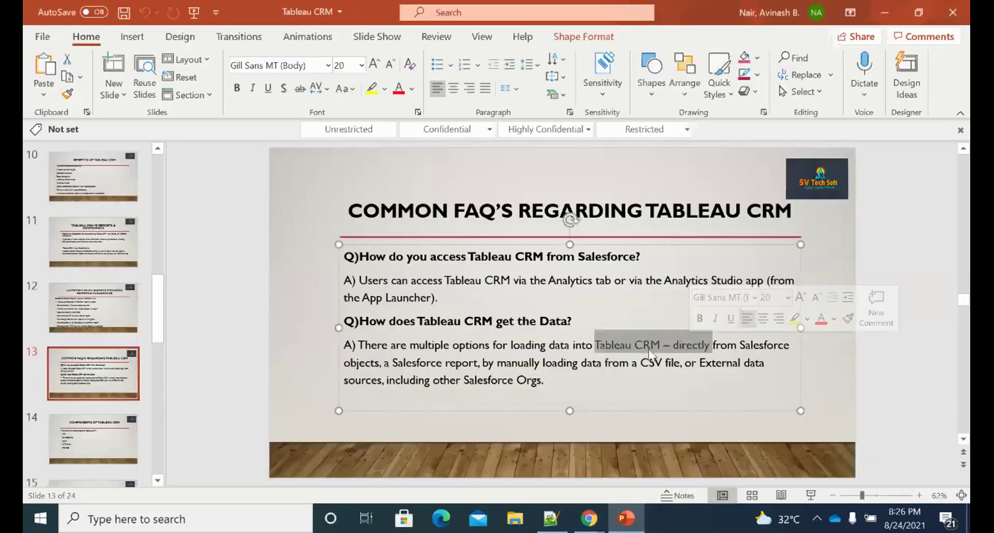
left_click_drag(543, 363, 675, 365)
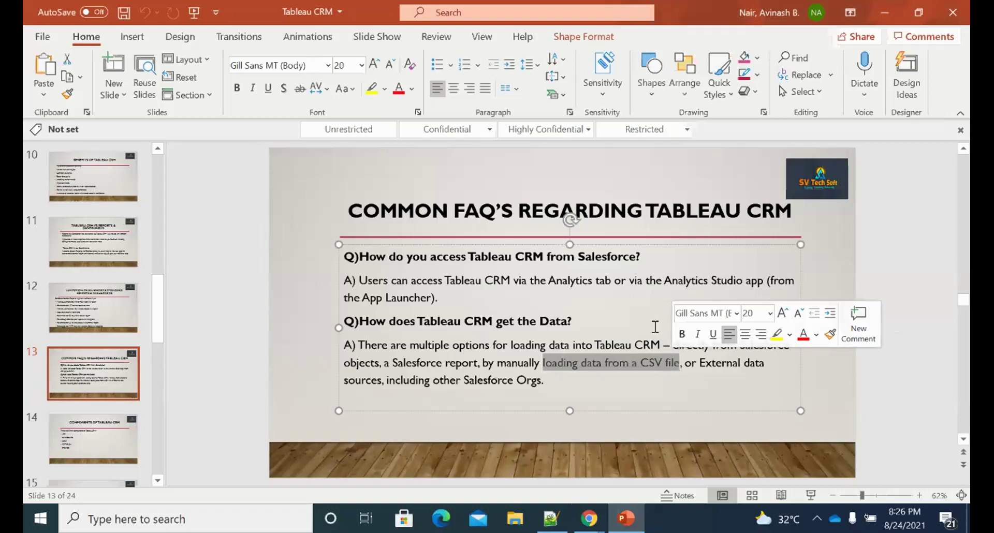
left_click(884, 12)
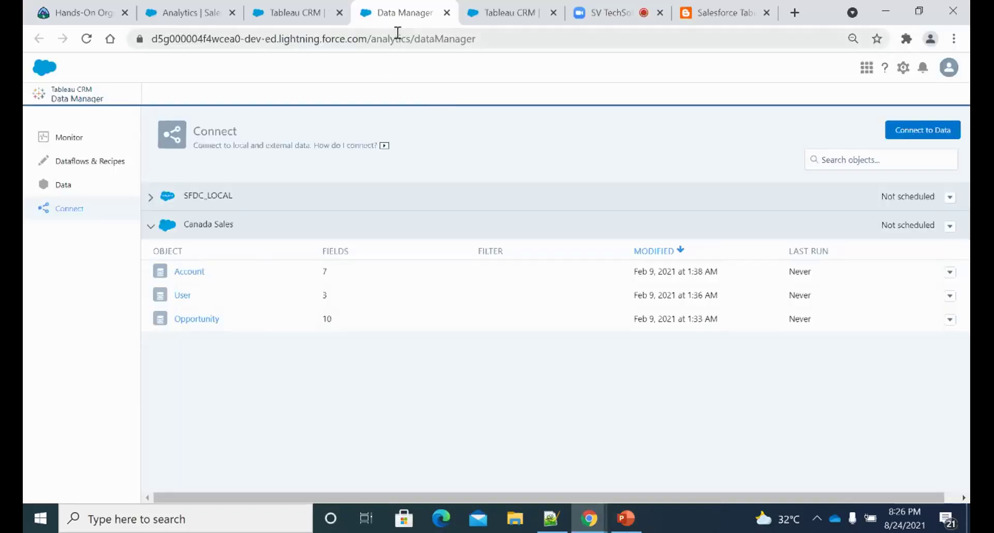
Start creating a dataset from the Analytics Studio home page and view the available data sources
left_click(496, 15)
left_click(310, 14)
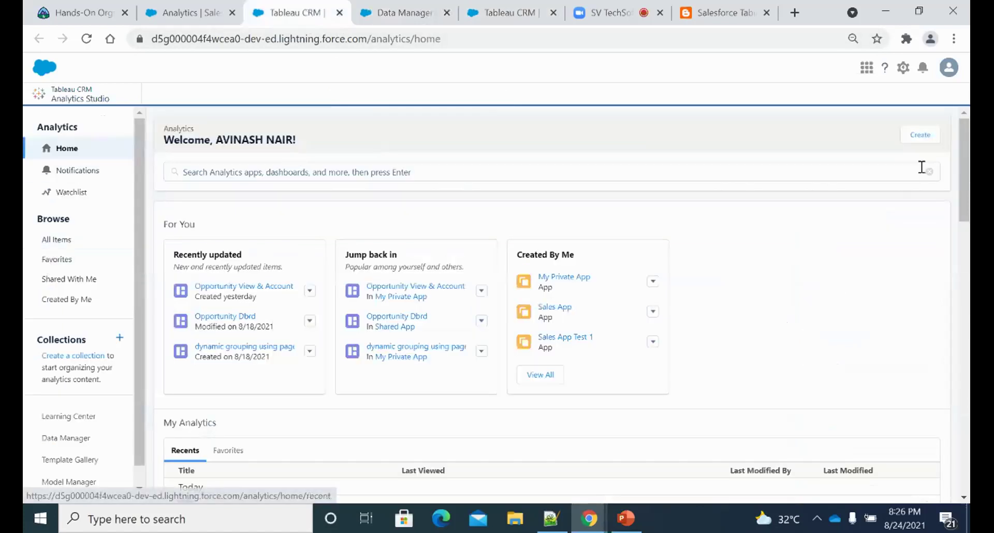
left_click(920, 135)
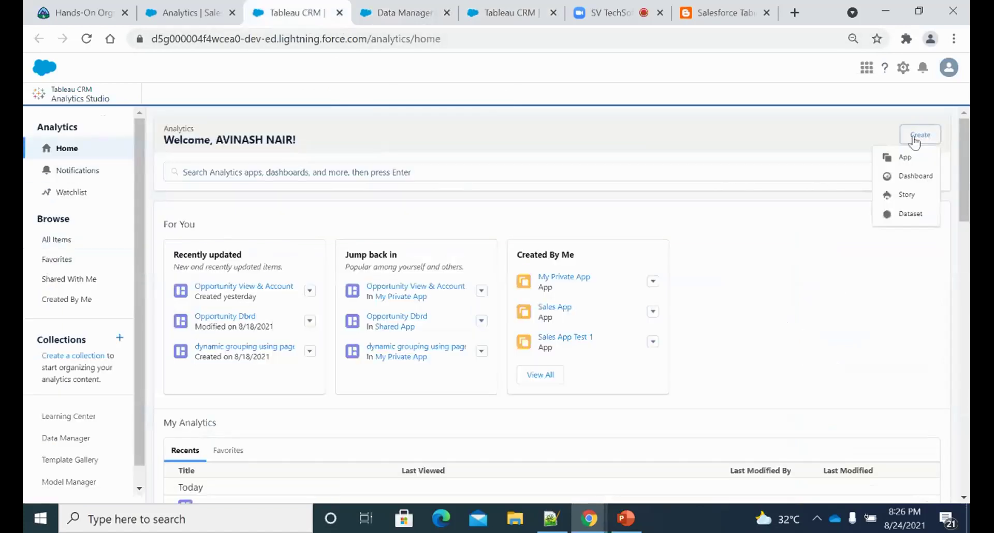
left_click(909, 221)
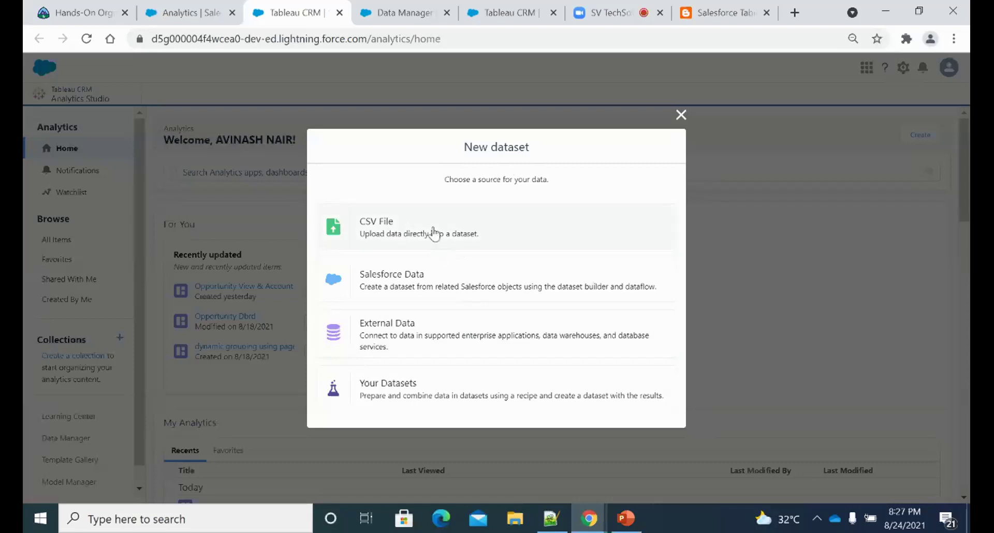
Switch to PowerPoint and review the data-loading answer on the FAQ slide, highlighting the external data sources including other Salesforce orgs
left_click(626, 517)
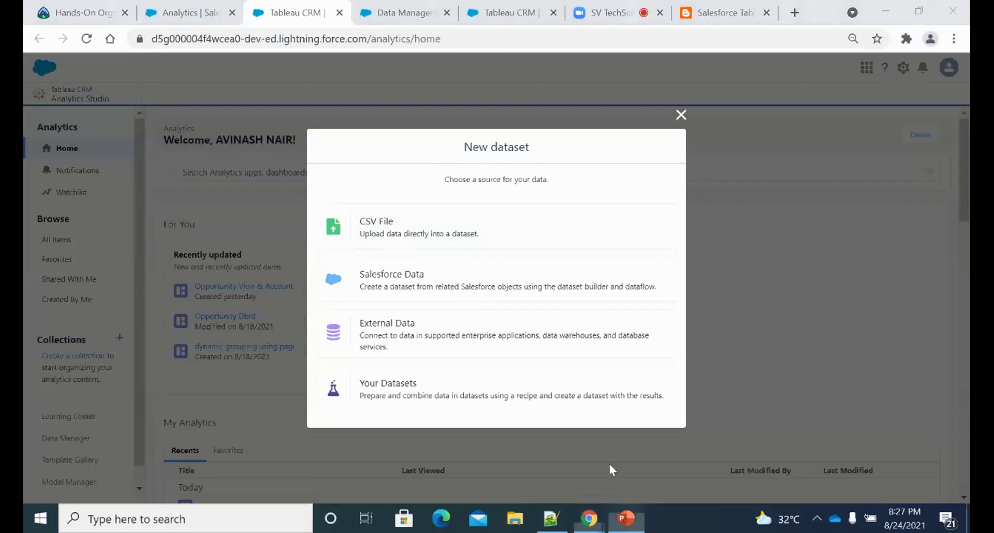
left_click(704, 344)
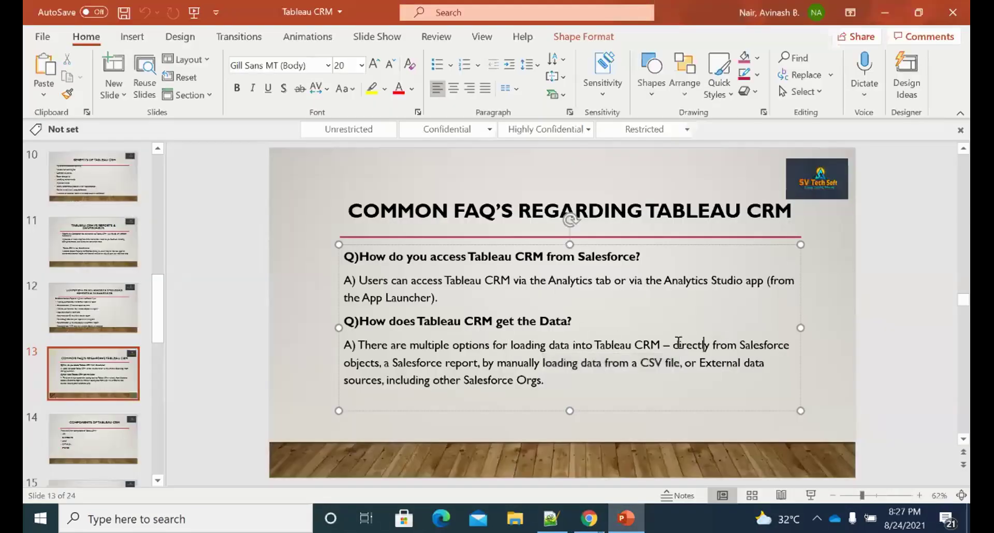
left_click_drag(673, 344, 737, 345)
left_click(412, 362)
double_click(397, 359)
left_click_drag(605, 362, 525, 389)
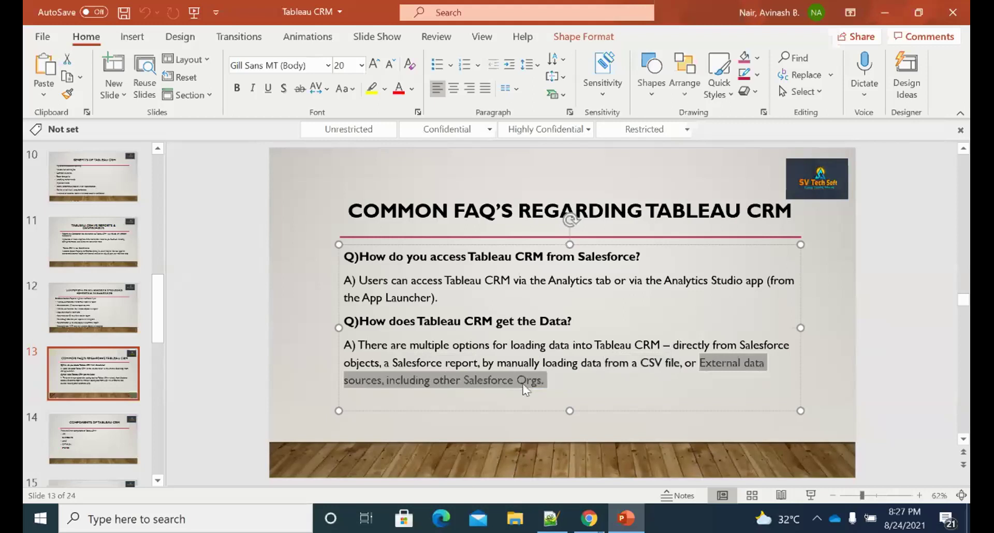
left_click(498, 380)
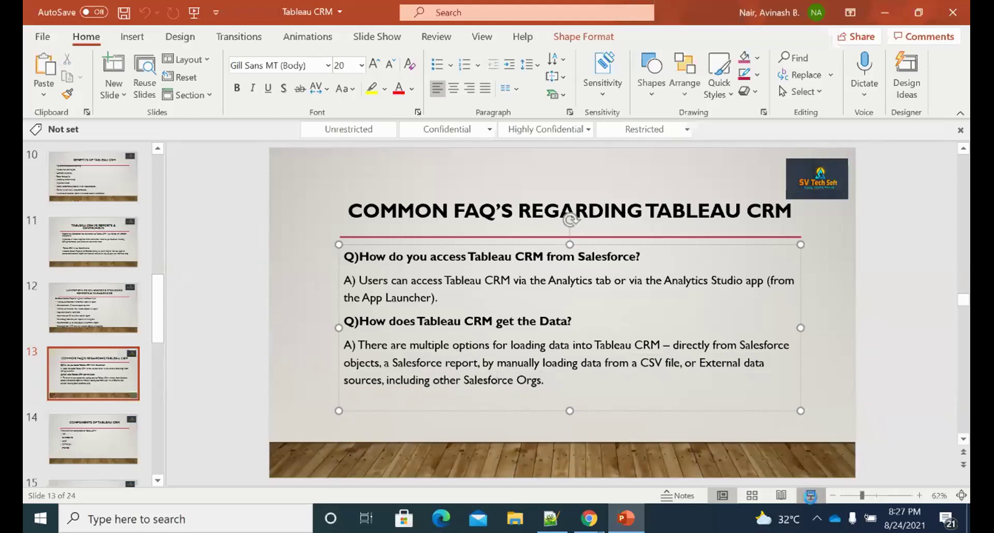
Present the slide show from the FAQ slide, advance to the Components of Tableau CRM slide, and exit the show
left_click(810, 495)
left_click(738, 348)
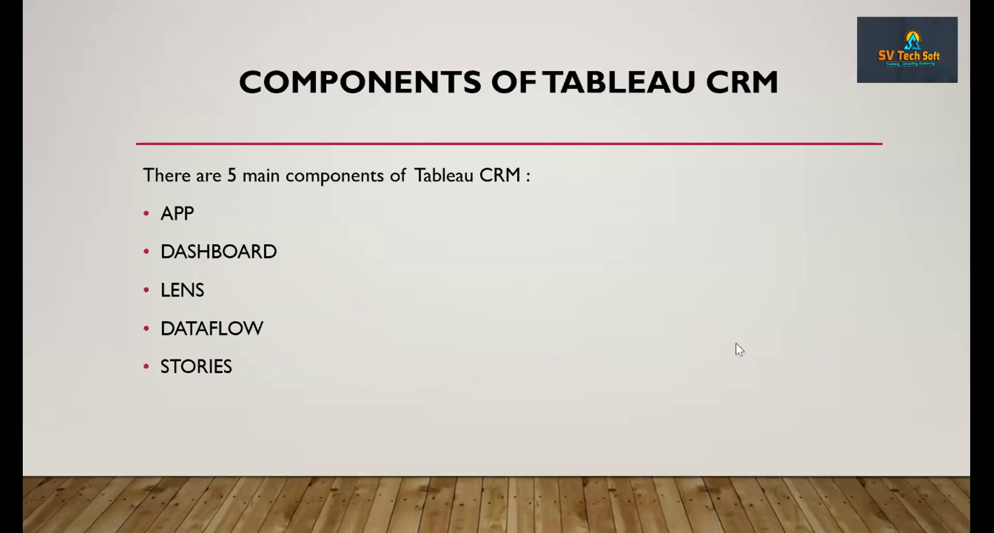
key("Escape")
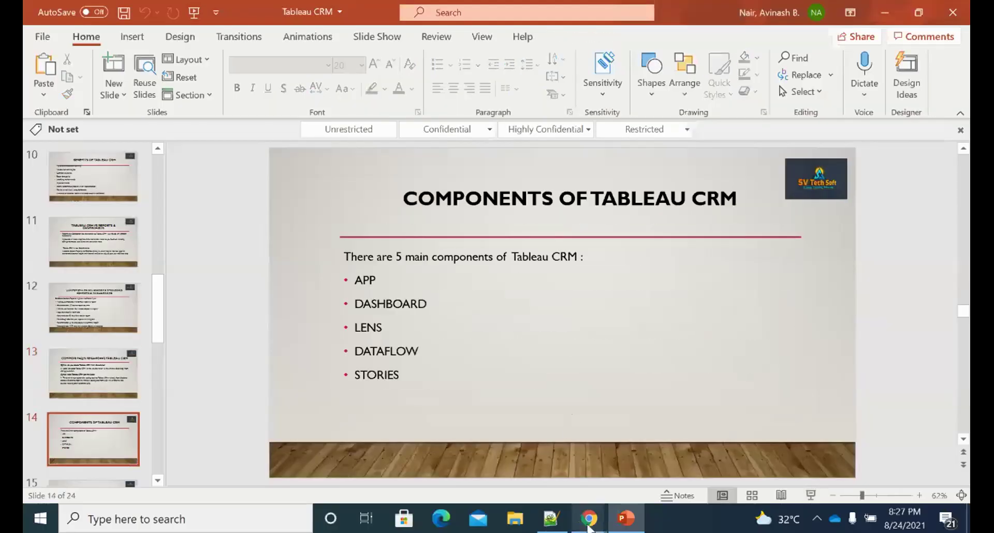
Switch to Analytics Studio in Chrome, dismiss the New dataset dialog, and view the templates under All Items
mouse_move(588, 523)
left_click(528, 451)
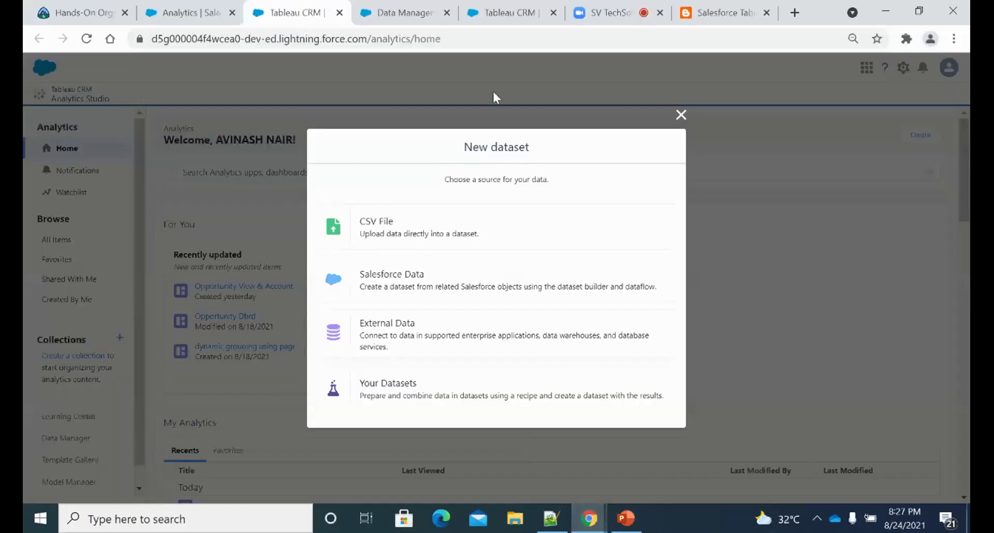
left_click(680, 115)
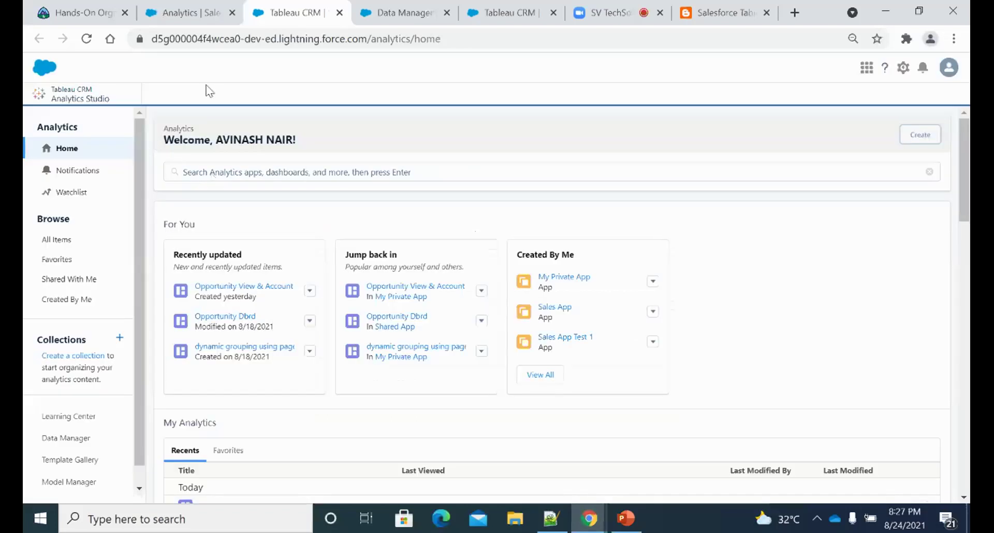
left_click(54, 241)
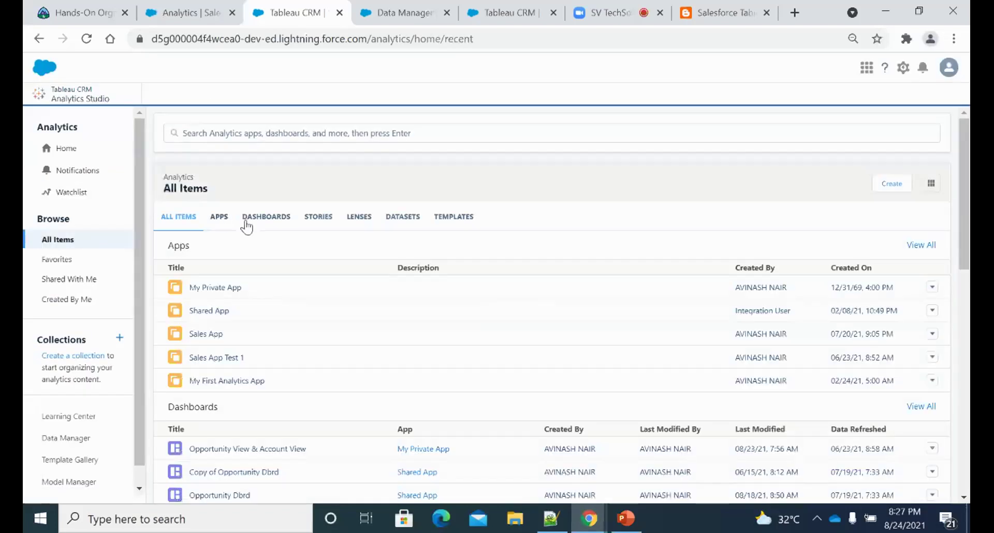
left_click(447, 222)
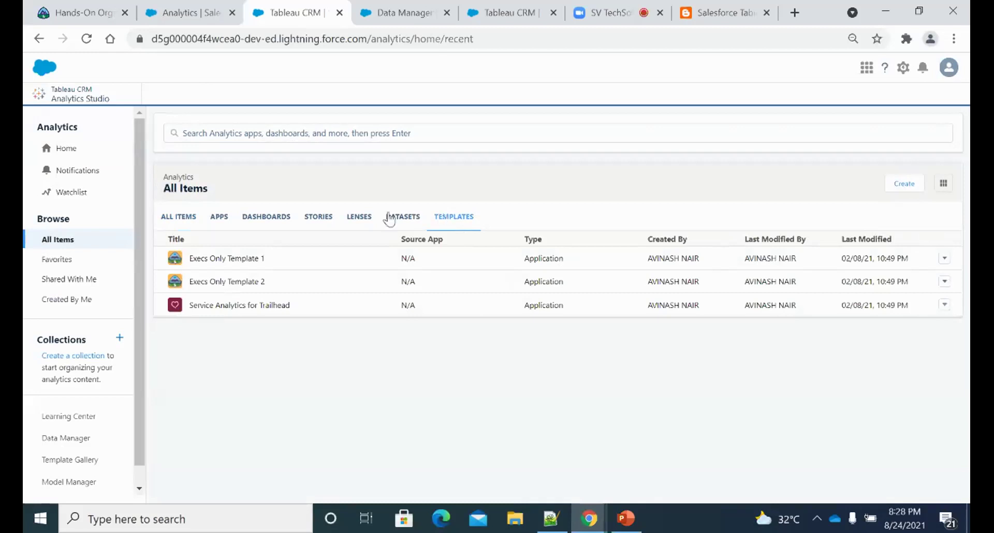
Open My Private App from the list of apps, look through its stories and lenses, and return to the app list
left_click(228, 220)
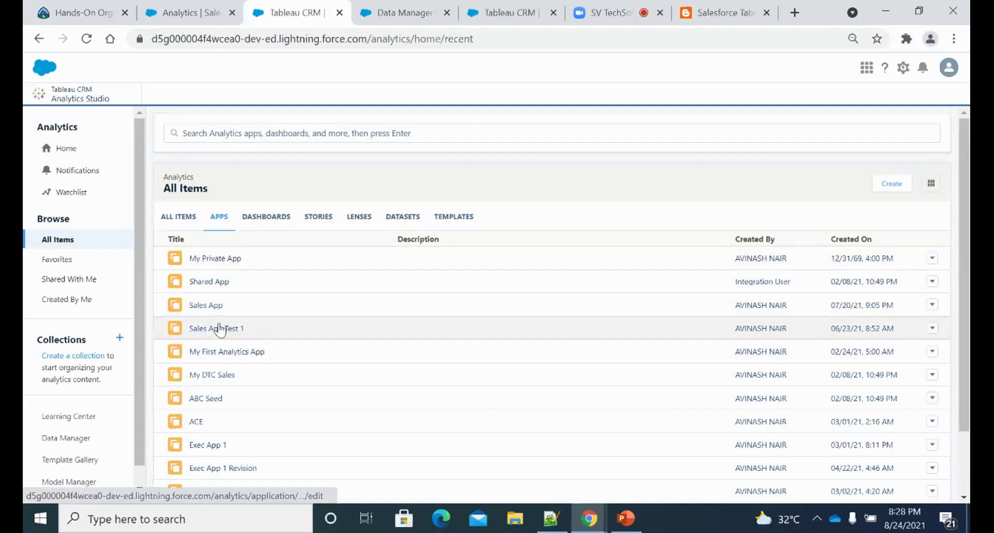
left_click(215, 258)
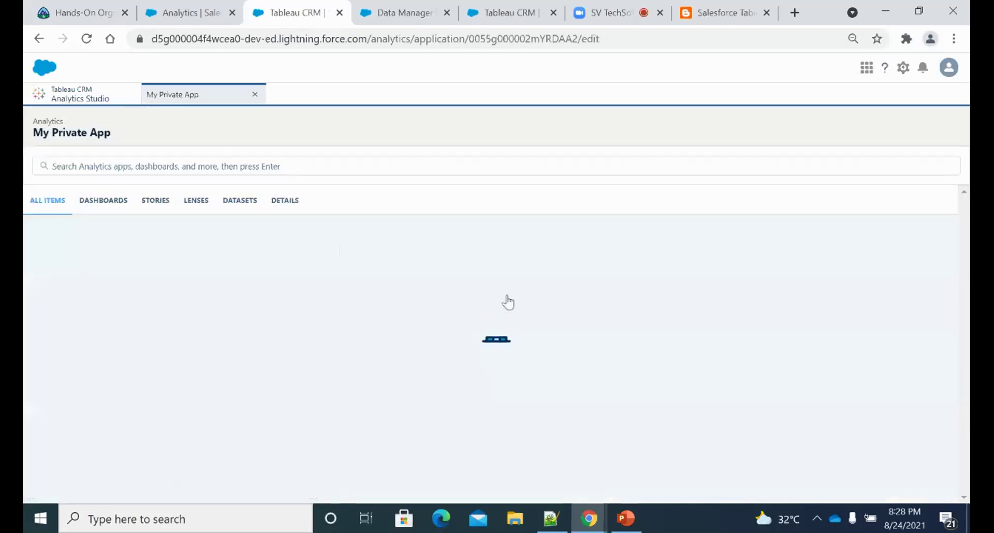
scroll(82, 296, "down", 3)
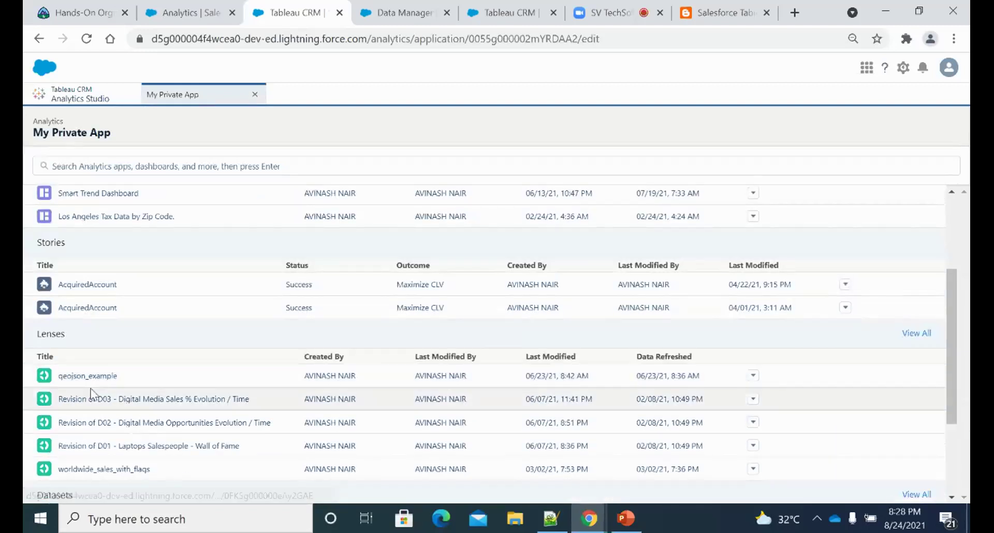
scroll(133, 233, "up", 3)
left_click(107, 101)
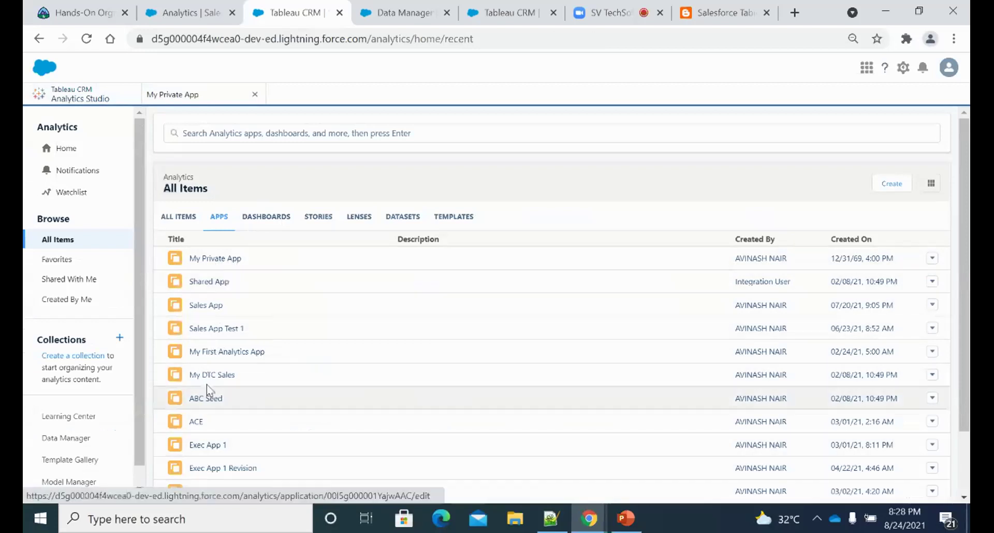
Open Sales App from the app list, look through its dashboards, lenses and datasets, and return to All Items
scroll(208, 387, "down", 1)
scroll(210, 357, "up", 1)
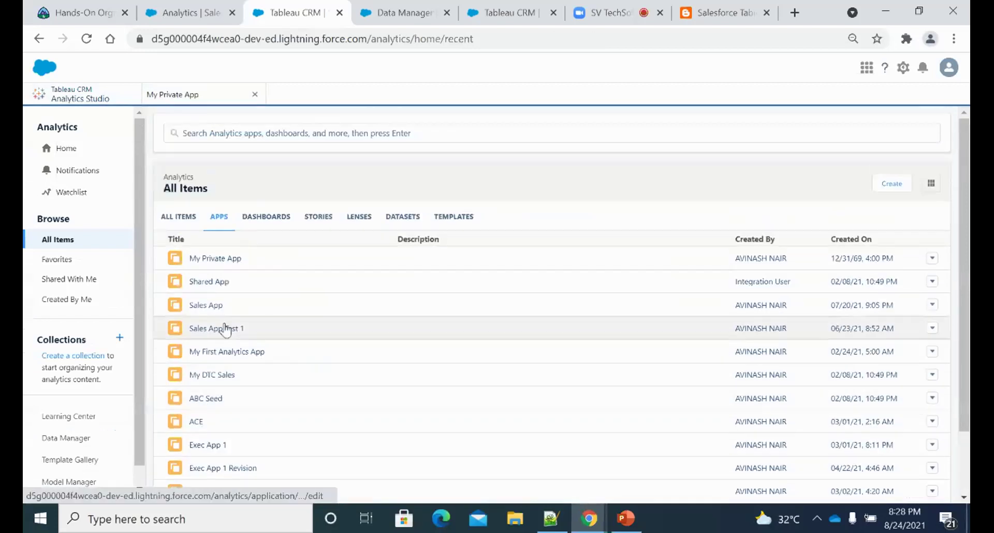
left_click(209, 307)
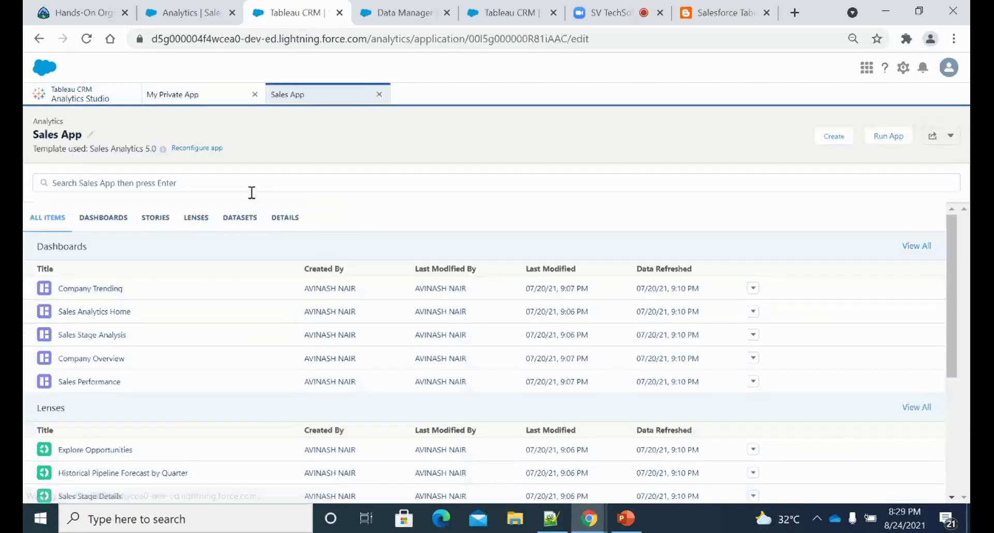
scroll(62, 331, "down", 3)
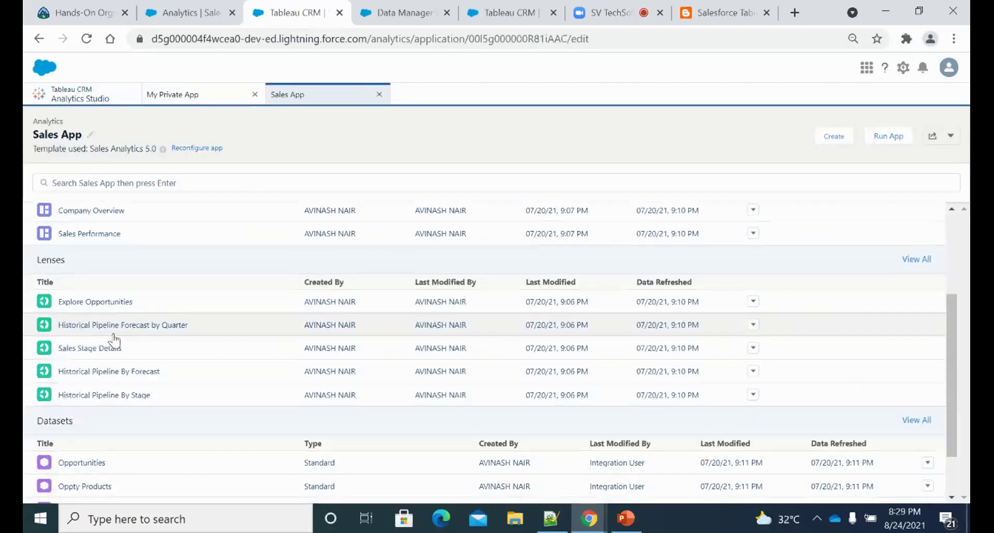
scroll(204, 242, "up", 3)
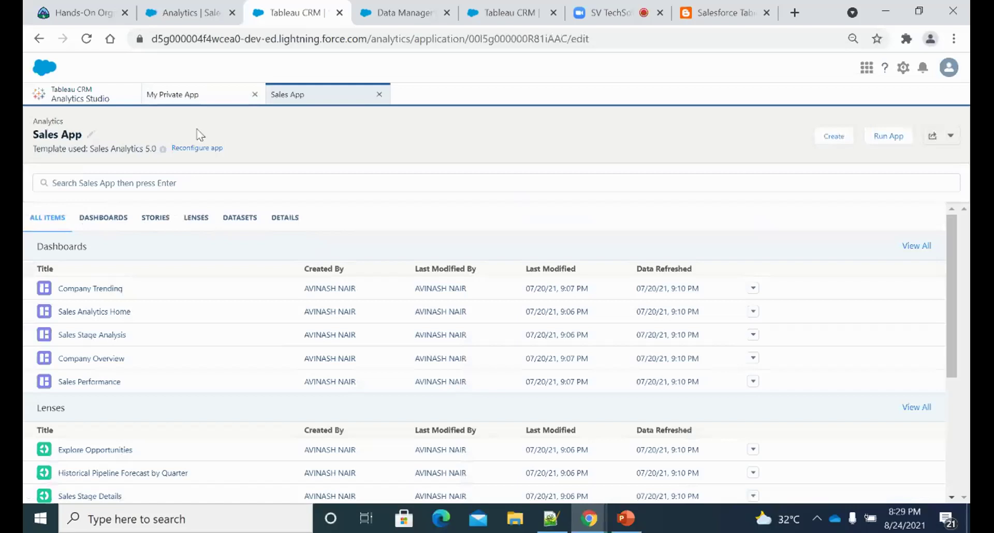
left_click(128, 98)
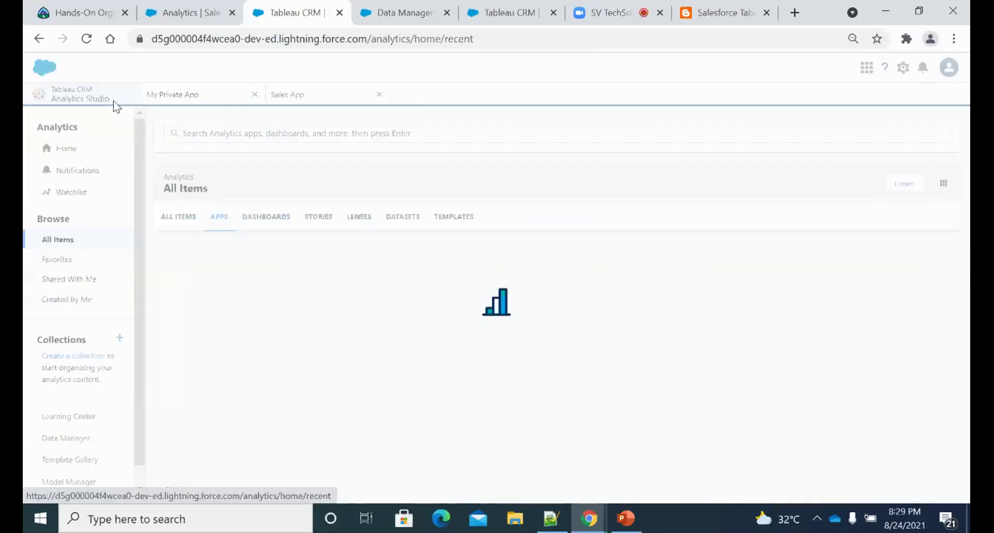
List all dashboards, view the Opportunity View & Account View dashboard, and return to the dashboard list
left_click(271, 222)
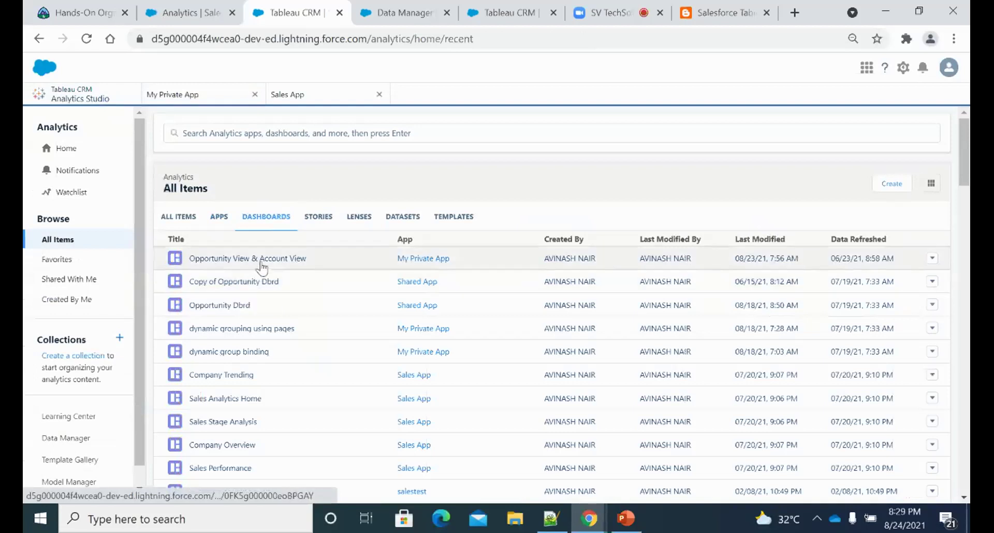
left_click(262, 260)
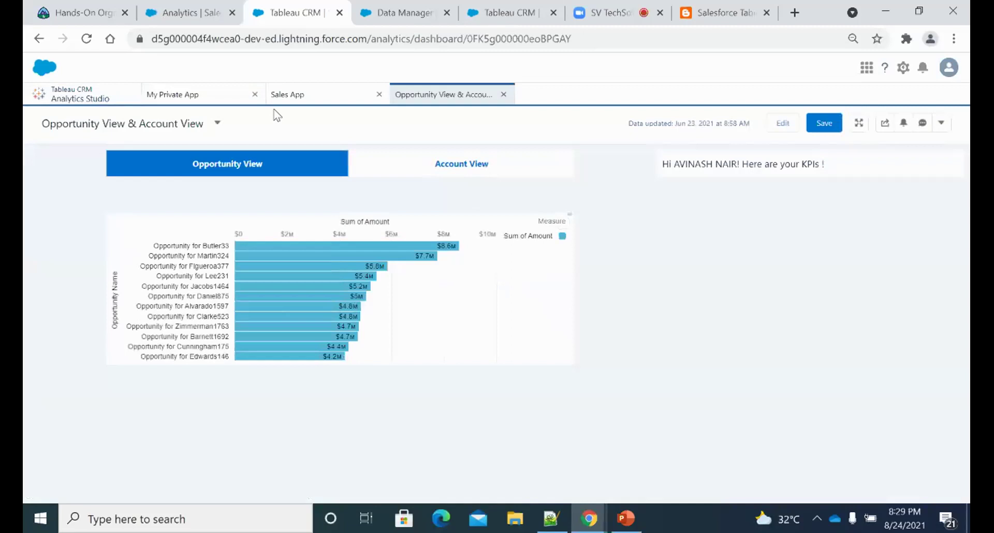
left_click(80, 96)
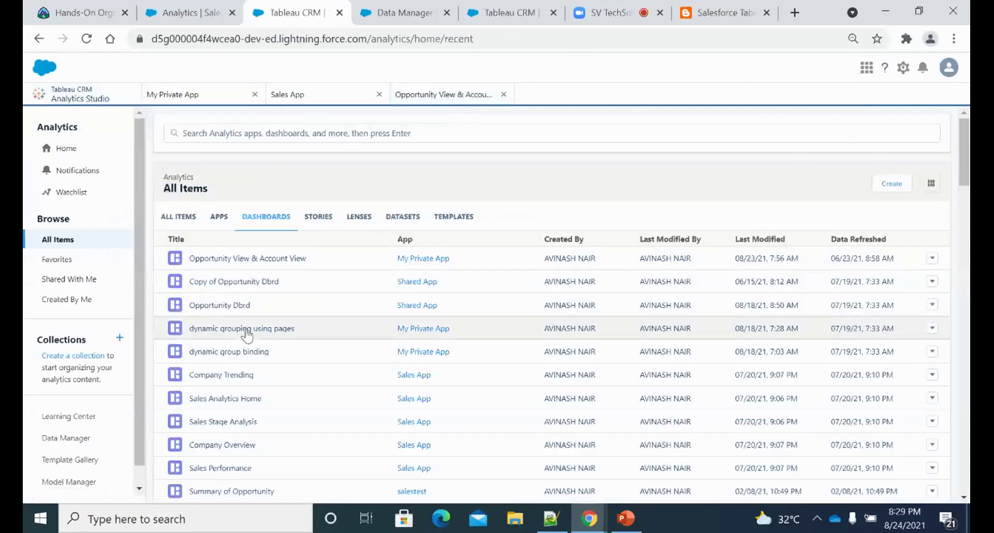
Open the Sales Analytics Home dashboard, examine its sales metrics and lower sections, and return to the dashboard list
left_click(230, 397)
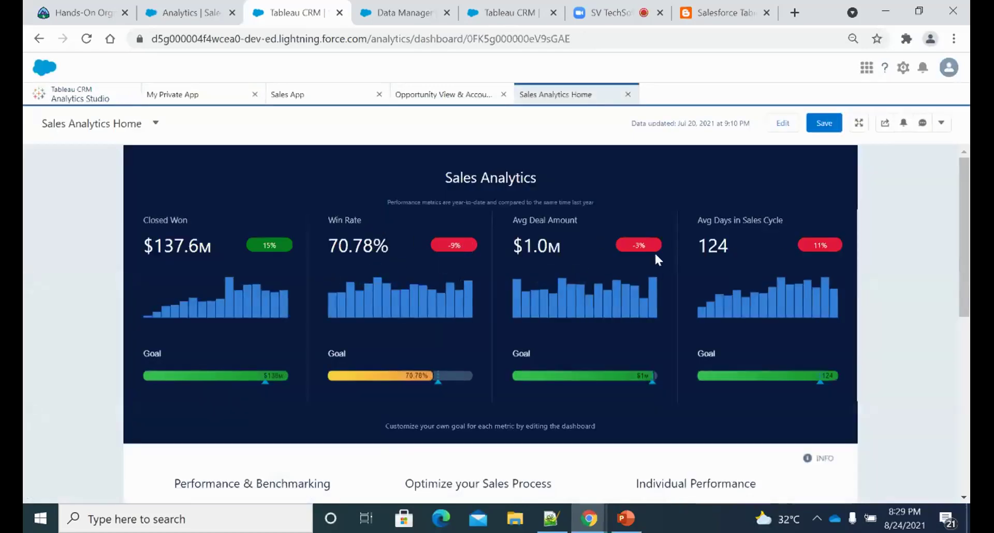
scroll(655, 249, "down", 5)
scroll(552, 280, "up", 5)
left_click(98, 98)
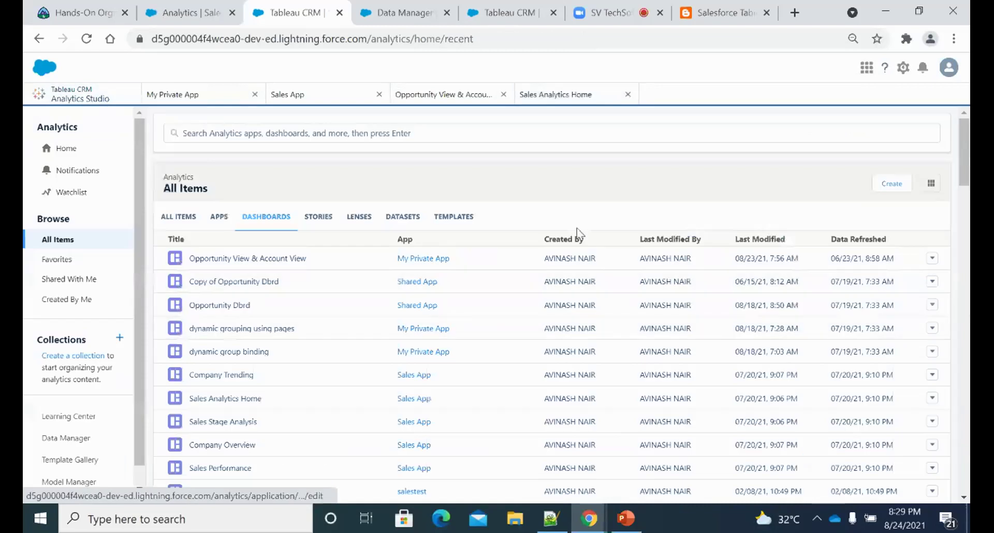
Open the first AcquiredAccount story from the stories list and examine its variable correlations and the cases of highest and lowest CLV
left_click(318, 216)
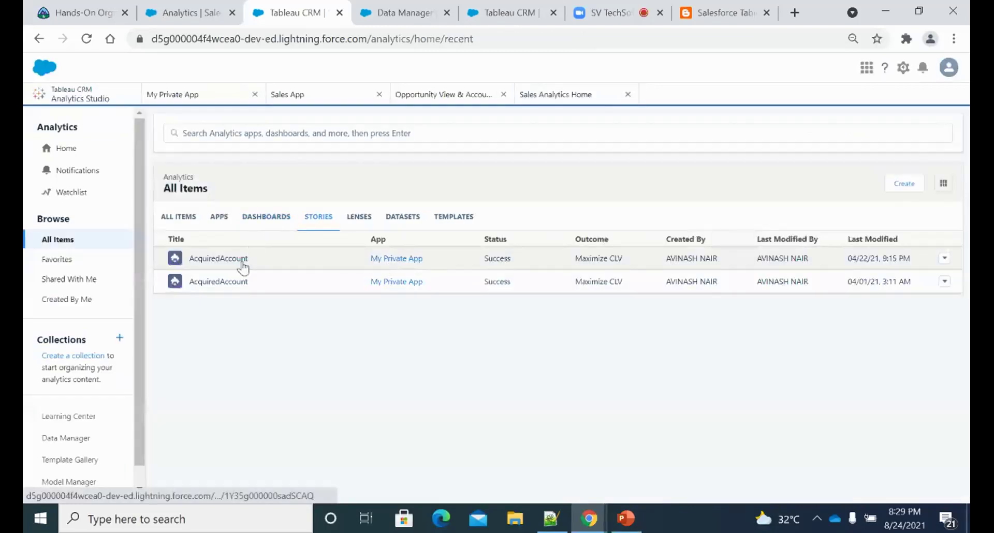
left_click(220, 260)
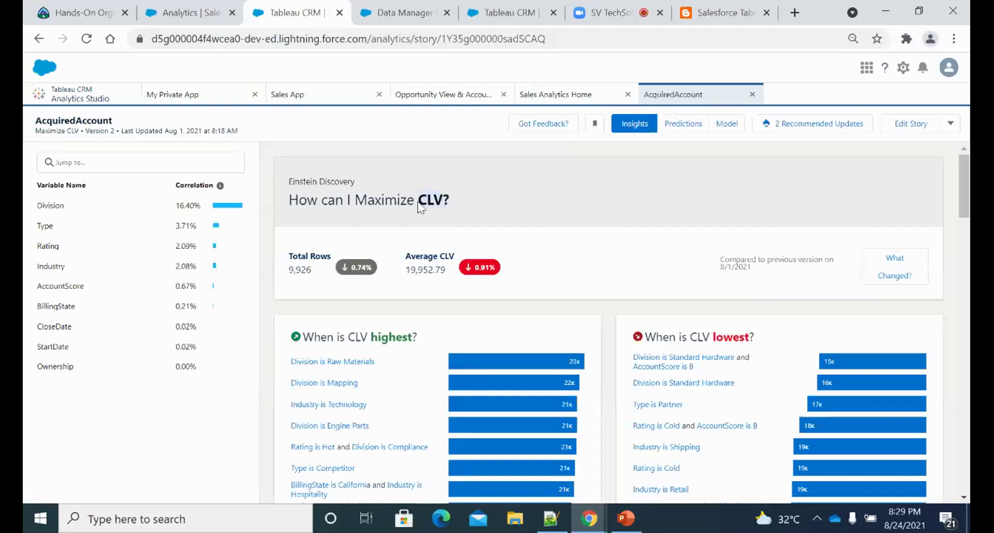
scroll(524, 241, "down", 3)
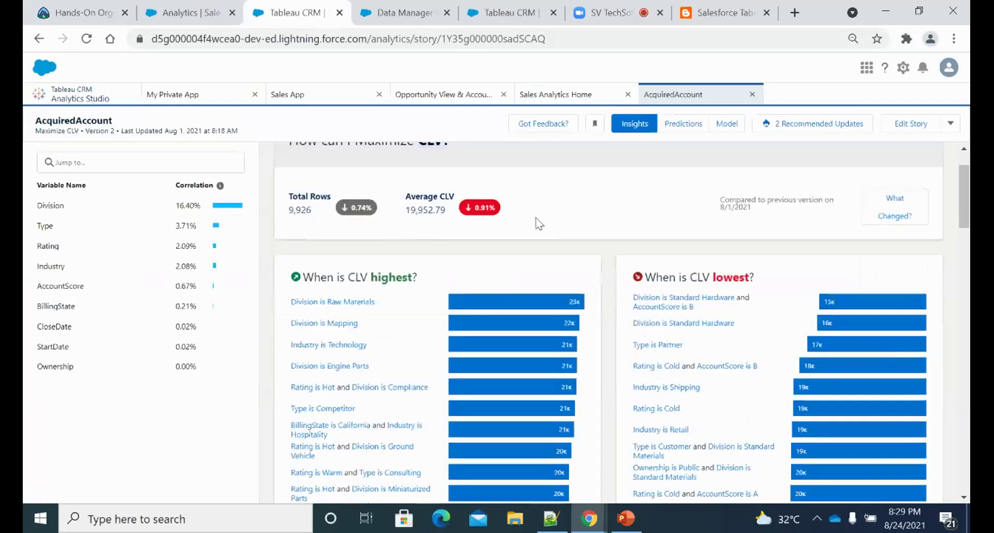
scroll(440, 222, "up", 3)
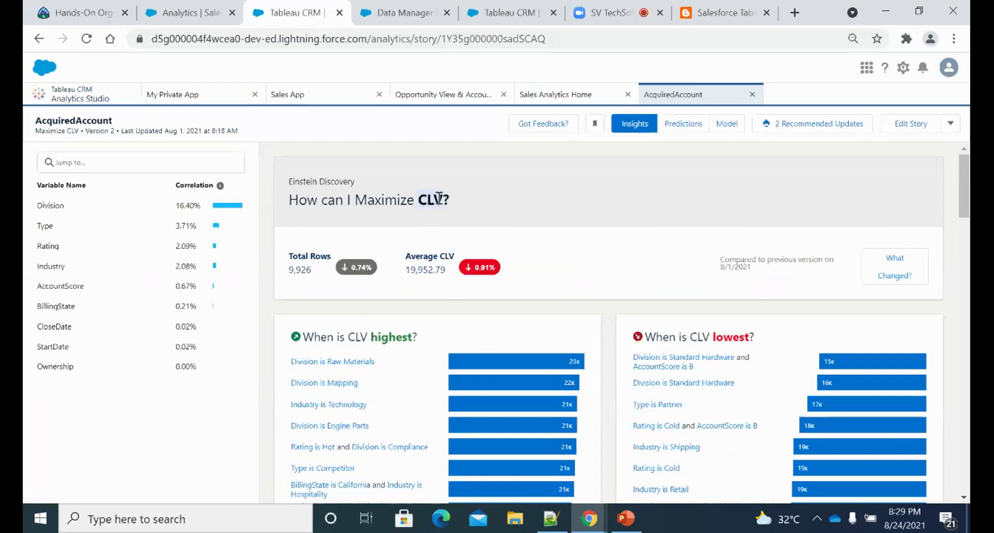
scroll(377, 240, "down", 1)
scroll(463, 266, "up", 1)
scroll(458, 233, "down", 1)
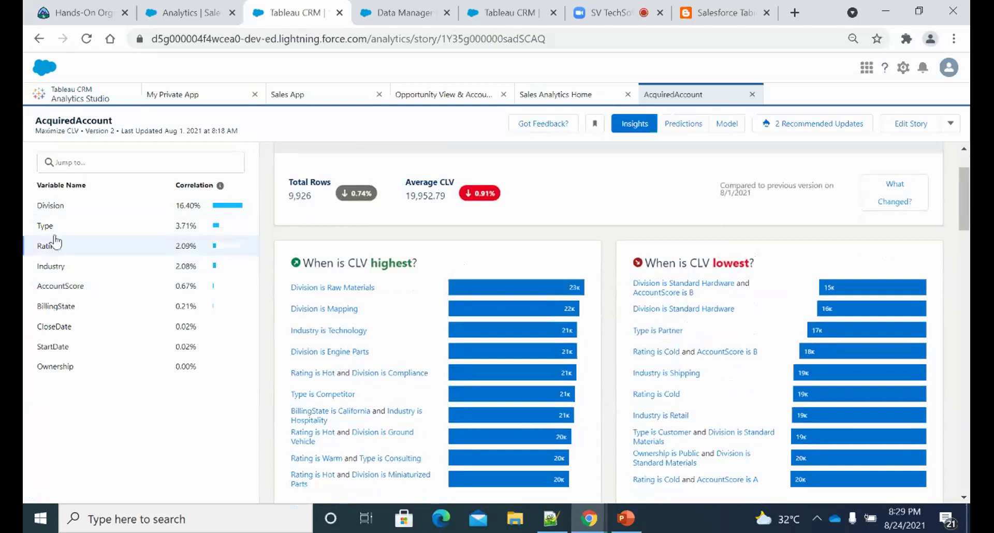
scroll(413, 304, "down", 1)
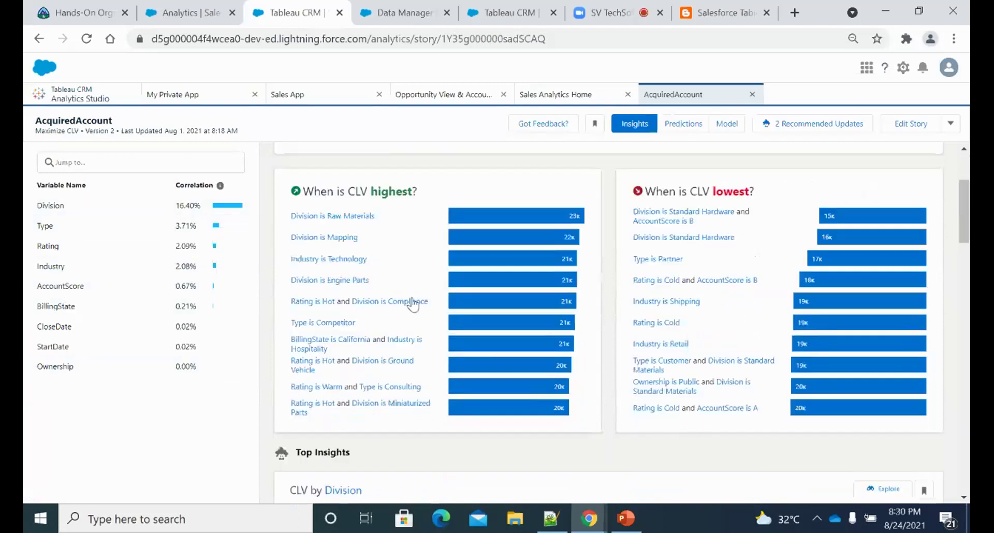
left_click_drag(333, 189, 404, 182)
left_click_drag(672, 189, 749, 190)
Examine the story's Top Insights from CLV by Division through the Type and Rating insights, and return to All Items
scroll(725, 233, "down", 3)
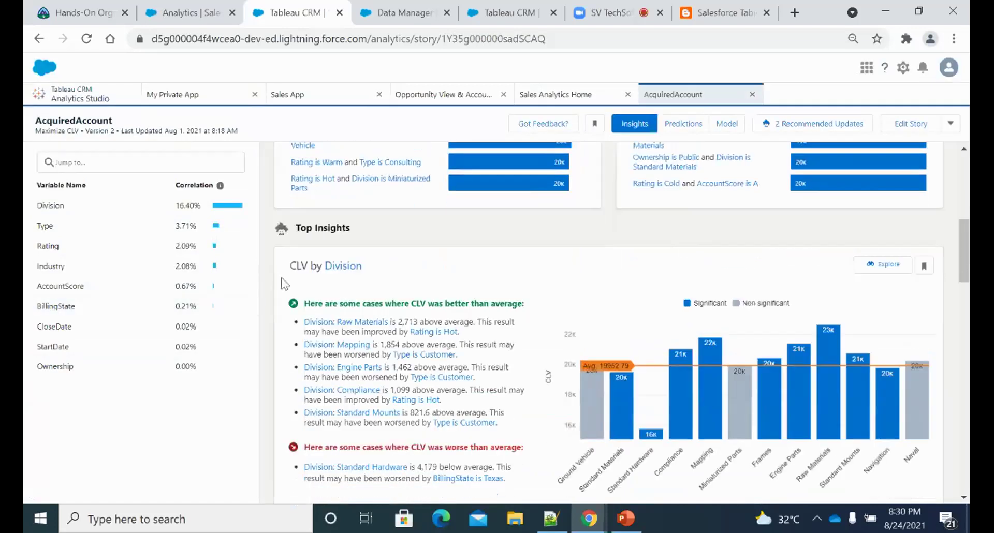
left_click_drag(298, 268, 381, 295)
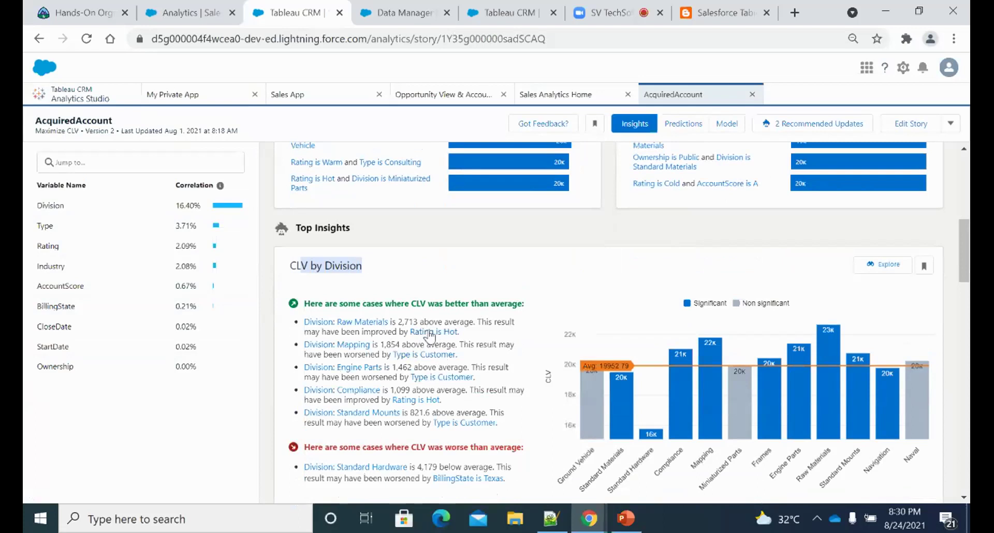
scroll(454, 339, "down", 4)
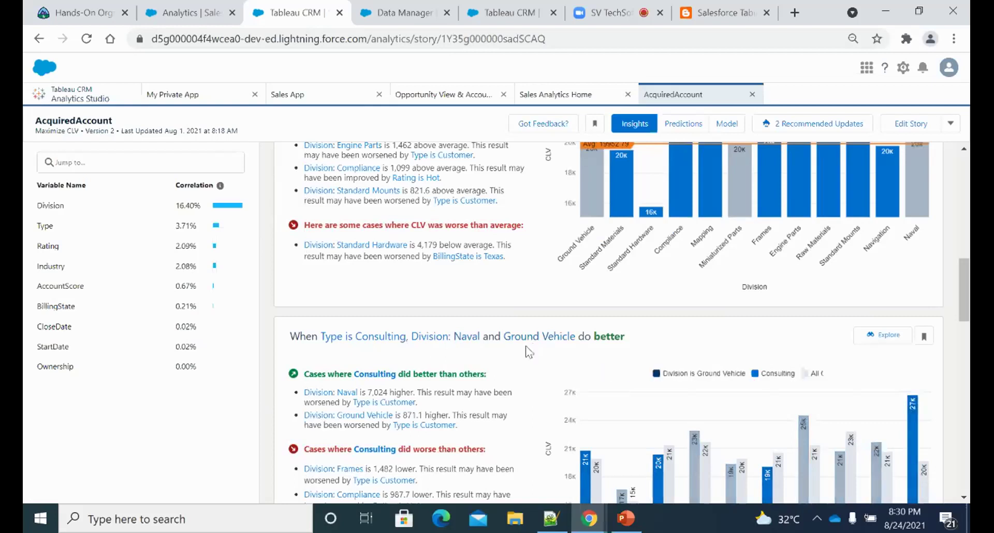
scroll(682, 324, "down", 2)
scroll(717, 347, "down", 5)
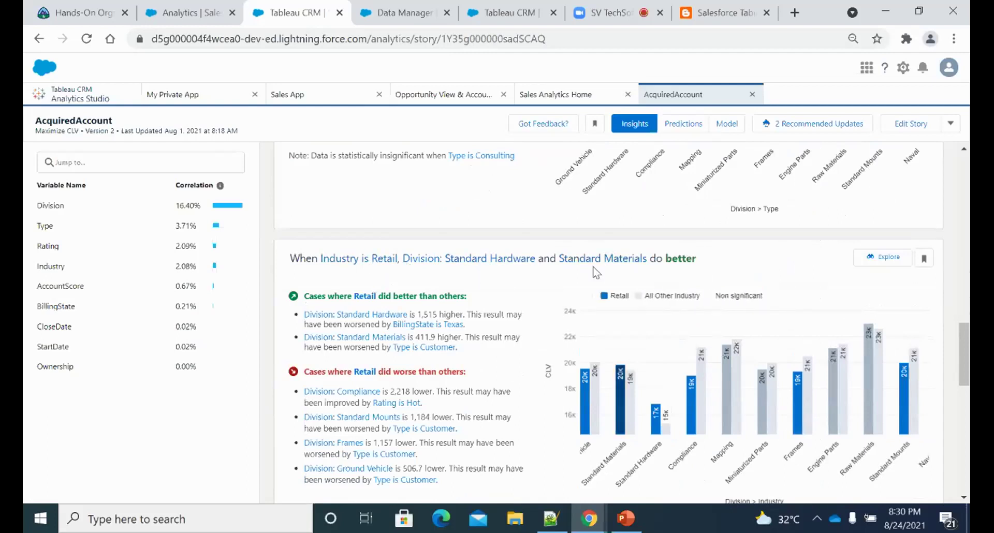
scroll(716, 264, "down", 15)
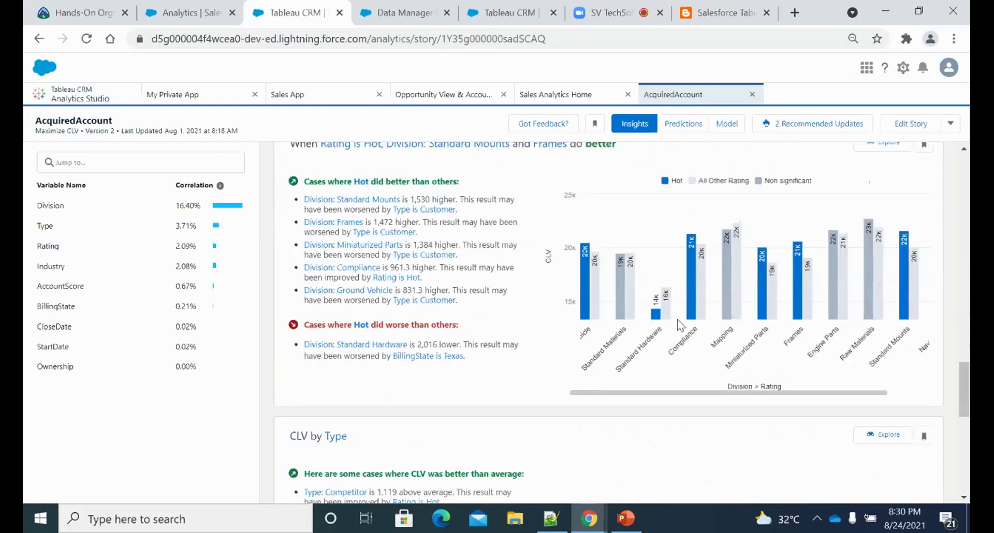
scroll(712, 345, "down", 9)
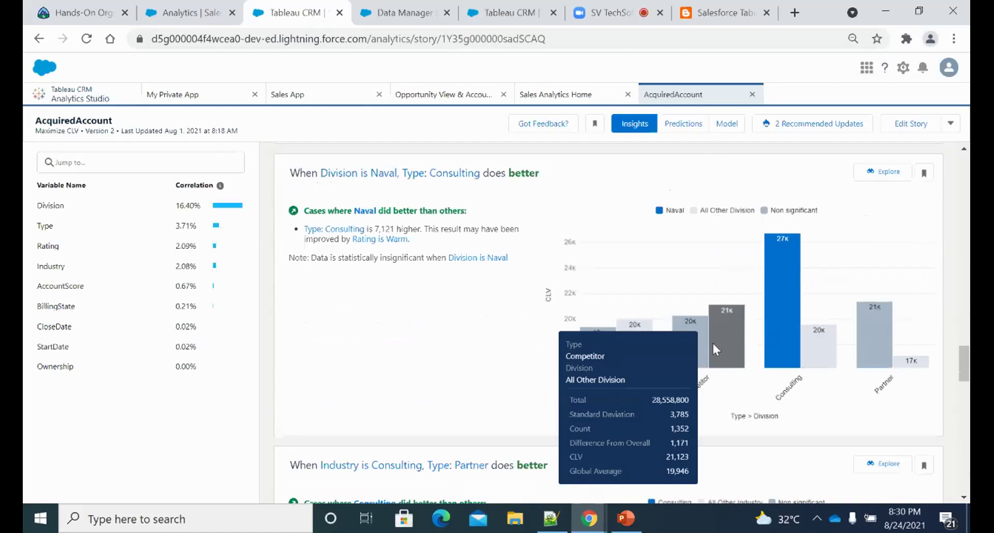
scroll(713, 344, "down", 6)
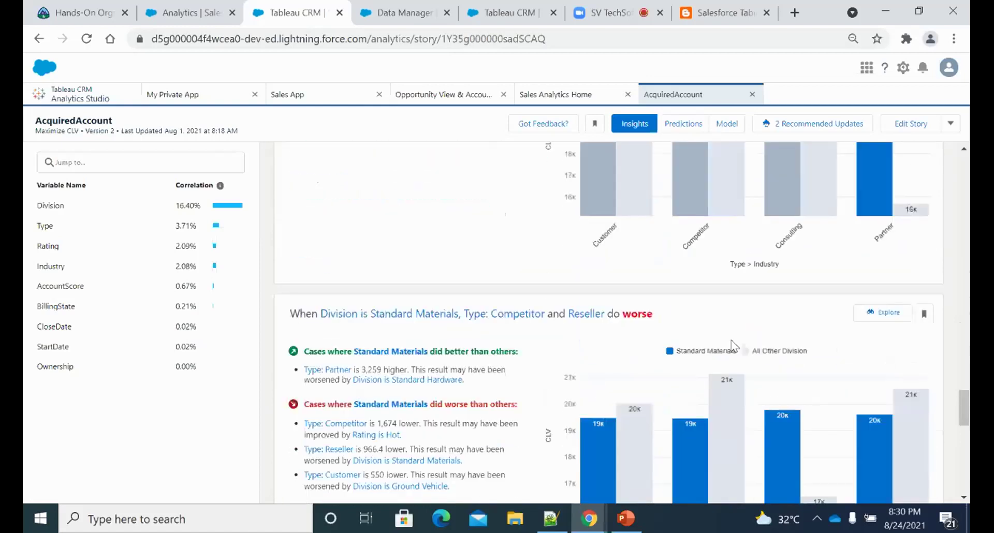
scroll(757, 333, "down", 1)
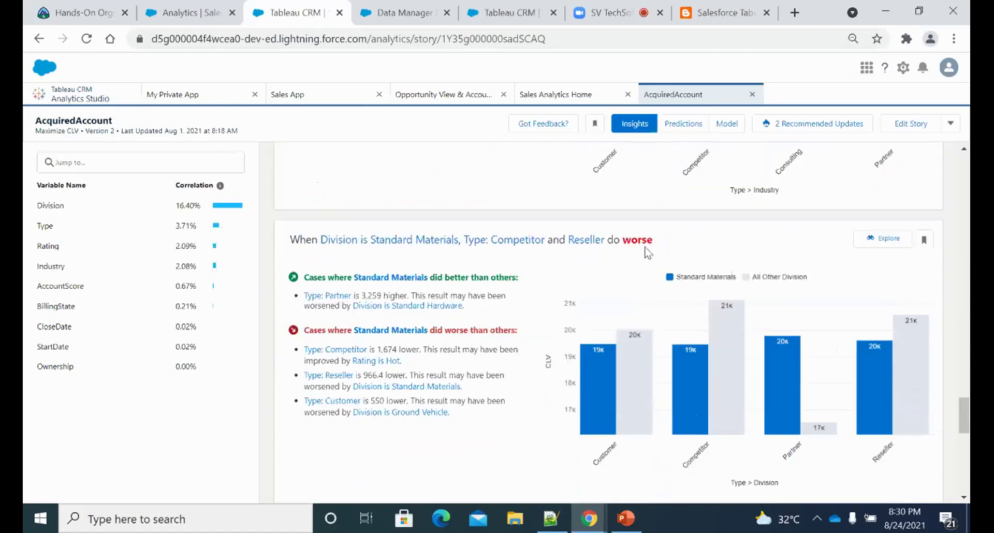
scroll(495, 333, "down", 2)
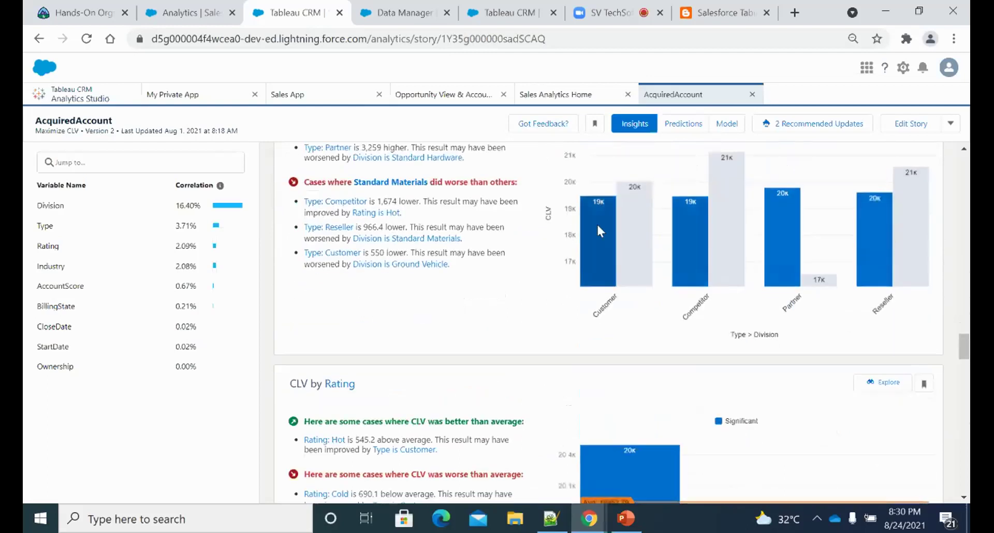
scroll(632, 355, "down", 5)
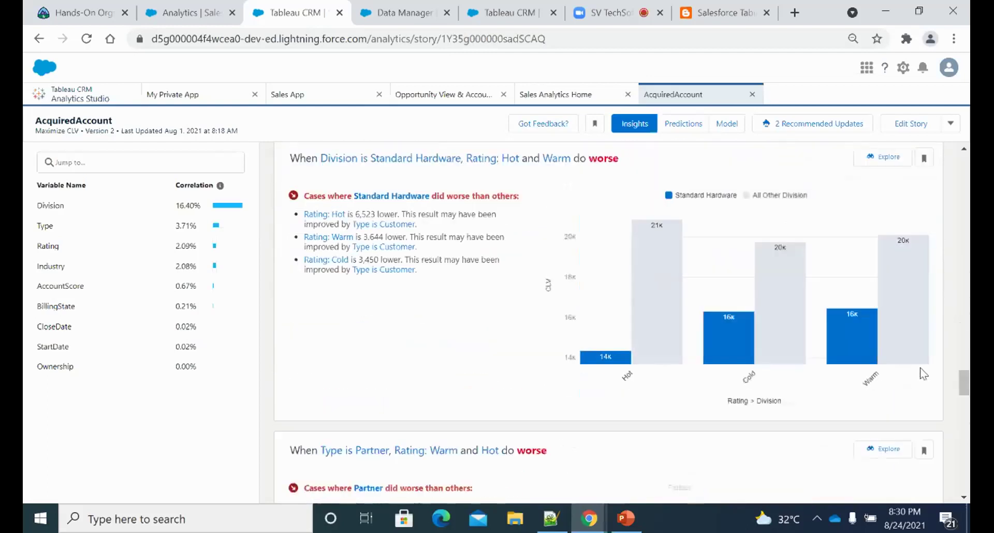
scroll(961, 382, "down", 3)
left_click_drag(965, 356, 932, 142)
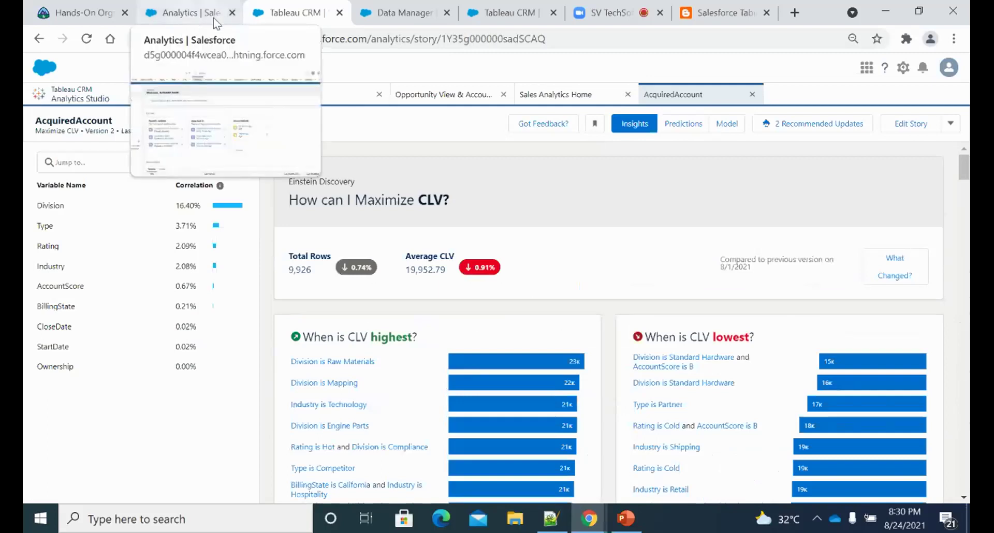
left_click(90, 96)
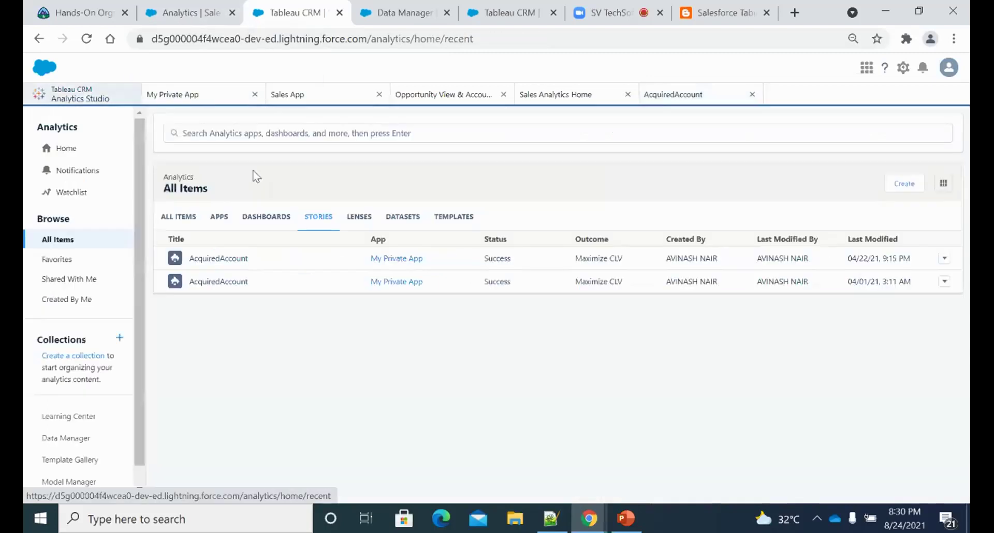
Look through the lists of lenses and datasets, and open the AcquiredAccount dataset in a new lens
left_click(358, 217)
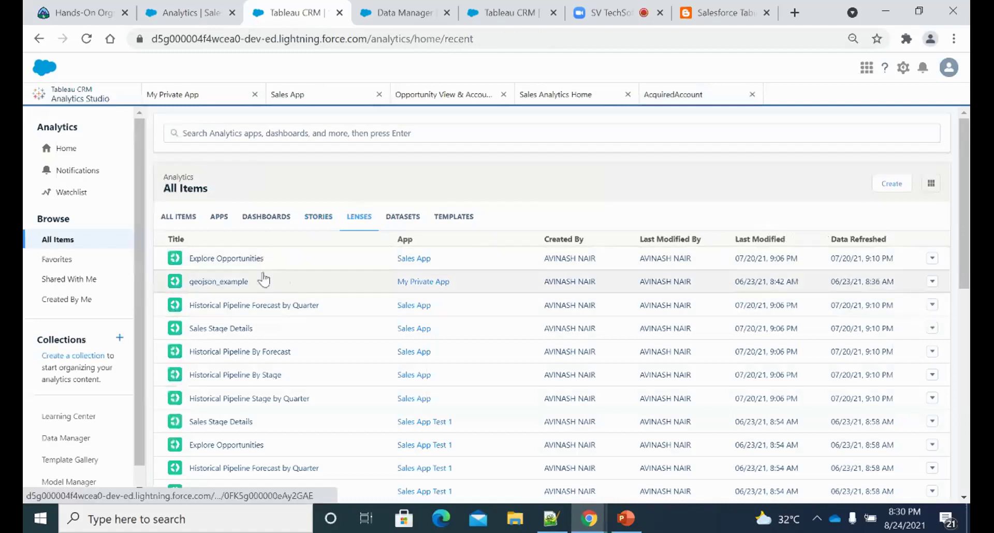
left_click(404, 222)
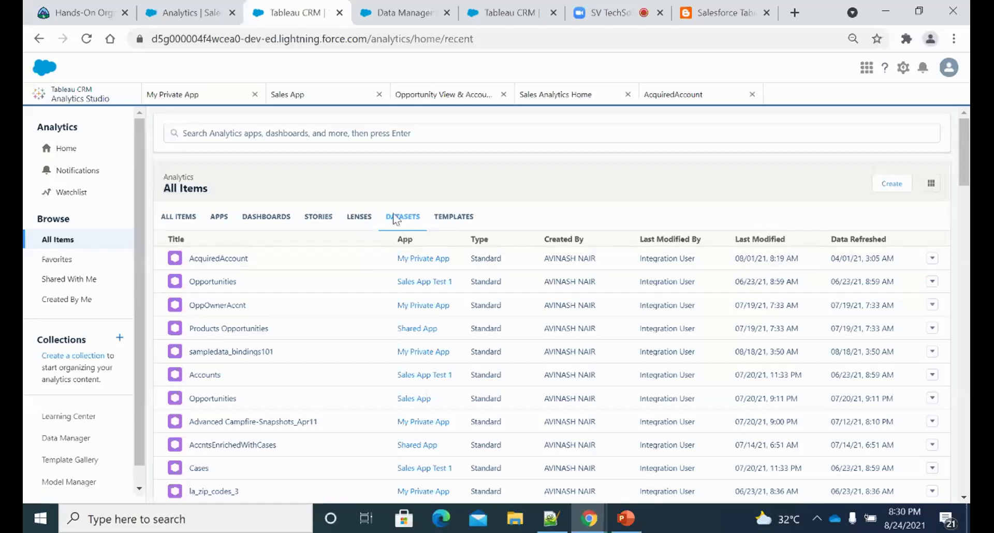
left_click(217, 259)
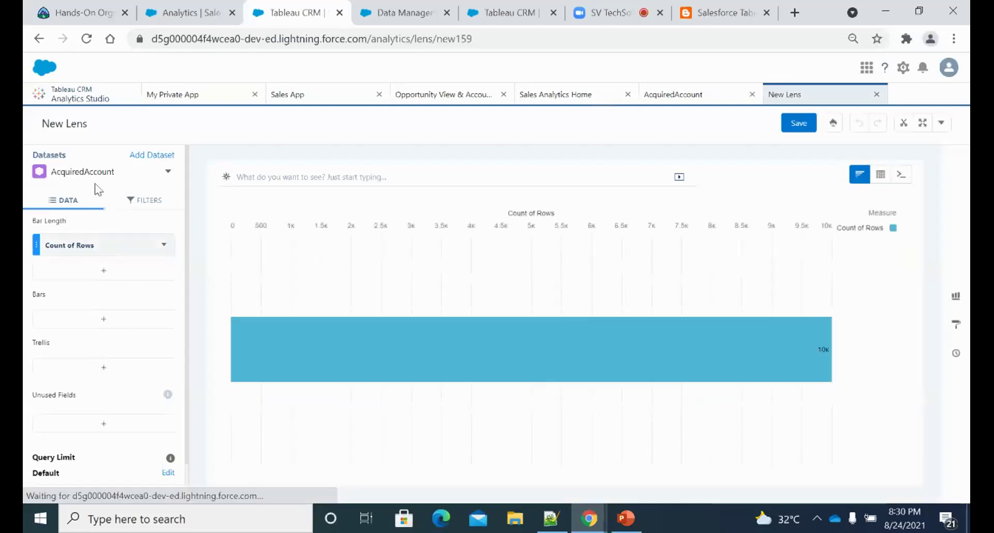
mouse_move(439, 323)
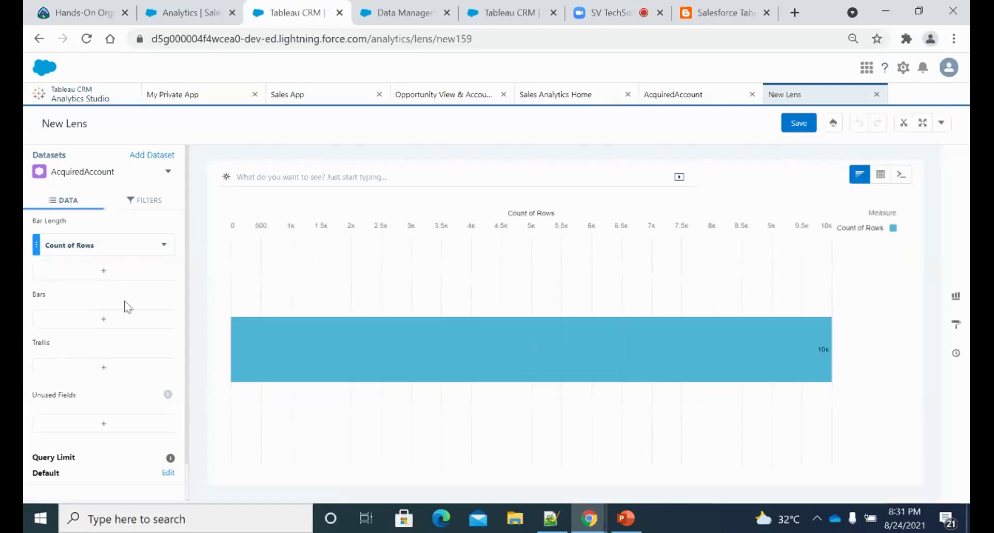
Group the lens bars by Division and set the bar length to Sum of CLV
left_click(93, 318)
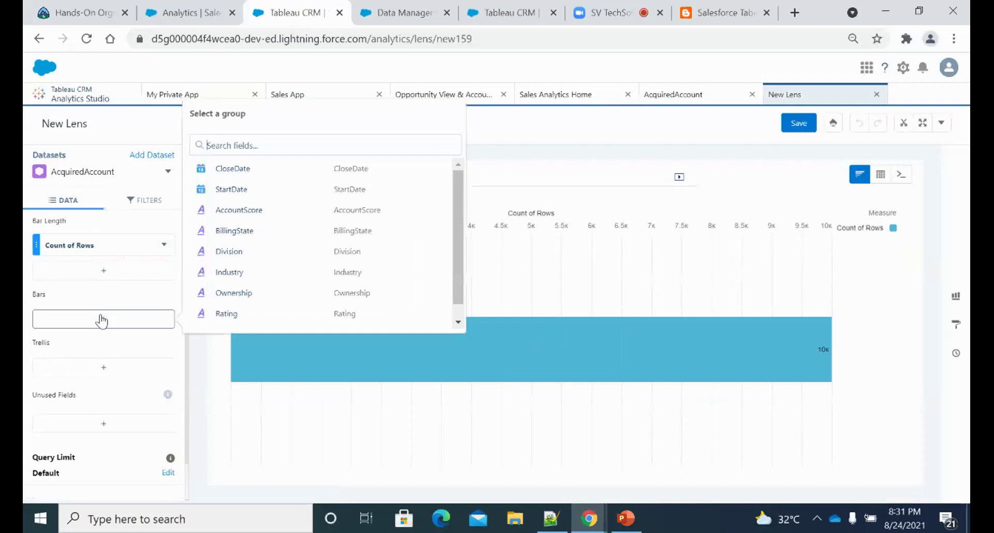
left_click(228, 251)
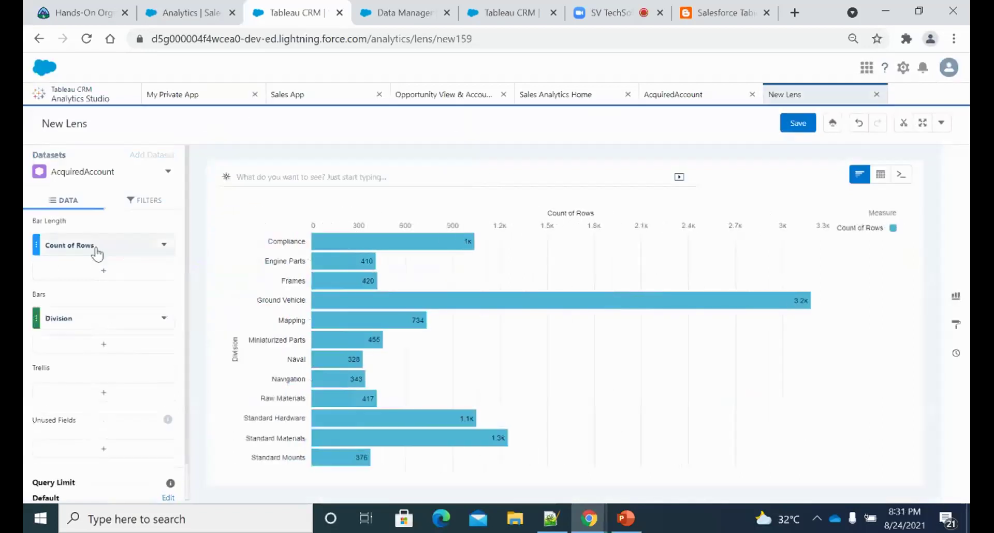
left_click(125, 244)
mouse_move(193, 301)
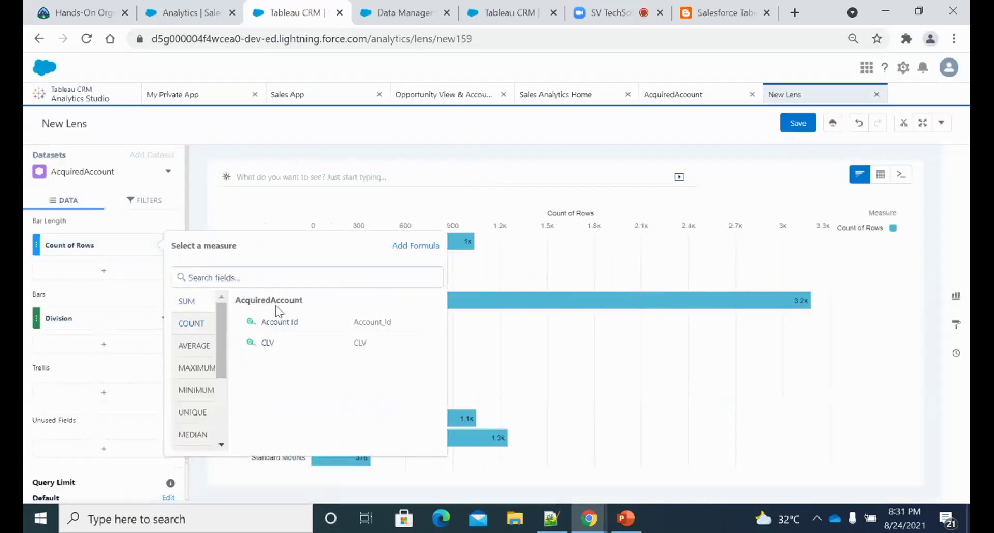
left_click(288, 344)
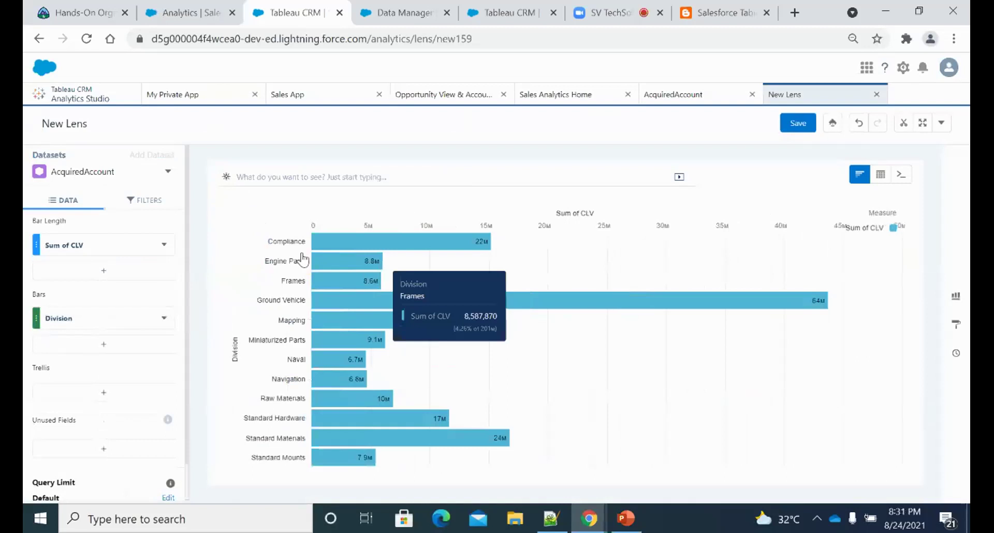
Try Ownership as the bar grouping of the lens, and regroup the bars by Industry
left_click(98, 318)
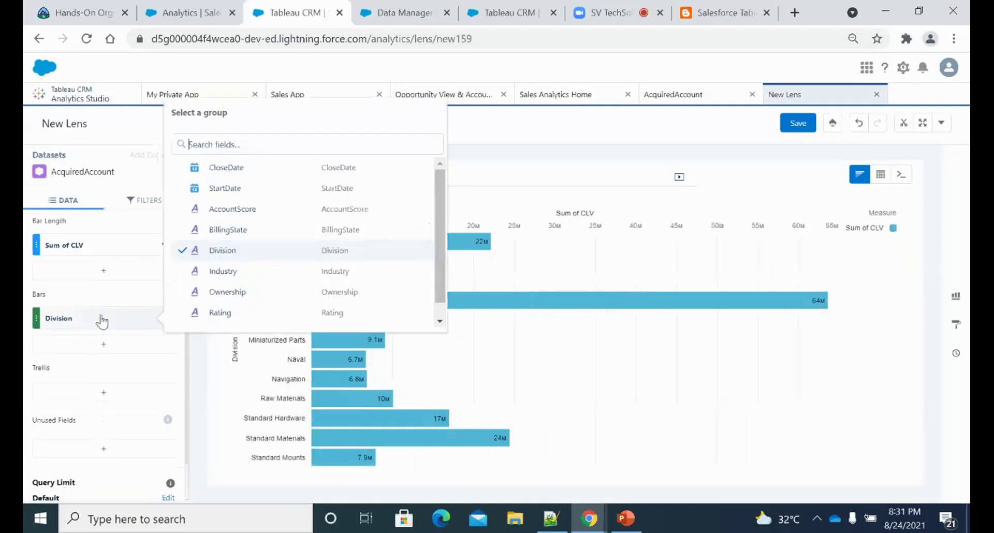
left_click(228, 293)
left_click(98, 324)
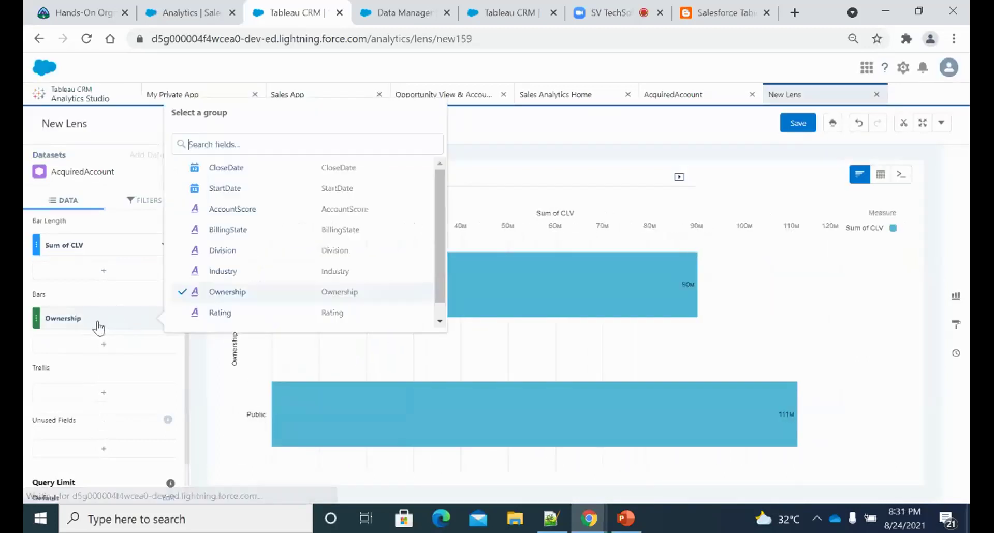
left_click(223, 271)
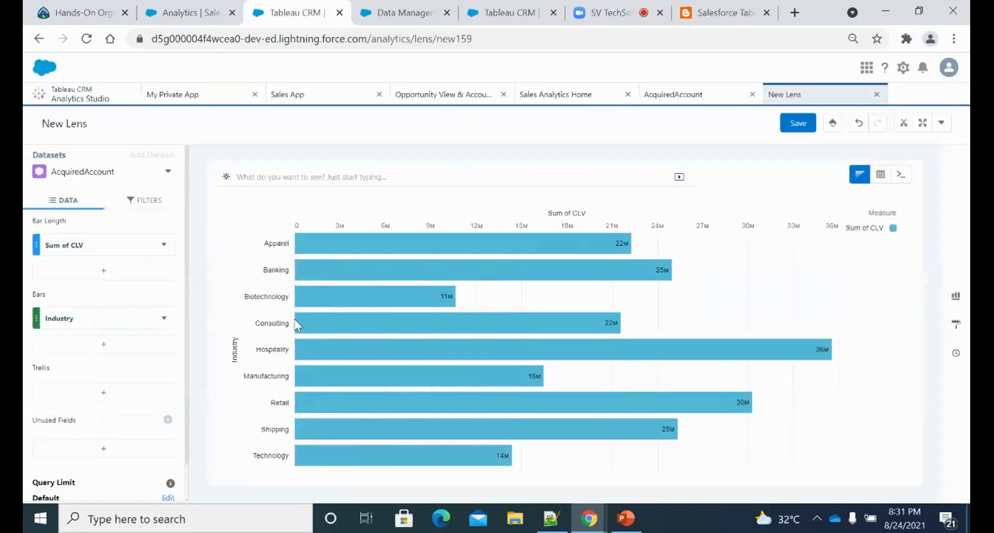
mouse_move(300, 243)
Switch to the Salesforce Sales home page, open it for editing in Lightning App Builder, and find the Tableau CRM Dashboard component
left_click(188, 14)
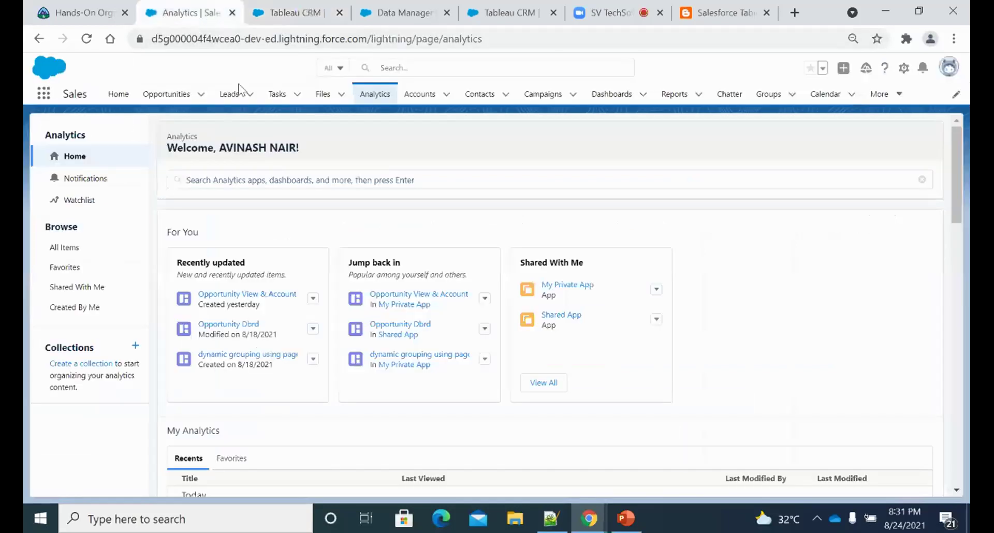
left_click(118, 102)
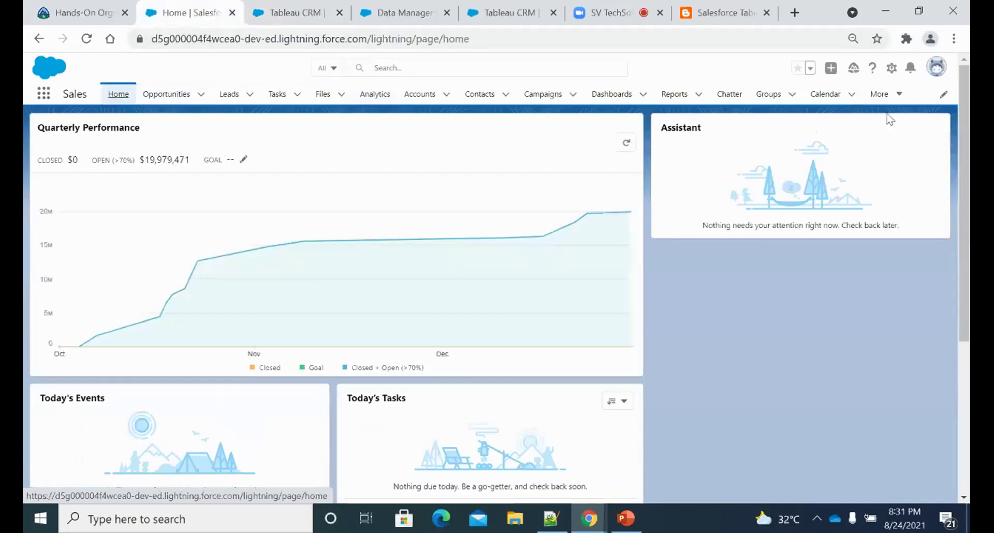
left_click(937, 66)
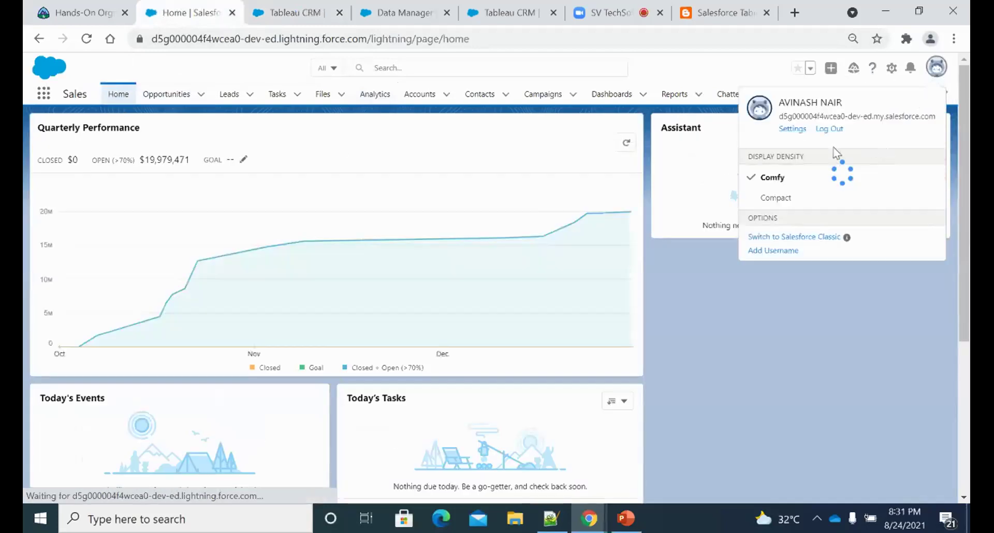
left_click(891, 69)
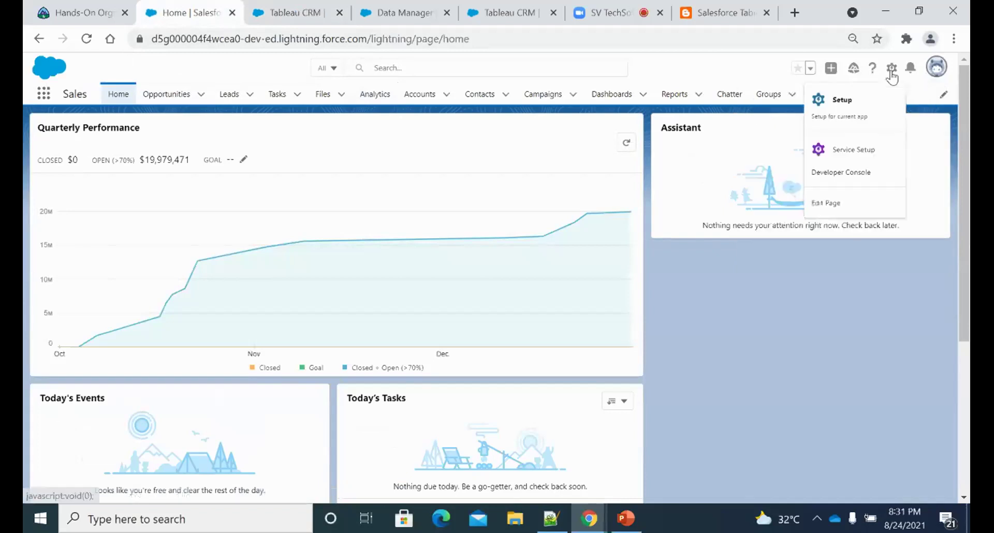
left_click(828, 204)
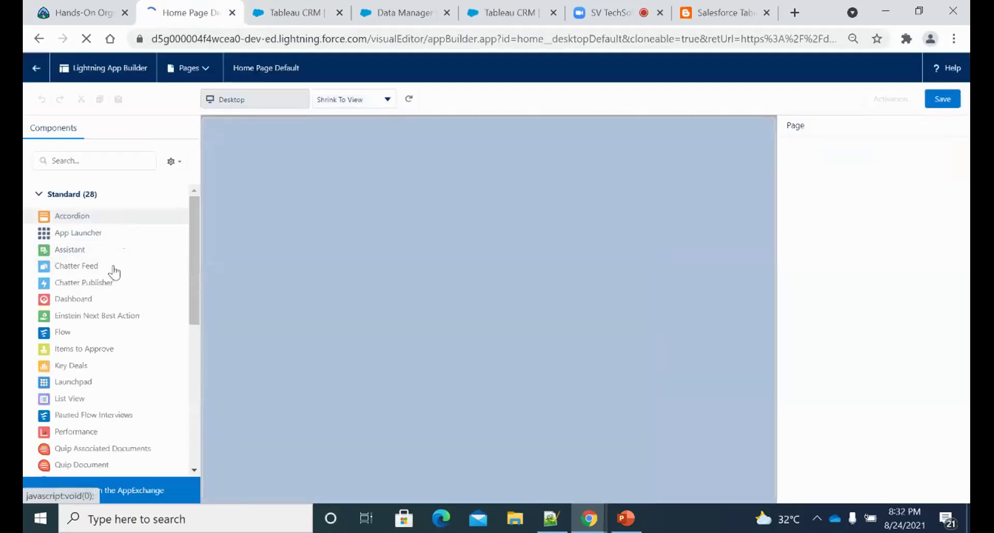
scroll(122, 248, "down", 3)
scroll(129, 243, "down", 3)
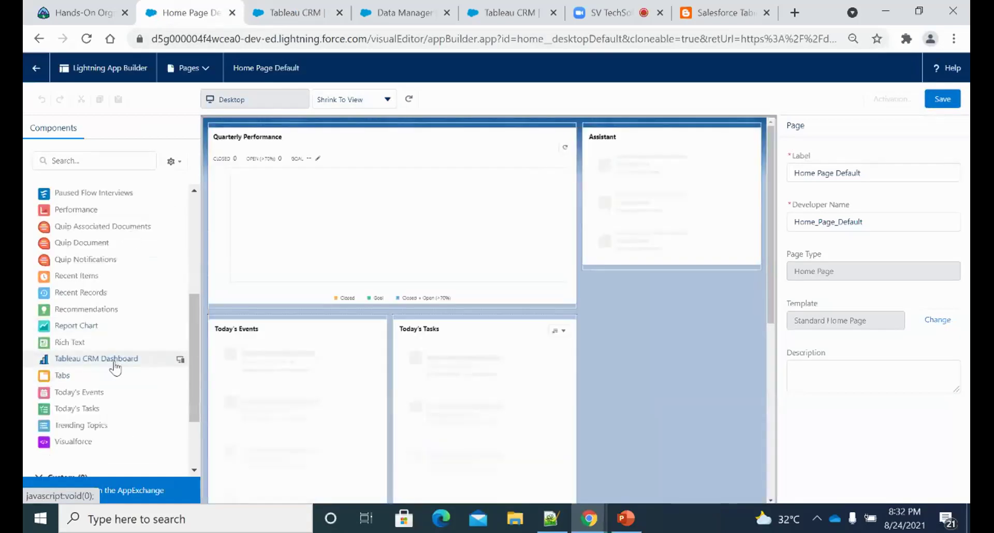
Try the Tableau CRM Dashboard component above Today's Tasks on the home page, view its dashboard choices, and leave the editor without saving
left_click_drag(118, 367, 634, 312)
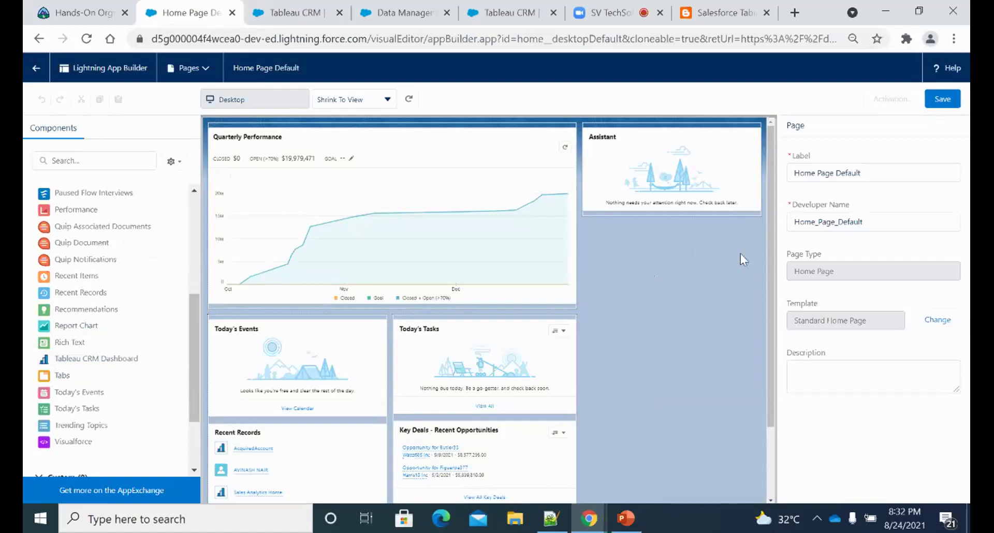
left_click_drag(62, 358, 512, 325)
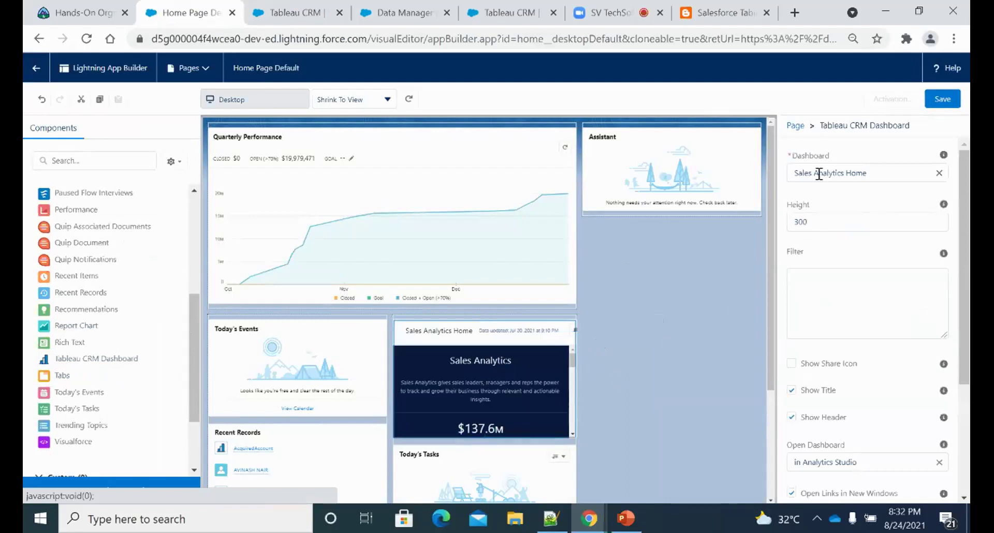
left_click(859, 173)
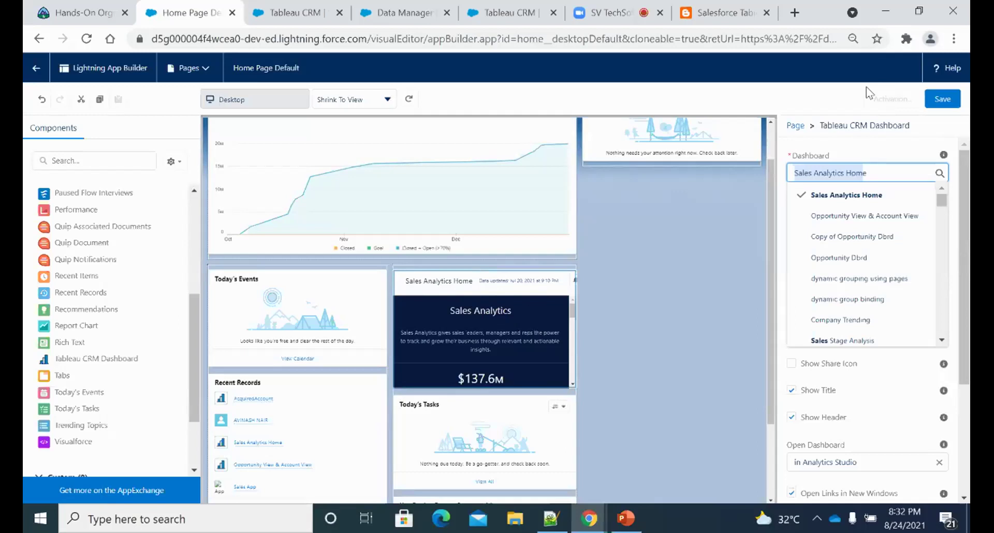
left_click(751, 346)
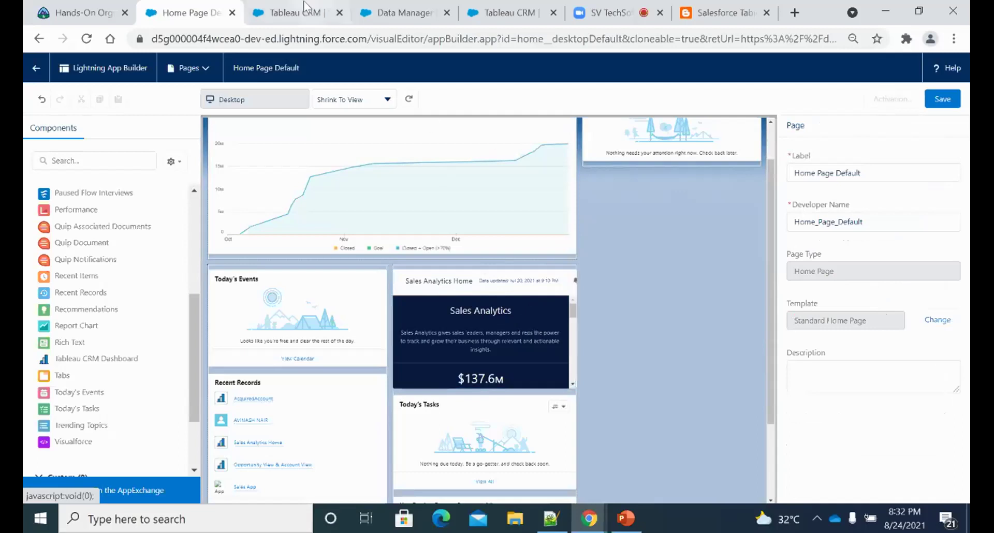
left_click(37, 70)
left_click(570, 124)
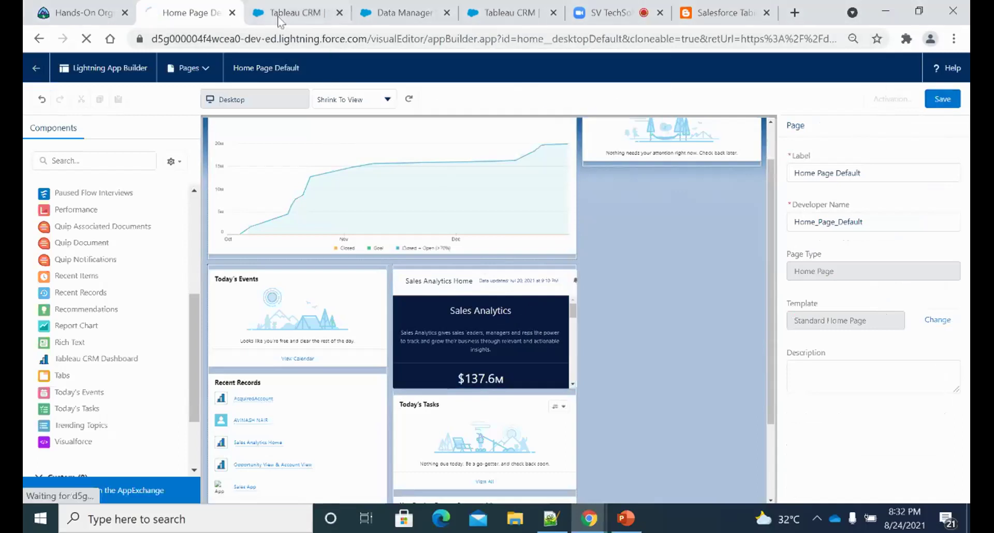
Switch to Analytics Studio, view the list of lenses, and return to the new lens built on the AcquiredAccount dataset
left_click(292, 15)
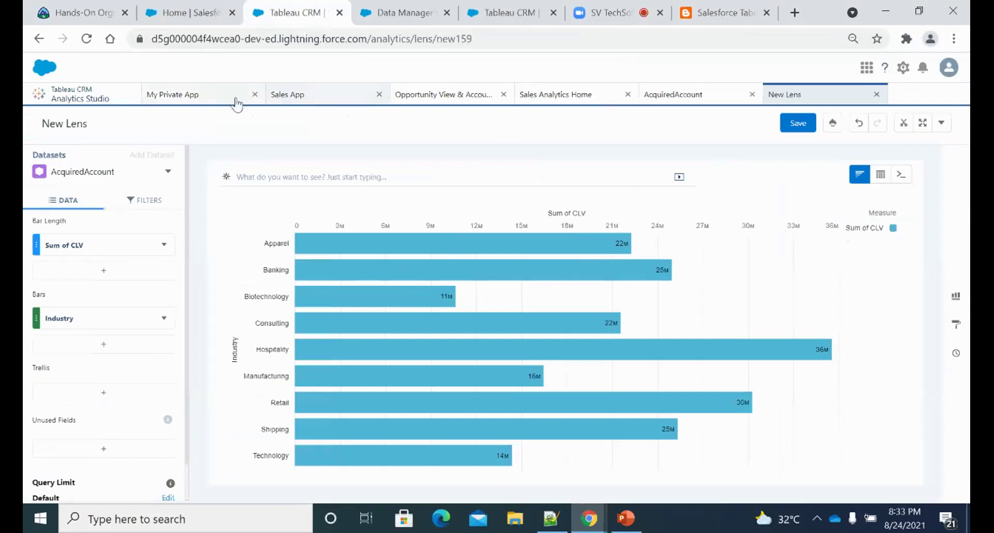
mouse_move(664, 284)
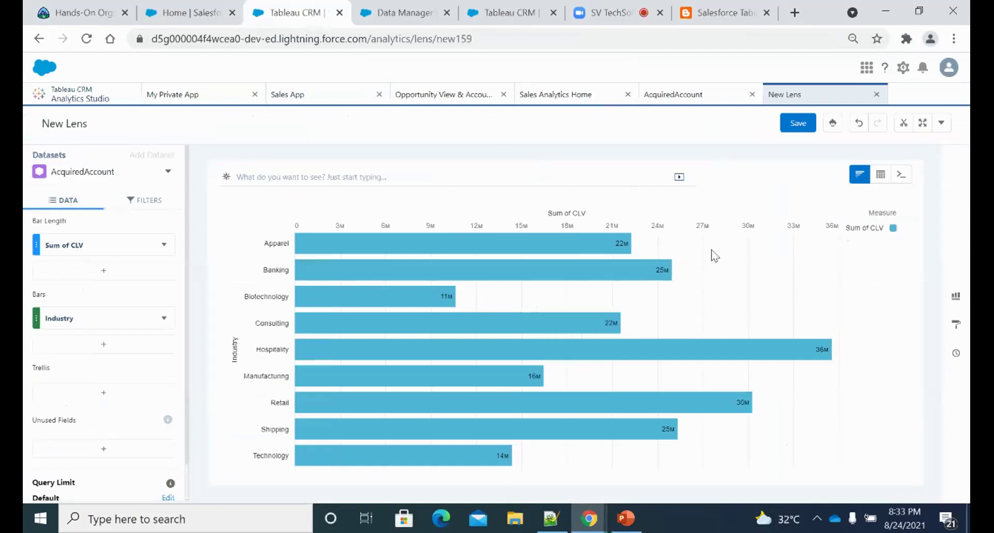
left_click(100, 103)
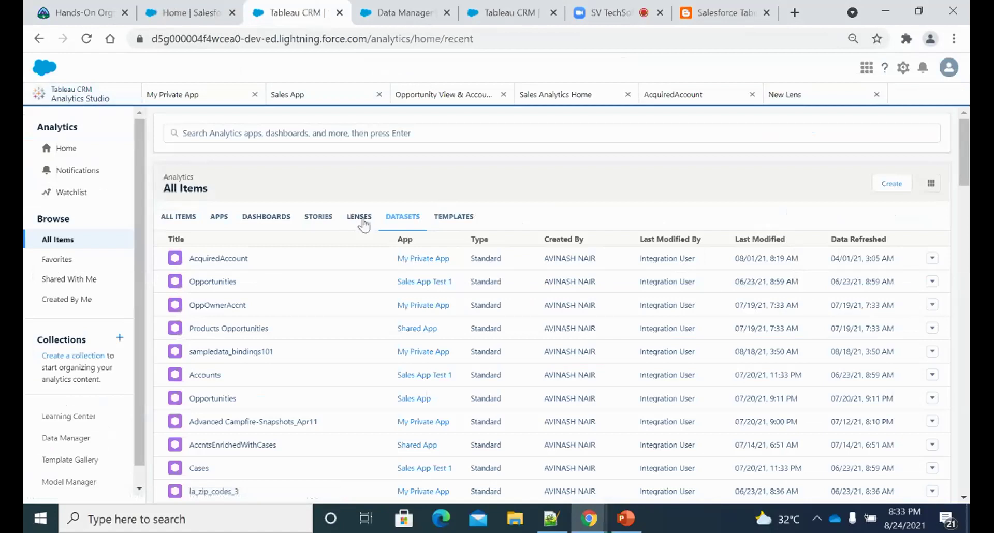
left_click(362, 221)
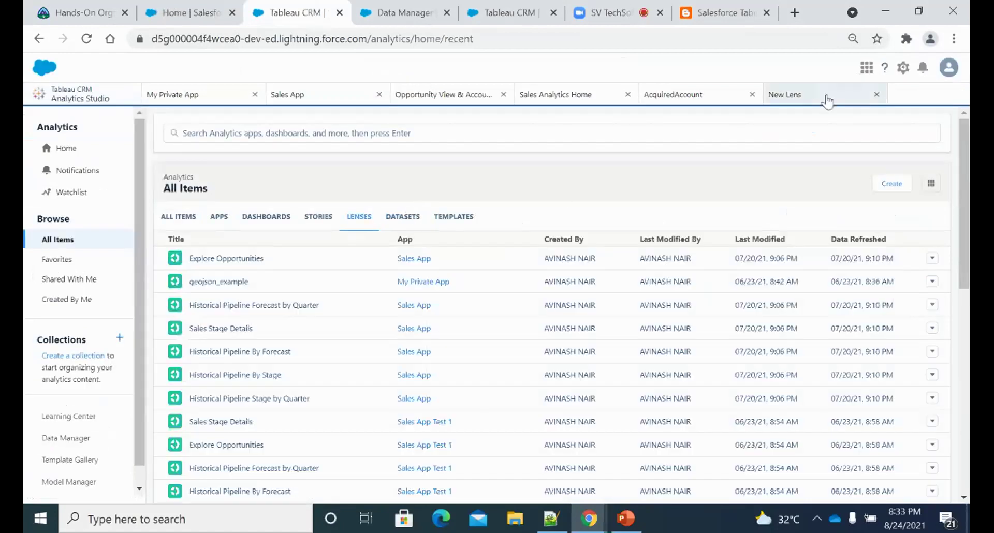
left_click(828, 96)
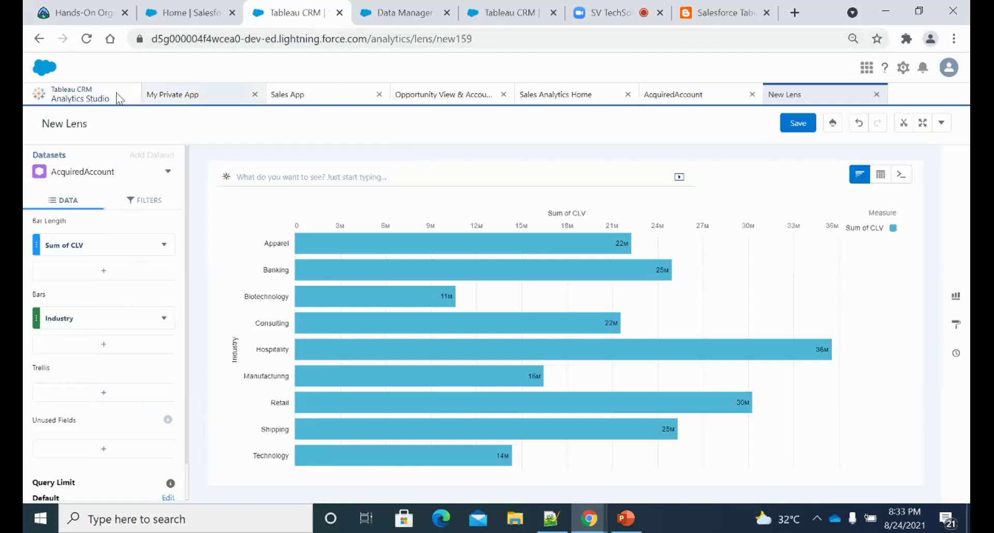
Open the Sales App's Explore Opportunities lens to examine its measures and grouping, and return to the list of lenses
left_click(73, 96)
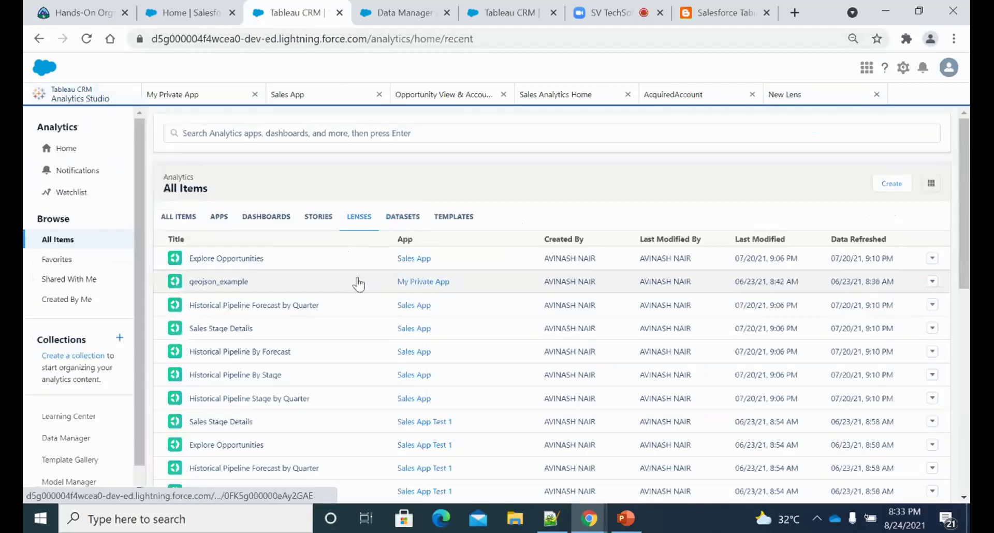
left_click(219, 259)
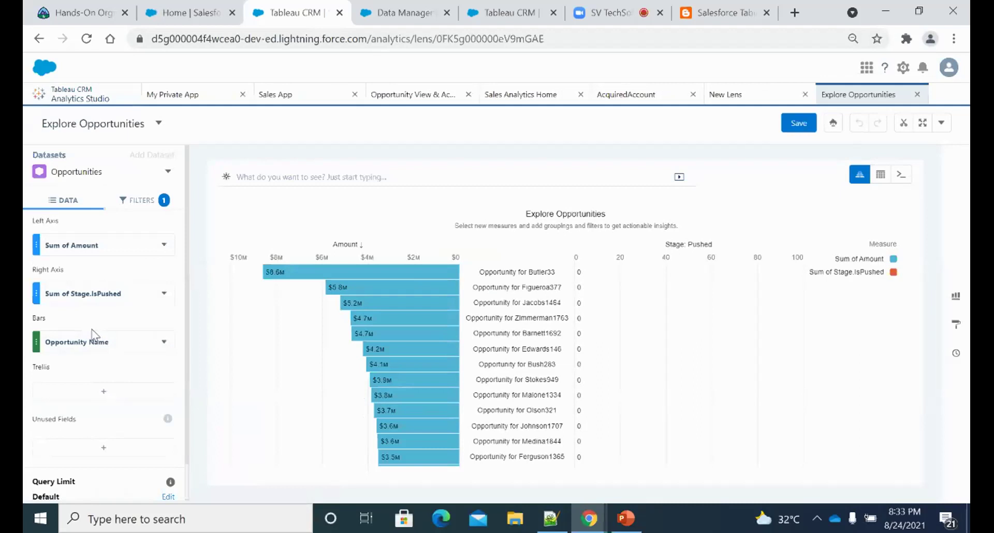
left_click(109, 96)
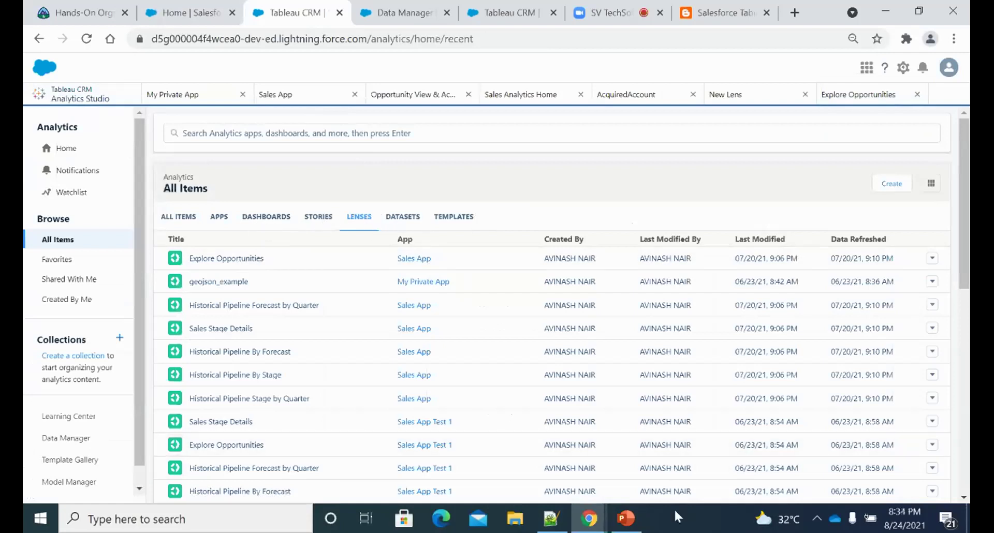
Switch to the PowerPoint presentation and highlight DATAFLOW on the Components of Tableau CRM slide
left_click(625, 517)
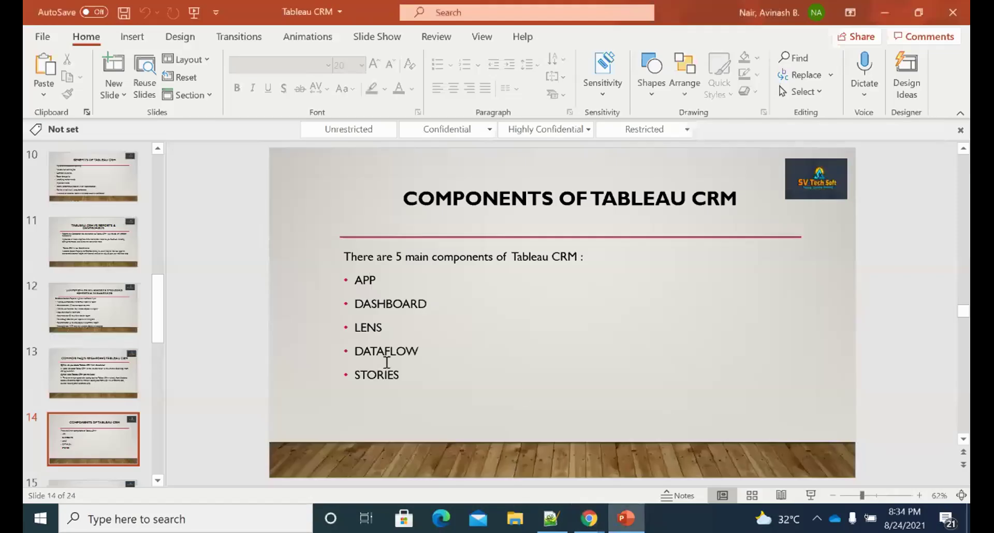
double_click(386, 358)
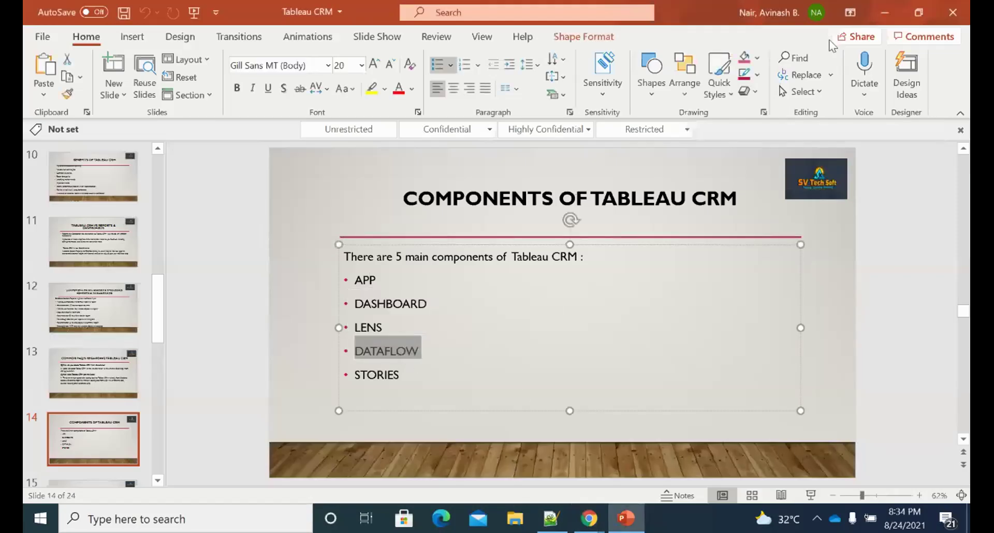
key("alt+Tab")
Switch to Data Manager in the browser, look through its dataflows, and open the test dataflow before returning to the list
left_click(396, 13)
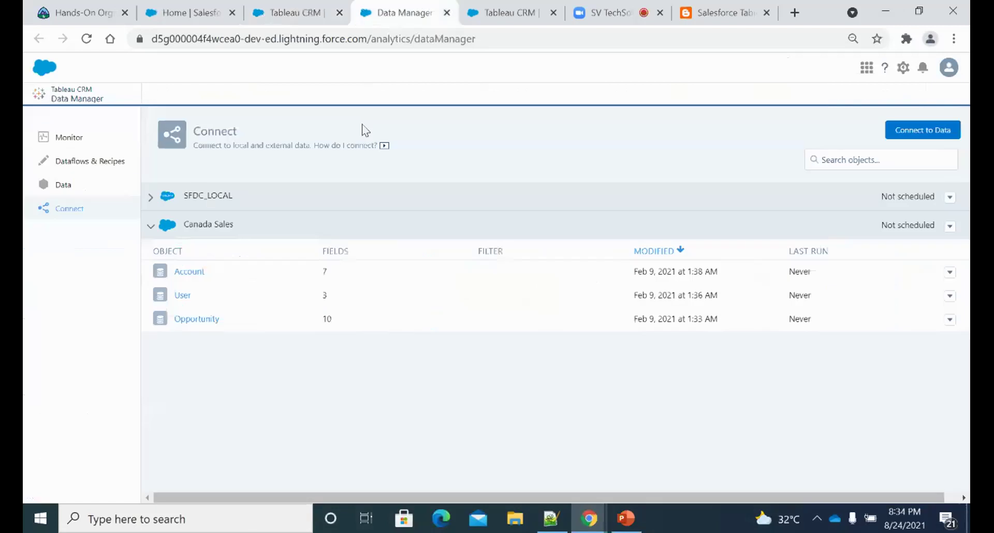
left_click(86, 163)
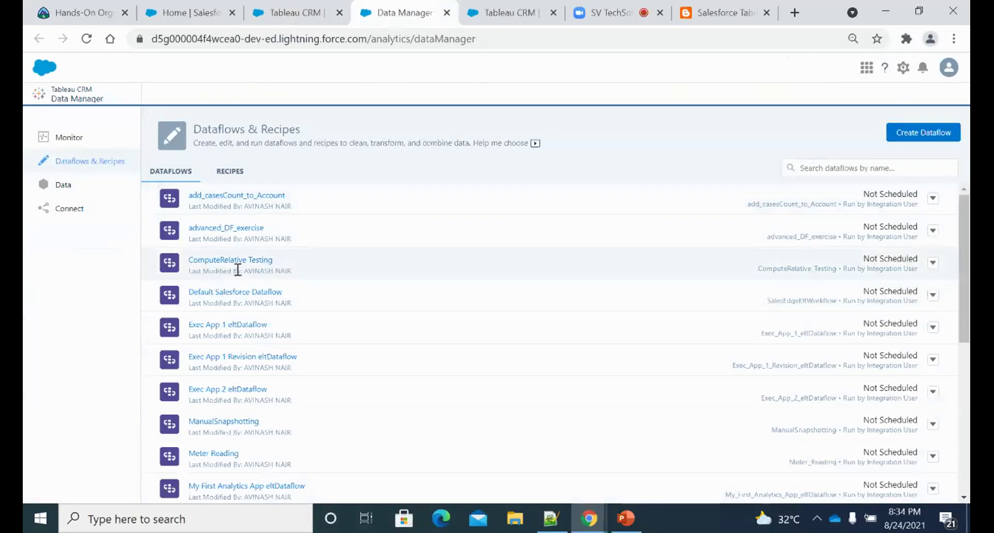
scroll(246, 238, "down", 1)
scroll(250, 250, "down", 3)
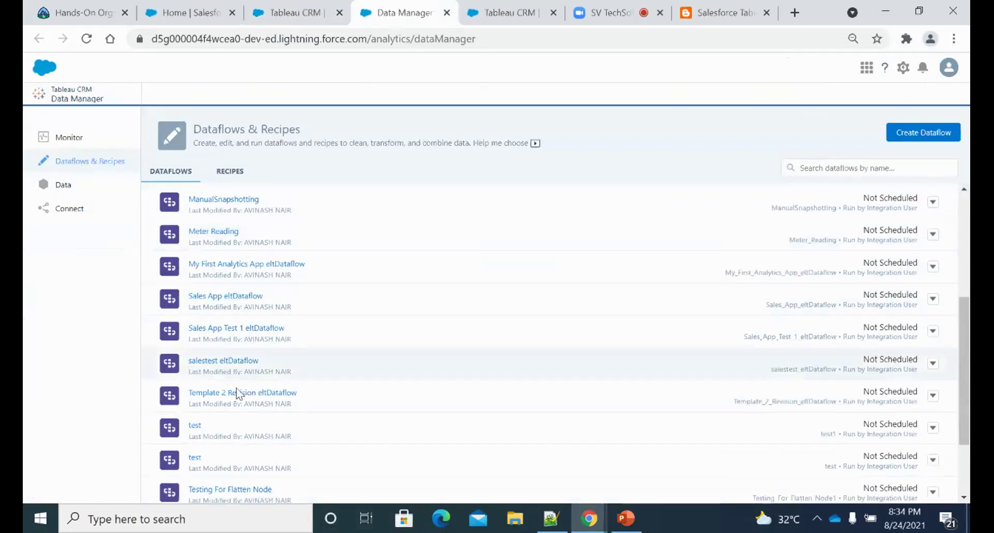
left_click(194, 426)
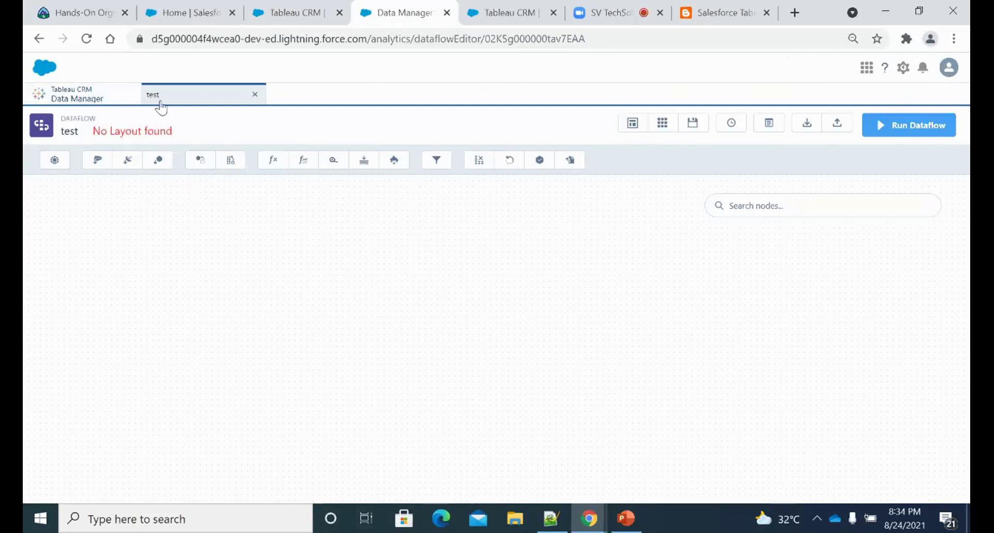
left_click(99, 96)
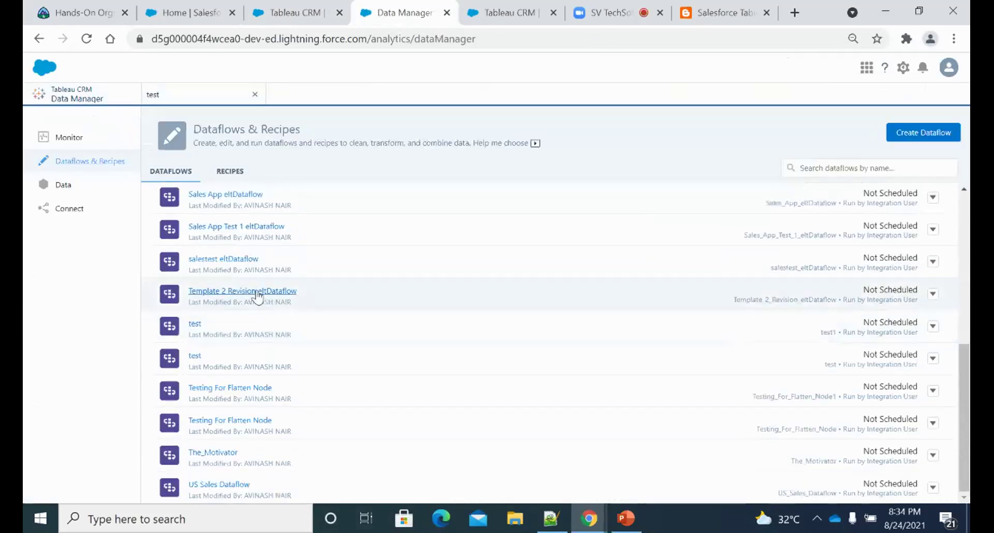
Open the Exec App 1 eltDataflow and automatically arrange its nodes
scroll(270, 344, "up", 7)
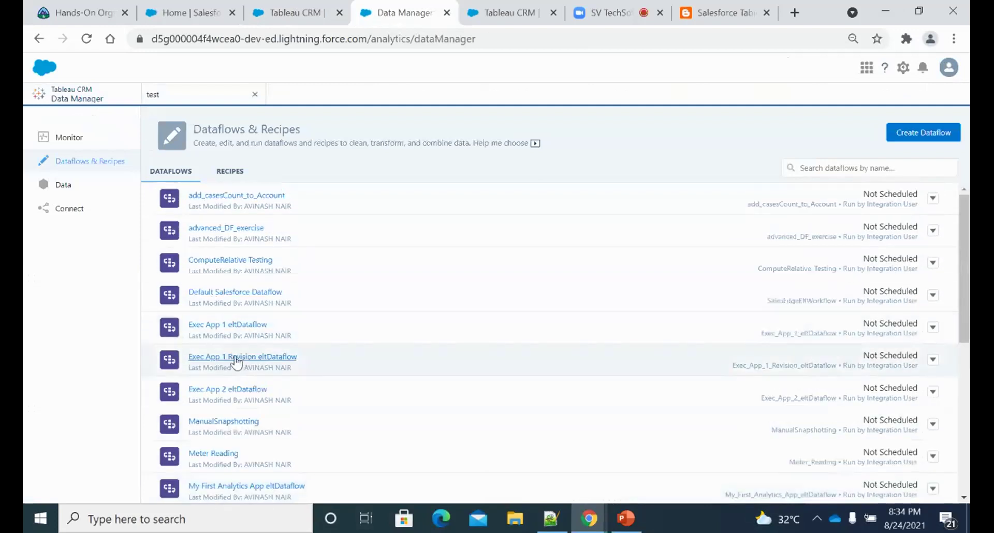
left_click(236, 325)
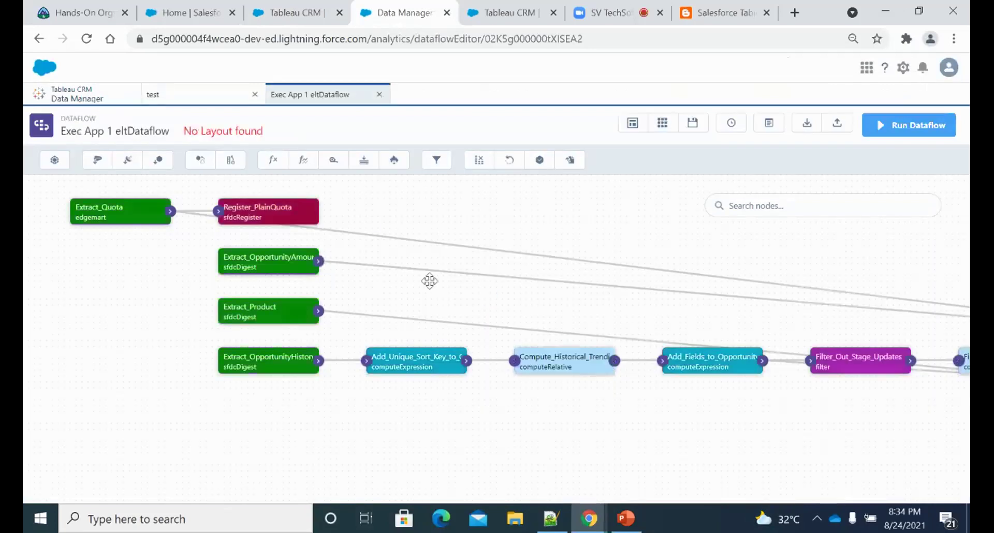
left_click(634, 126)
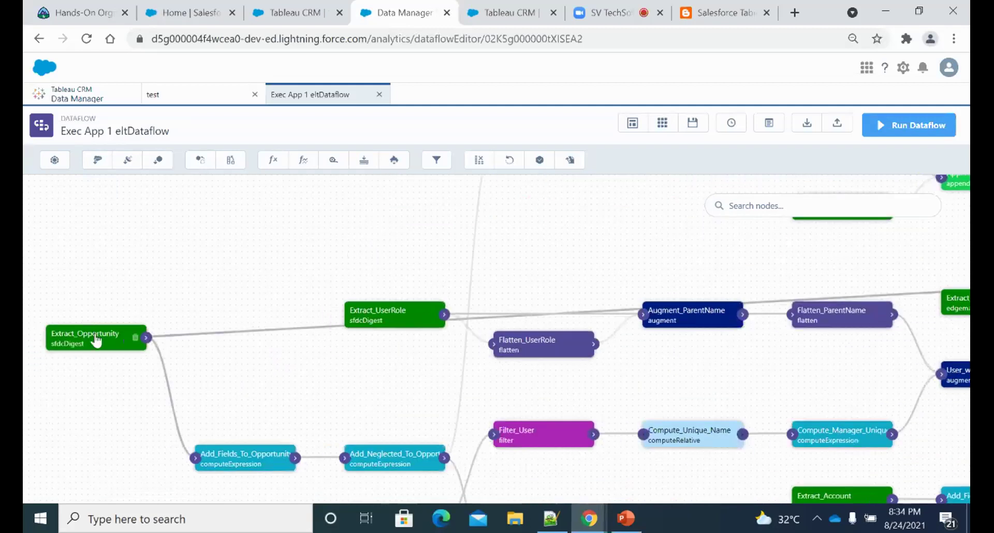
View the node name and source object of the Extract_Opportunity node, and close its attributes without changes
left_click(96, 339)
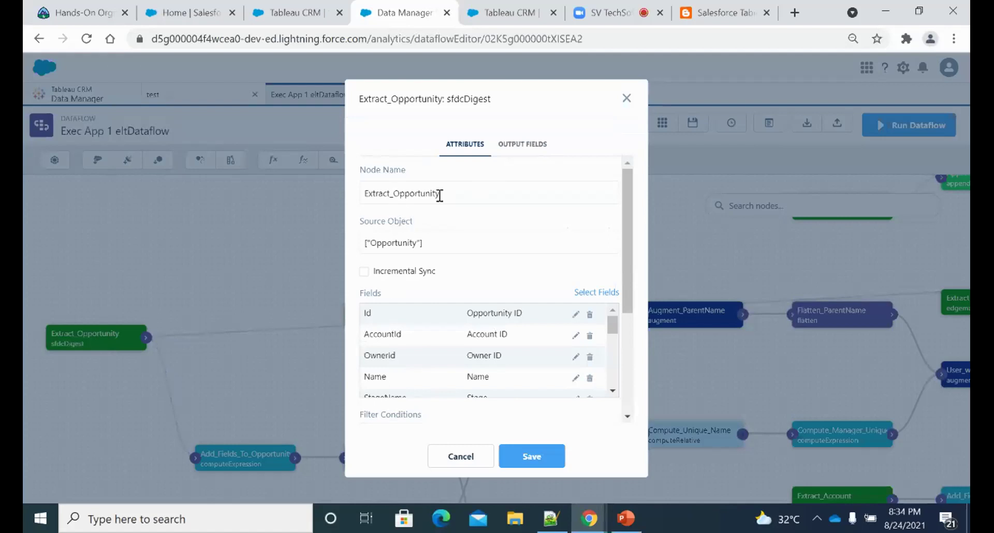
left_click_drag(440, 195, 360, 198)
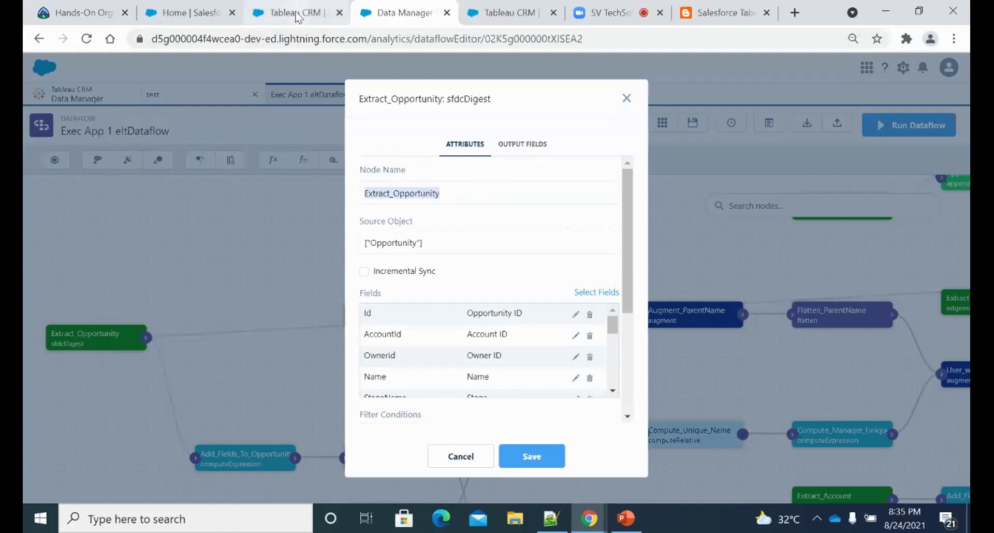
left_click(463, 457)
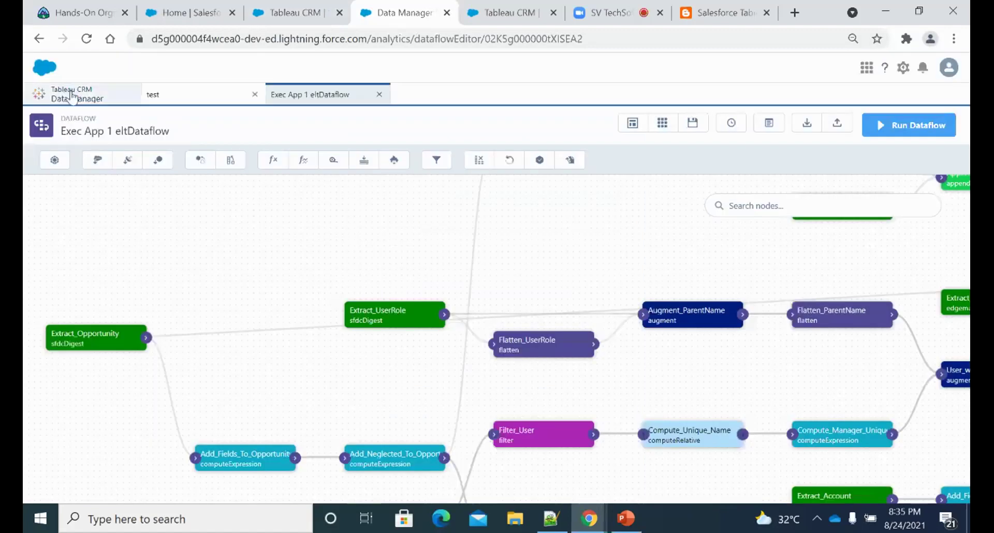
Check the connected objects under SFDC_LOCAL and return to the Exec App 1 eltDataflow
left_click(63, 92)
left_click(64, 209)
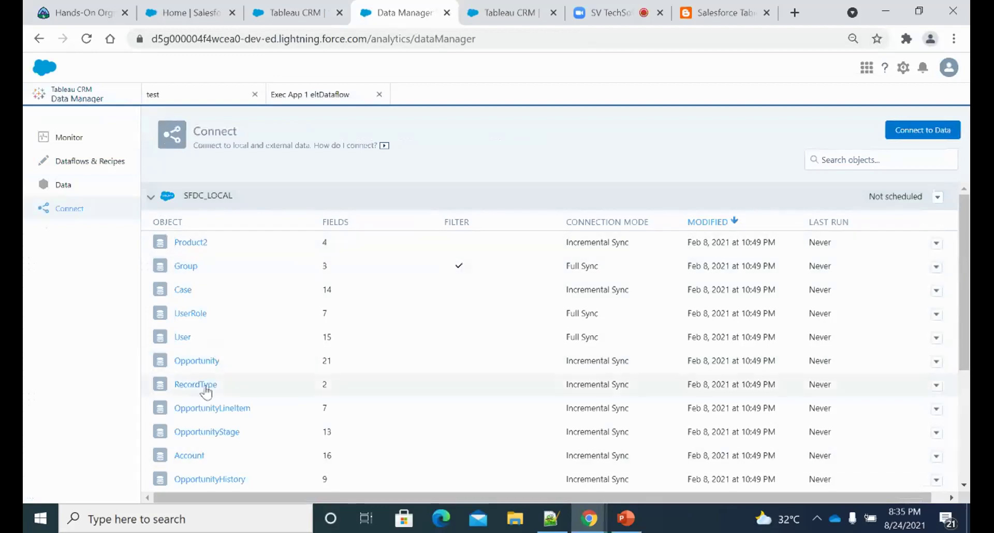
left_click(311, 94)
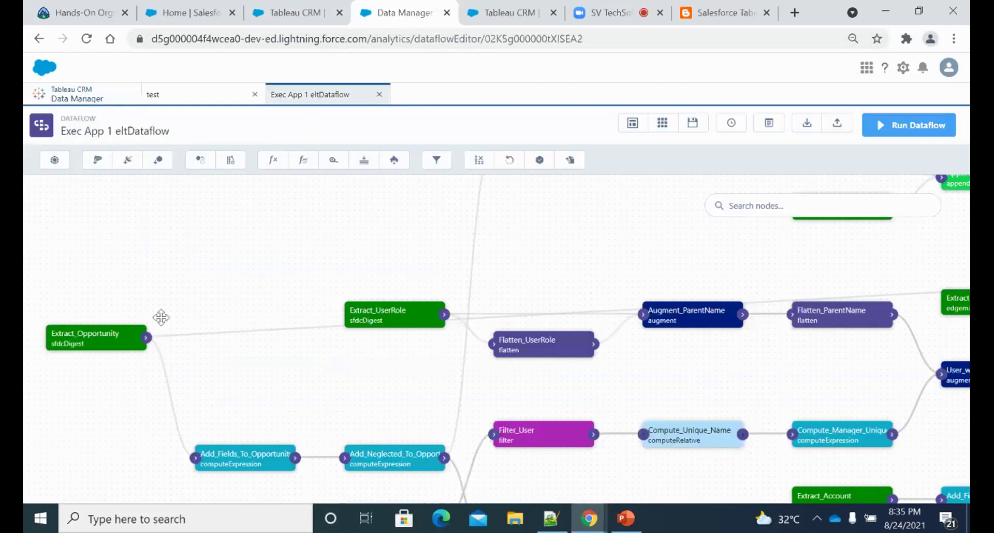
Examine the extracted fields and the filter conditions of the Extract_Opportunity node, and close it without changes
left_click(79, 348)
scroll(480, 253, "down", 5)
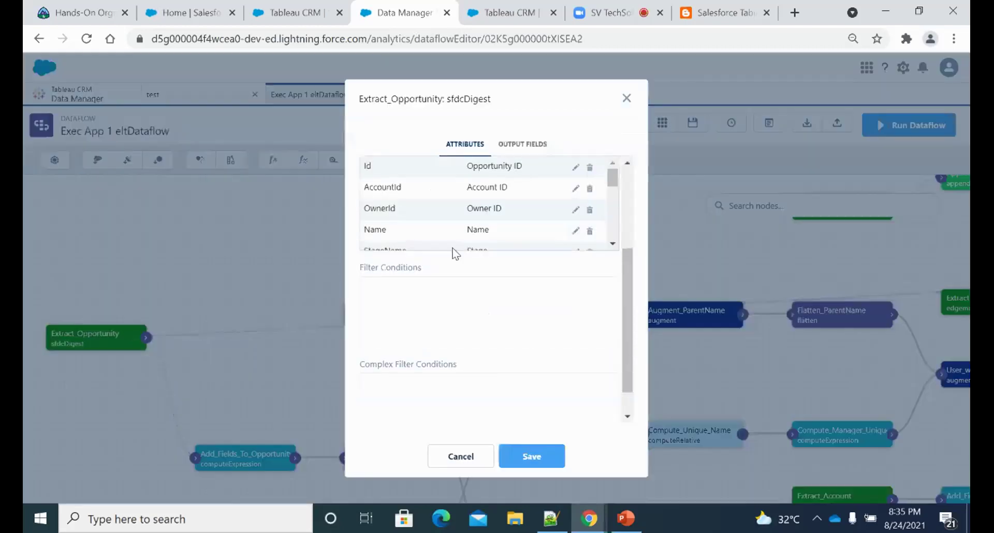
scroll(490, 248, "up", 3)
scroll(466, 251, "down", 3)
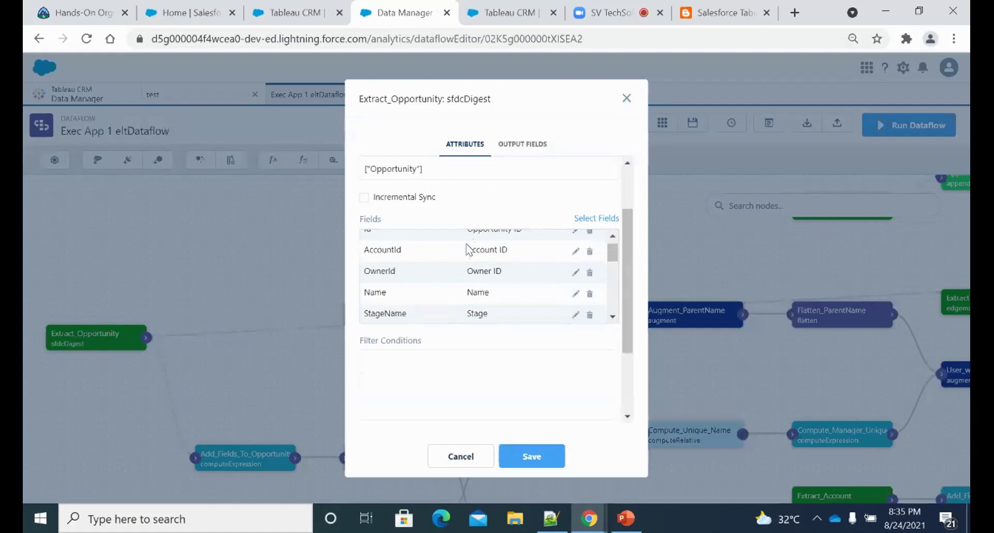
scroll(453, 268, "down", 3)
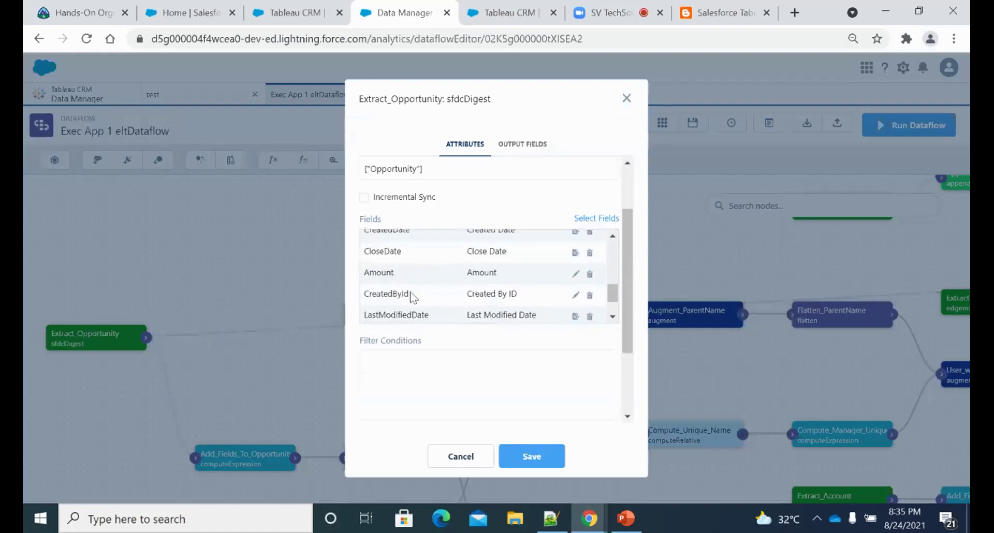
scroll(414, 300, "down", 2)
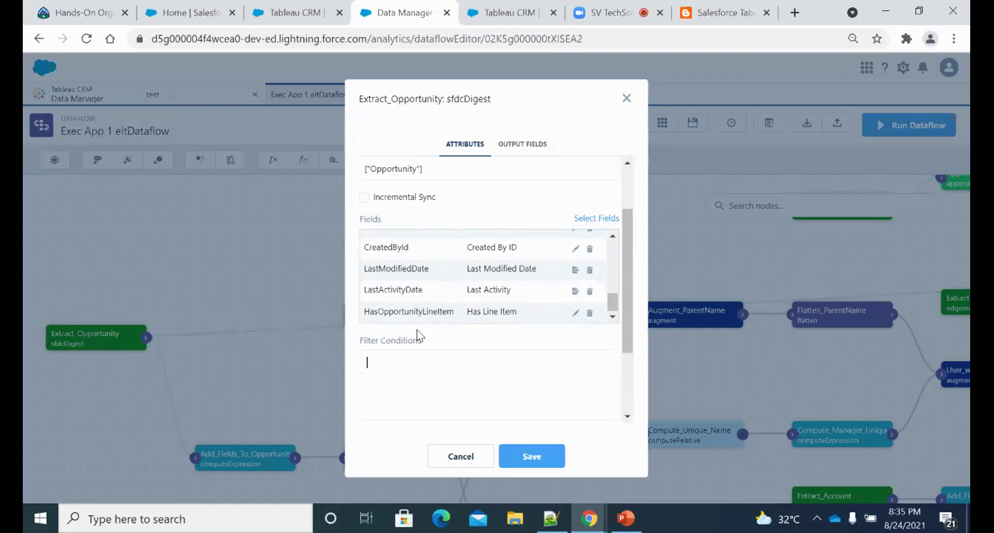
left_click_drag(424, 294, 362, 293)
left_click_drag(429, 268, 364, 269)
scroll(394, 277, "up", 5)
left_click_drag(393, 270, 365, 274)
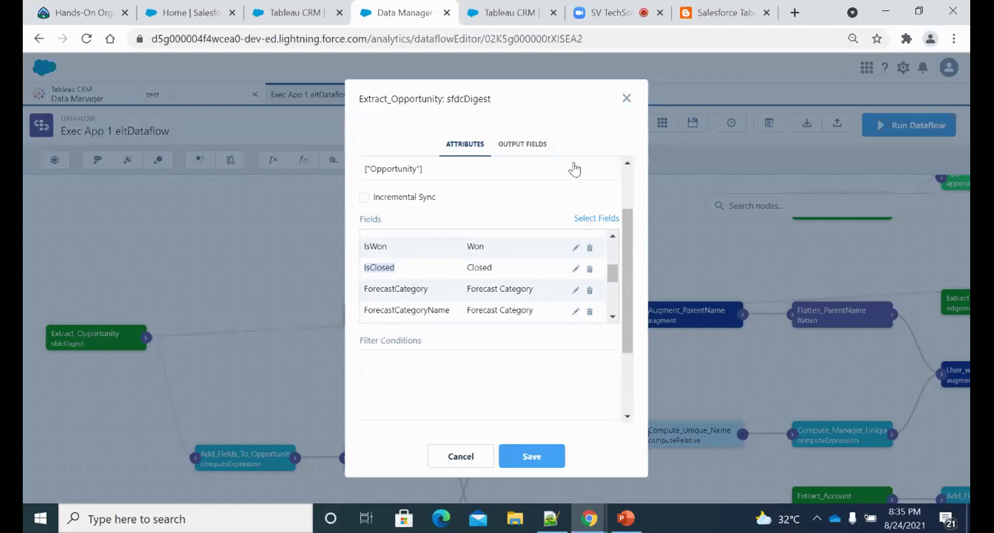
left_click(410, 364)
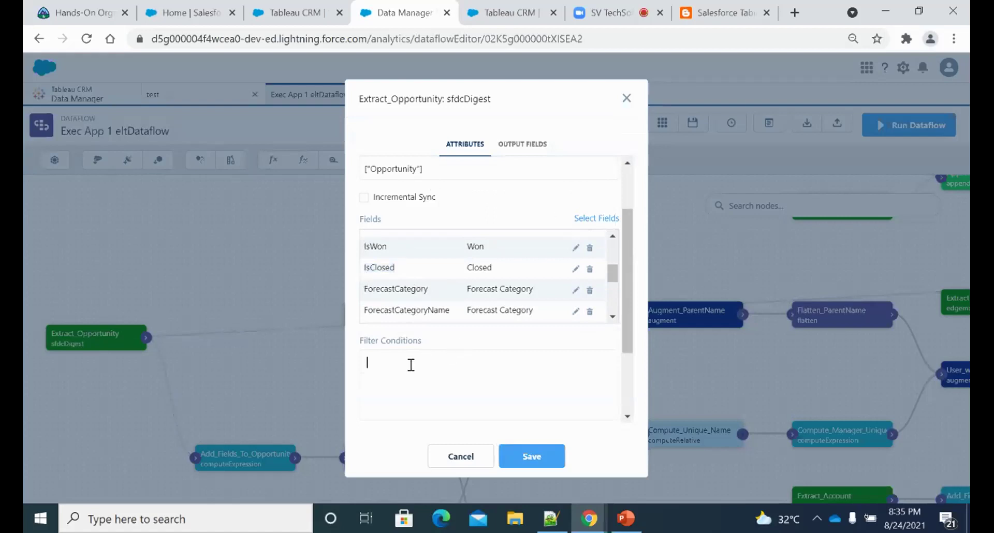
left_click(468, 458)
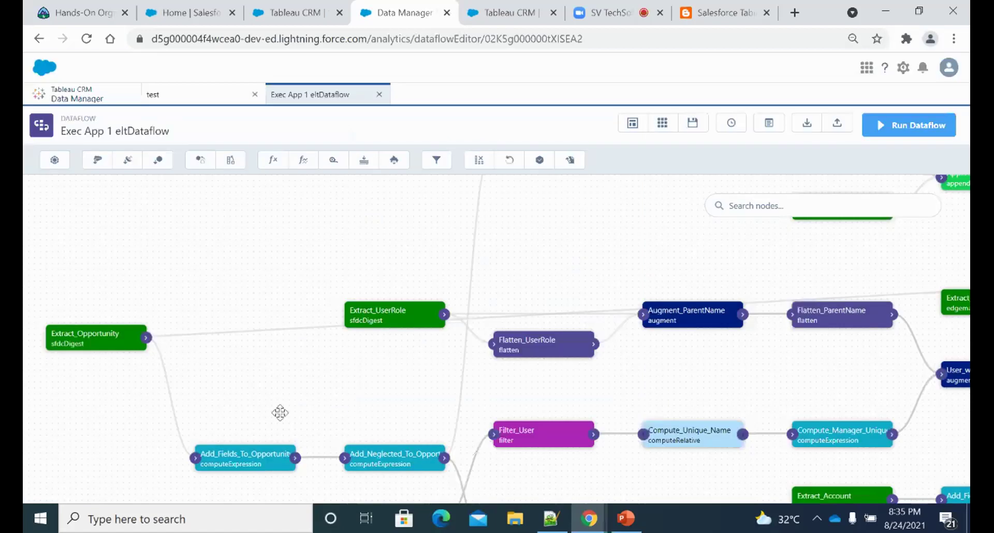
Examine the SAQL expression of the DaysSinceLastActivity computed field in the Add_Fields_To_Opportunity node, and close it without changes
left_click_drag(280, 413, 304, 358)
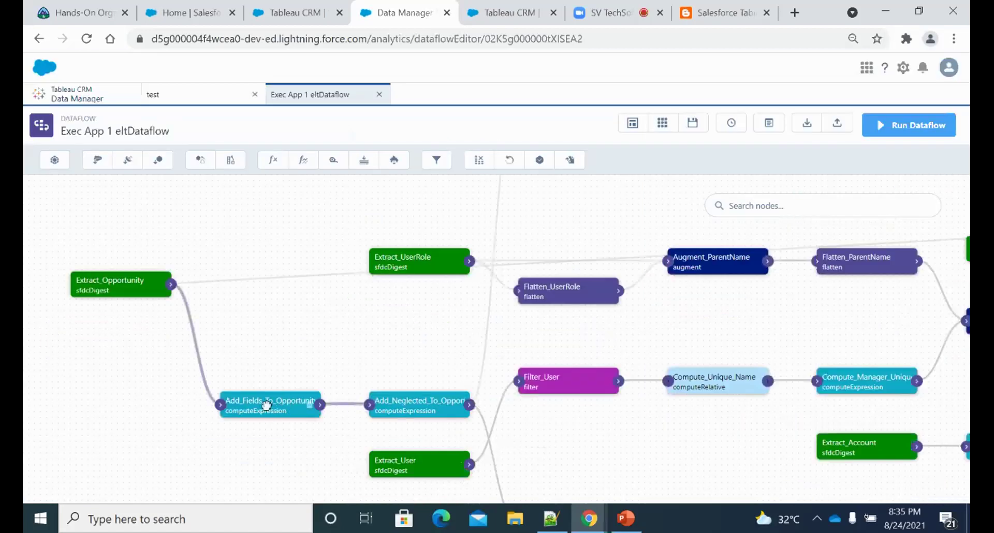
left_click(269, 412)
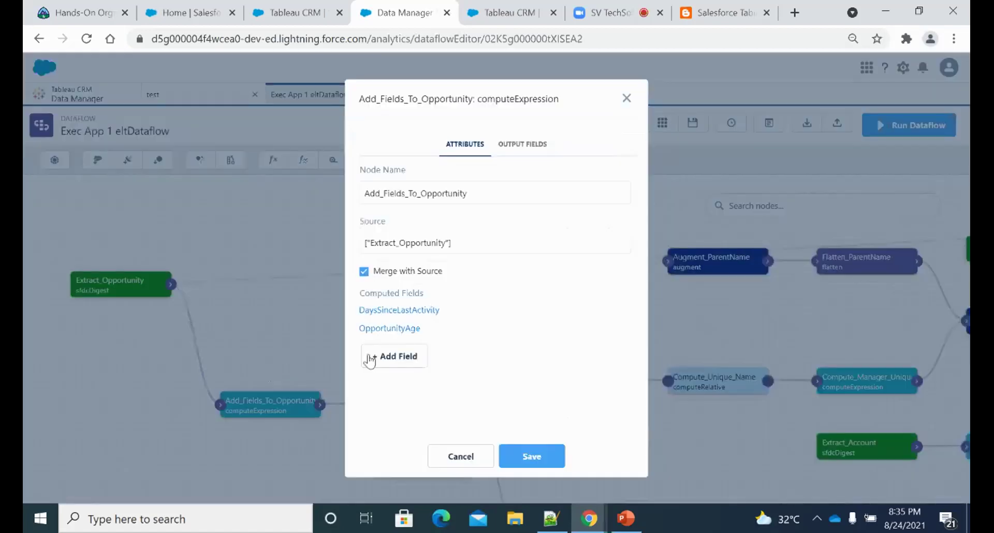
left_click(406, 310)
scroll(435, 339, "down", 1)
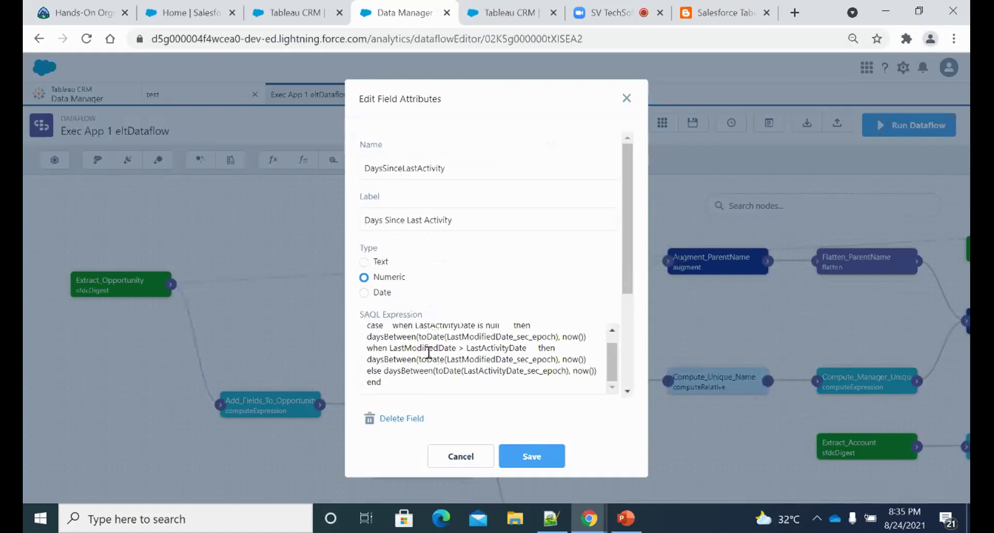
left_click_drag(401, 357, 383, 326)
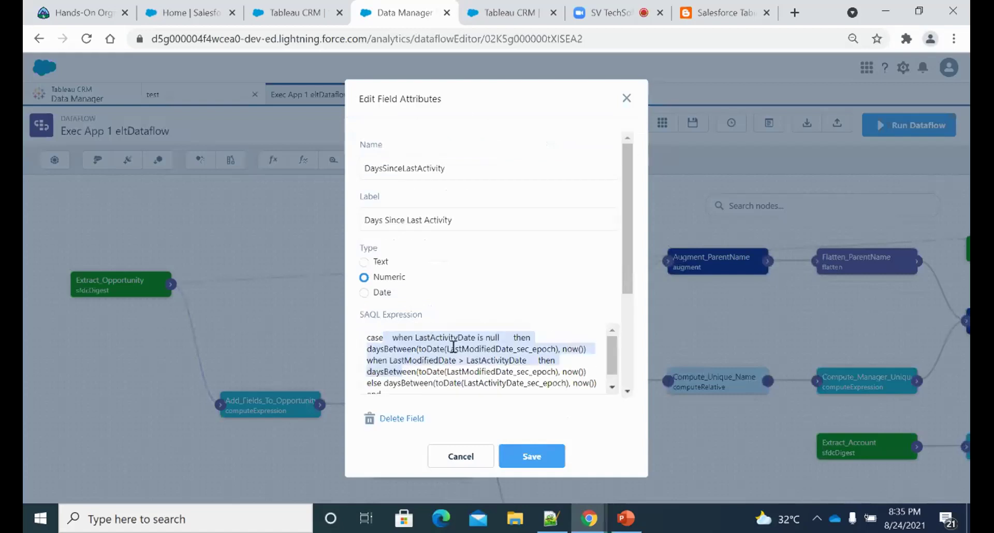
left_click(411, 360)
left_click_drag(365, 339, 413, 361)
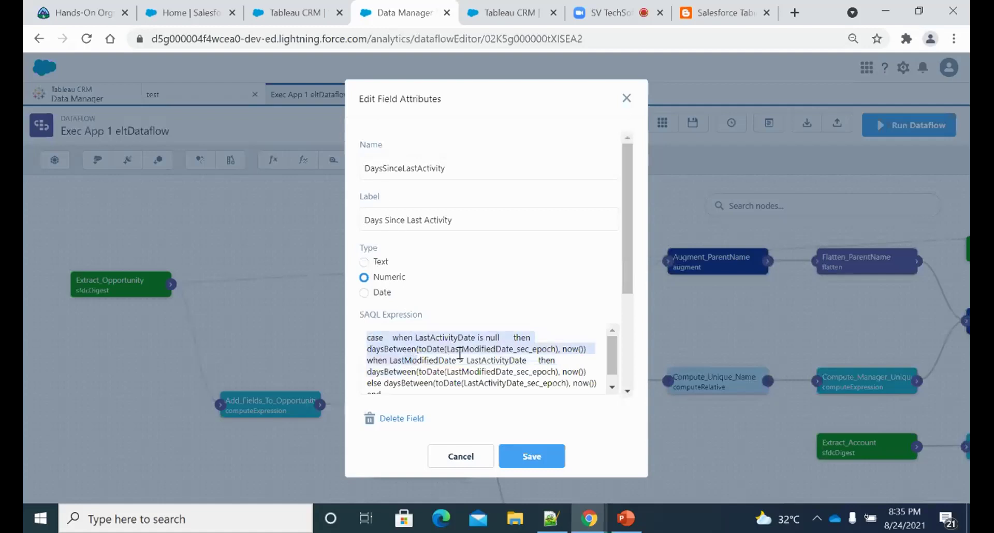
scroll(460, 353, "down", 1)
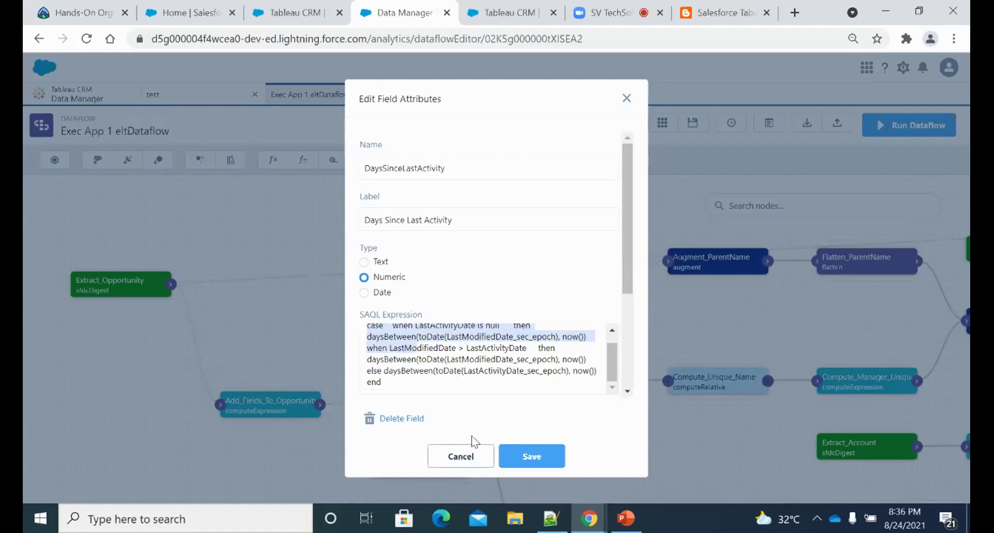
left_click(465, 456)
left_click(465, 456)
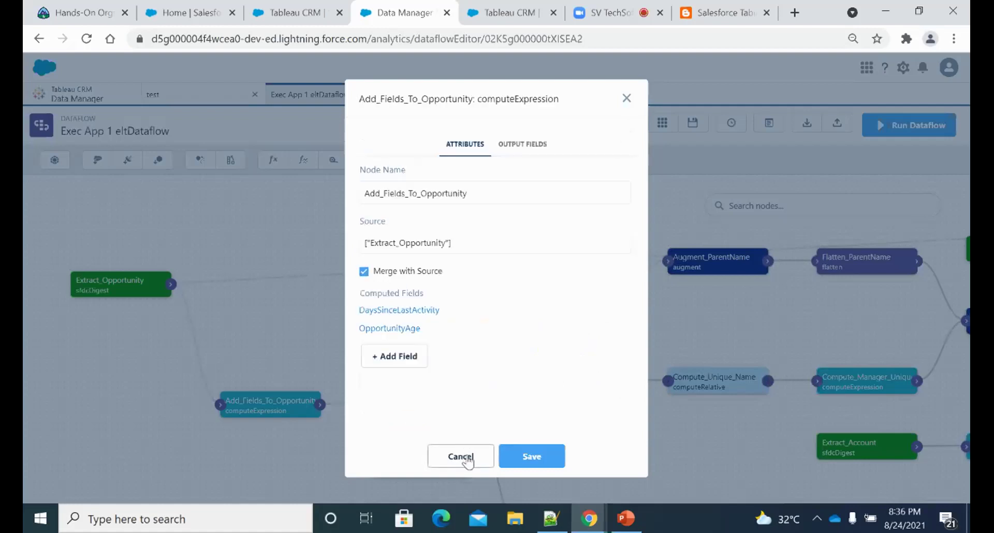
left_click(464, 458)
View the source and filter condition of the Filter_User node, and close it without changes
left_click_drag(452, 329, 404, 320)
left_click_drag(508, 328, 464, 304)
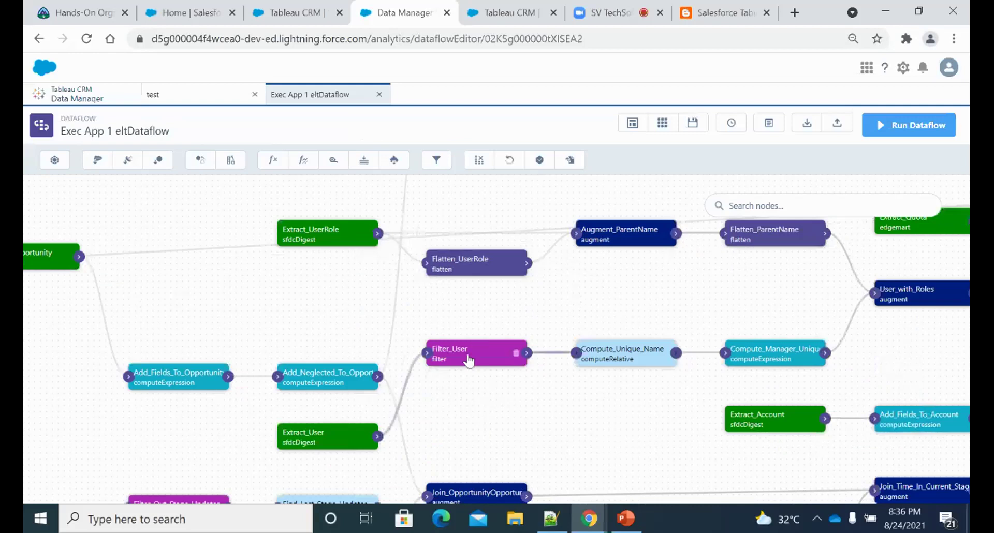
left_click_drag(586, 304, 521, 294)
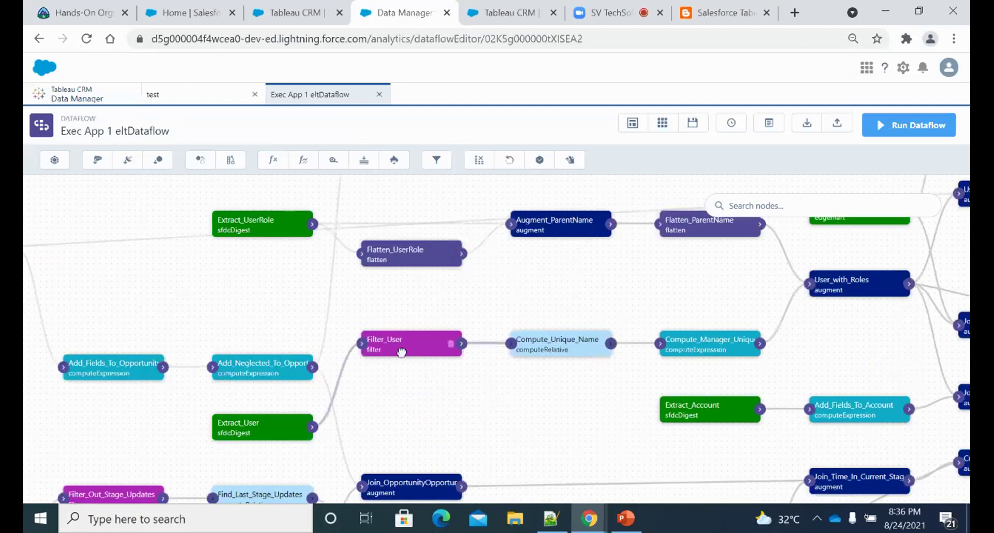
double_click(403, 356)
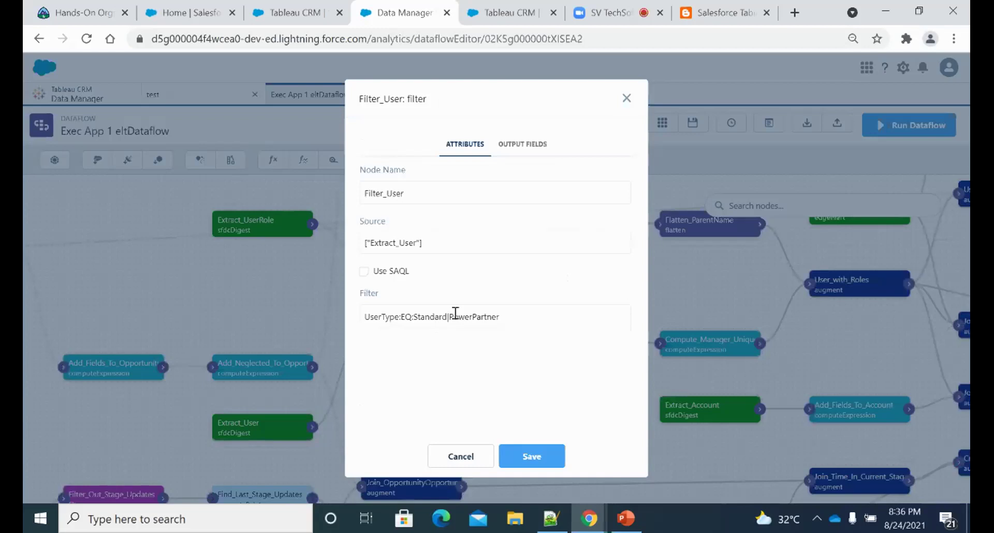
left_click(461, 456)
left_click_drag(499, 391, 451, 382)
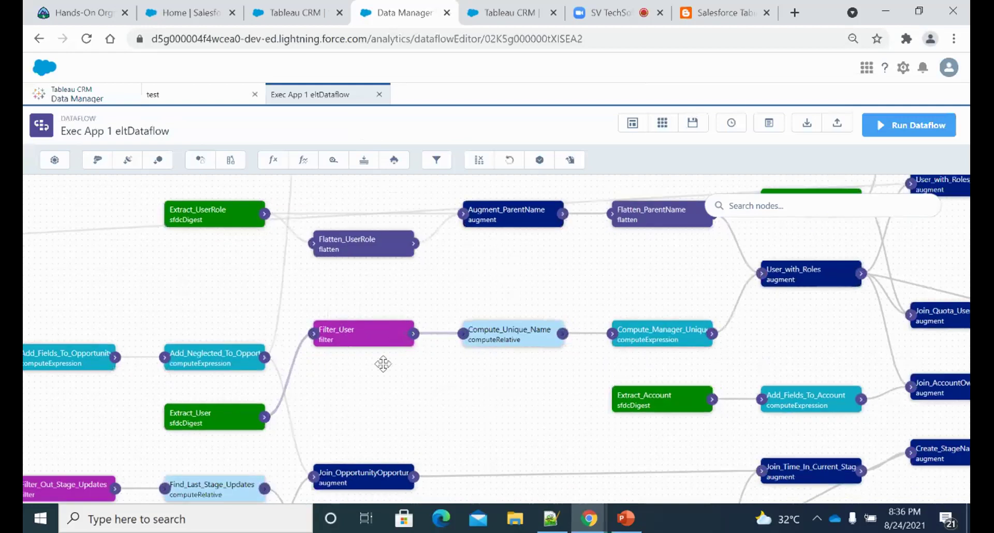
View the self, parent, multi and path fields of the Flatten_UserRole node, and close it without changes
left_click_drag(382, 362, 388, 310)
left_click(366, 202)
scroll(430, 373, "down", 3)
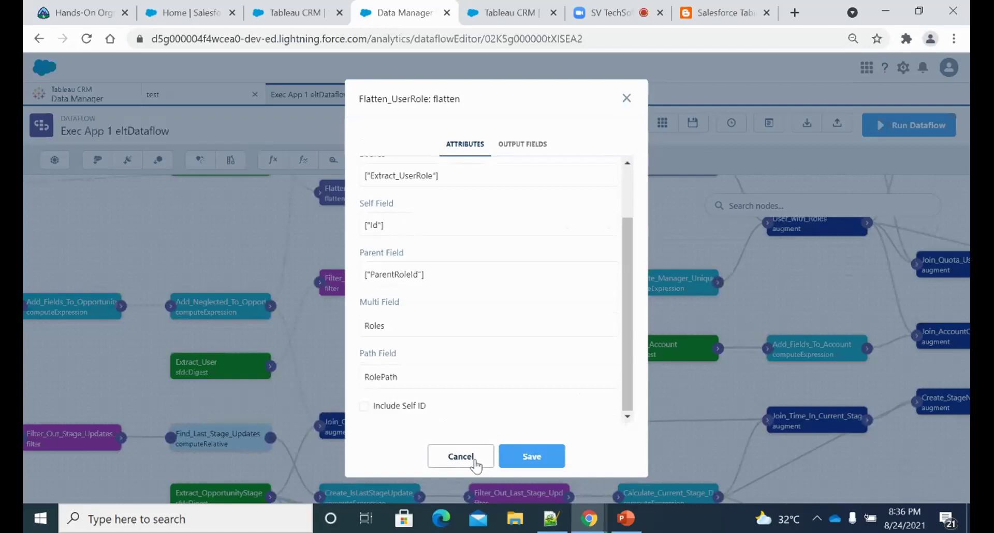
left_click(475, 465)
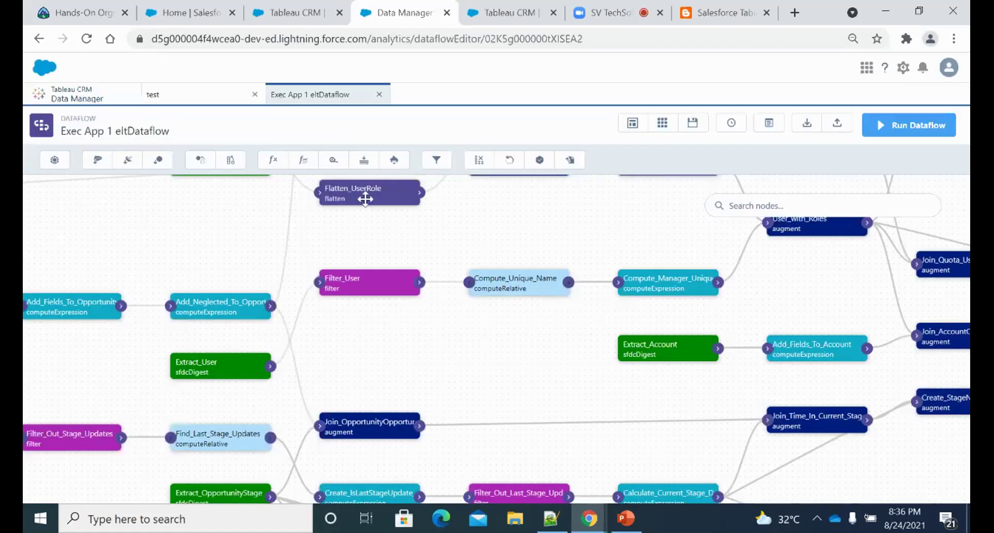
Try rewriting the Filter_User node's condition with an equals sign instead of :EQ: before Standard|PowerPartner, and discard the edit
left_click(360, 282)
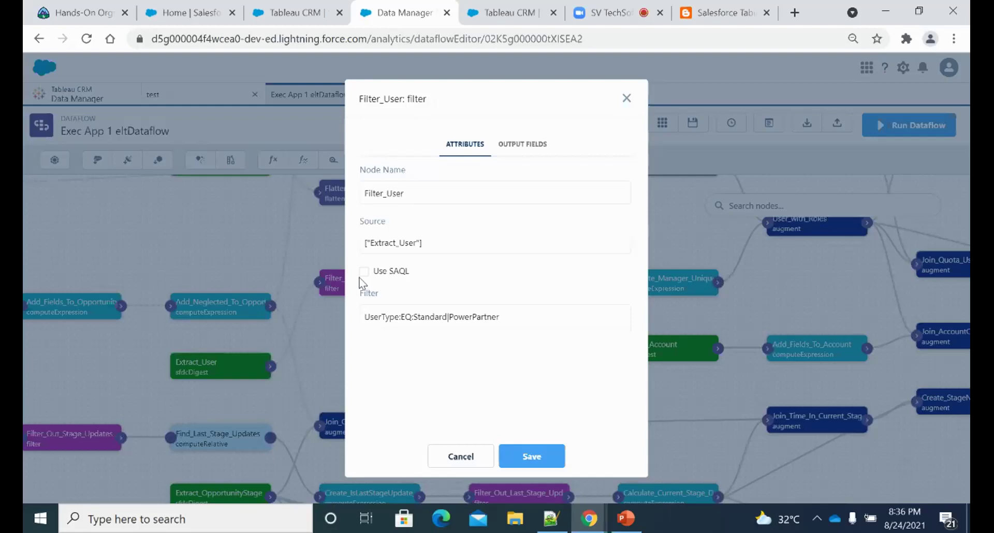
left_click_drag(503, 317, 354, 315)
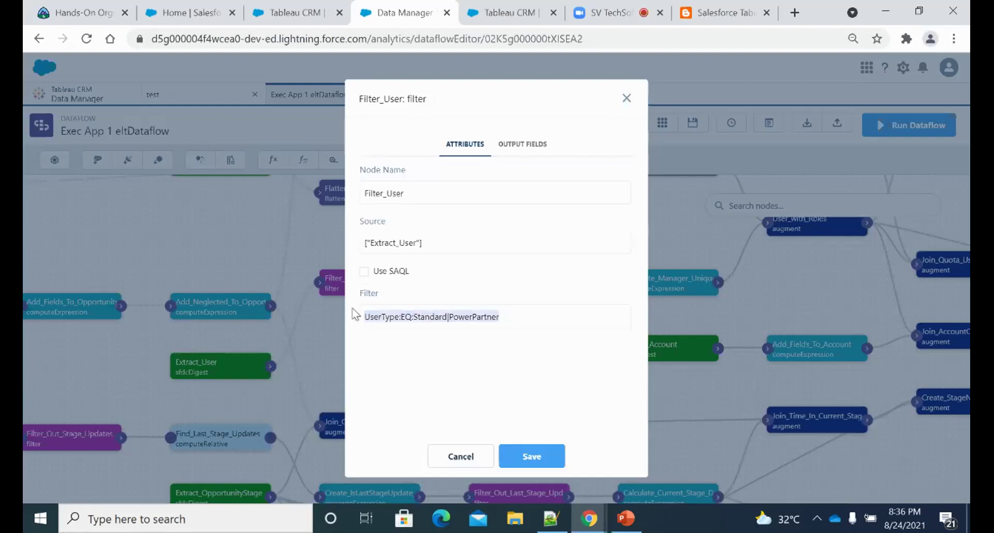
left_click(414, 316)
key("BackSpace")
key("BackSpace")
key("BackSpace")
key("BackSpace")
type("= ")
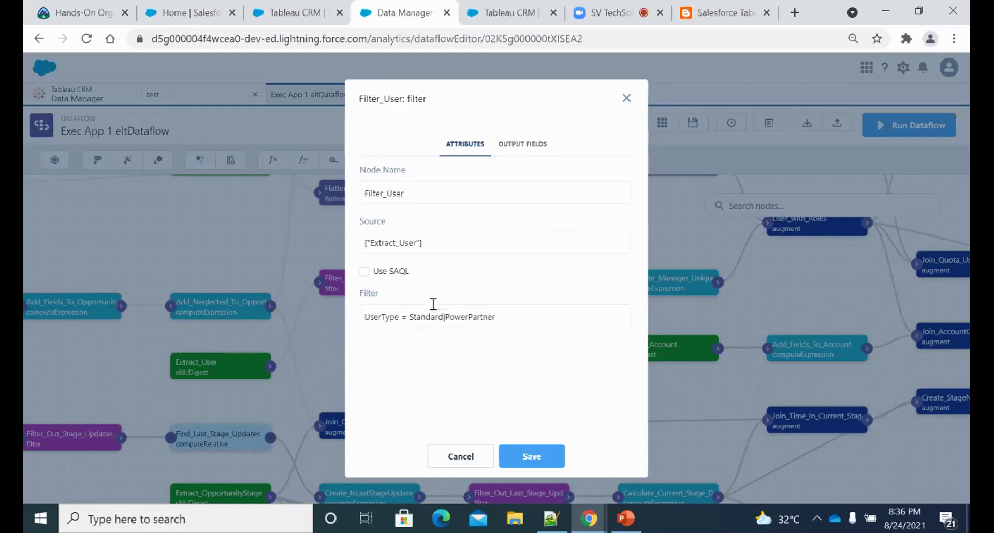
type("=")
left_click(458, 456)
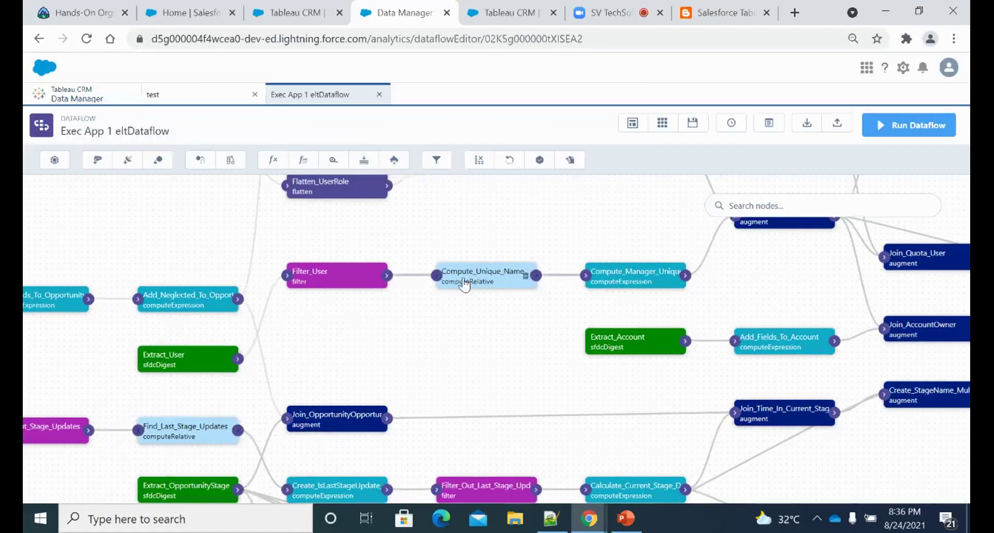
Open the Compute_Unique_Name node and view its source, partition, order and sort direction settings
left_click(477, 272)
scroll(485, 287, "down", 2)
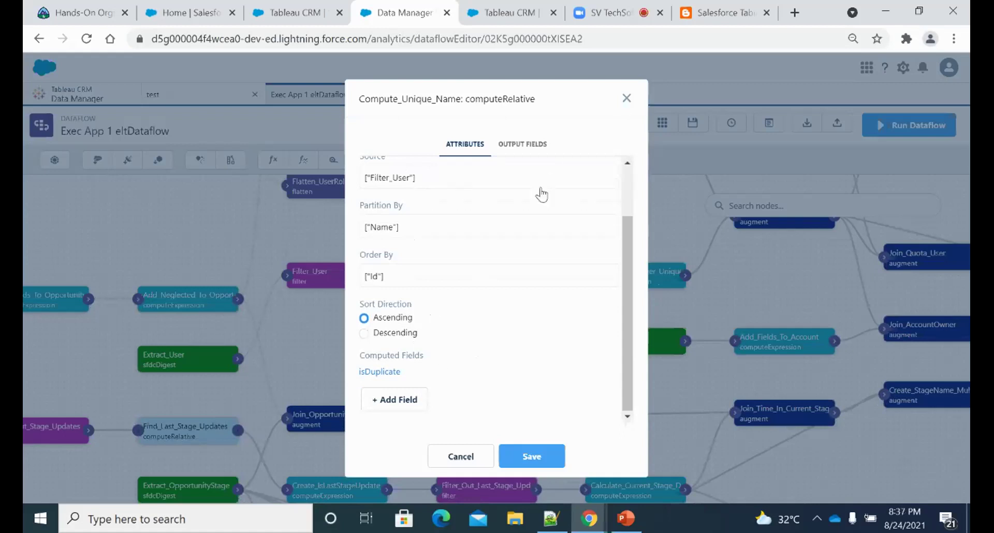
Open the desktop file Today's Demo in Excel and add a new worksheet
left_click(876, 9)
left_click(334, 190)
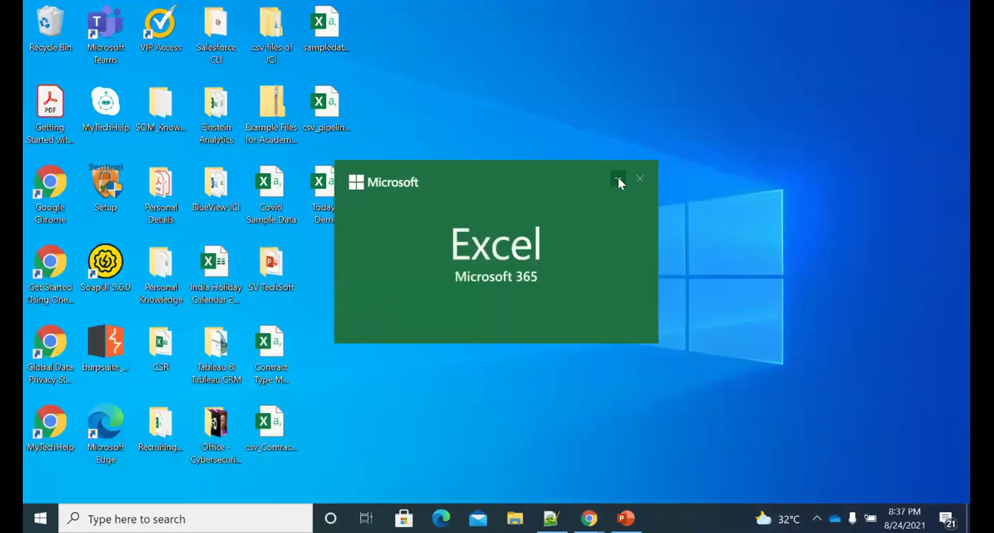
left_click(686, 184)
left_click(181, 479)
Enter the values 5, 4 and 9 in cells C8, D8 and E8 of Sheet1
left_click(171, 290)
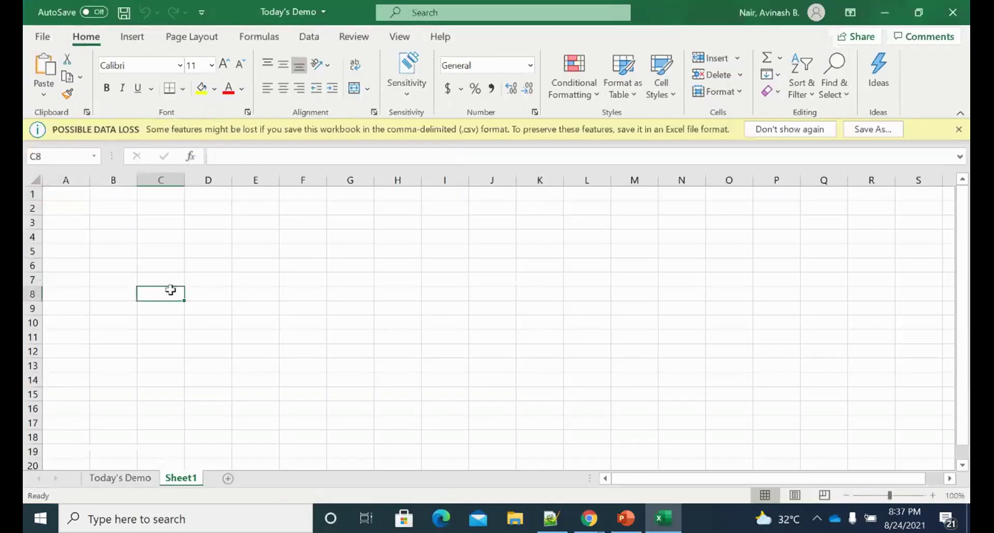
type("5")
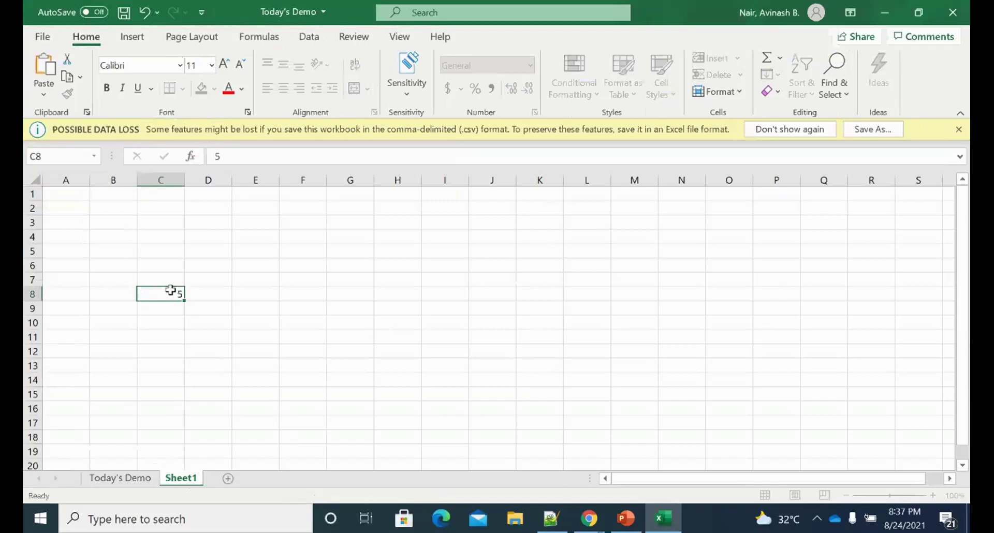
key("Tab")
type("4")
key("Tab")
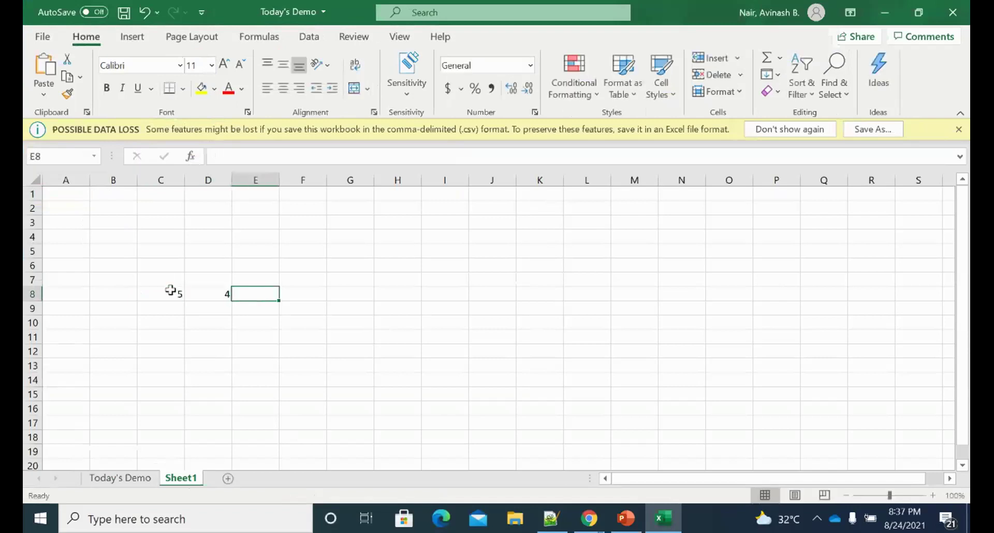
type("9")
key("Left")
Enter 6 in cell C7 and 7 in cell D7, directly above the first row of numbers
key("Left")
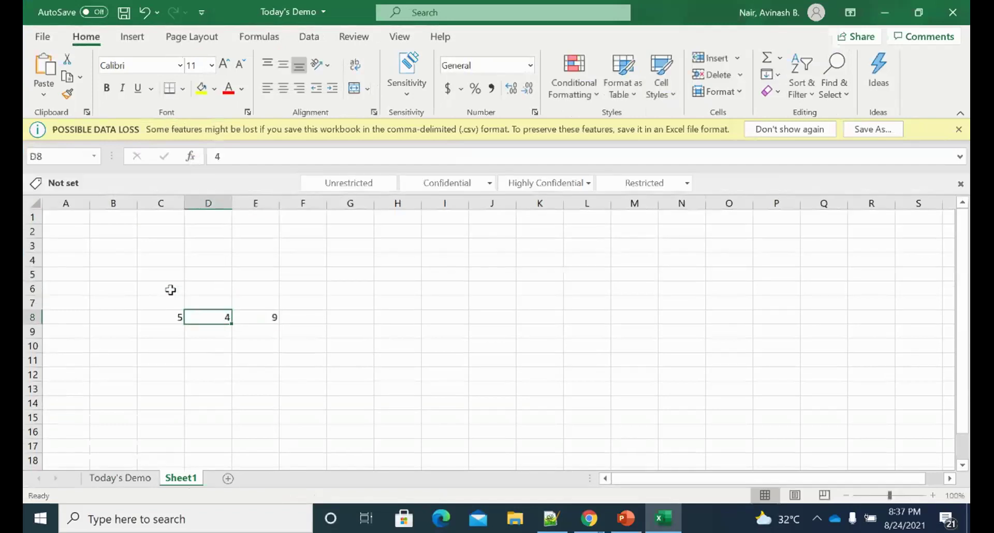
key("Right")
key("Right")
key("Left")
key("Left")
key("Up")
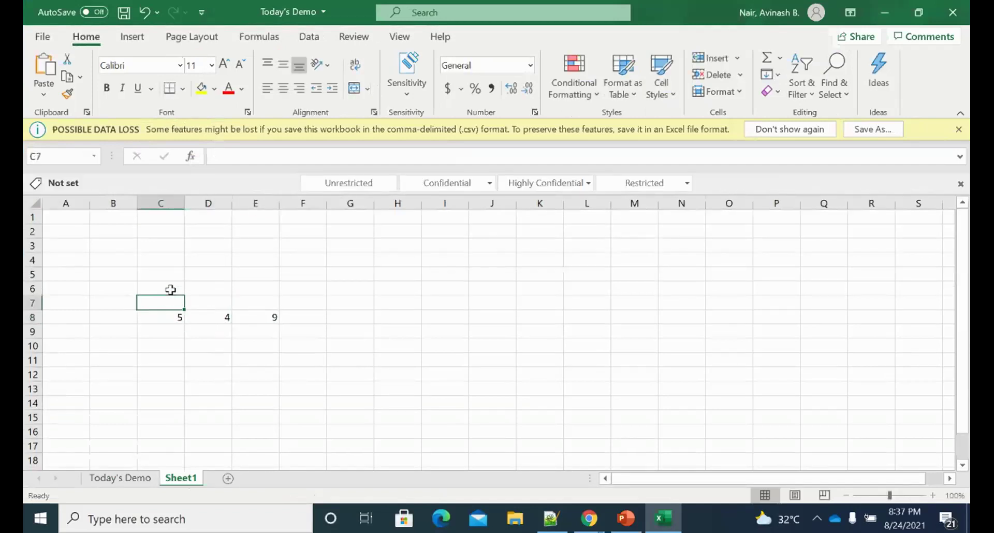
type("6")
key("Tab")
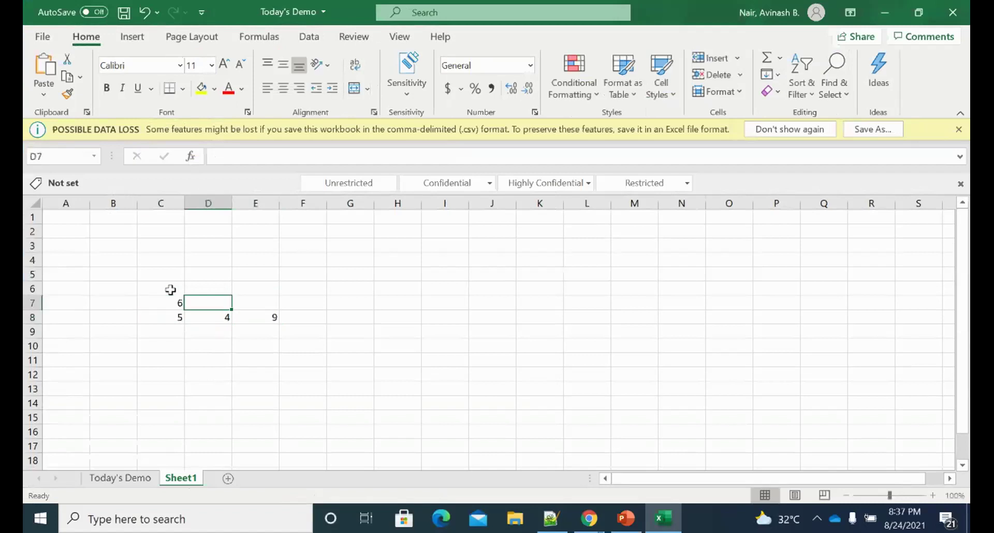
type("7")
key("Up")
Enter 6 in cell C6 and 7 in cell D6
key("Left")
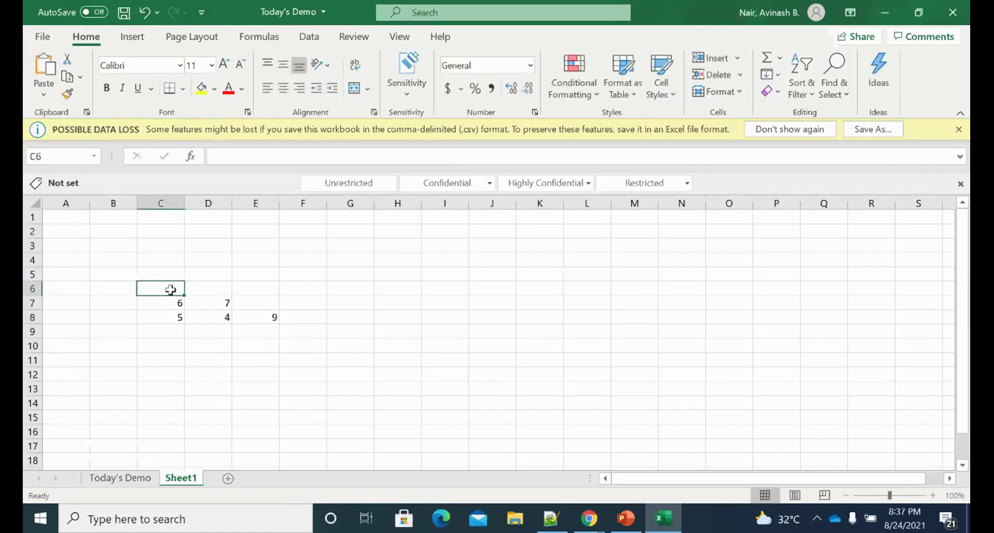
type("t")
type("6")
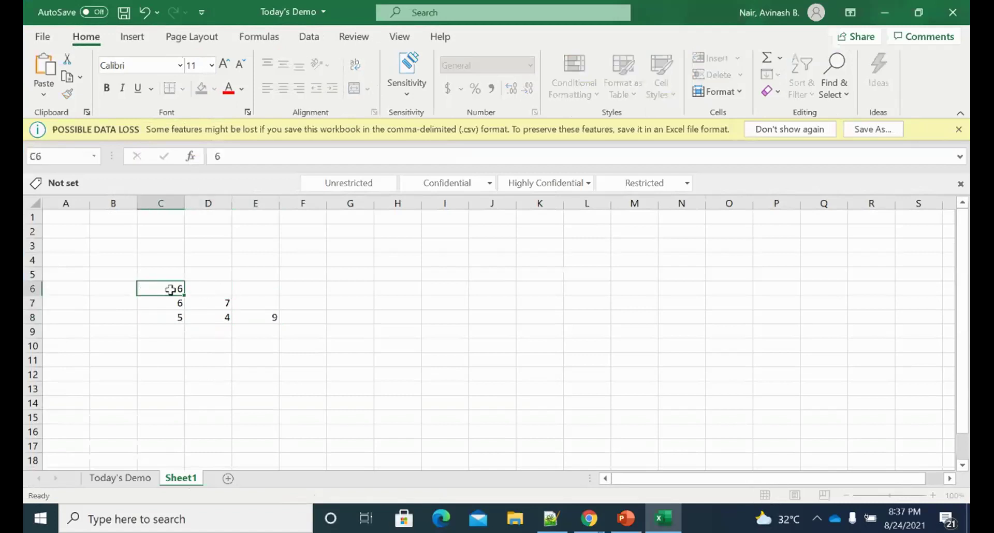
key("Tab")
type("7")
left_click(187, 363)
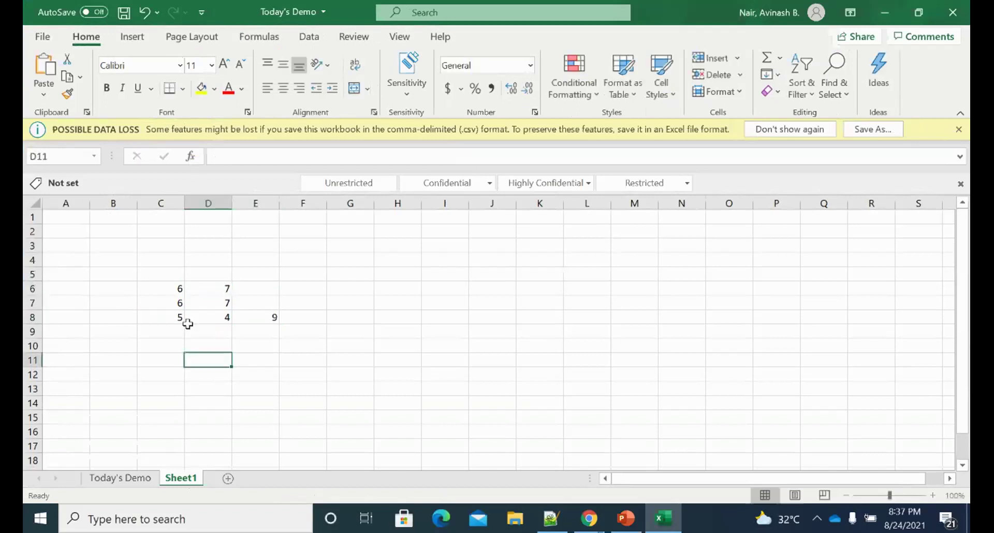
Compare the block C6:D8 with cell E8 and row 8 by highlighting them in turn
left_click_drag(179, 289, 212, 316)
left_click(169, 289)
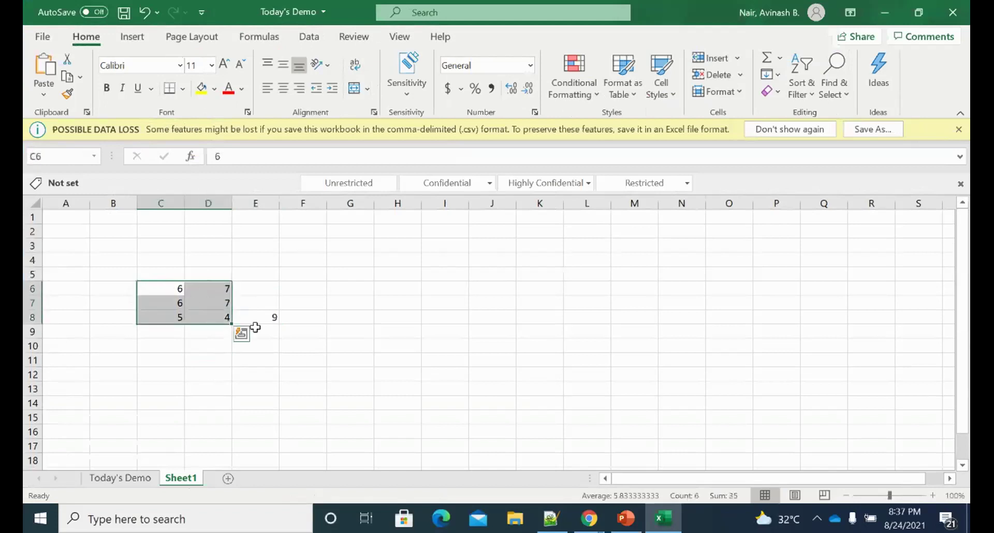
left_click(272, 317)
left_click_drag(176, 289, 220, 321)
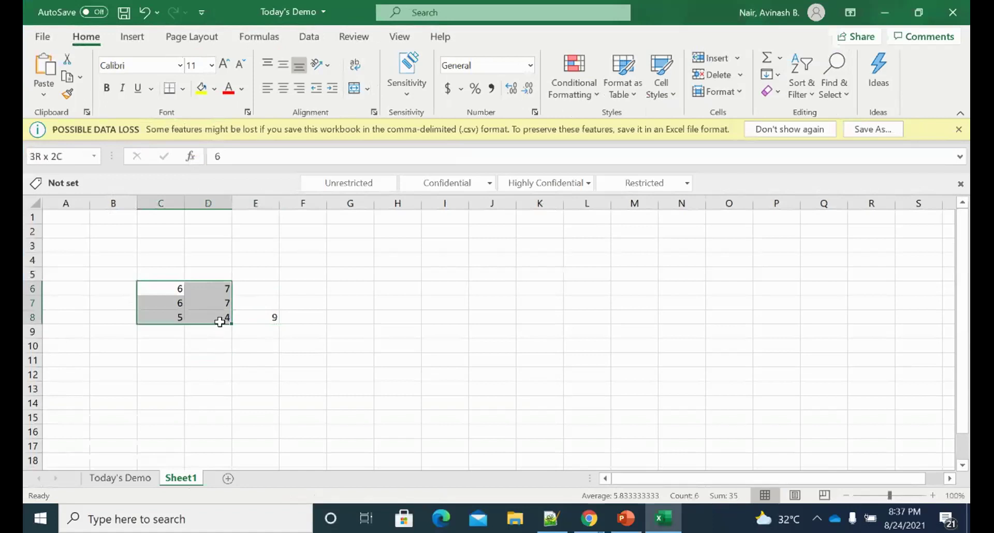
left_click(264, 317)
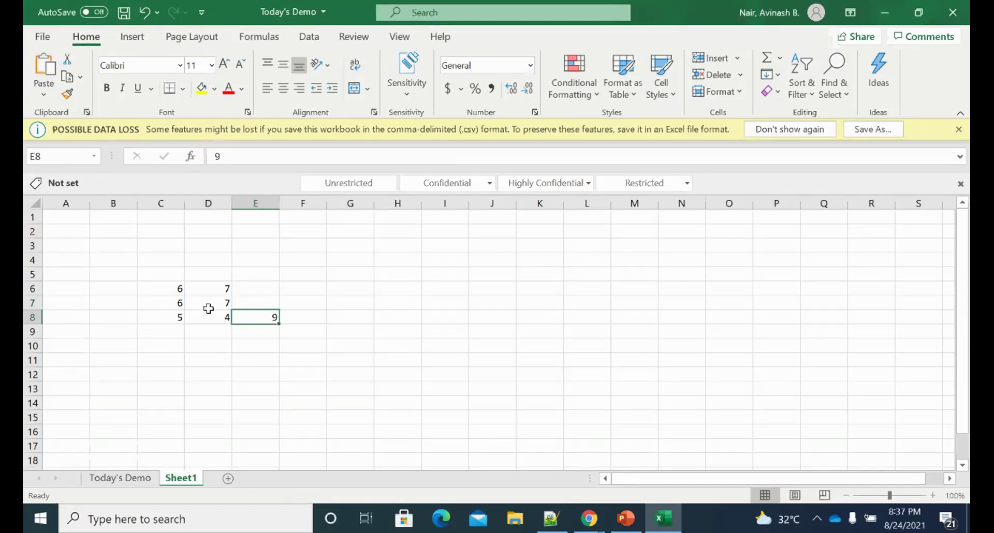
left_click(33, 317)
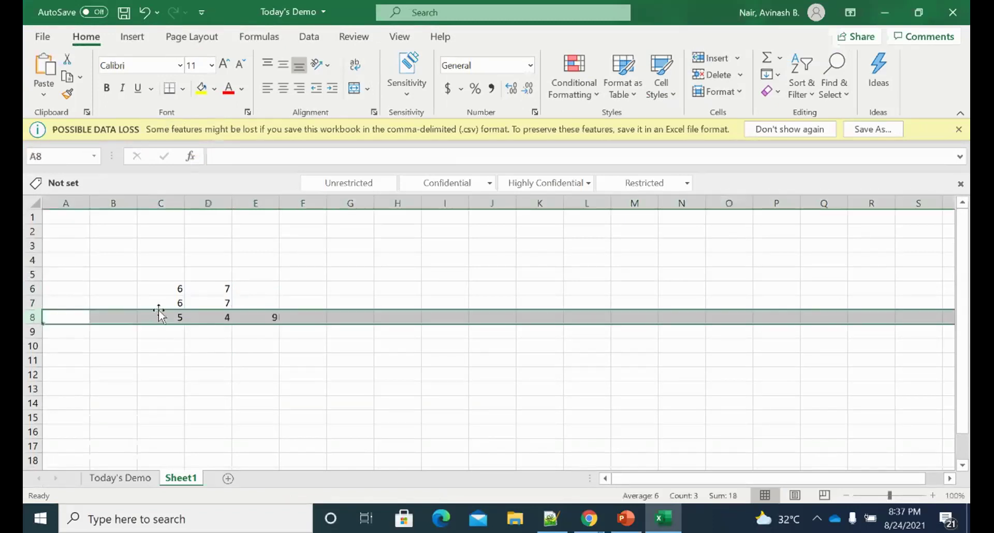
left_click(210, 286)
left_click_drag(173, 287, 218, 318)
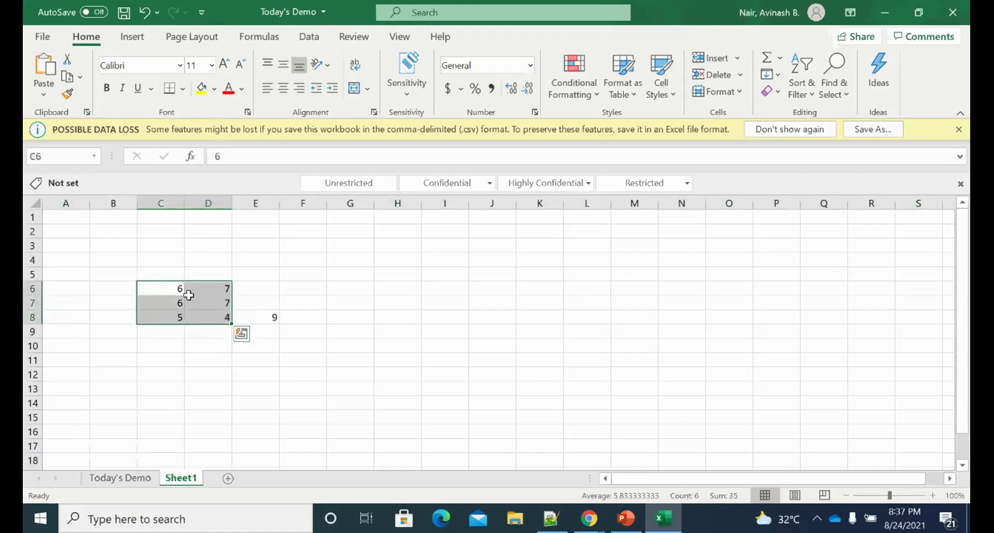
Minimise Excel and switch back to the Data Manager window in Chrome showing the Compute_Unique_Name node
left_click(885, 12)
mouse_move(602, 524)
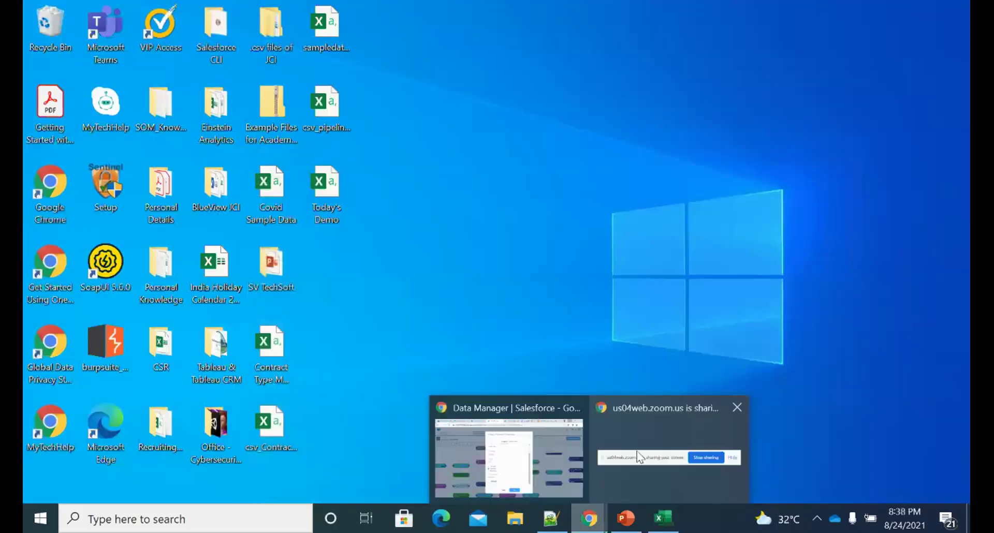
left_click(533, 442)
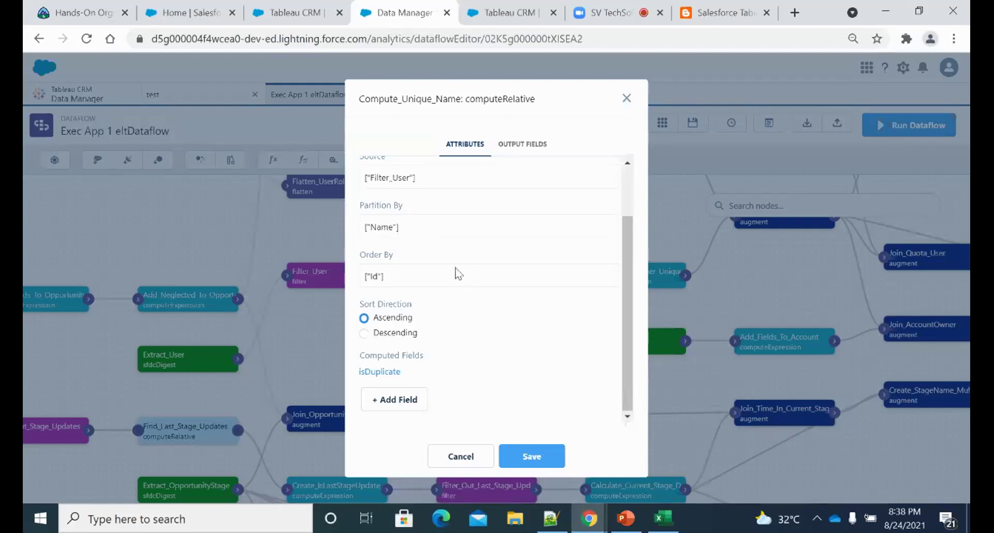
Open the isDuplicate computed field of Compute_Unique_Name and show its available offset functions
left_click(385, 373)
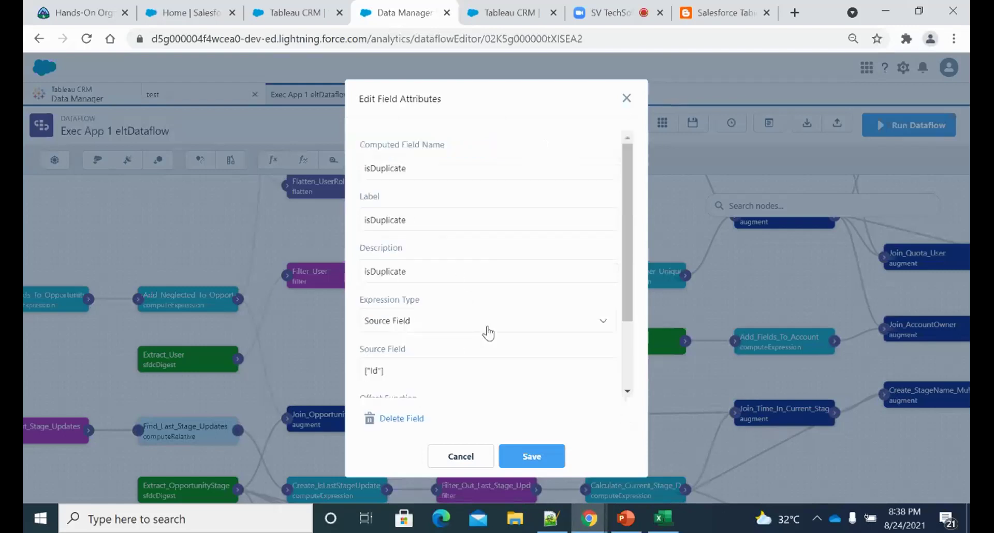
scroll(488, 334, "down", 2)
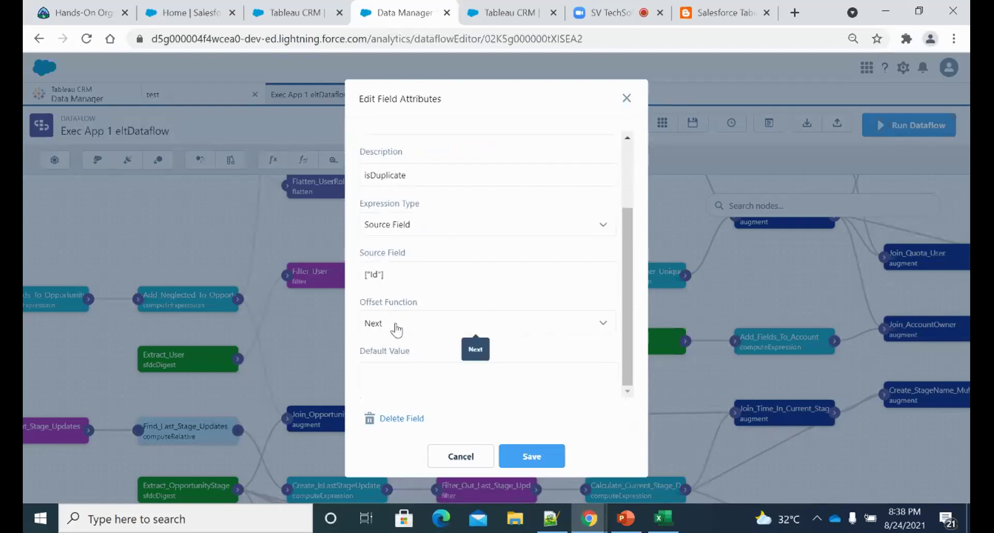
left_click(529, 327)
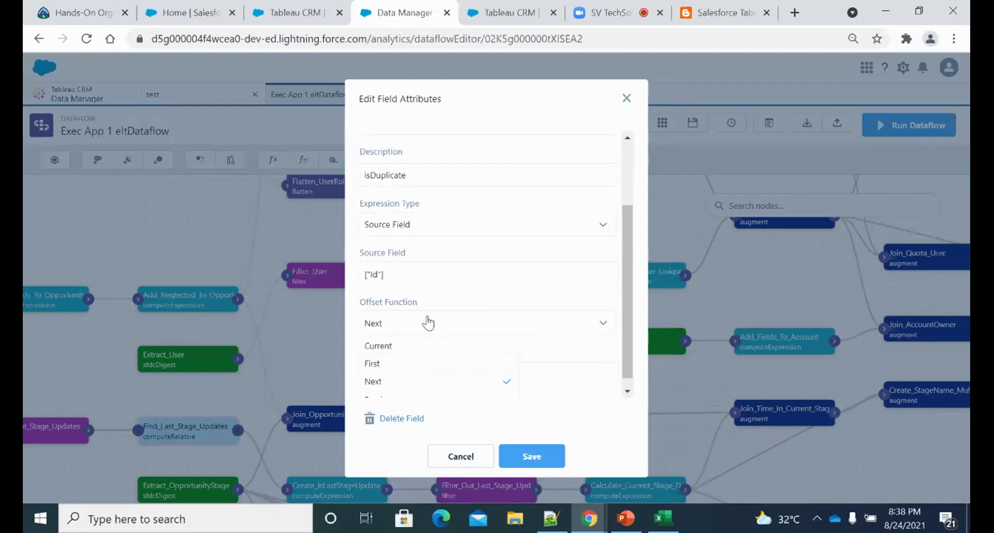
Switch to Excel, highlight the block C6:D8 on Sheet1, and return to the field attributes in Chrome
left_click(663, 518)
left_click_drag(174, 289, 216, 322)
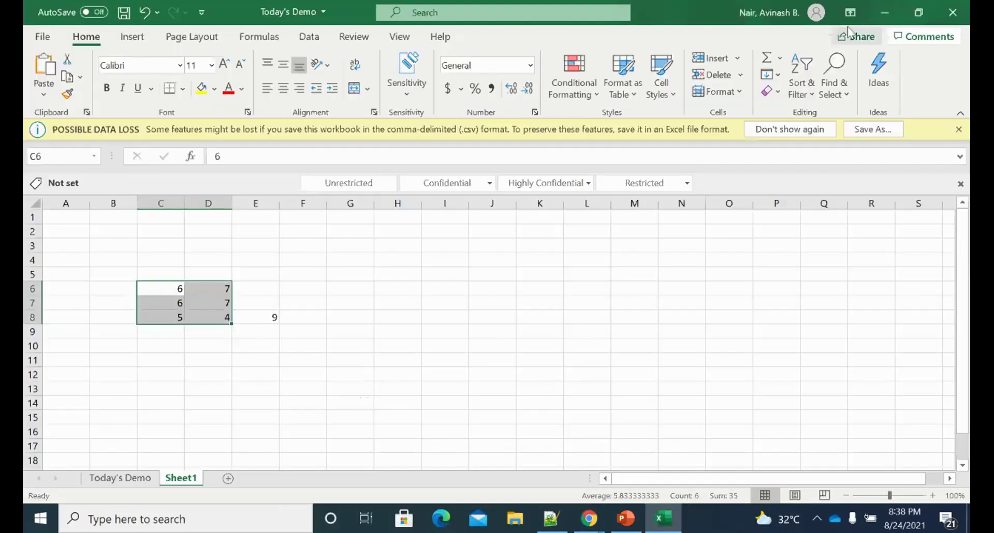
left_click(884, 12)
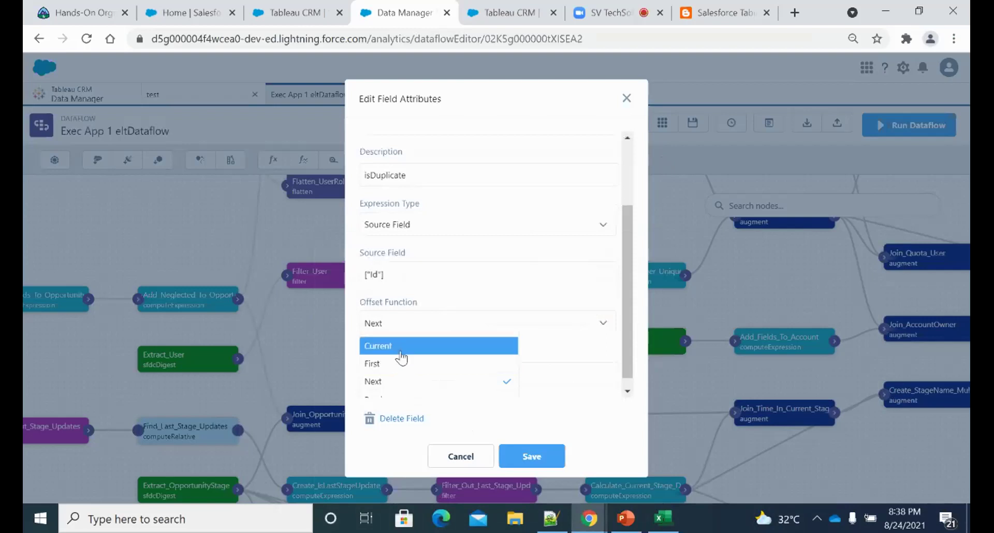
Review the remaining offset function options, including Previous, and close the isDuplicate field and Compute_Unique_Name node without saving
scroll(458, 298, "down", 1)
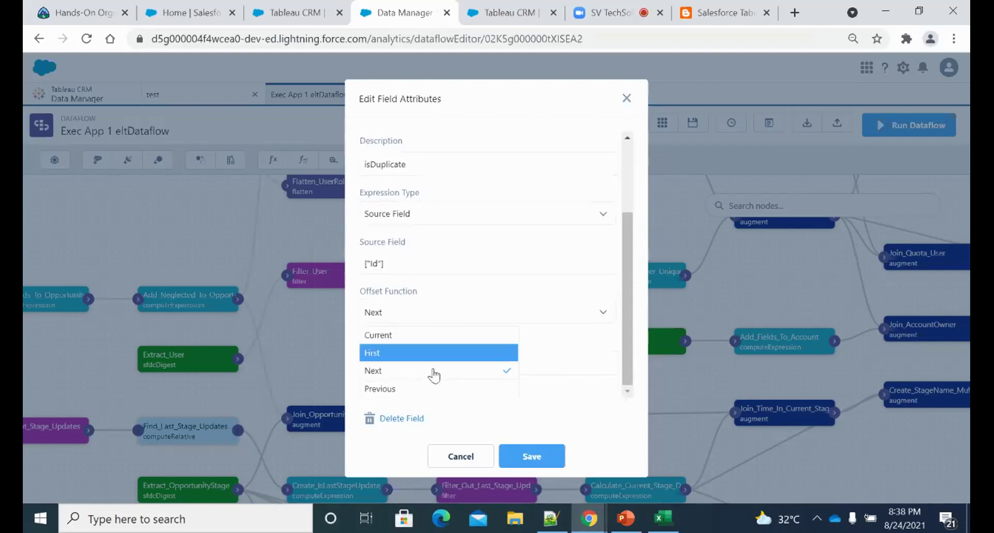
left_click(493, 293)
left_click(475, 457)
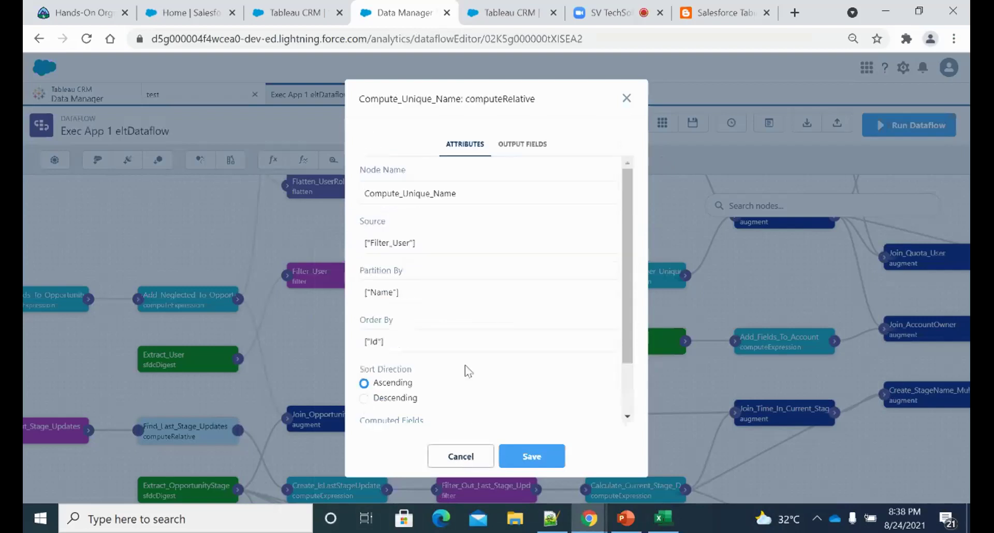
left_click(459, 456)
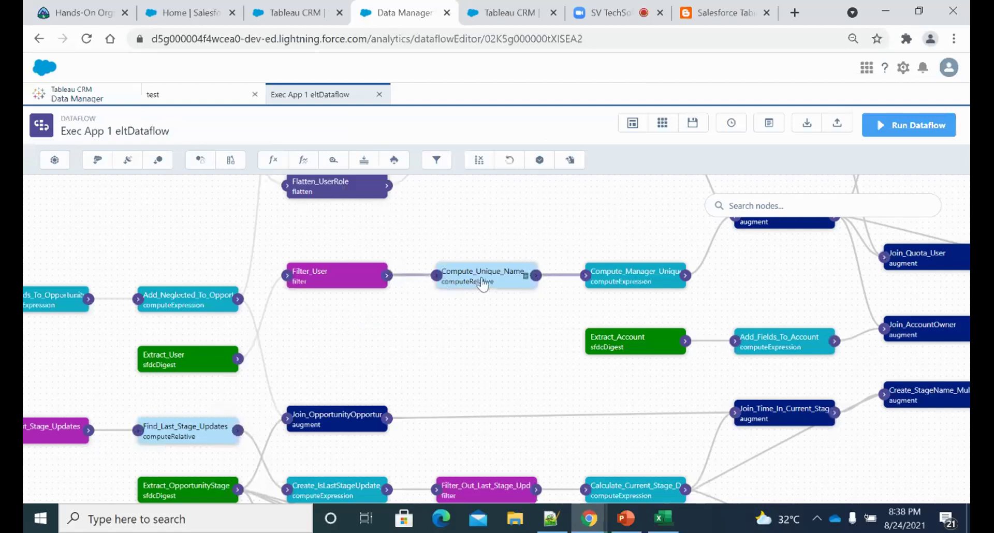
Inspect the User_with_Roles augment node's sources, keys, right fields and operation, and close it without saving
left_click_drag(482, 333, 398, 332)
scroll(533, 310, "right", 6)
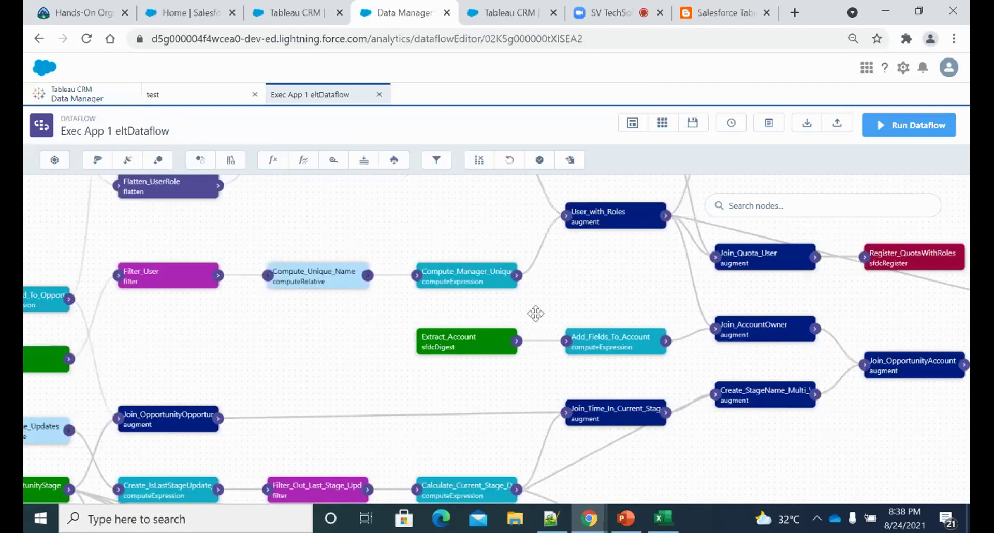
scroll(596, 305, "right", 2)
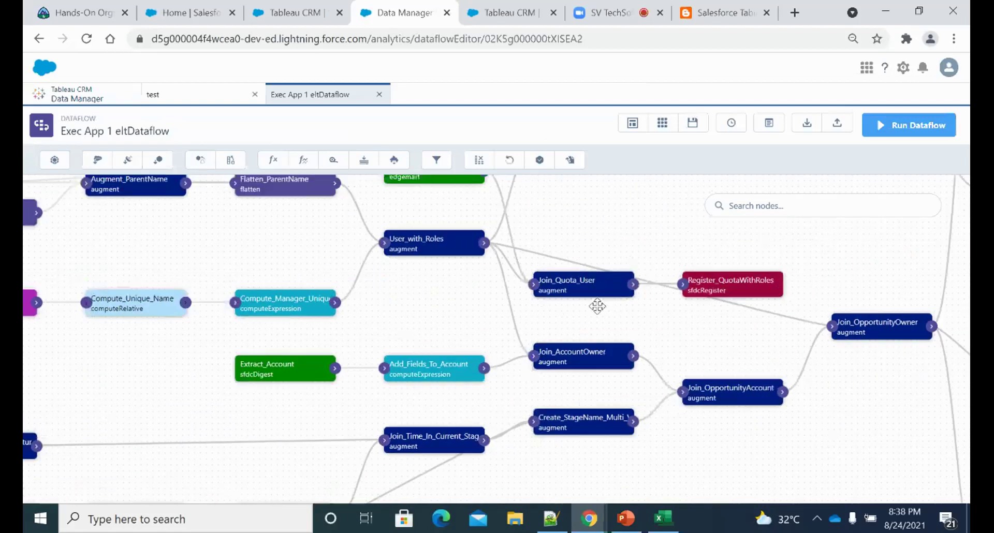
scroll(455, 311, "up", 1)
left_click(444, 273)
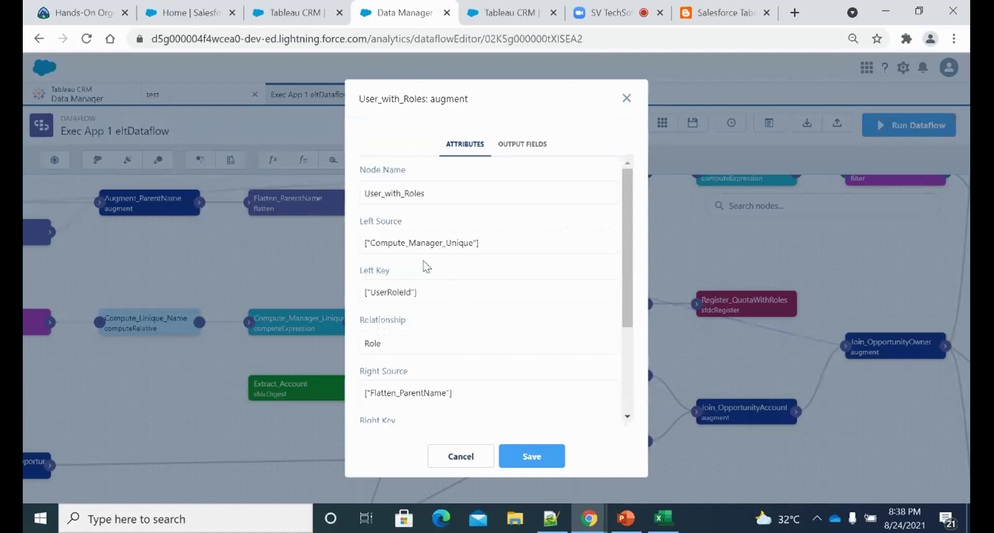
scroll(409, 270, "down", 2)
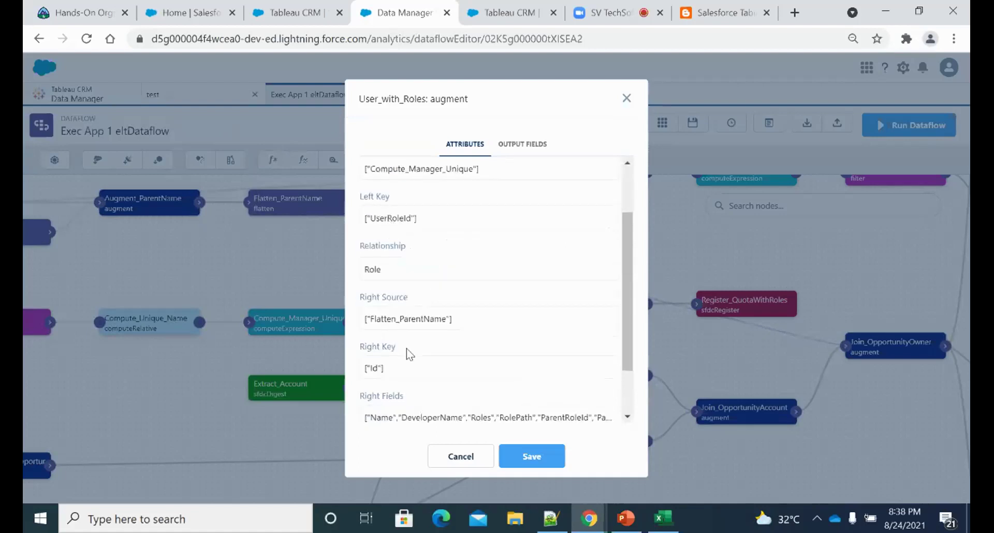
scroll(432, 290, "down", 1)
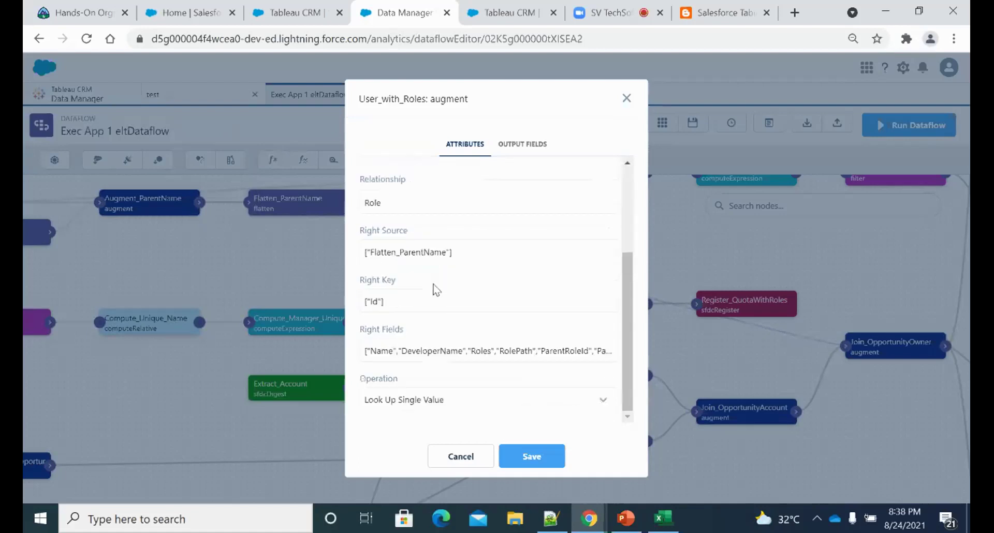
left_click(445, 459)
Follow the dataflow from User_with_Roles through its downstream nodes to the Register_Pipeline_Trending node
left_click_drag(434, 311, 442, 356)
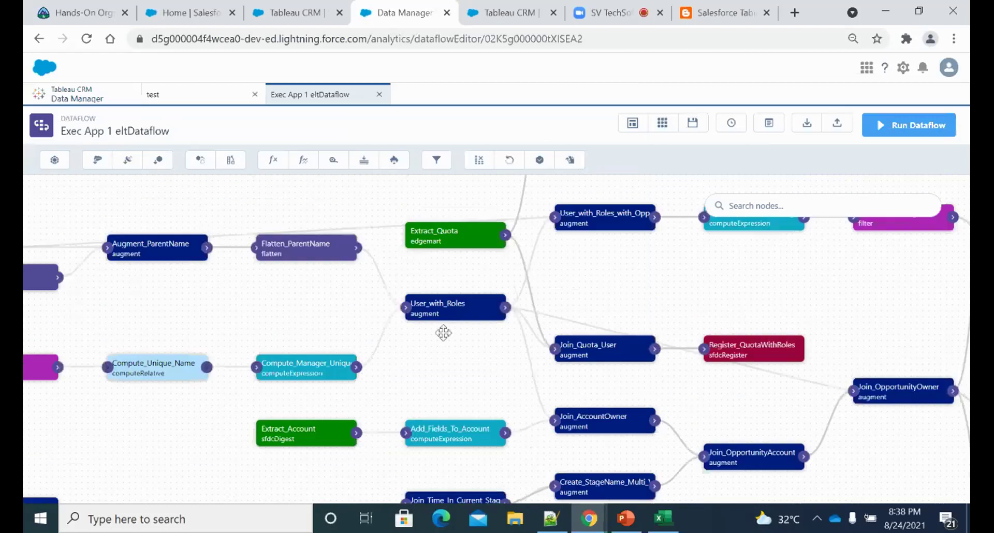
left_click_drag(639, 281, 469, 311)
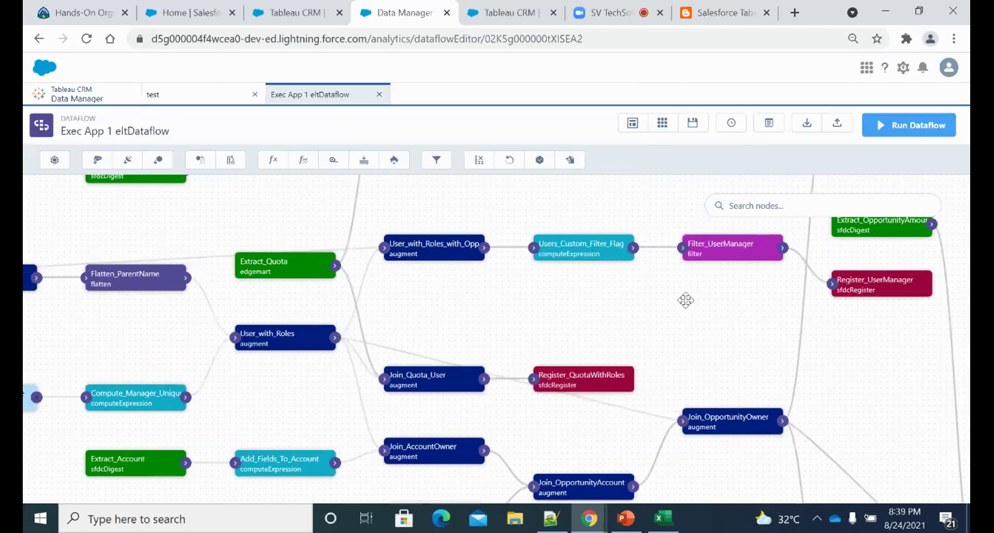
scroll(686, 299, "right", 10)
scroll(686, 299, "down", 3)
scroll(652, 325, "down", 2)
scroll(652, 324, "right", 5)
scroll(628, 344, "up", 5)
scroll(710, 354, "right", 5)
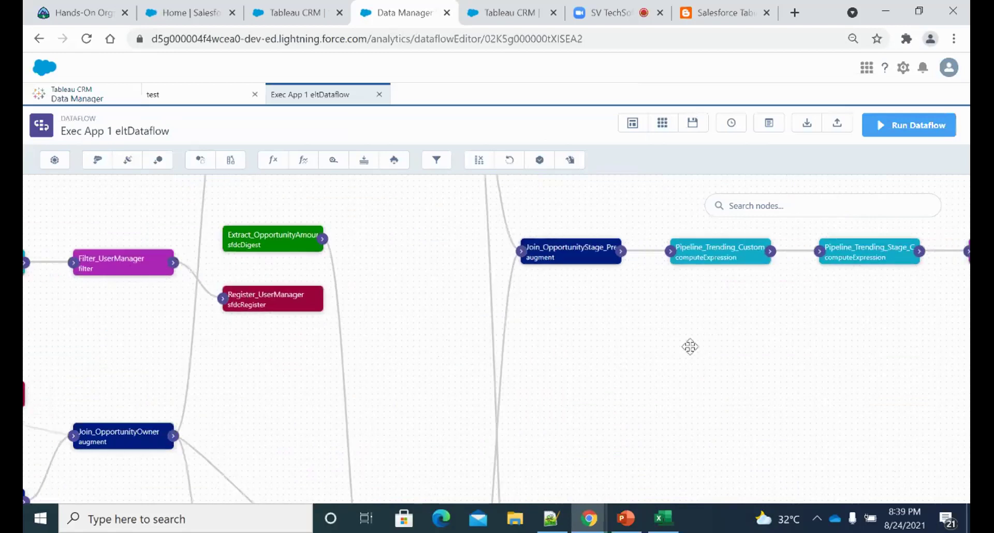
scroll(687, 346, "up", 2)
scroll(568, 382, "right", 6)
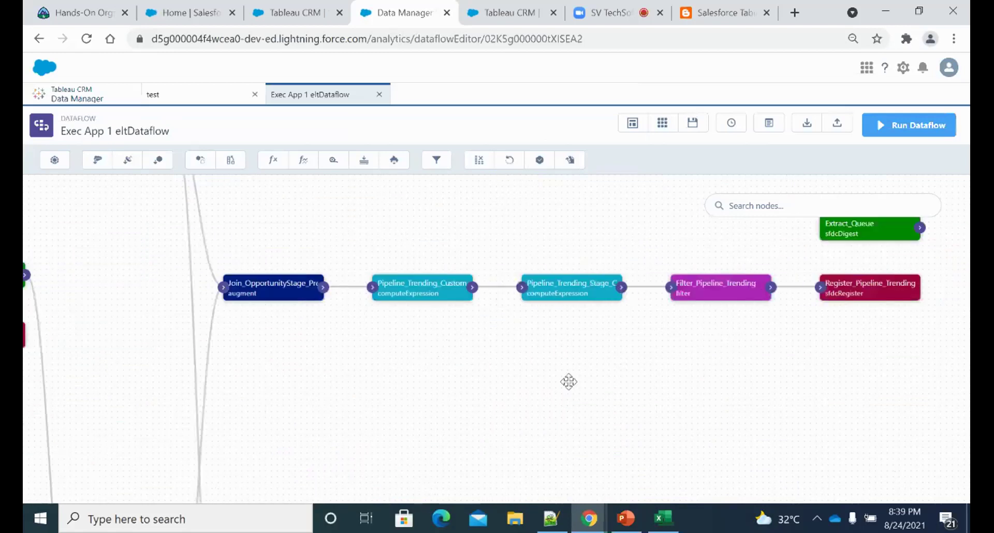
scroll(572, 382, "right", 2)
scroll(572, 382, "up", 1)
scroll(568, 376, "left", 5)
scroll(568, 376, "down", 1)
scroll(568, 376, "left", 1)
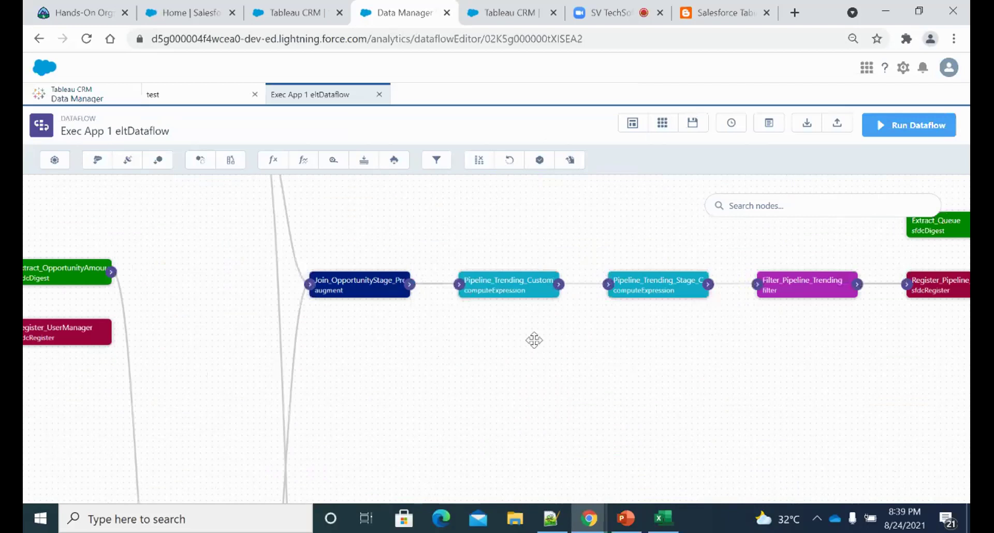
Return to the Extract_Quota edgemart node, check its source dataset, and close it without saving
left_click_drag(311, 345, 555, 362)
left_click_drag(491, 346, 692, 320)
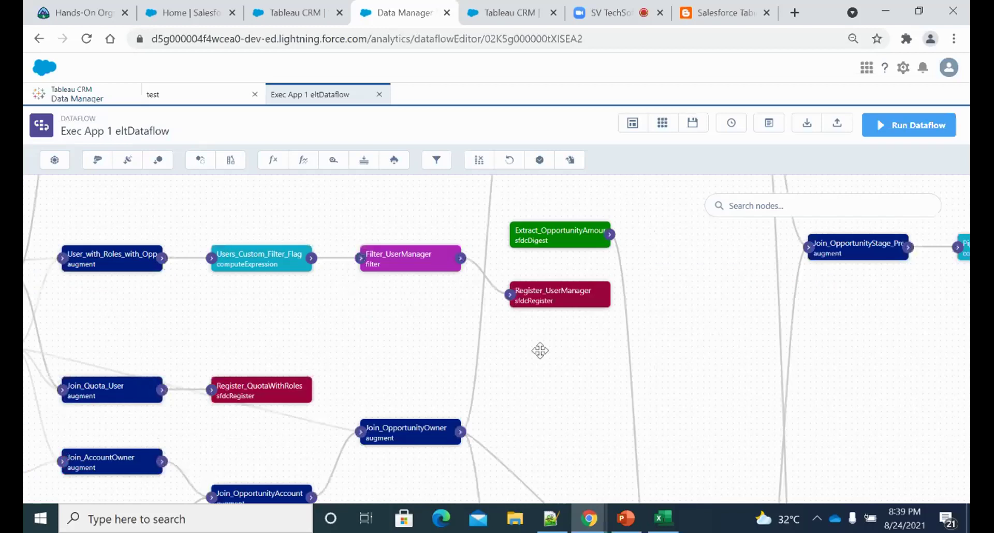
left_click_drag(539, 349, 599, 333)
left_click_drag(542, 321, 613, 317)
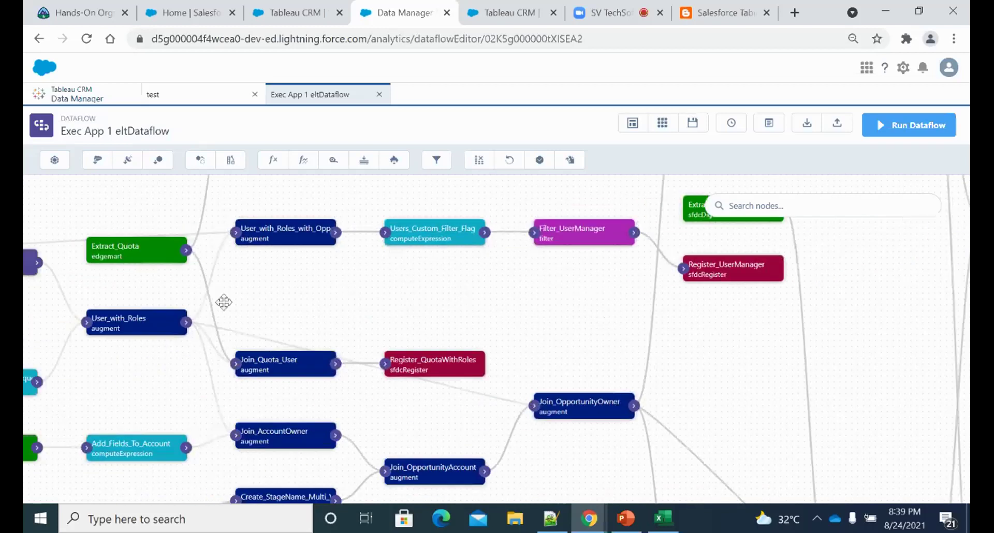
left_click_drag(224, 303, 375, 287)
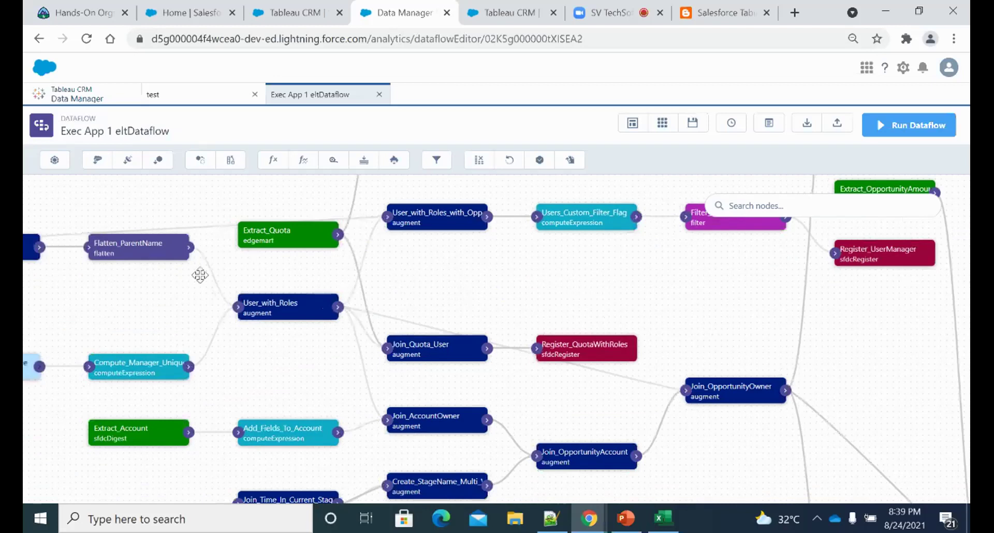
left_click(274, 241)
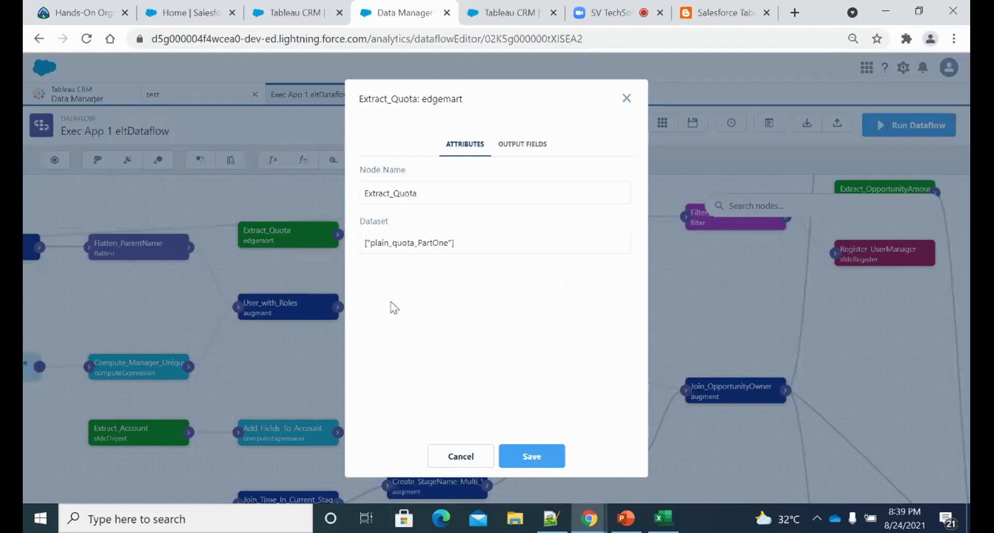
left_click(460, 455)
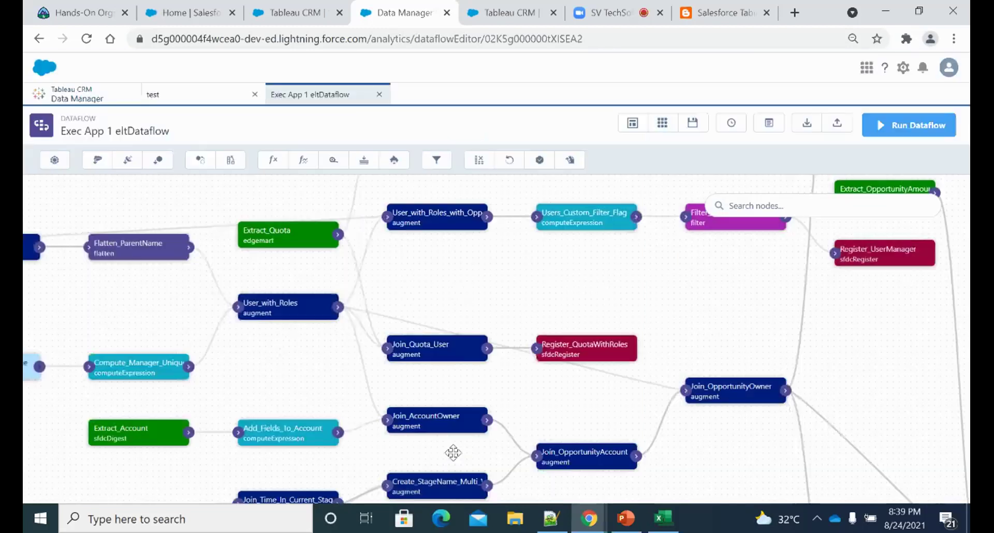
left_click(278, 241)
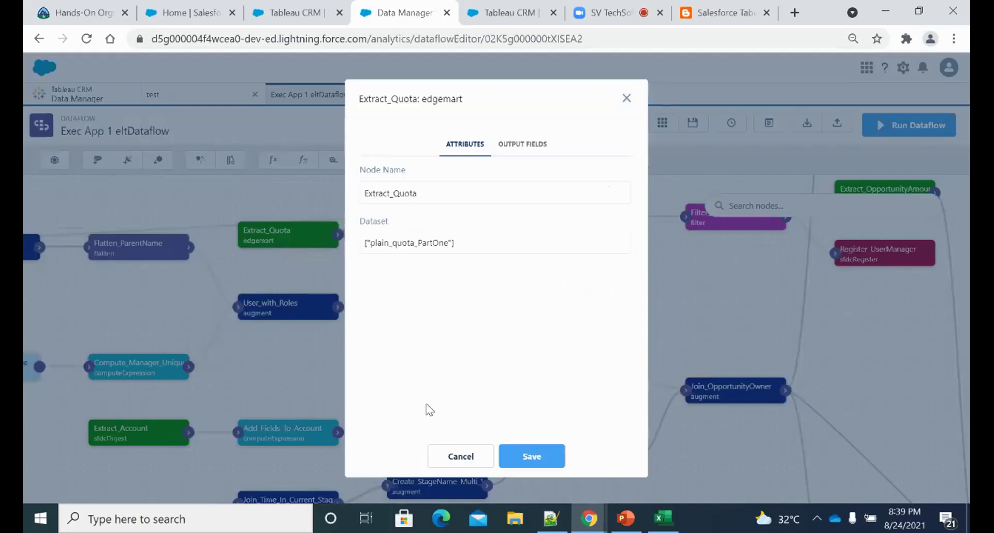
left_click(460, 456)
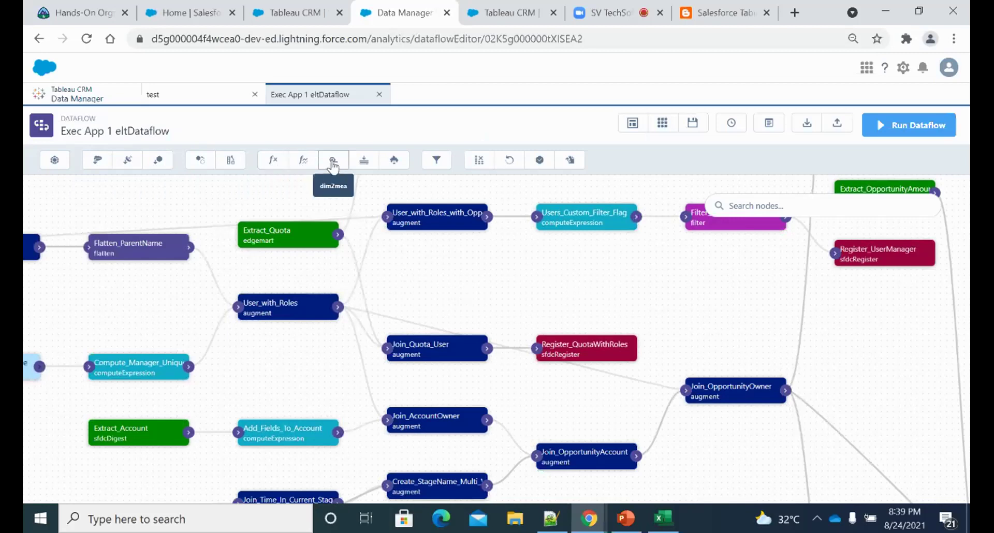
left_click_drag(517, 252, 510, 252)
scroll(510, 253, "left", 10)
scroll(352, 279, "left", 8)
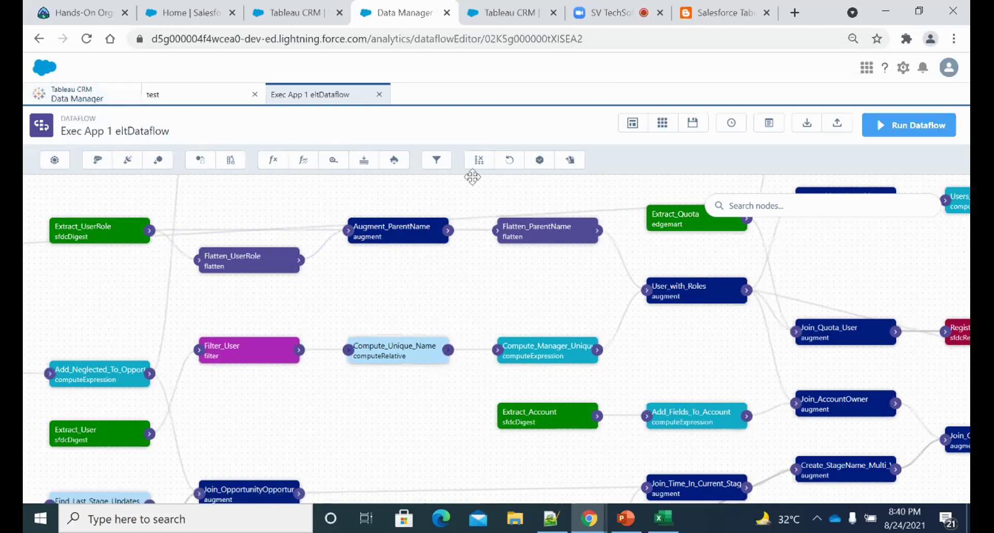
Go to the recipes in Data Manager's Dataflows & Recipes and open the AccntsEnrichedWithCases recipe
left_click(97, 97)
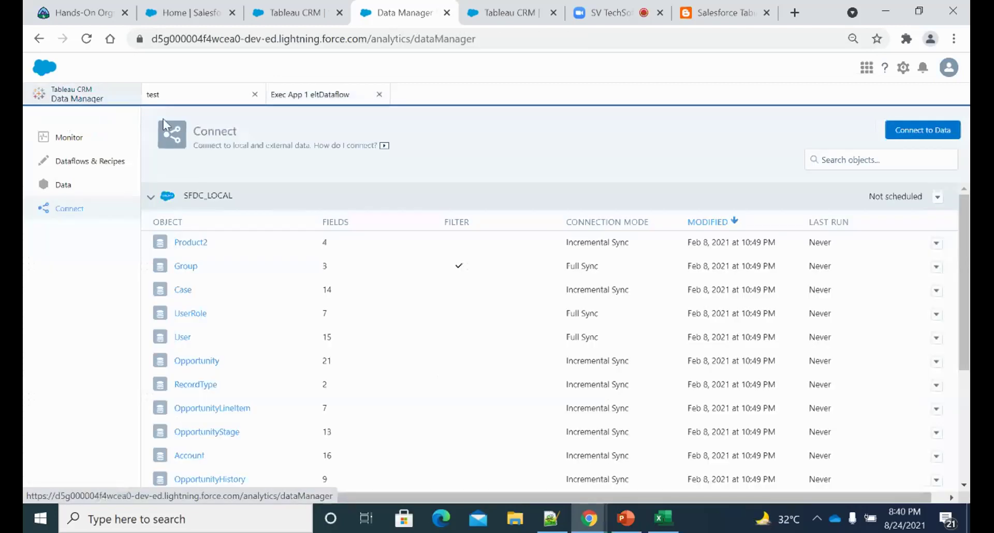
left_click(111, 161)
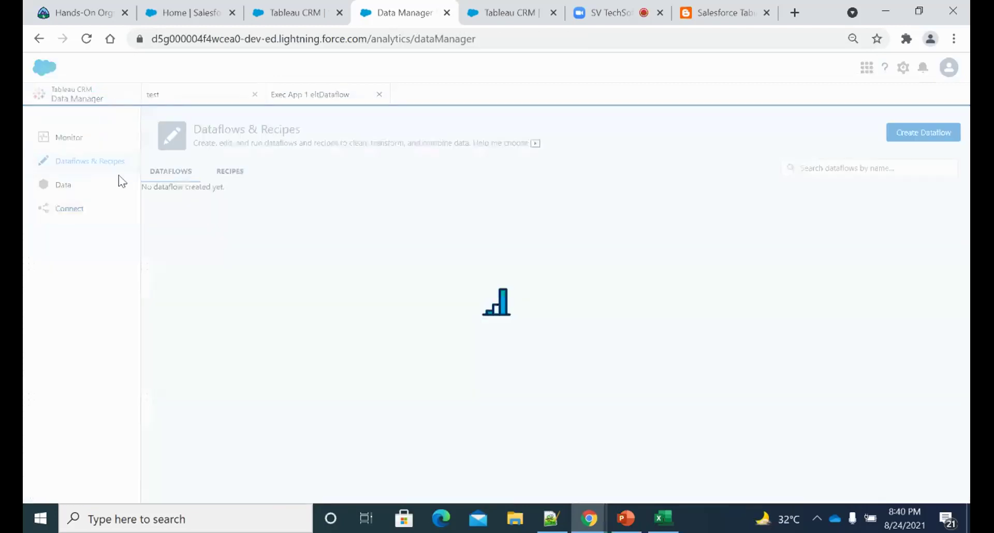
left_click(230, 172)
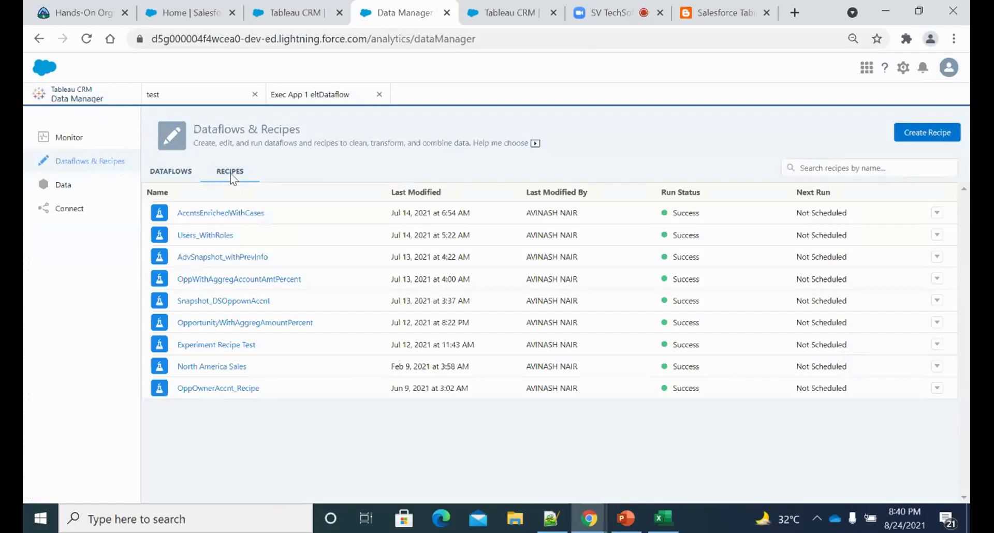
left_click(233, 213)
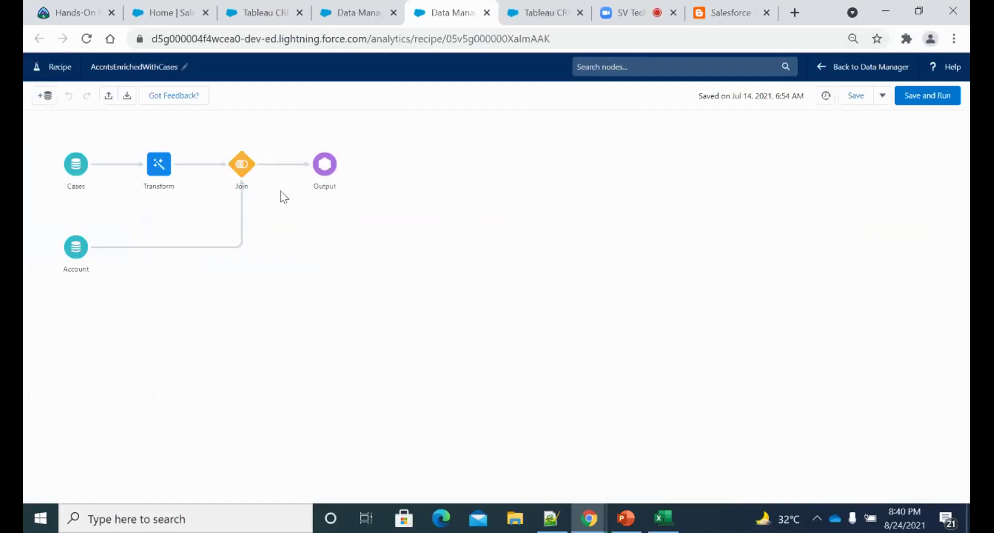
Go to the Salesforce home page, switch to Salesforce Classic, and look through the home feed
left_click(158, 12)
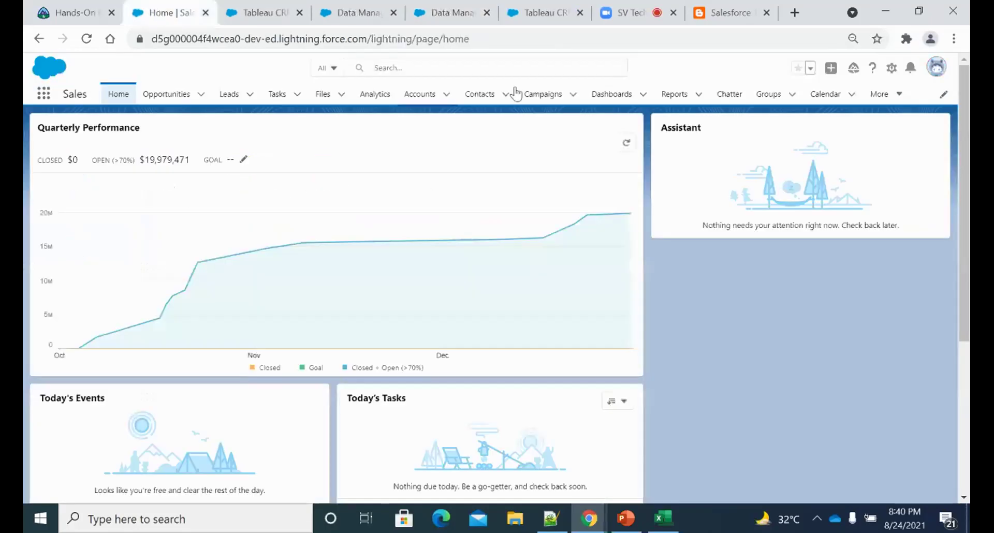
left_click(936, 66)
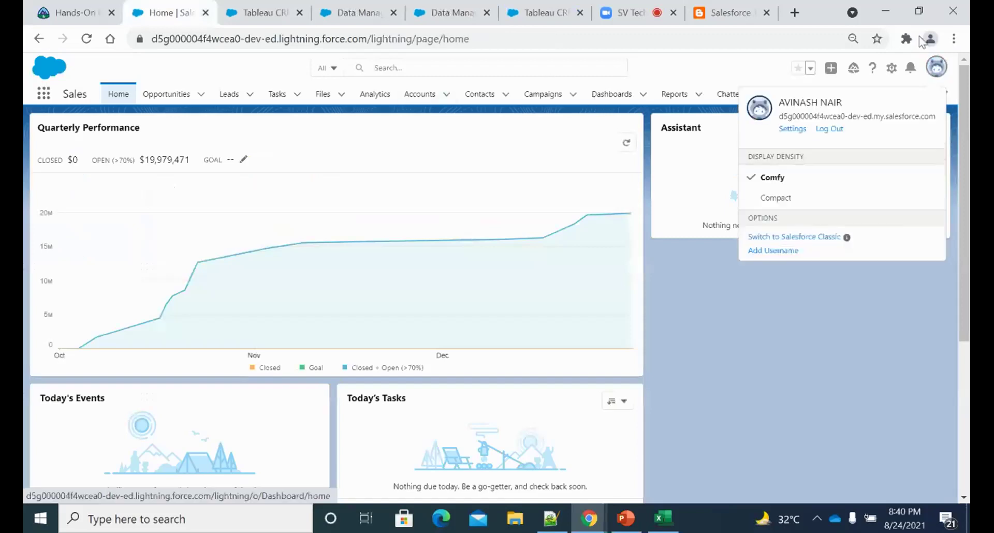
left_click(817, 236)
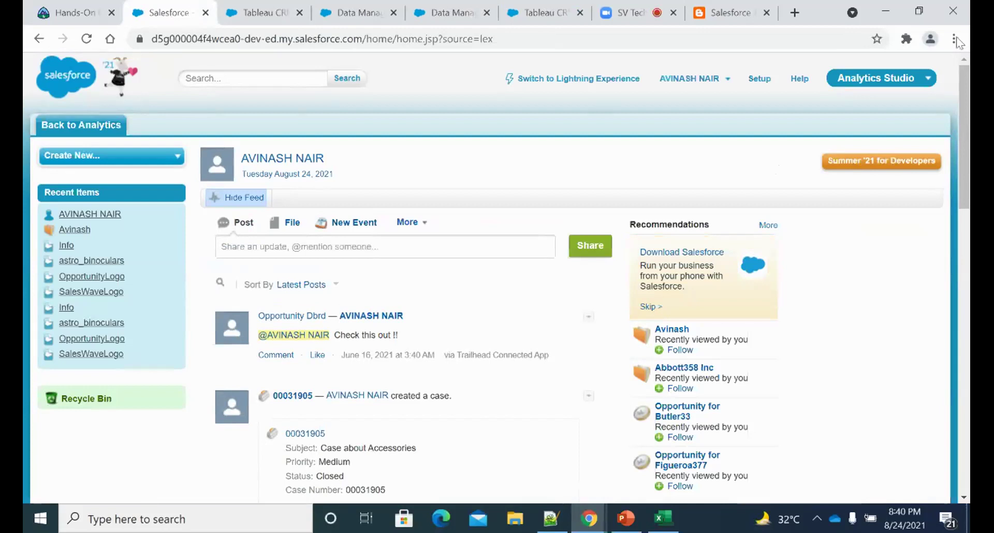
scroll(211, 268, "down", 4)
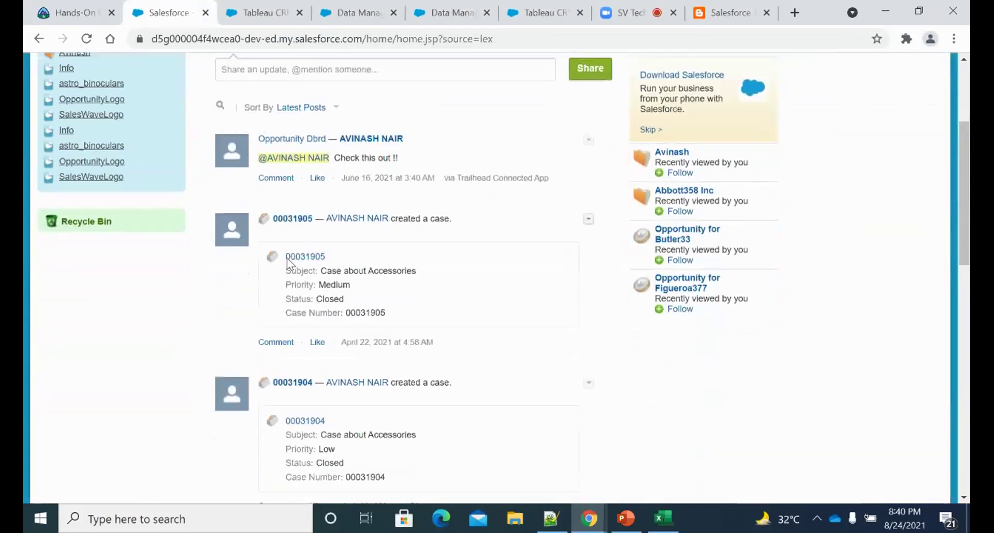
scroll(486, 228, "up", 4)
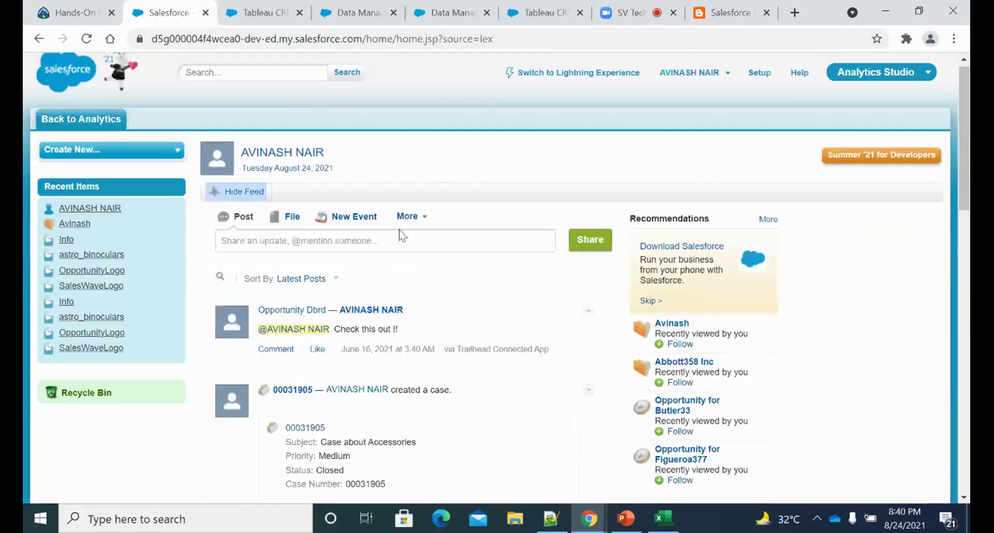
Switch back to Lightning Experience and view the AccntsEnrichedWithCases recipe from Data Manager, returning to the recipe list
left_click(606, 81)
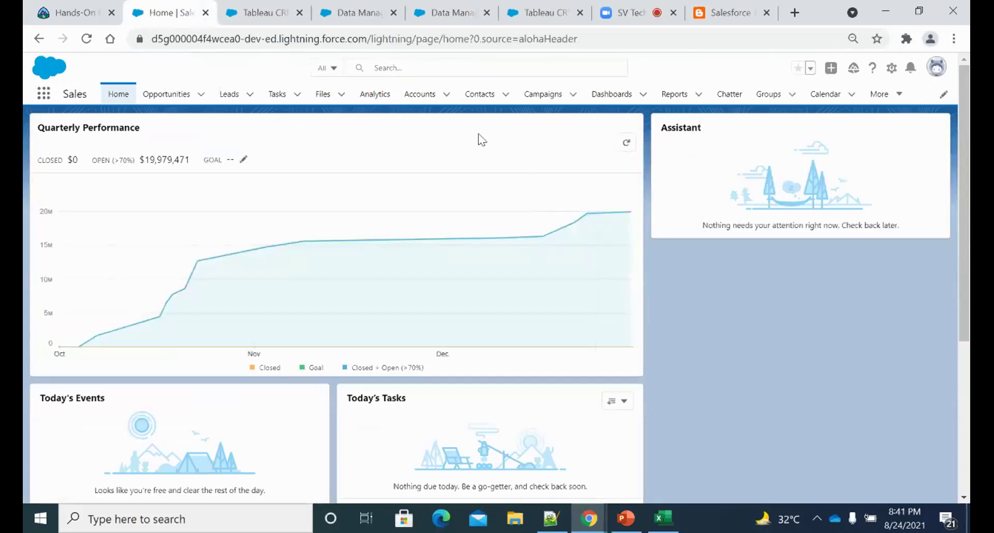
left_click(269, 21)
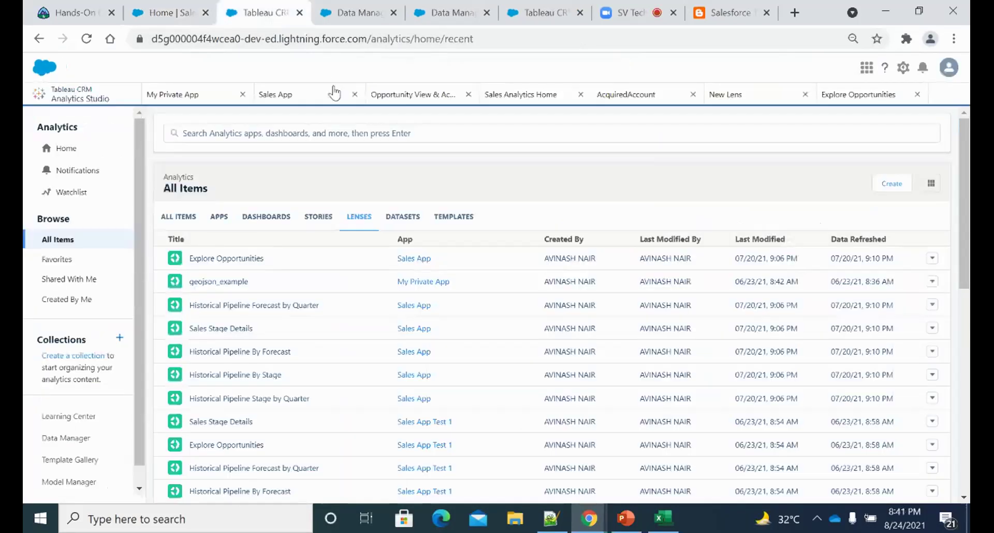
left_click(357, 13)
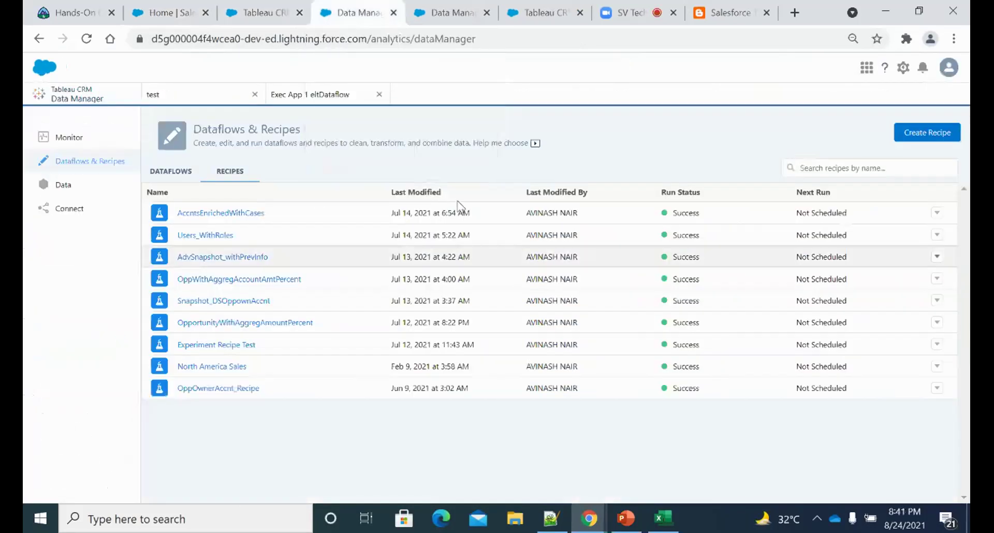
left_click(255, 213)
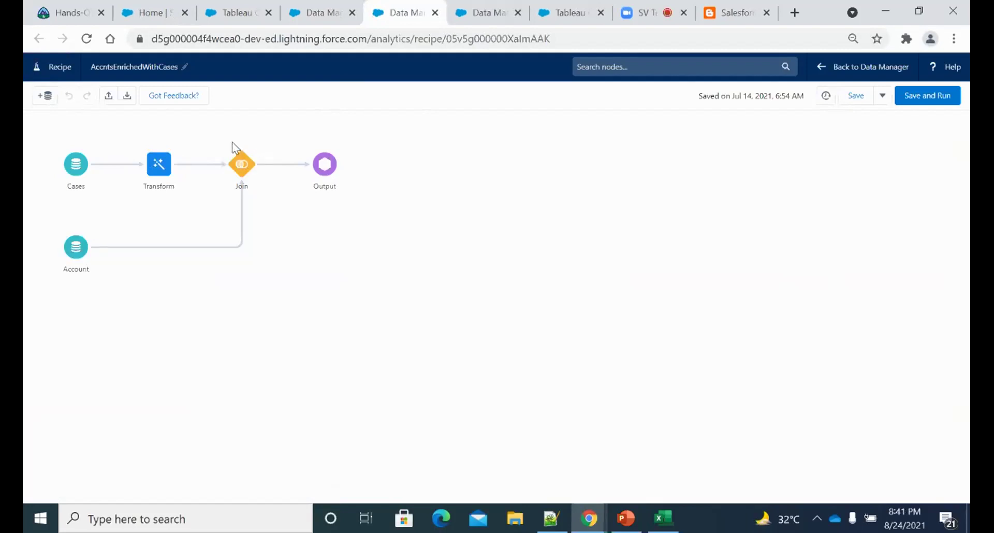
left_click(316, 12)
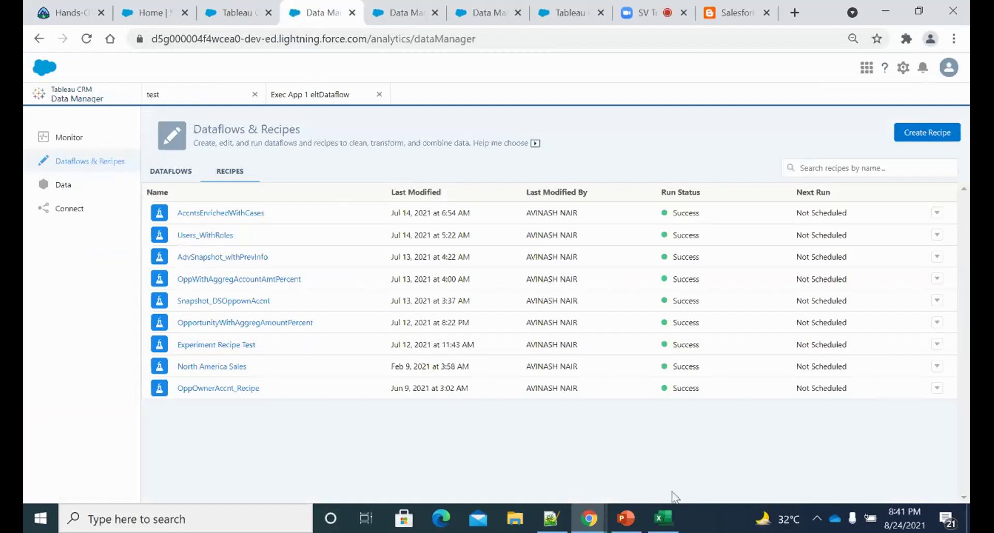
Switch to PowerPoint, present the Components of Tableau CRM slides through the APP and DASHBOARD descriptions, and exit the slide show
left_click(626, 518)
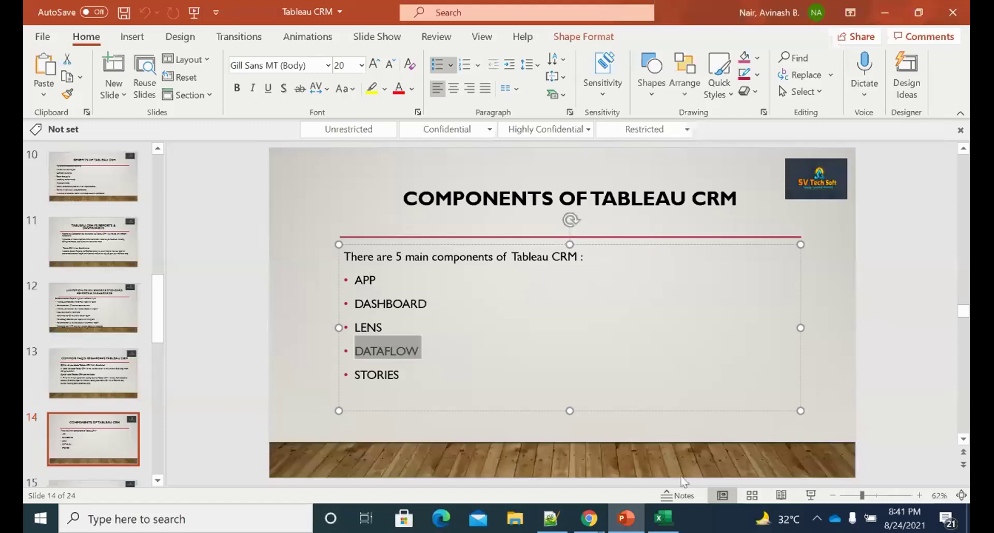
left_click(810, 495)
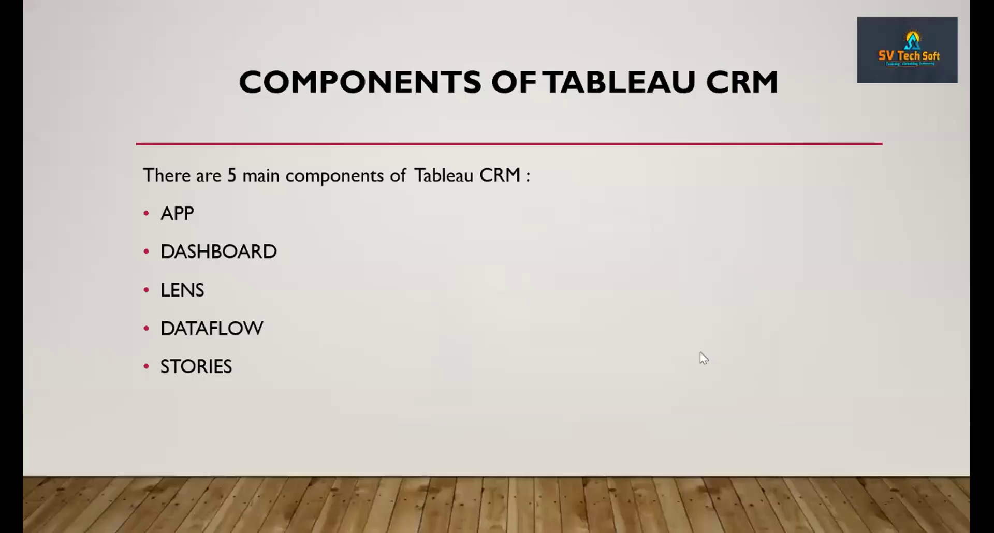
left_click(703, 357)
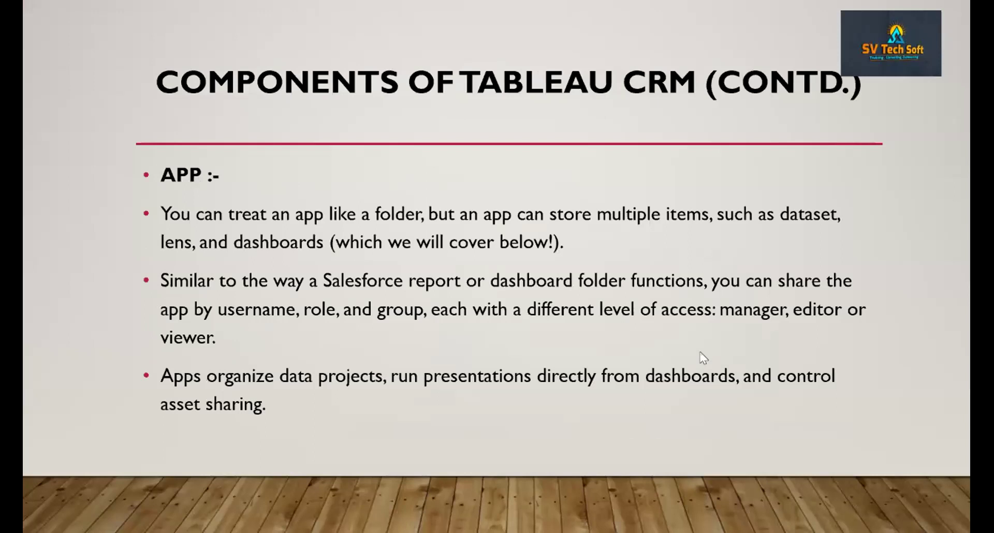
left_click(703, 357)
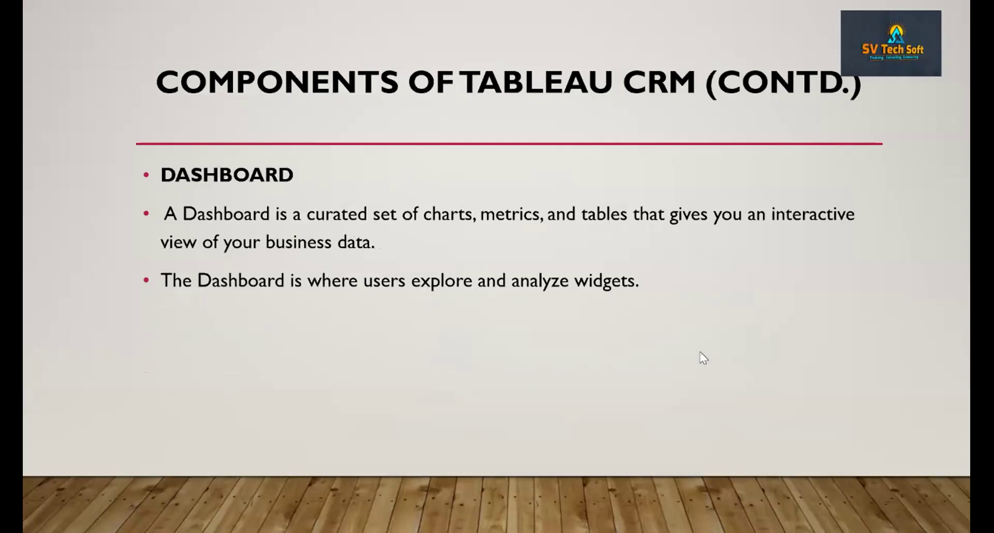
key("Escape")
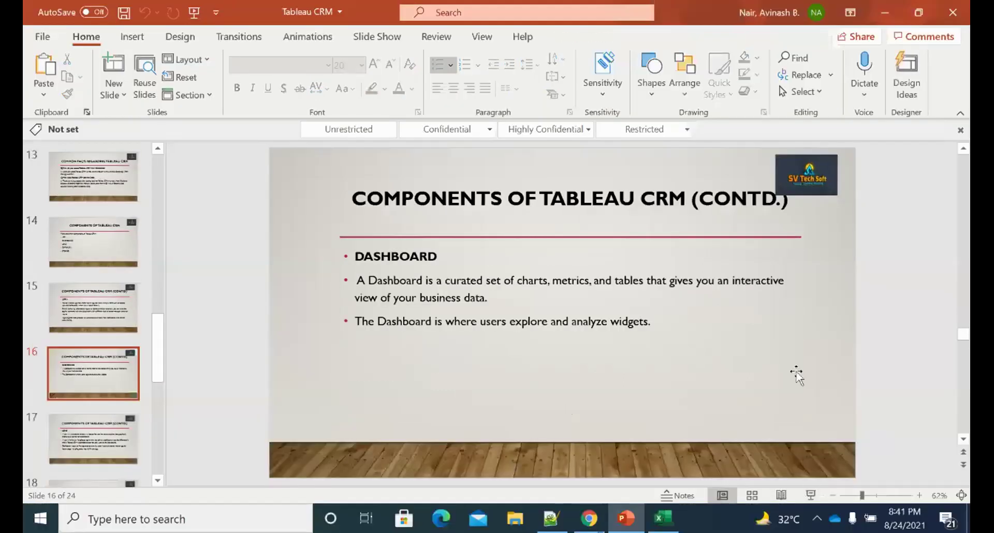
Switch back to Analytics Studio in Chrome and create a blank dashboard
mouse_move(601, 513)
left_click(509, 453)
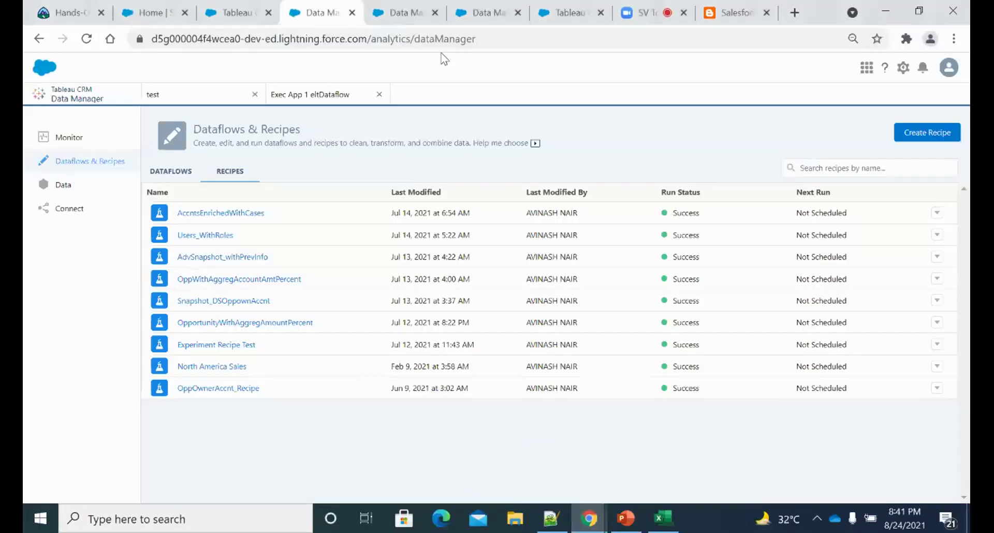
left_click(233, 12)
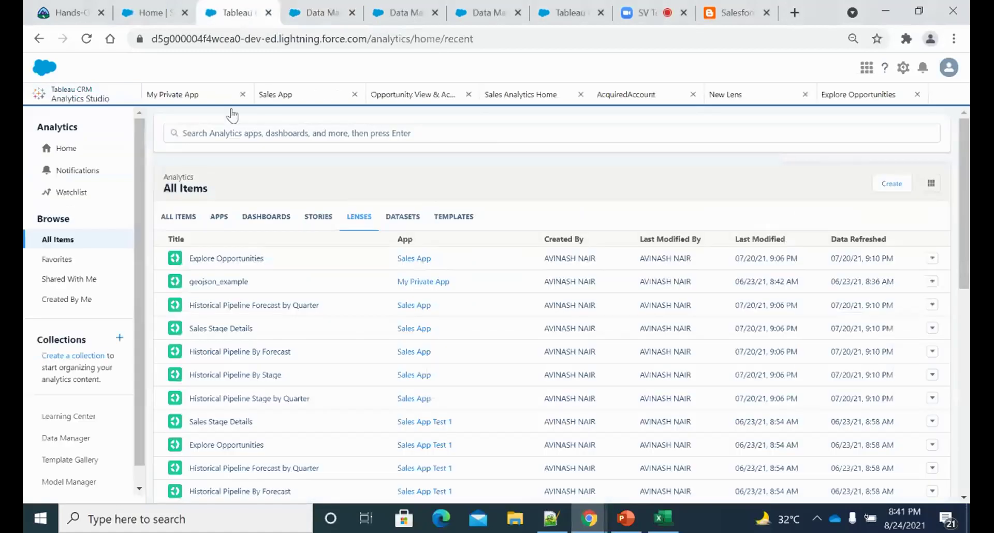
left_click(889, 186)
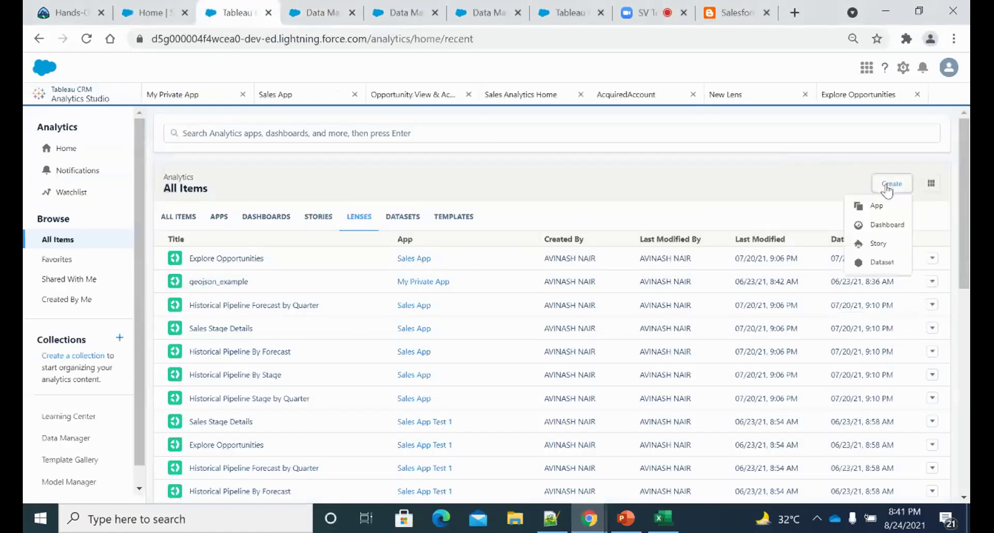
left_click(887, 225)
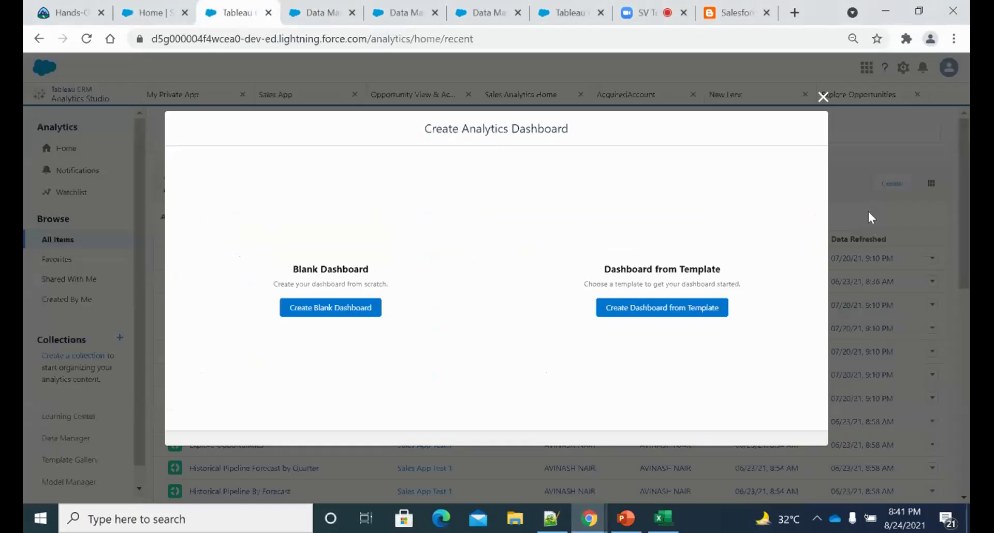
left_click(327, 351)
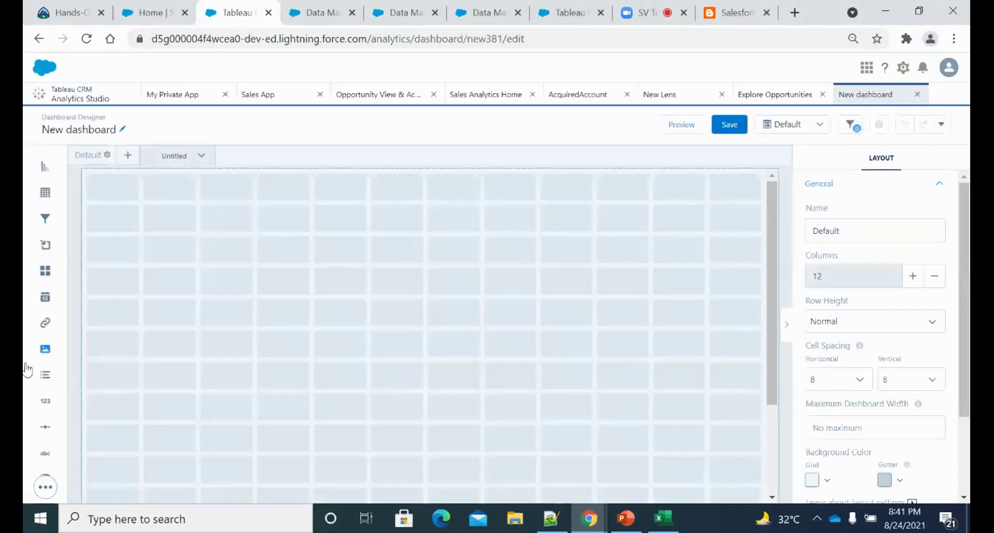
Add a chart widget to the upper part of the dashboard canvas and use the Sales App's Opportunities dataset as its source
left_click_drag(46, 170, 246, 251)
left_click(287, 249)
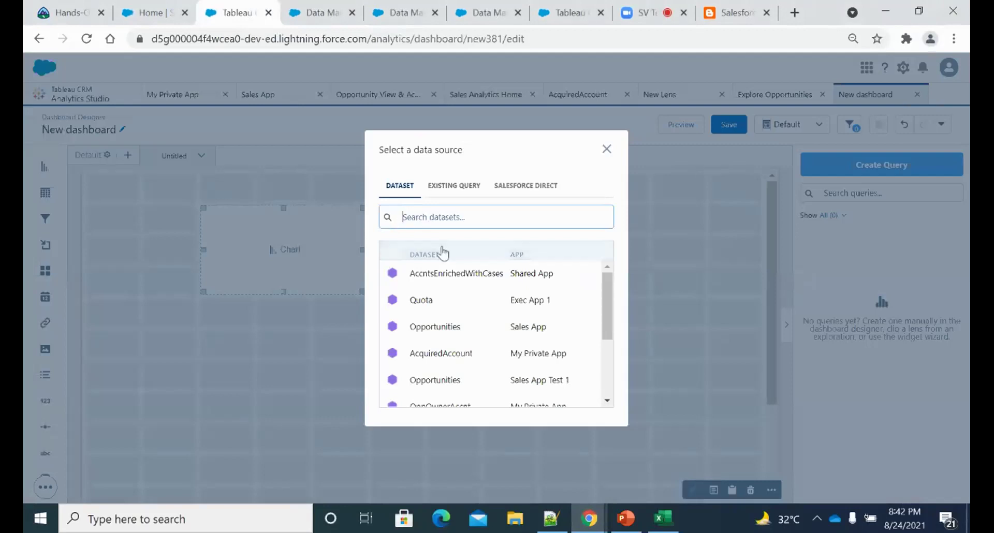
scroll(459, 295, "down", 3)
scroll(464, 290, "up", 2)
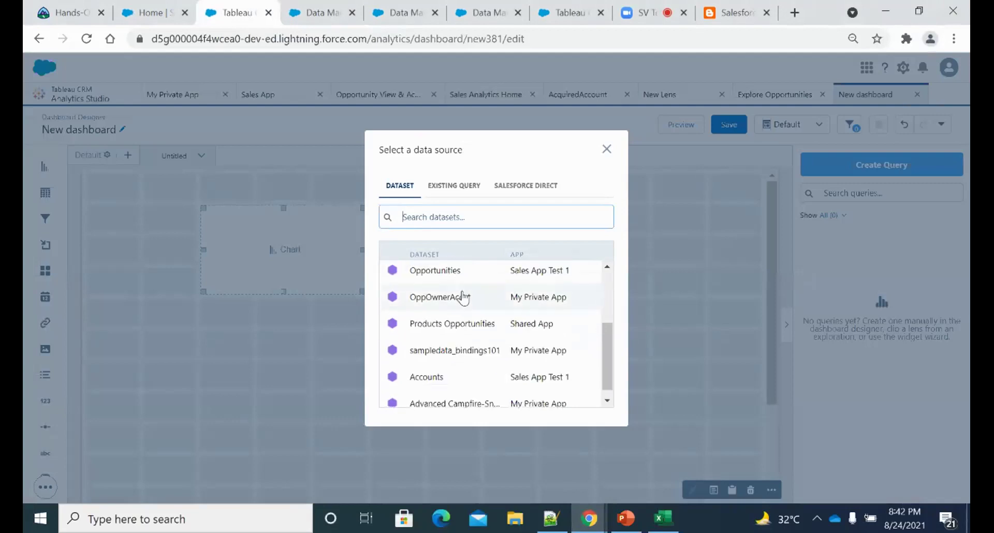
scroll(466, 308, "down", 3)
scroll(447, 336, "up", 3)
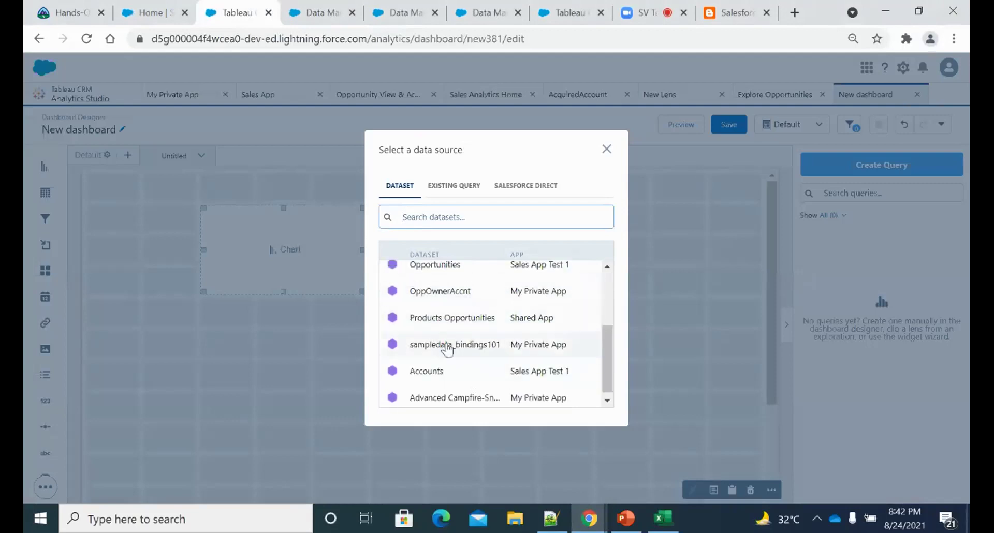
scroll(445, 336, "up", 2)
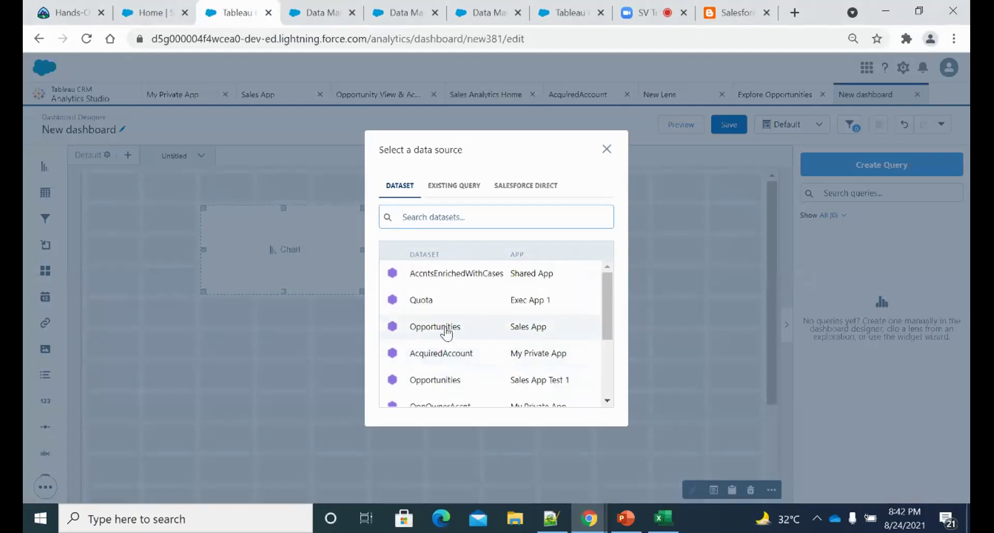
left_click(446, 328)
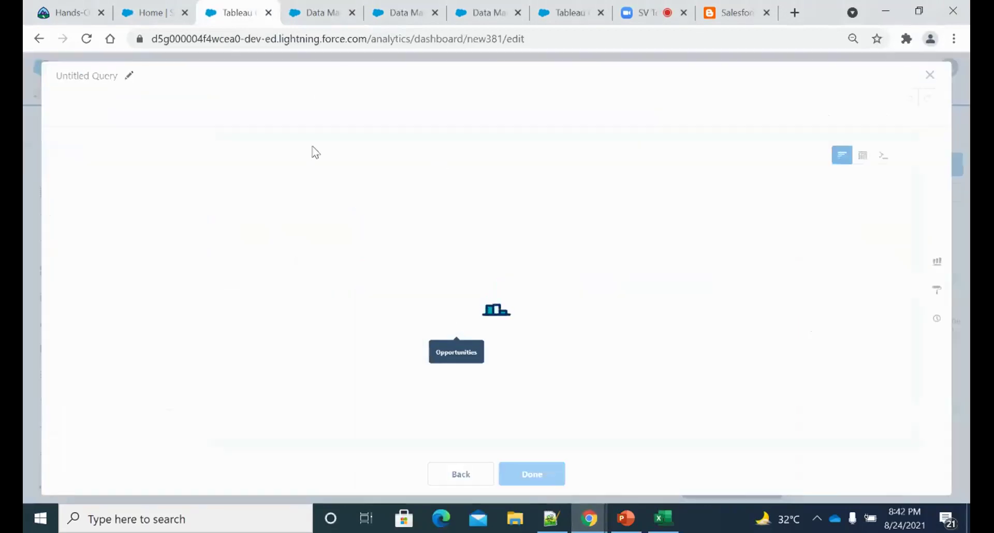
Group the query's bars by Billing Country and by Stage
left_click(124, 302)
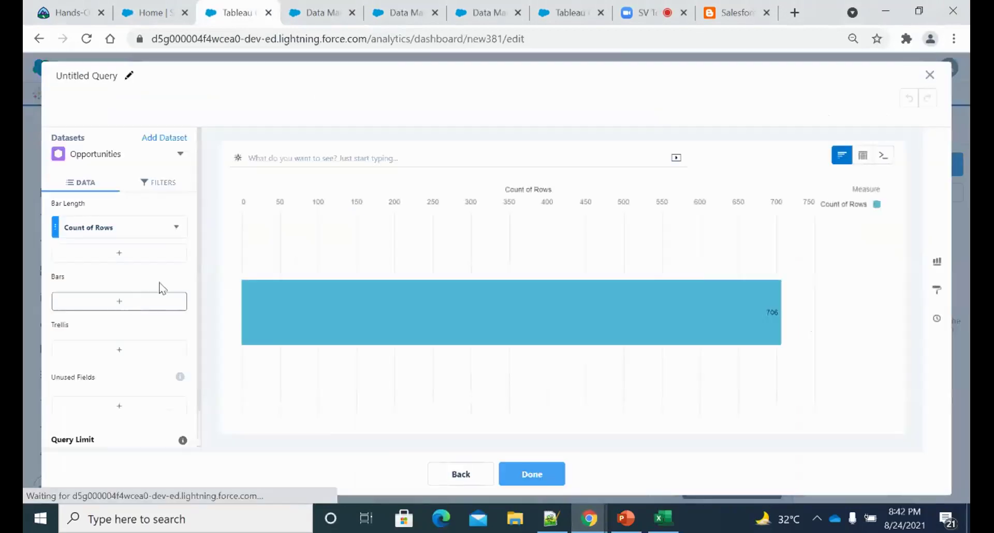
scroll(276, 257, "down", 6)
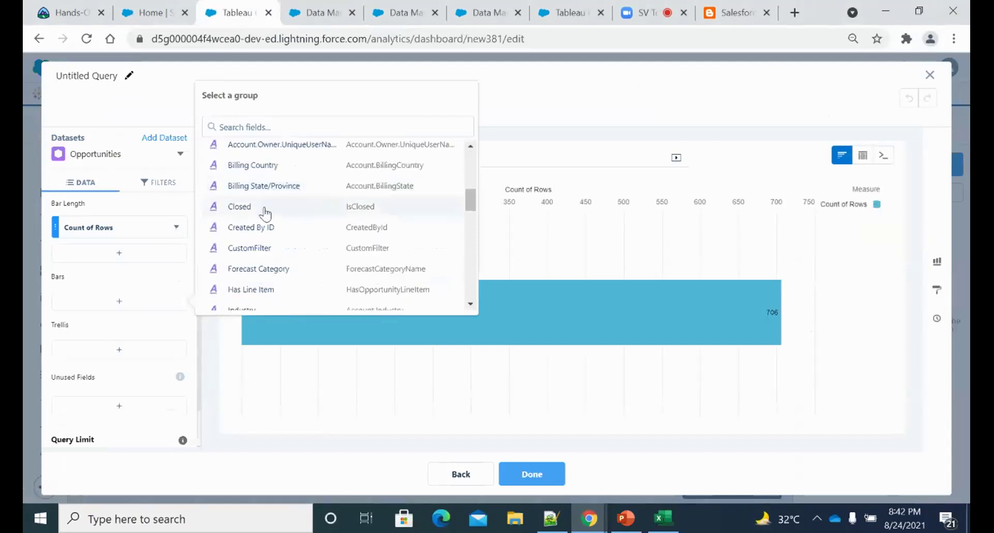
left_click(266, 166)
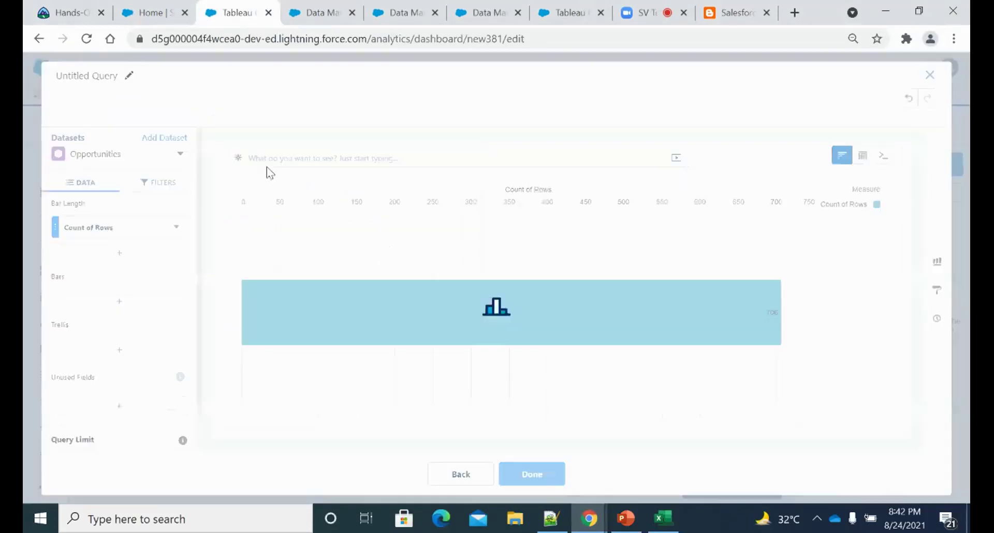
left_click(120, 326)
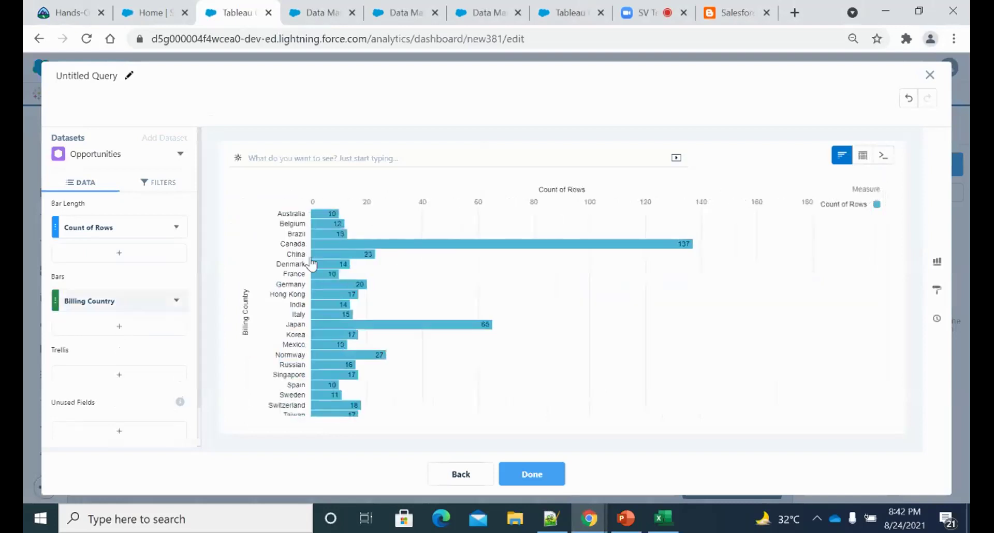
scroll(311, 261, "down", 15)
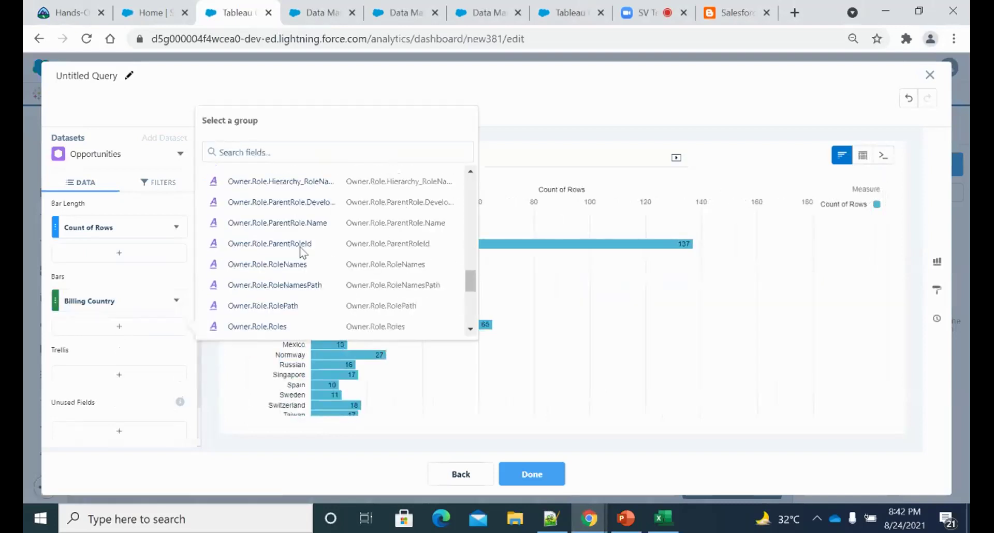
scroll(300, 251, "down", 3)
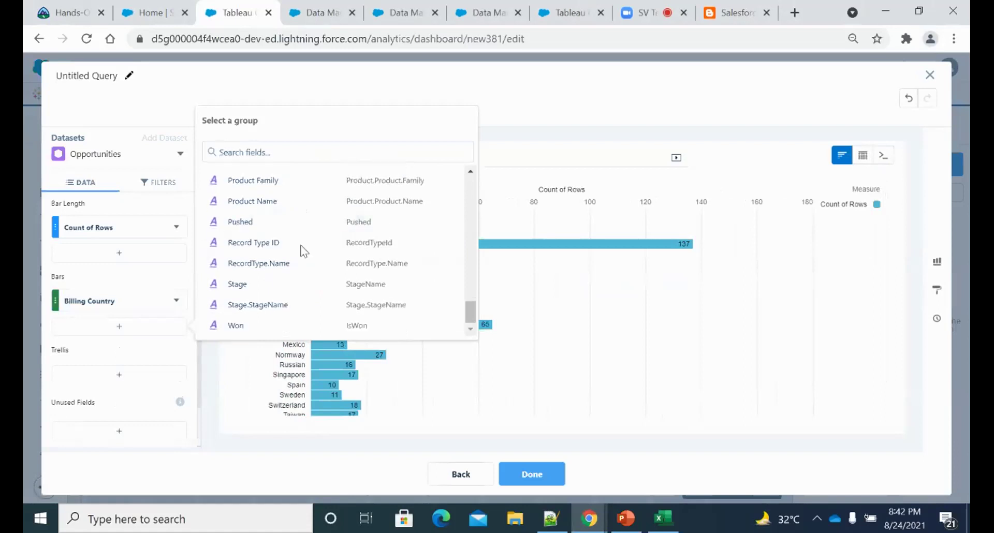
left_click(251, 286)
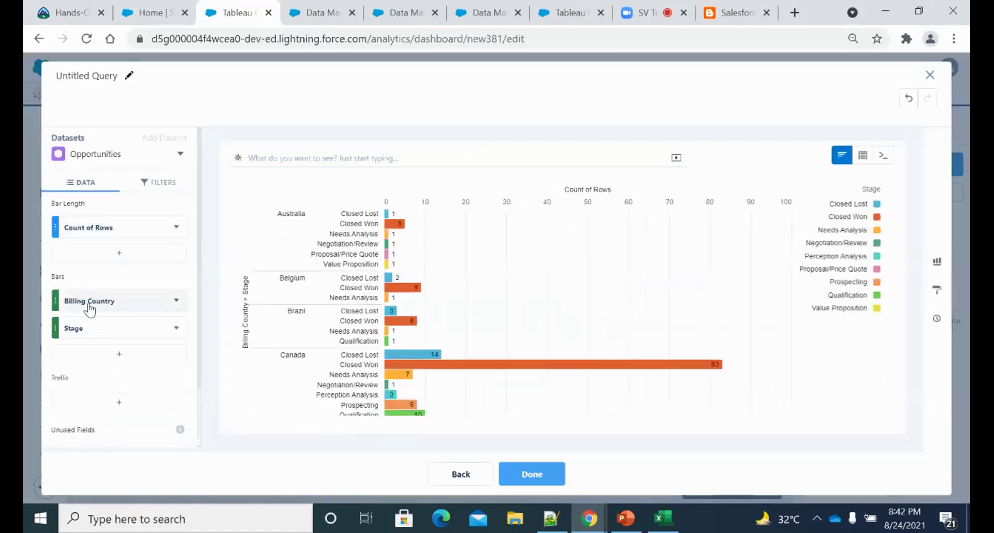
left_click(157, 184)
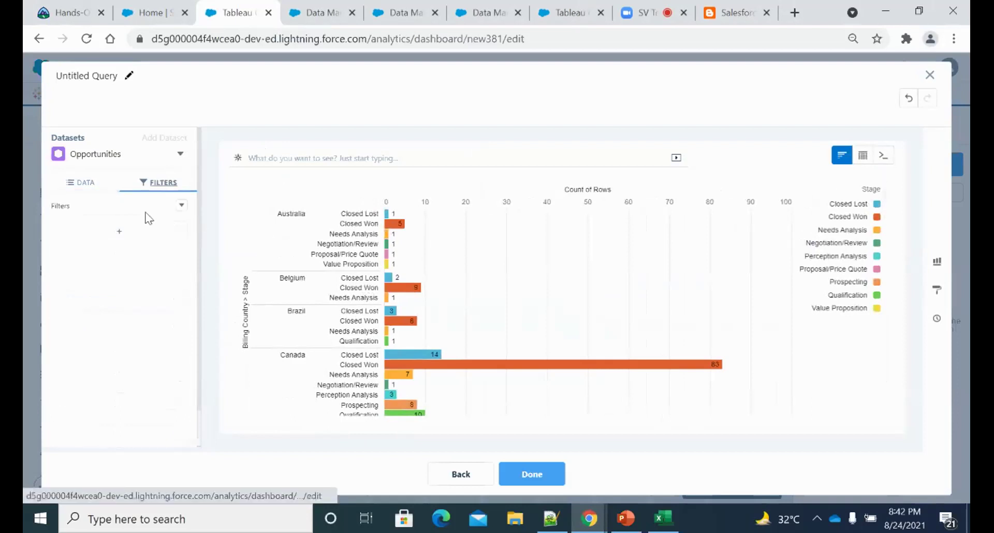
left_click(137, 243)
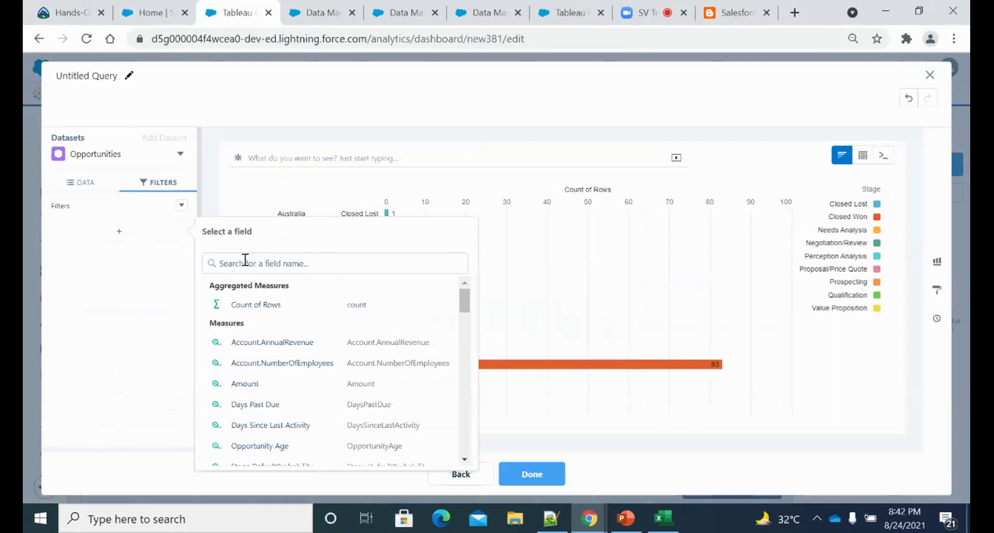
left_click(245, 383)
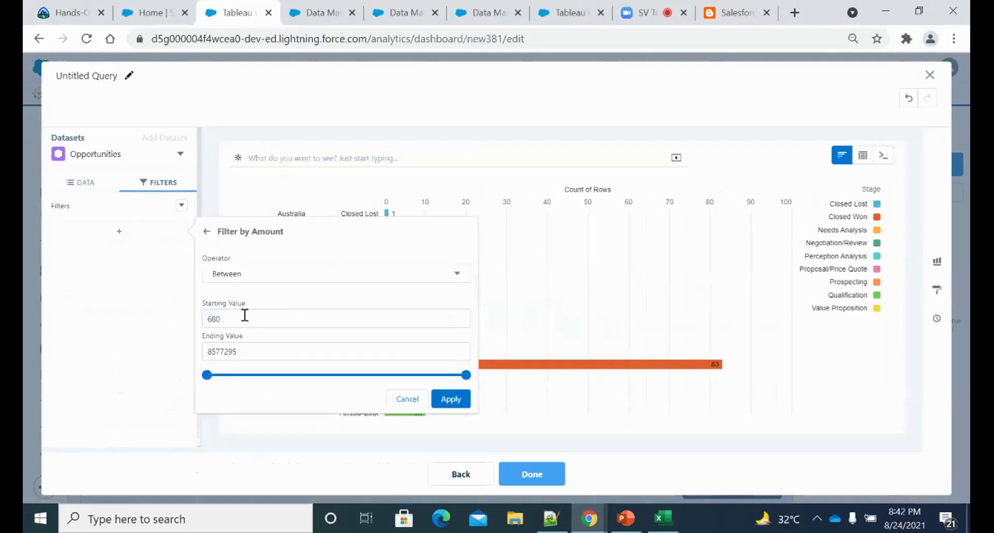
left_click(203, 317)
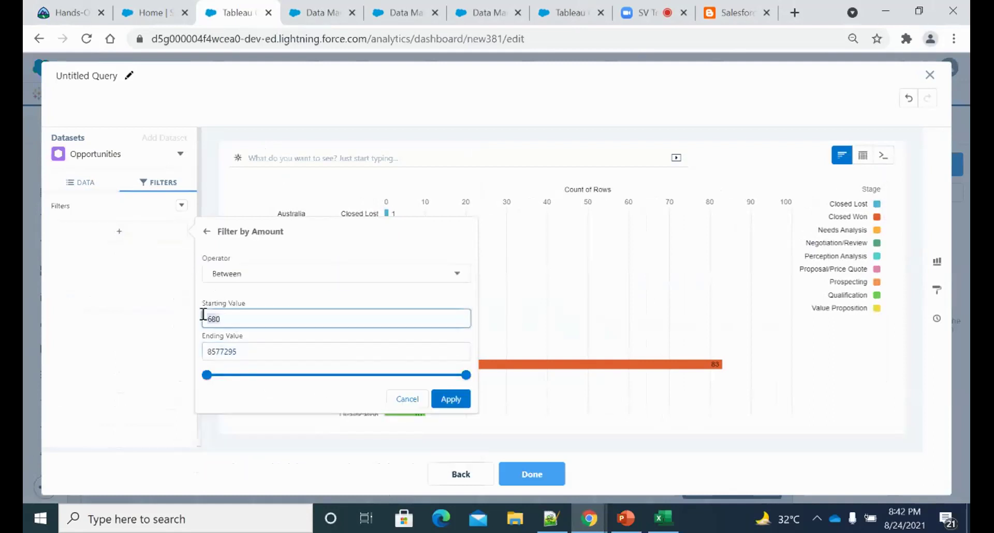
left_click(406, 398)
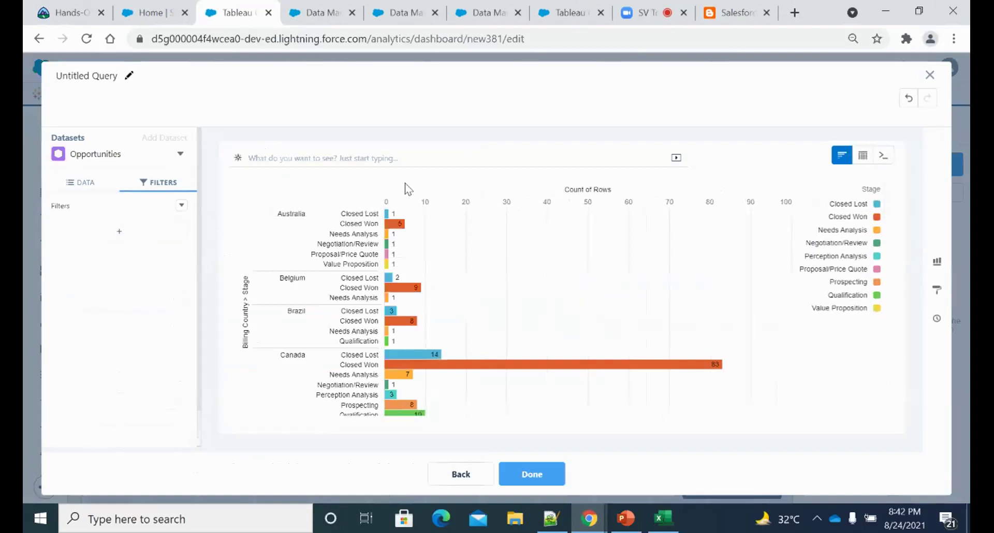
Finish the query without discarding its changes and widen the chart widget to five grid columns
left_click(929, 75)
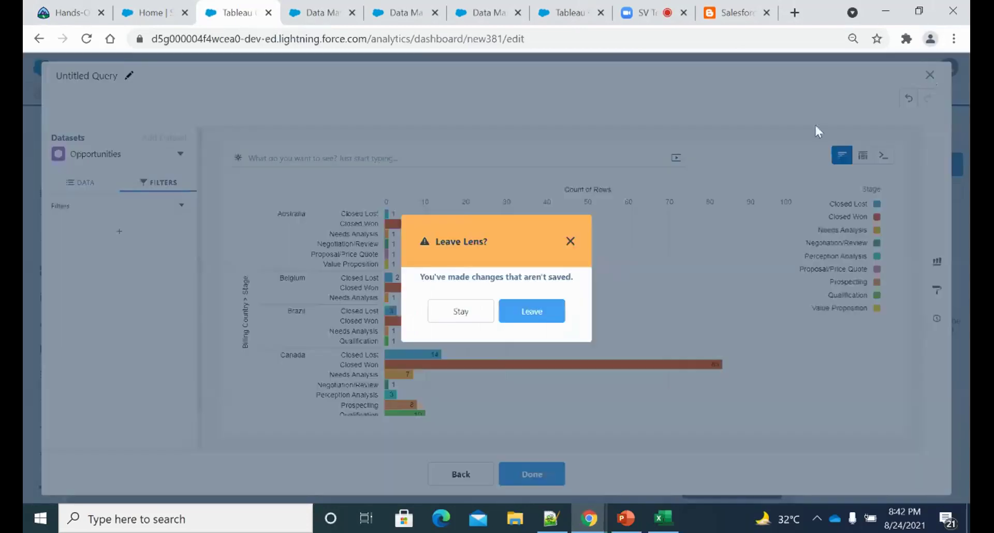
left_click(570, 241)
left_click(550, 471)
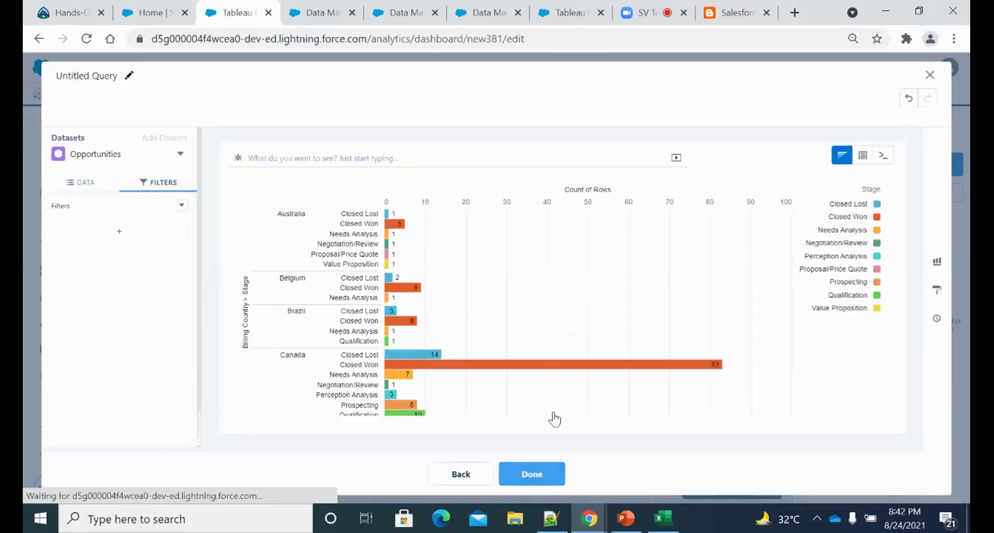
left_click_drag(364, 250, 461, 252)
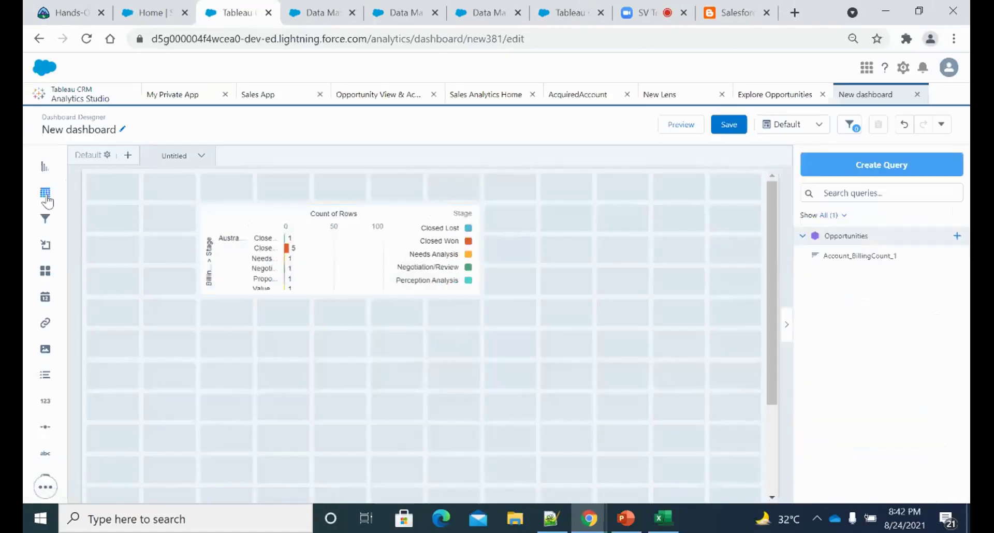
Add a table widget below the chart from the Sales App's Opportunities dataset, grouped by Account Name
left_click_drag(46, 200, 290, 367)
left_click(346, 359)
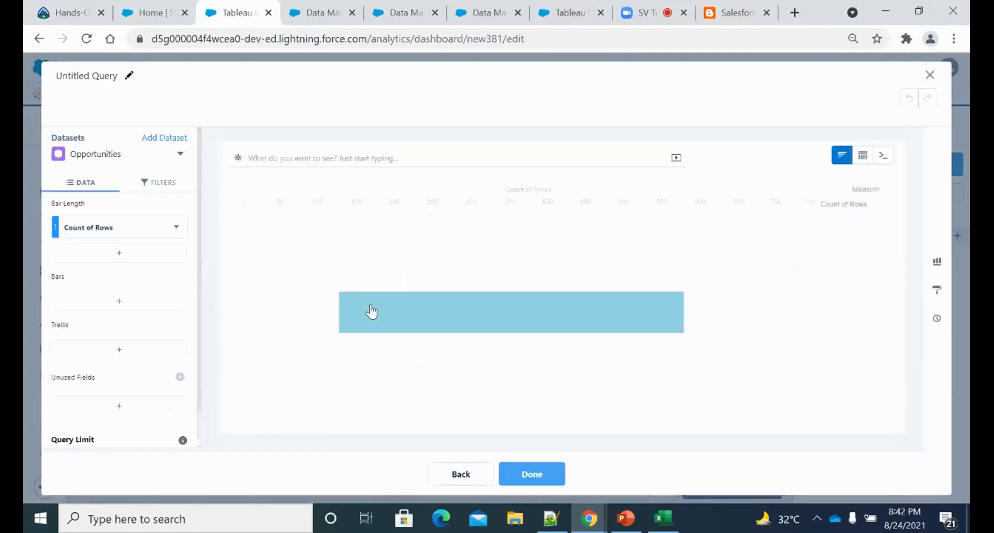
left_click(130, 298)
left_click(251, 256)
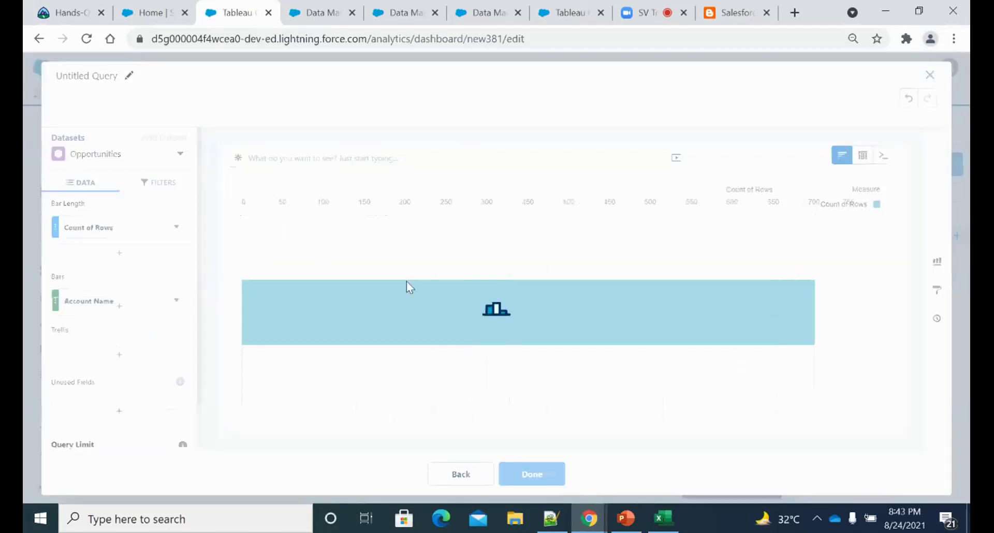
left_click(528, 473)
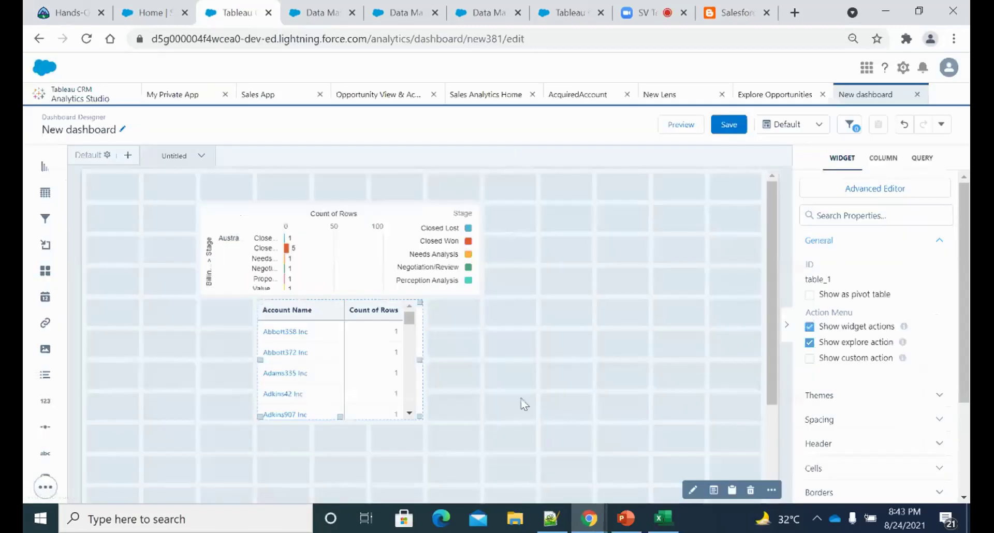
Open the chart widget's query for editing and try the Column and Timeline chart types
left_click(350, 257)
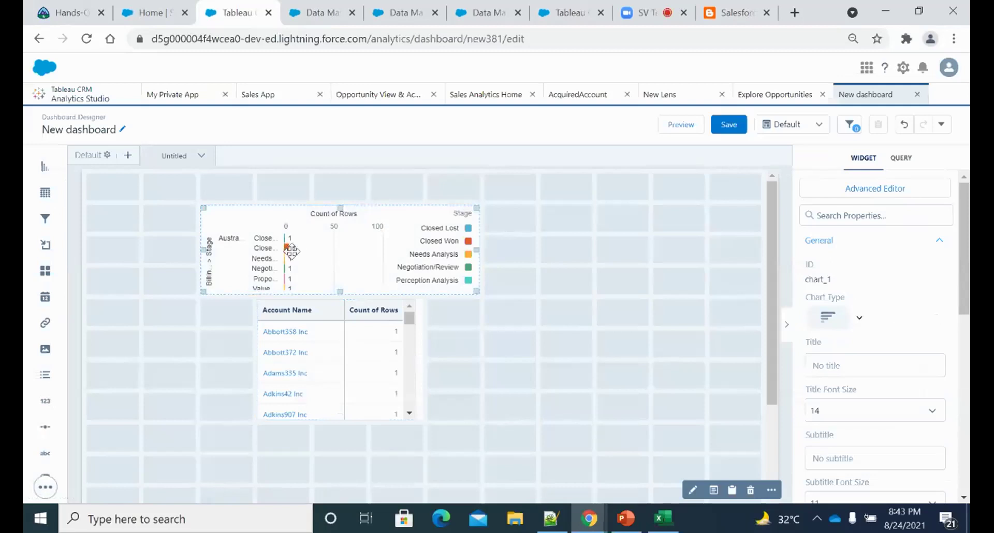
double_click(331, 253)
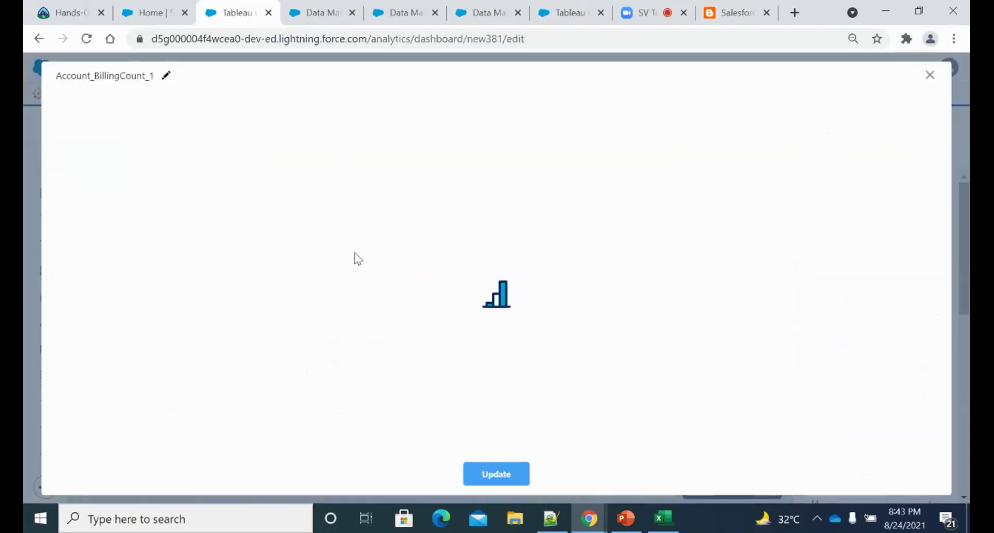
left_click(938, 265)
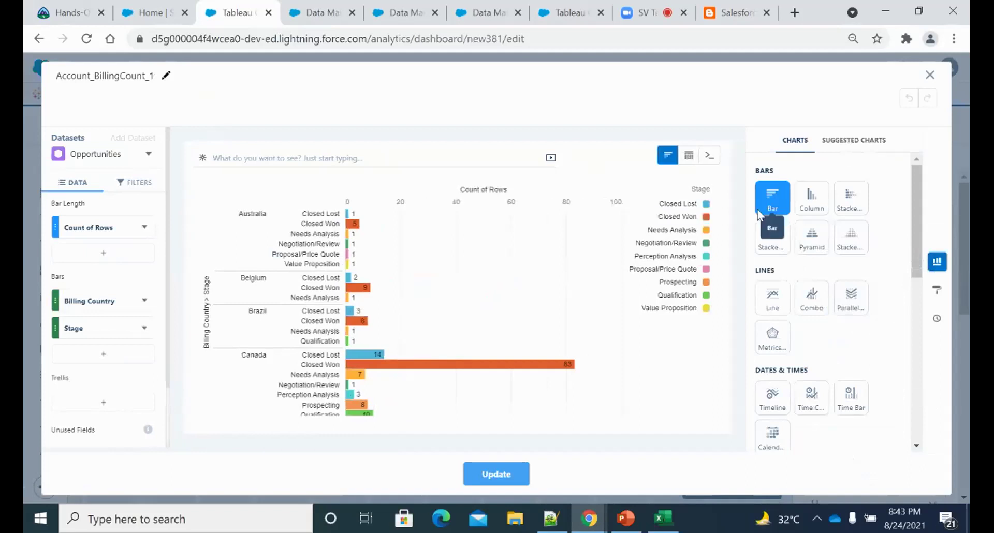
left_click(815, 197)
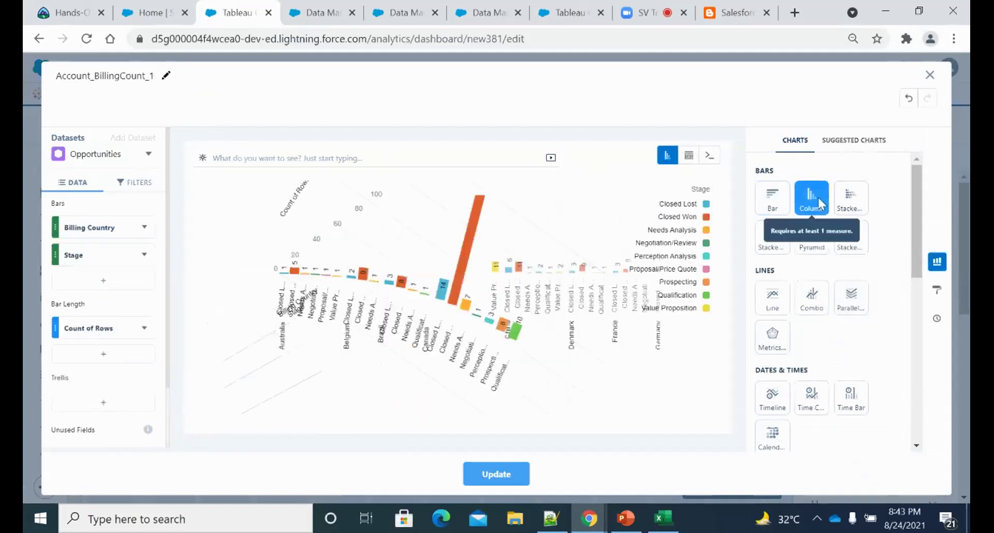
scroll(810, 249, "down", 2)
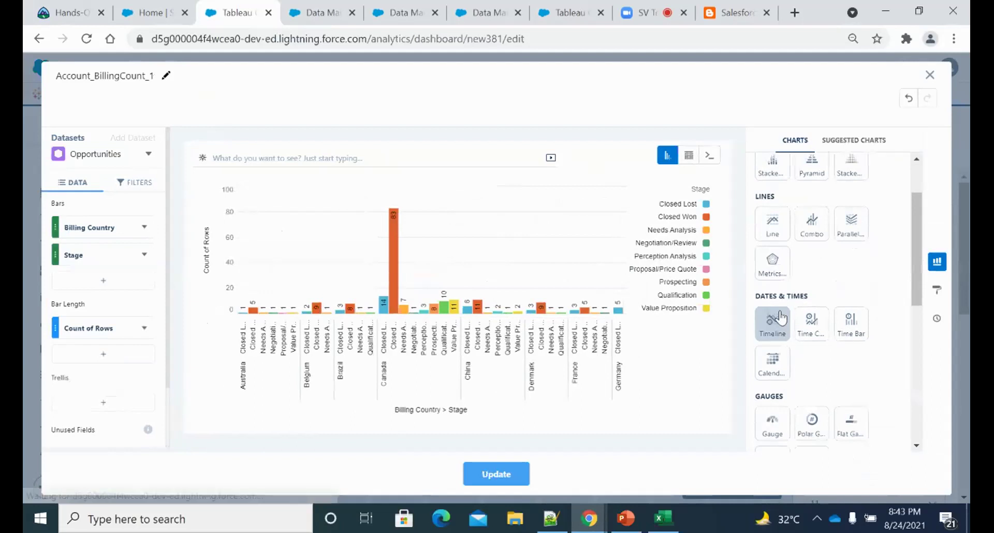
left_click(780, 317)
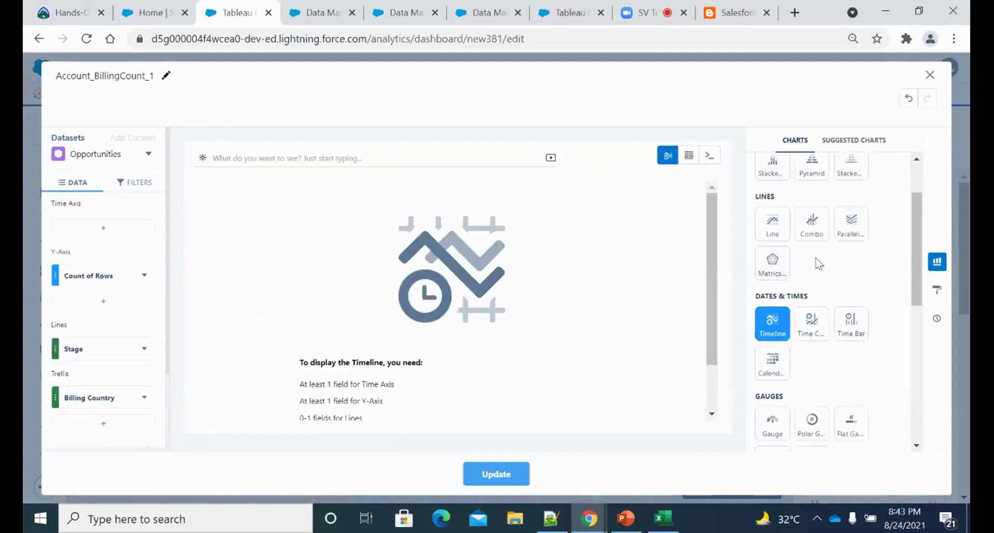
Try the Bar, Column, Stacked Bar, Pyramid and Stacked Column chart types on the chart's query
scroll(781, 244, "up", 2)
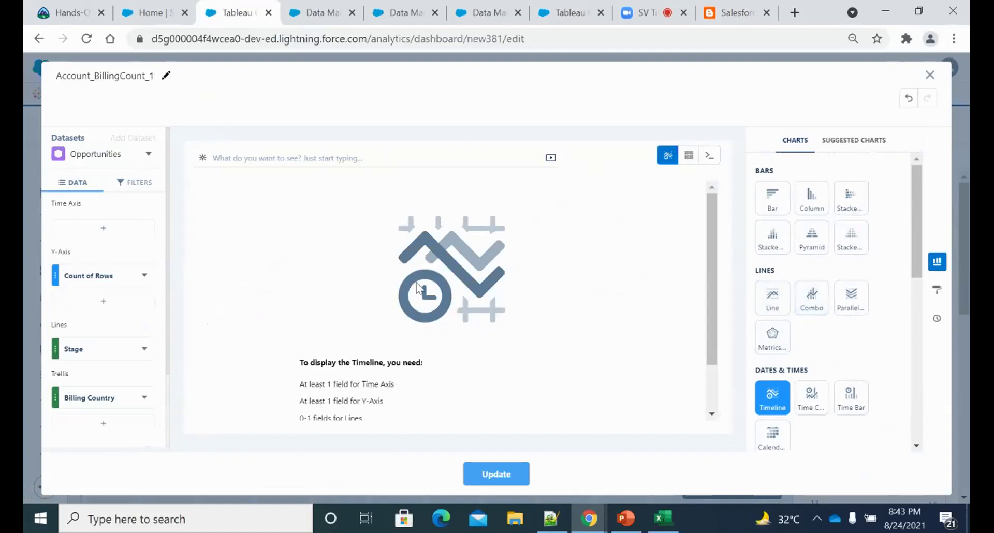
left_click(772, 209)
left_click(811, 207)
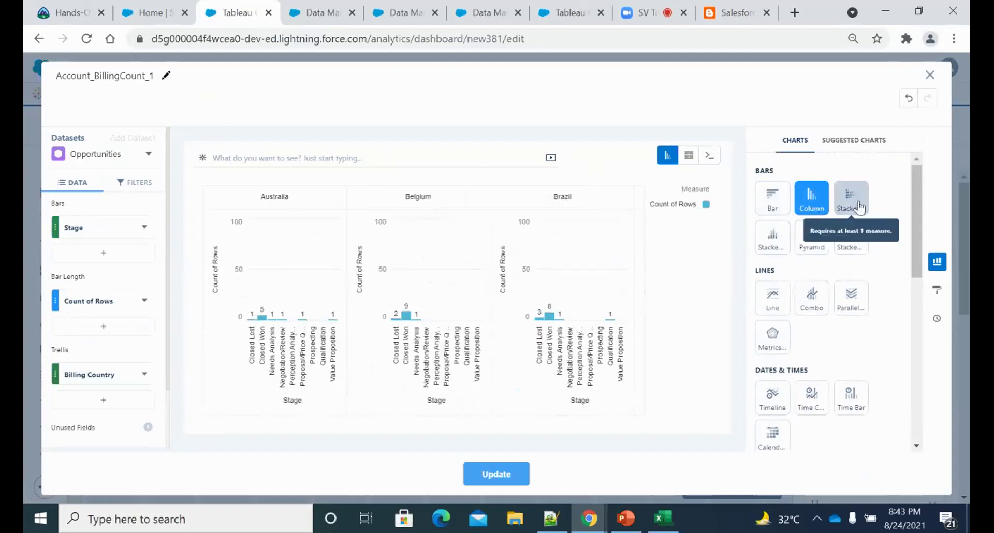
left_click(858, 208)
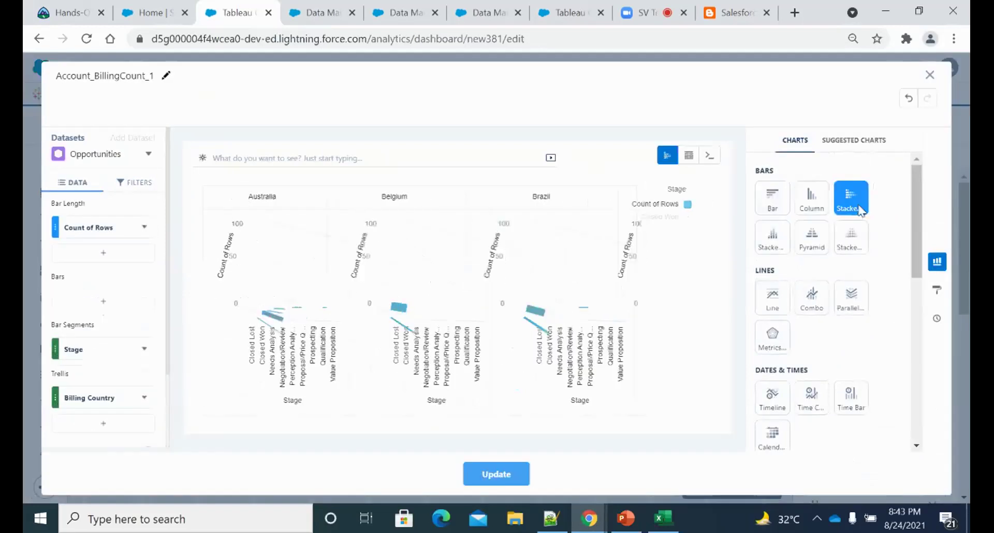
left_click(811, 248)
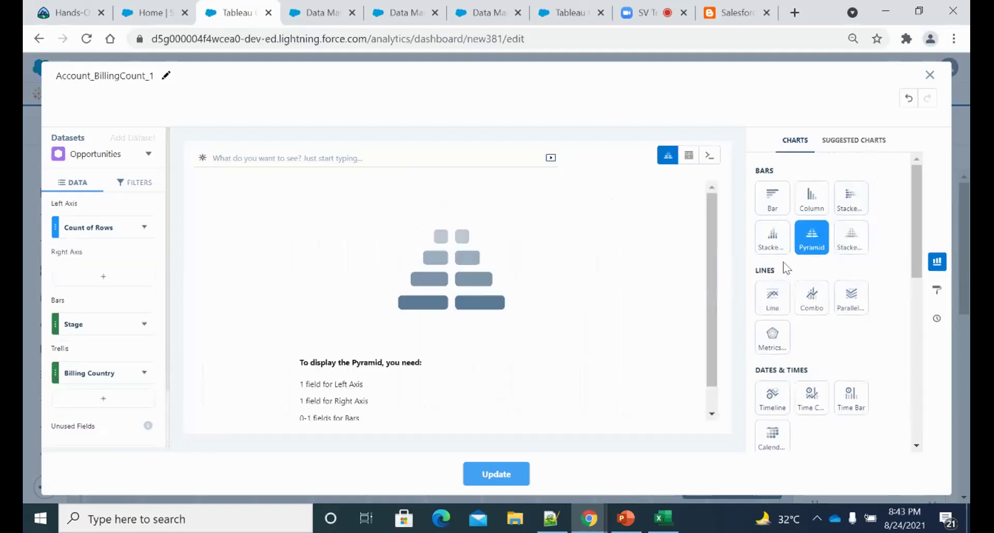
left_click(779, 247)
Try the Gauge chart type on the query and leave the lens without saving the changes
scroll(788, 293, "down", 2)
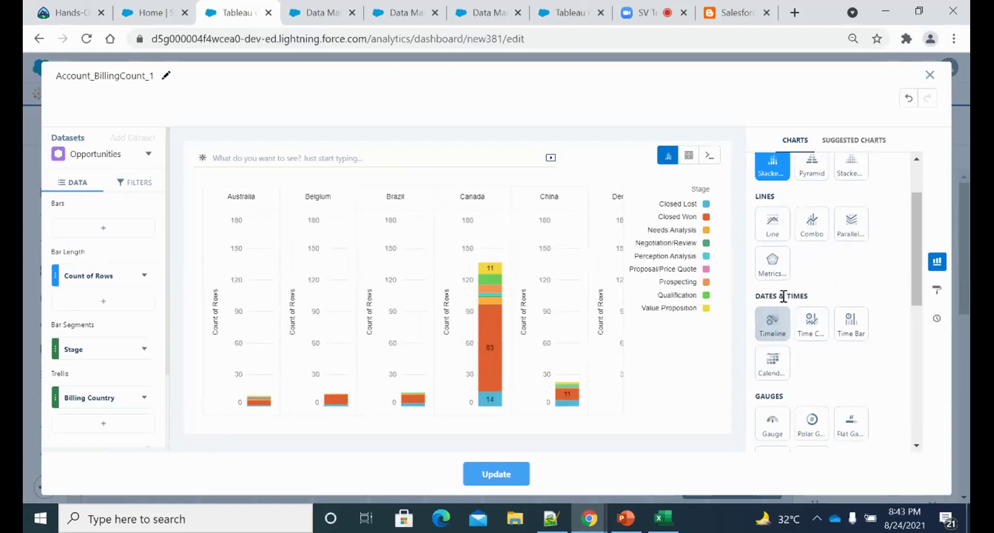
scroll(787, 295, "down", 3)
left_click(774, 279)
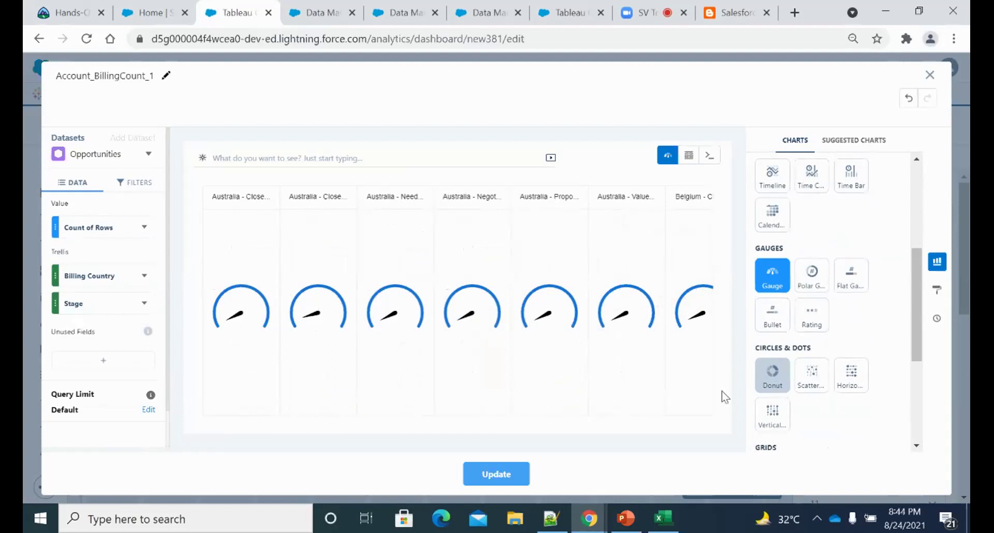
left_click(930, 84)
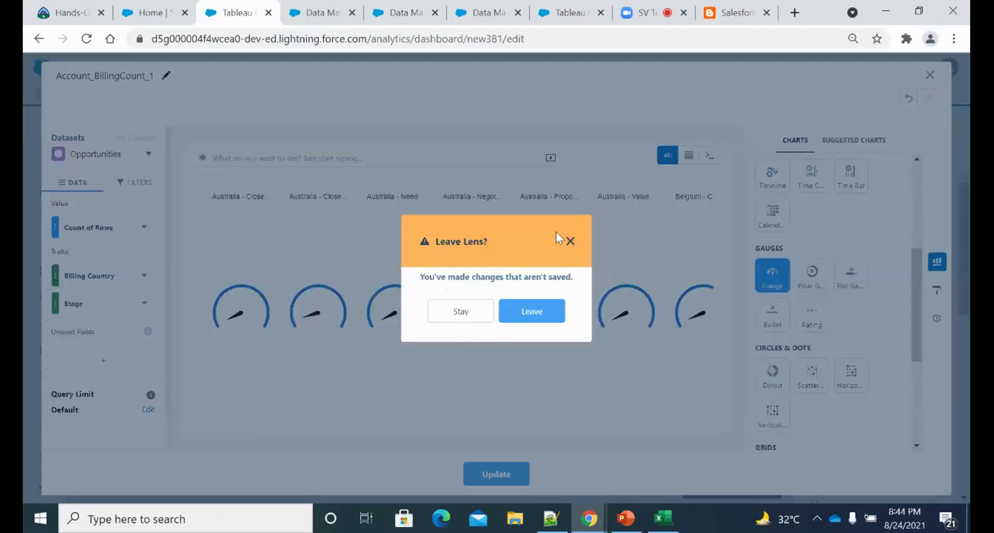
left_click(532, 311)
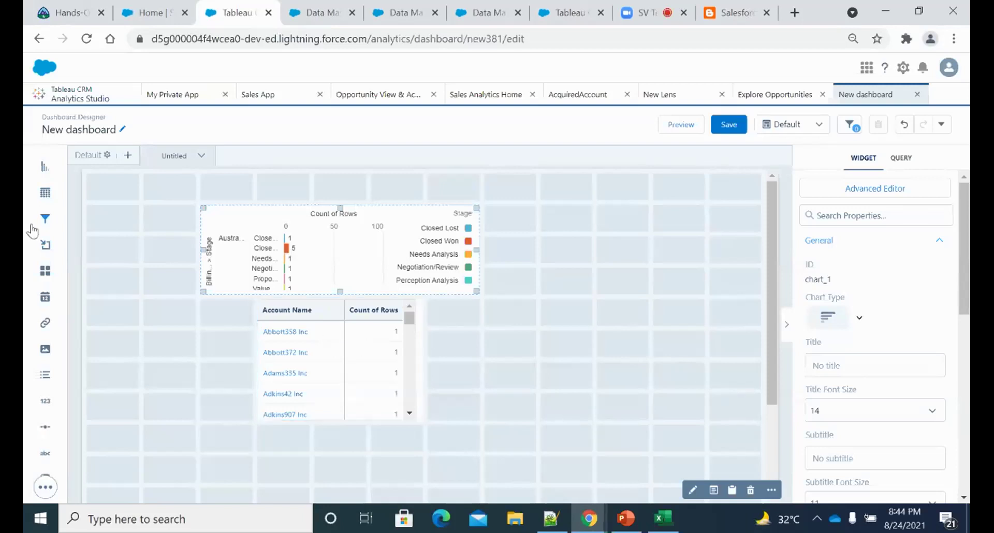
Add a filter widget to the right of the table without a data source, and preview the dashboard before resuming editing
left_click_drag(44, 220, 570, 336)
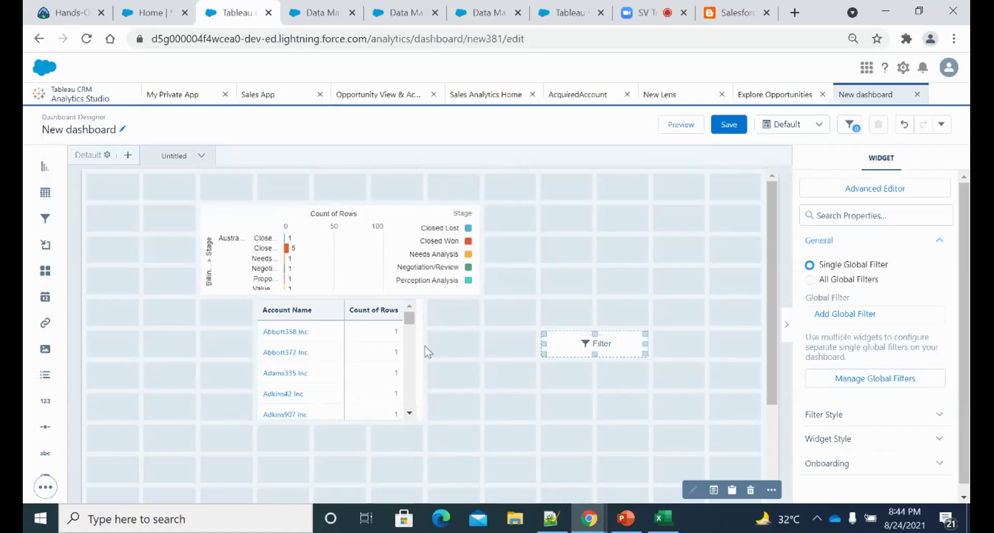
double_click(624, 344)
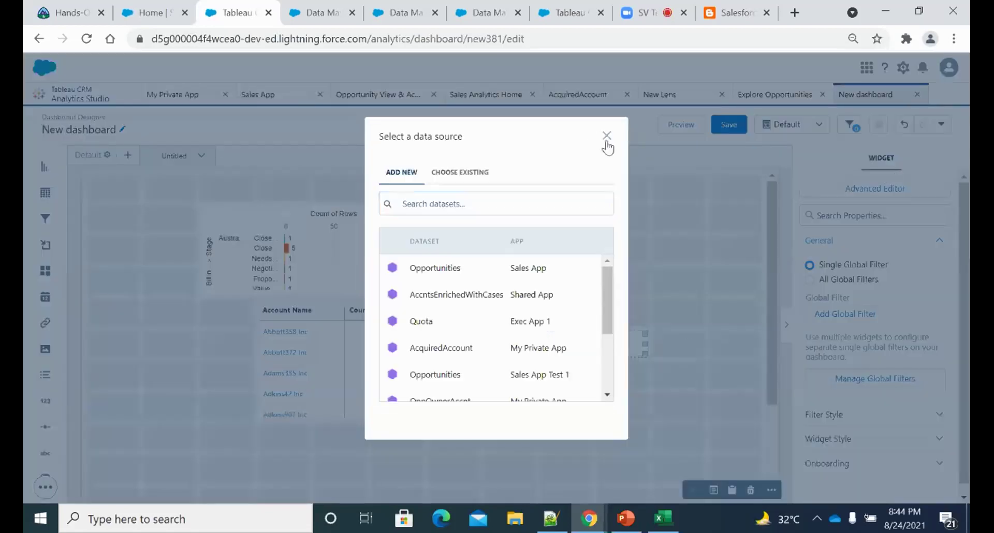
left_click(606, 136)
left_click(682, 125)
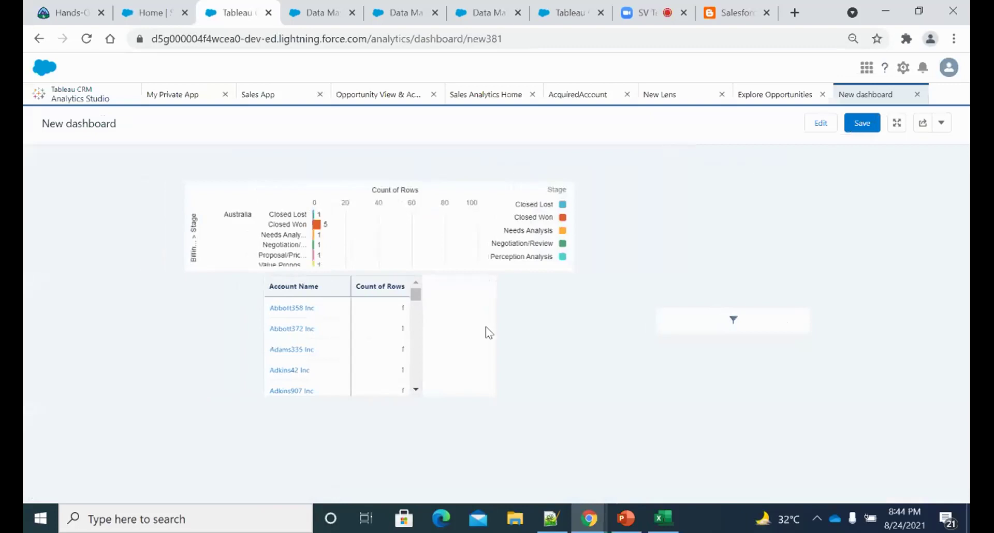
left_click(821, 124)
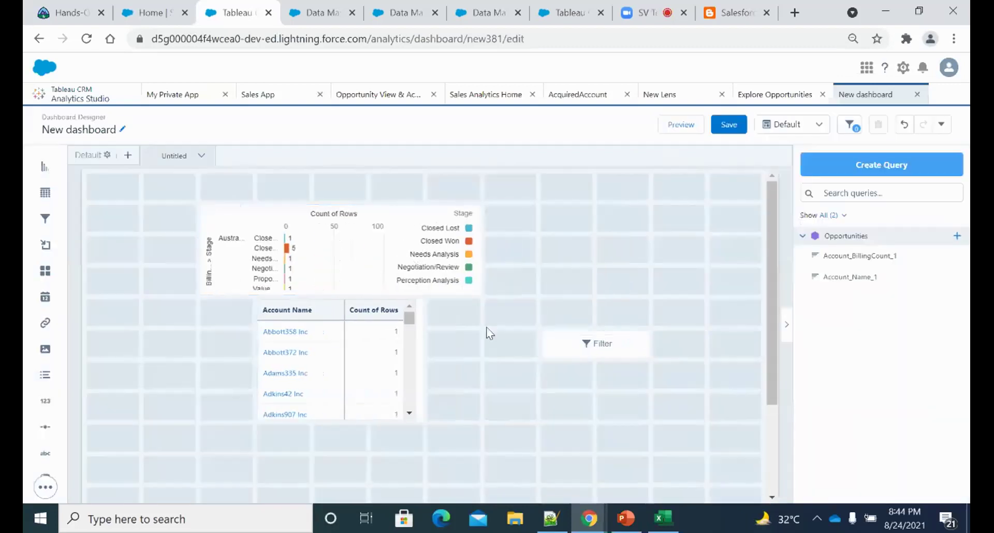
Examine the table widget's general, column and query properties
left_click(383, 346)
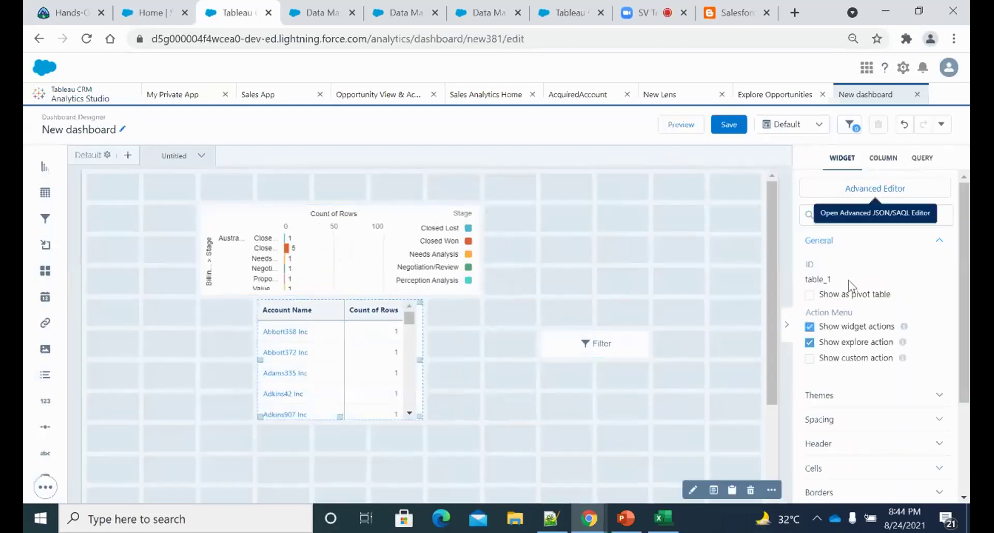
scroll(874, 333, "down", 3)
left_click(883, 158)
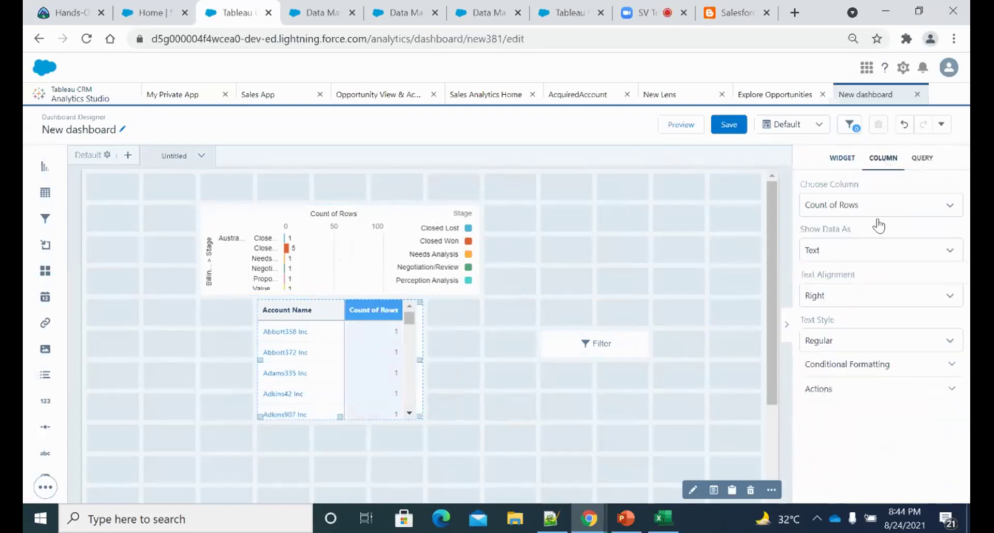
left_click(921, 159)
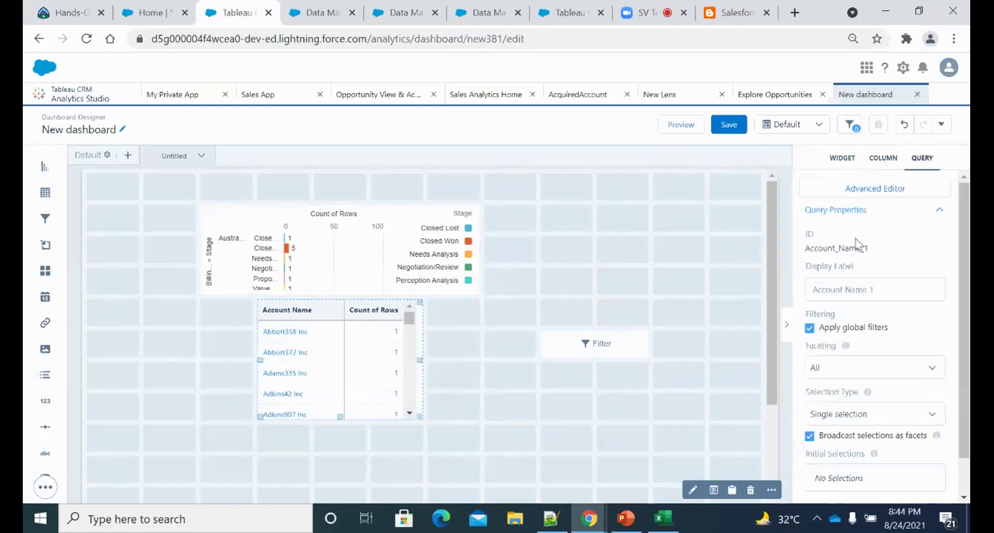
scroll(857, 243, "down", 1)
mouse_move(848, 309)
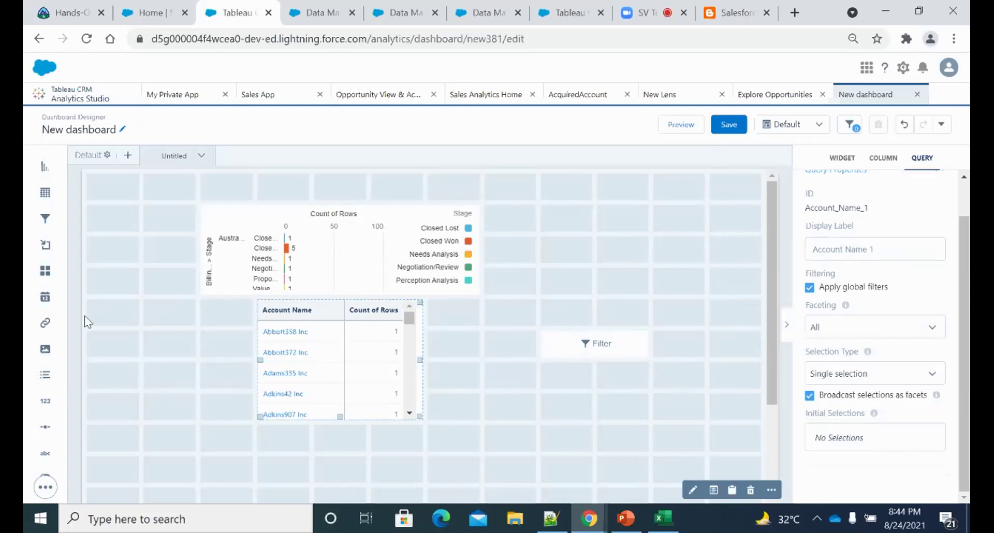
Add a toggle widget above the chart and switch to the browser tab with the Opportunity View & Account View dashboard
left_click_drag(44, 480, 156, 194)
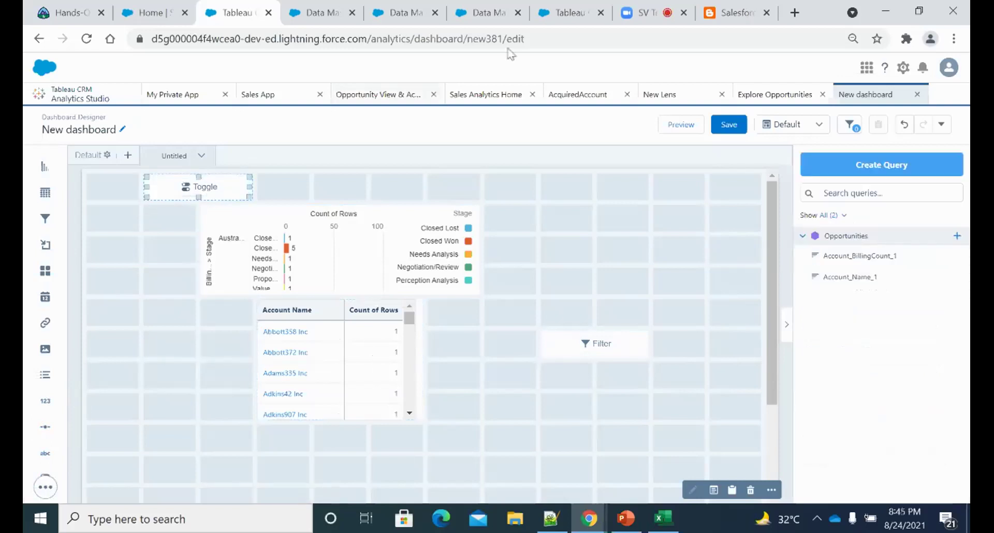
left_click(314, 12)
left_click(378, 8)
left_click(474, 12)
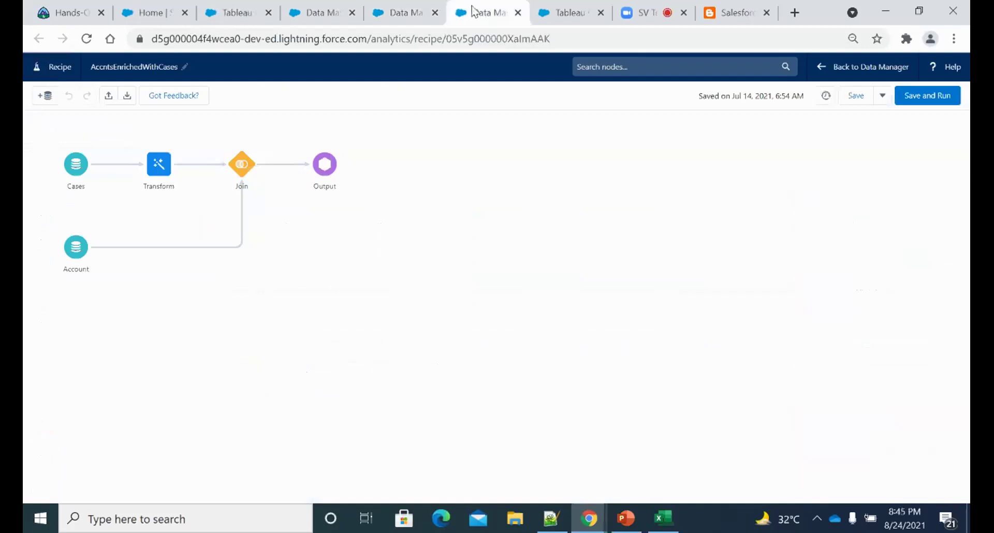
left_click(567, 12)
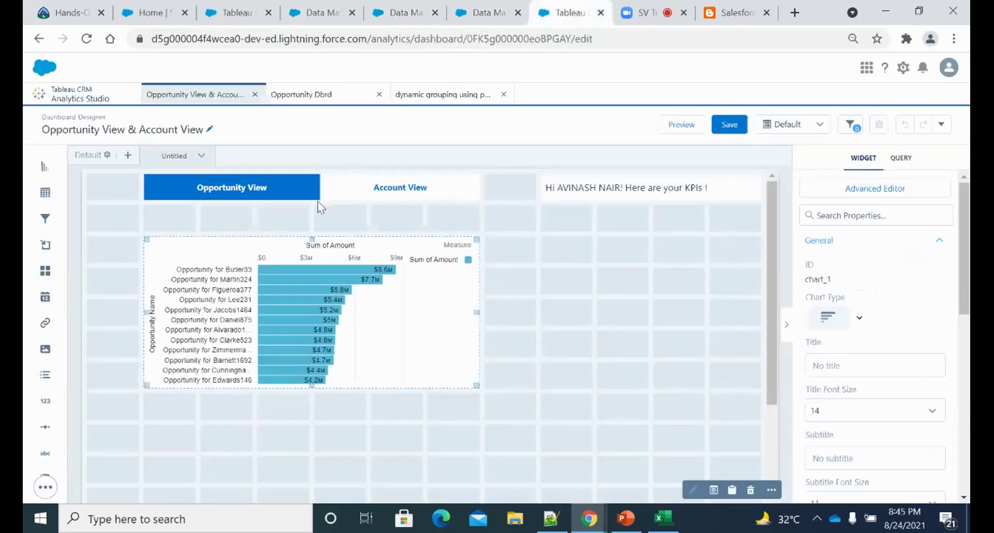
Preview the Opportunity View & Account View dashboard and toggle to Account View and back to Opportunity View
left_click(406, 189)
left_click(678, 124)
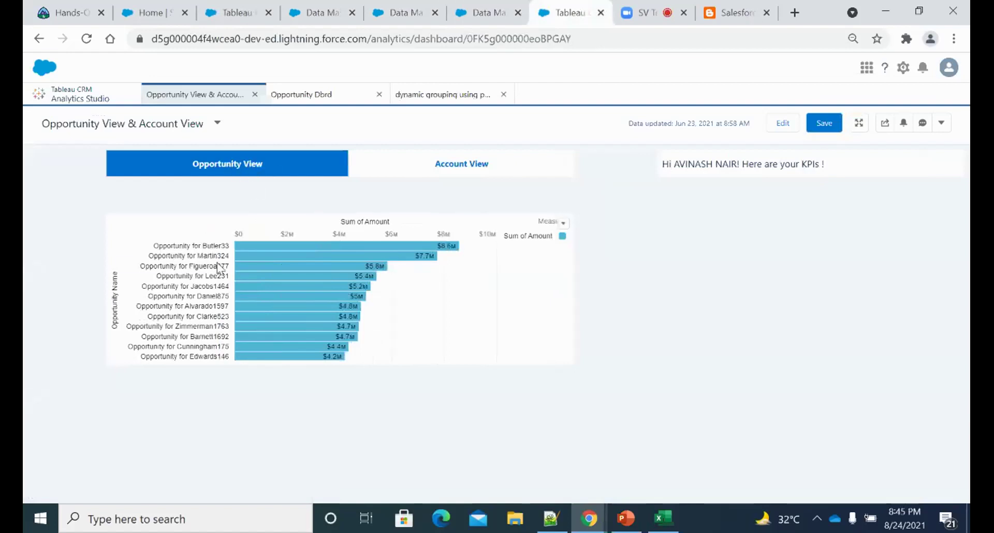
left_click(443, 170)
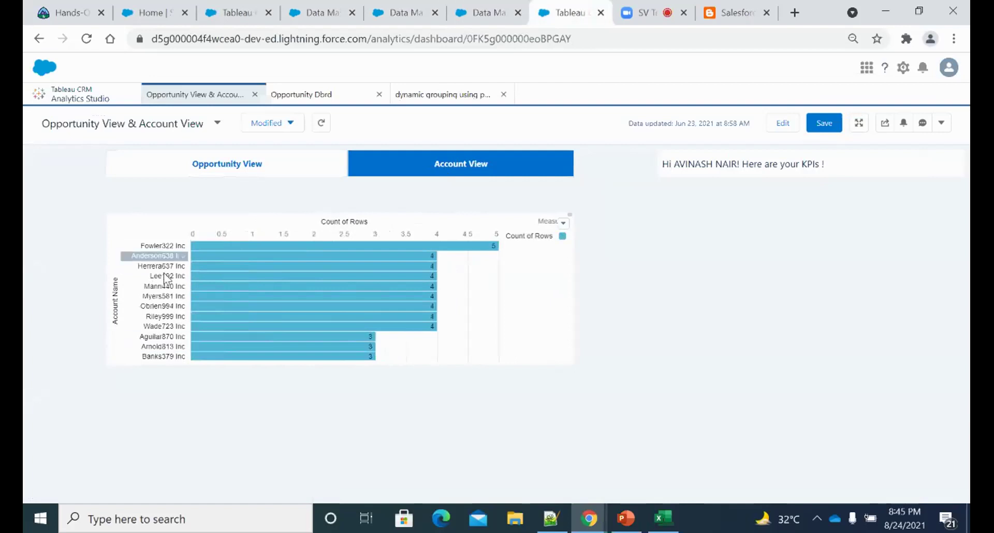
left_click(235, 173)
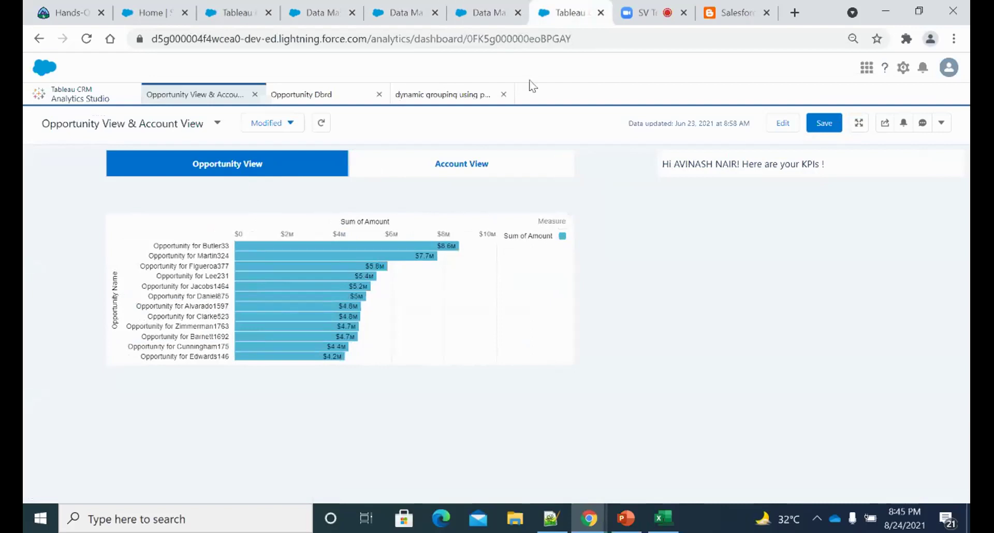
Return to the new dashboard's browser tab and add a text widget to the right of the chart
left_click(329, 14)
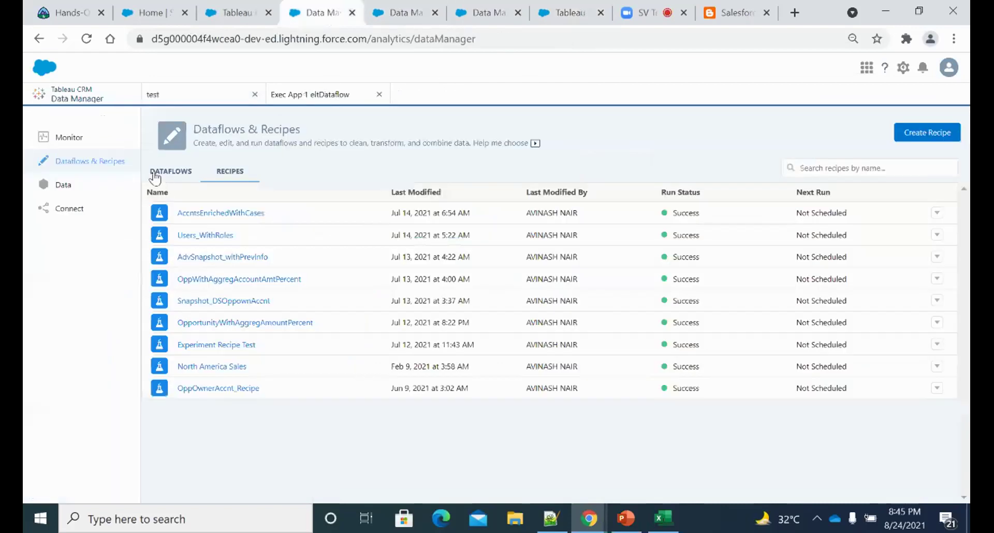
left_click(386, 14)
left_click(235, 13)
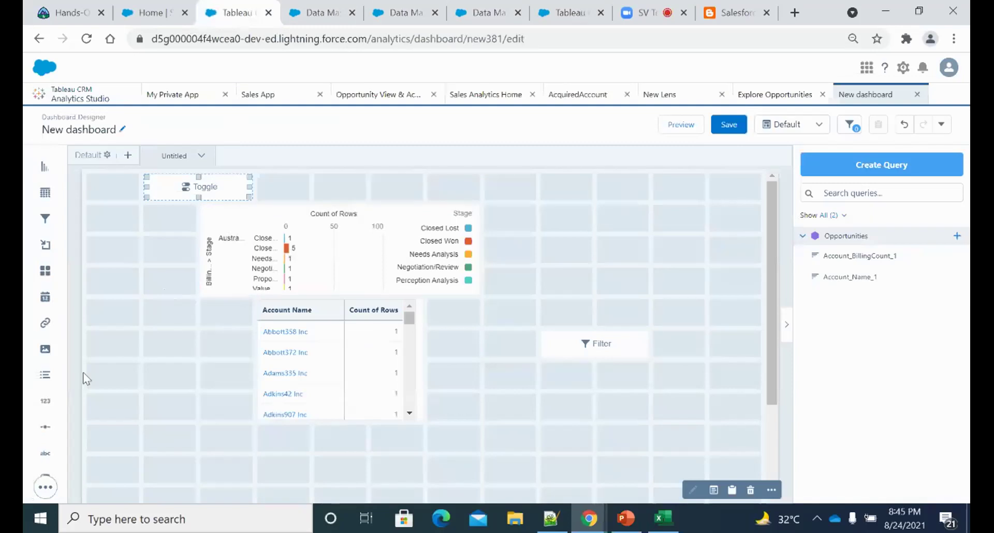
left_click_drag(46, 455, 618, 231)
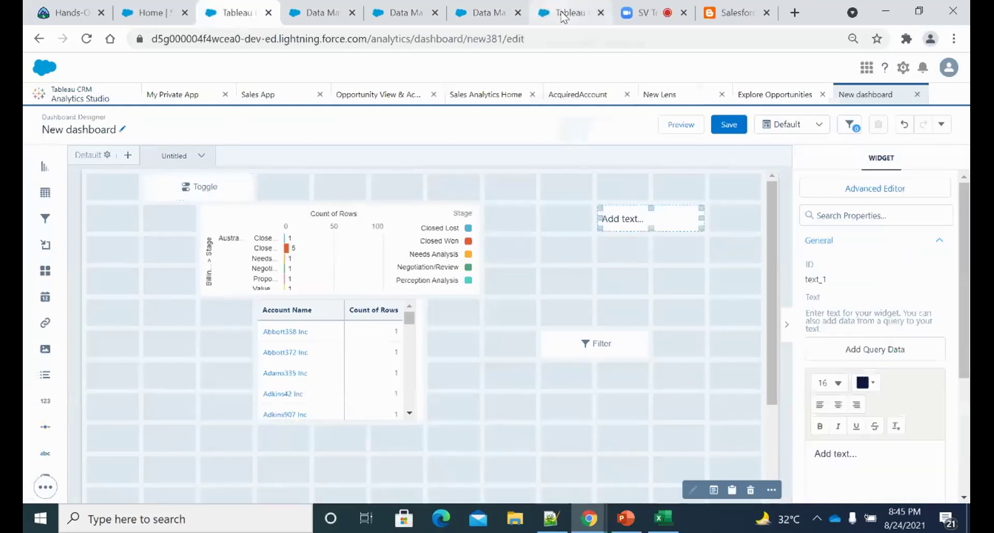
Switch to the Opportunity View & Account View dashboard to examine its greeting text widget
left_click(564, 16)
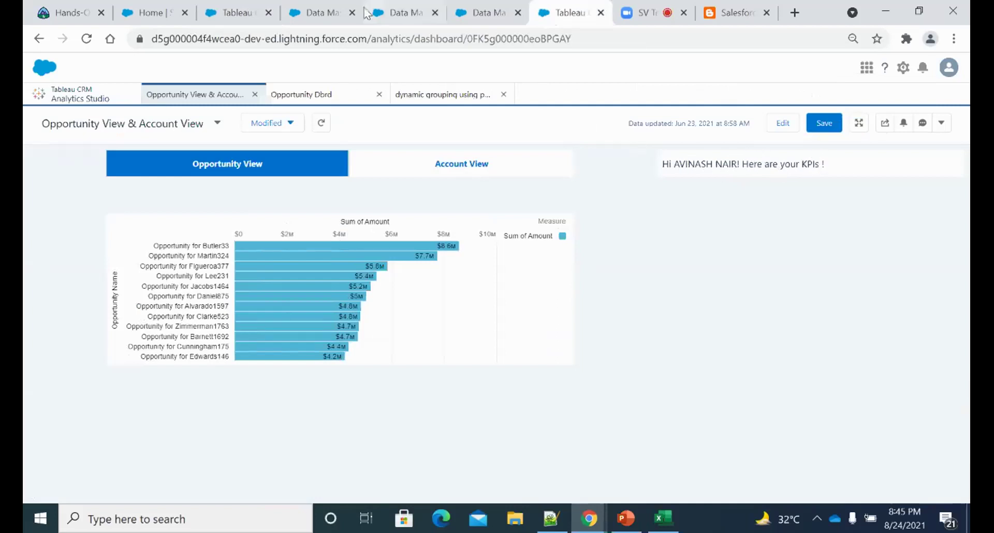
Switch to the Tableau CRM presentation in PowerPoint and advance its slide show from the Dashboard slide to the Lens slide
left_click(491, 12)
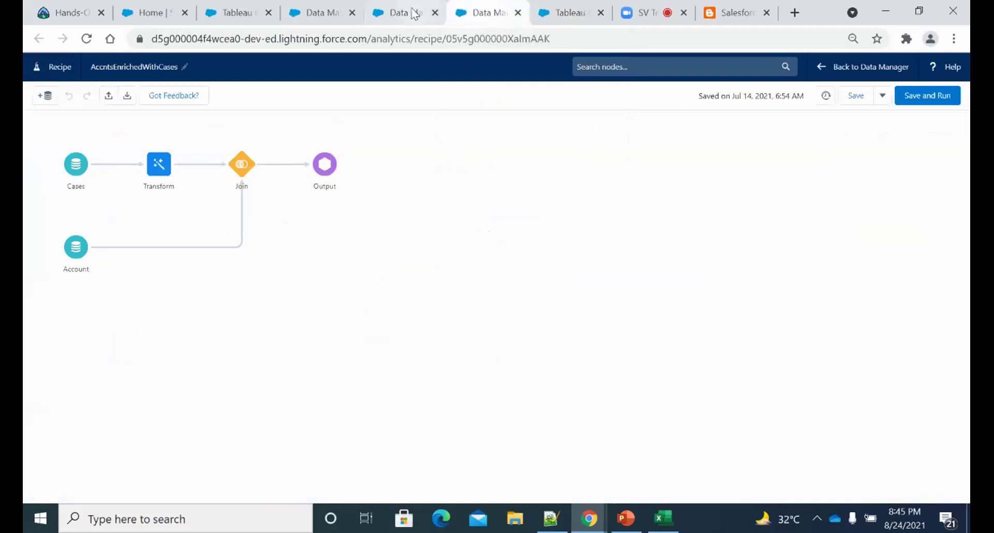
left_click(235, 13)
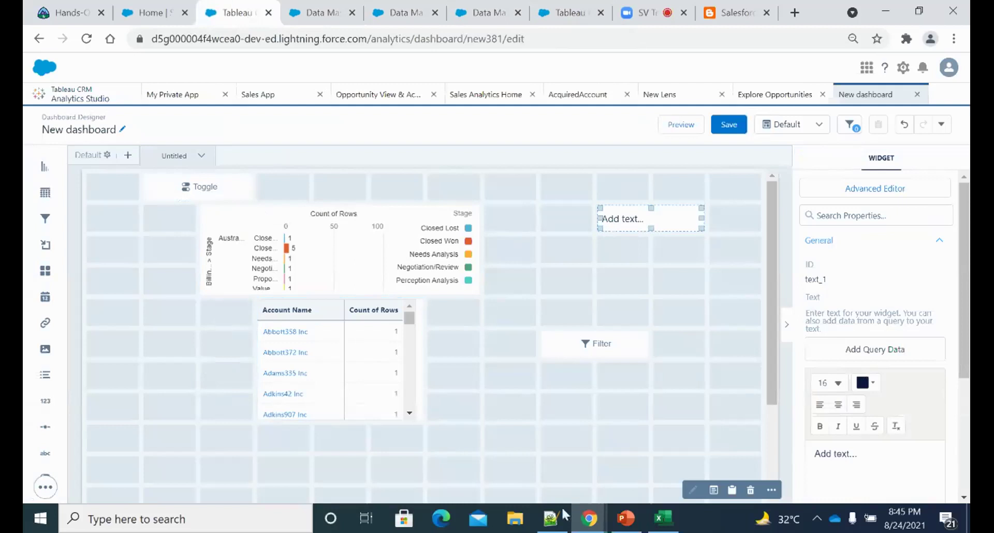
left_click(648, 524)
left_click(589, 519)
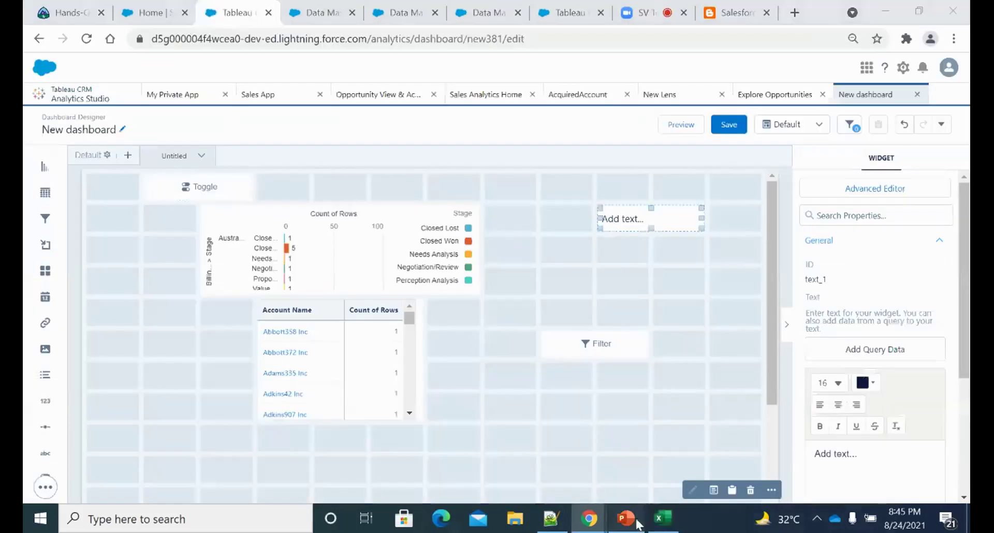
left_click(626, 518)
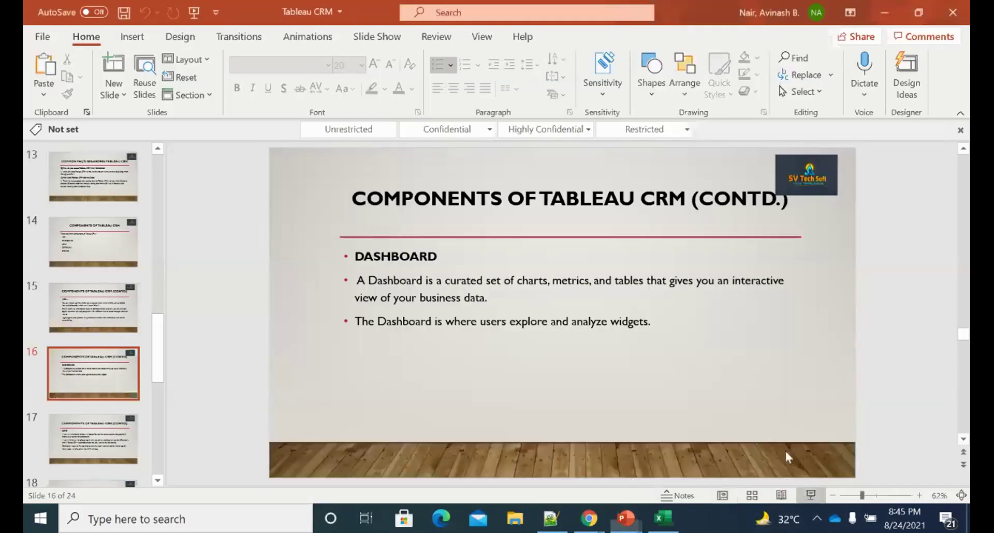
left_click(811, 496)
left_click(699, 303)
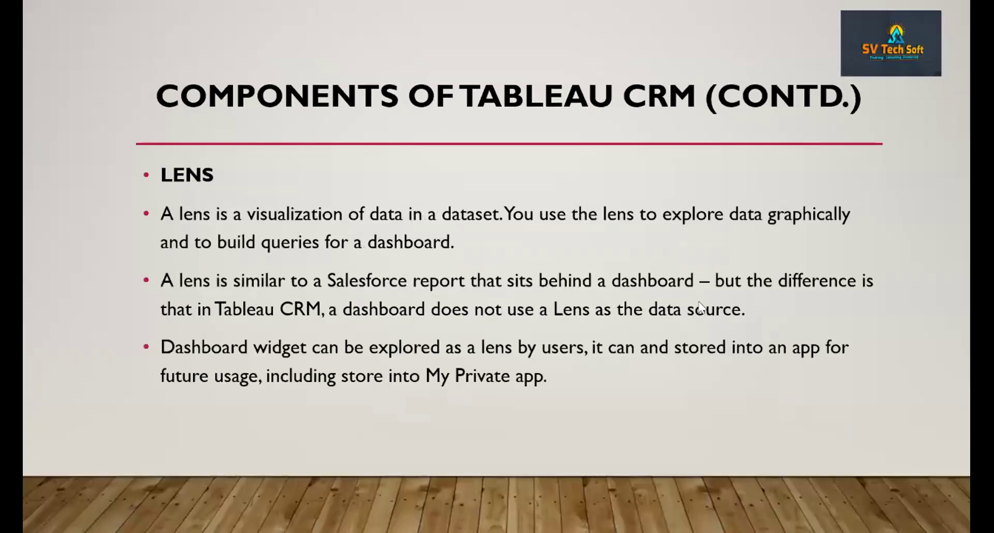
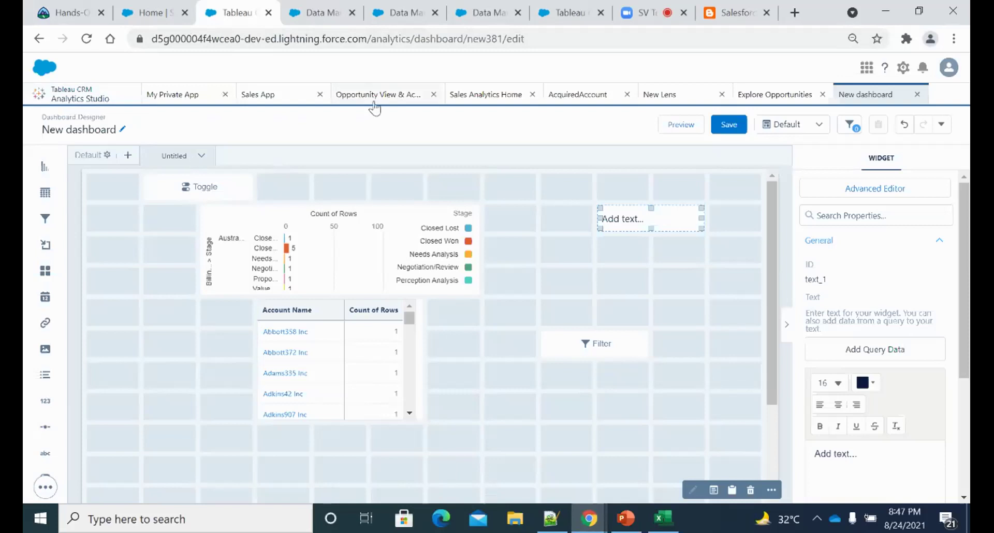
Switch back to the browser and preview the Opportunity Dbrd dashboard
left_click(569, 15)
left_click(405, 103)
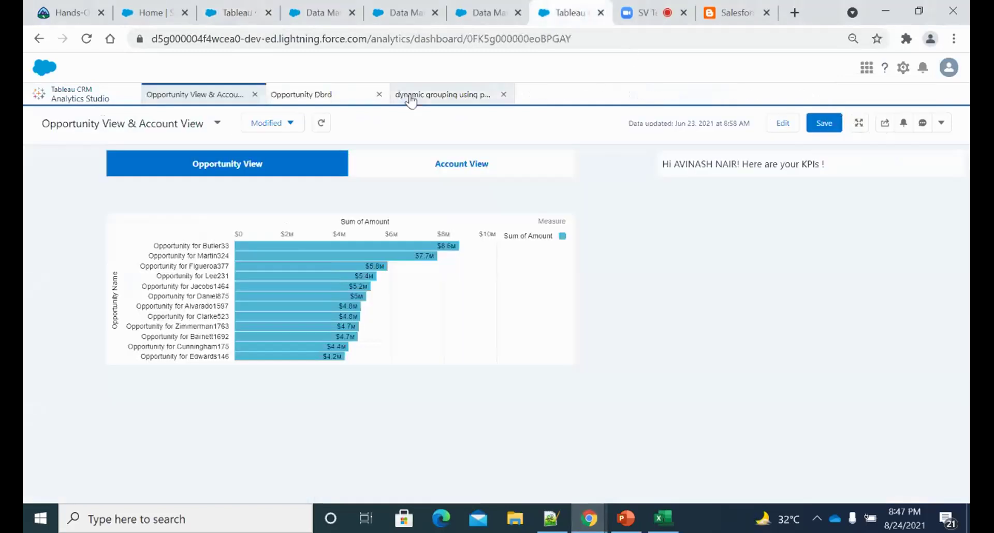
left_click(331, 94)
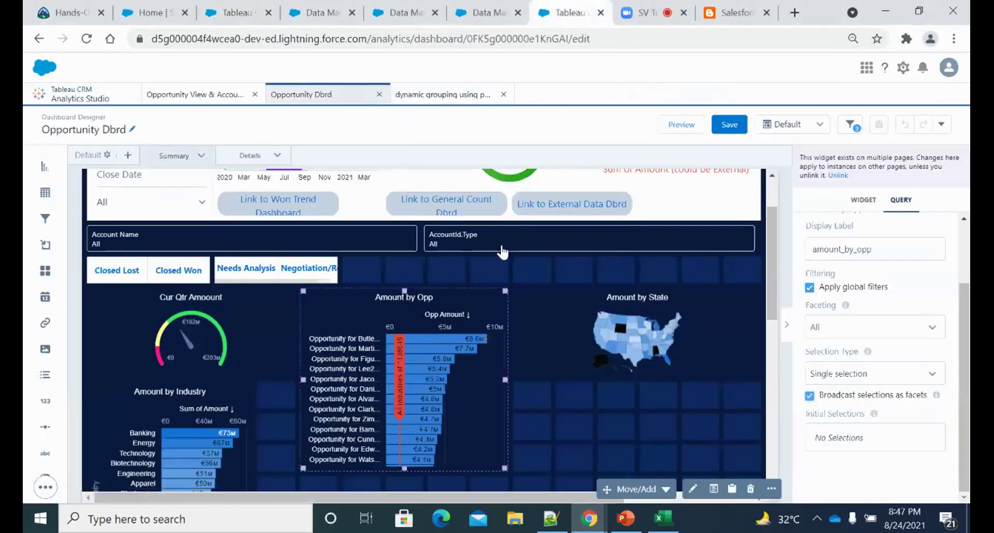
scroll(446, 310, "down", 3)
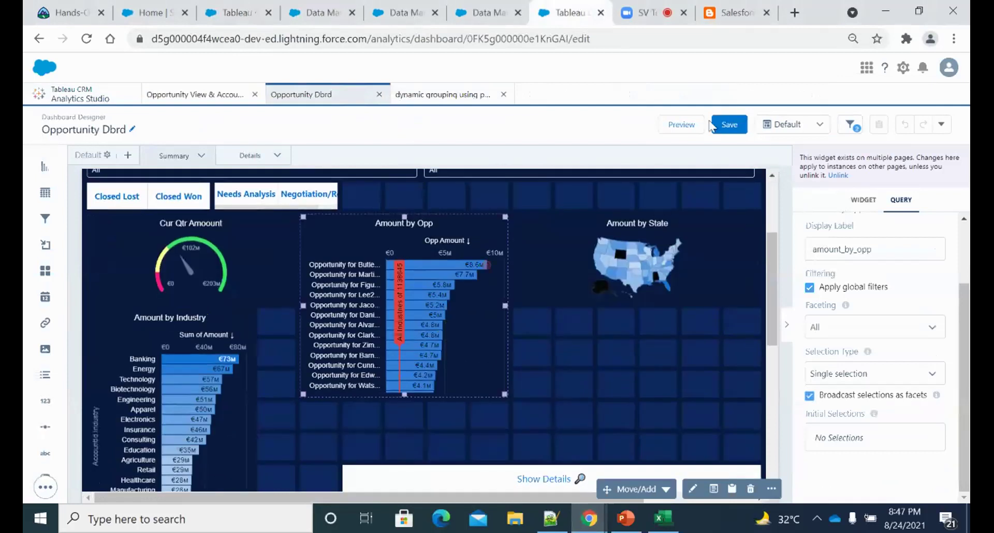
left_click(680, 124)
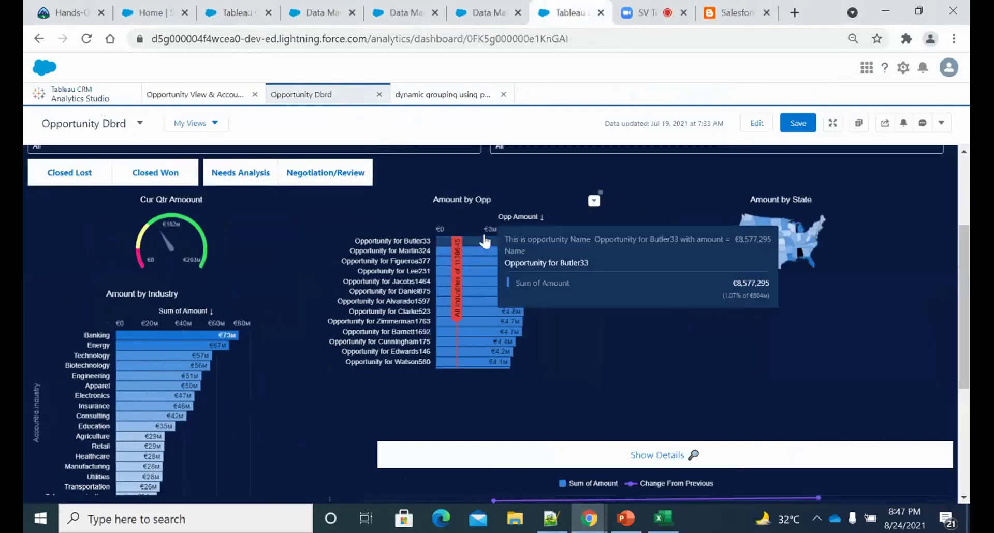
Facet the dashboard by the first, eighth and second opportunities in the Amount by Opp chart, returning to the first
left_click(487, 243)
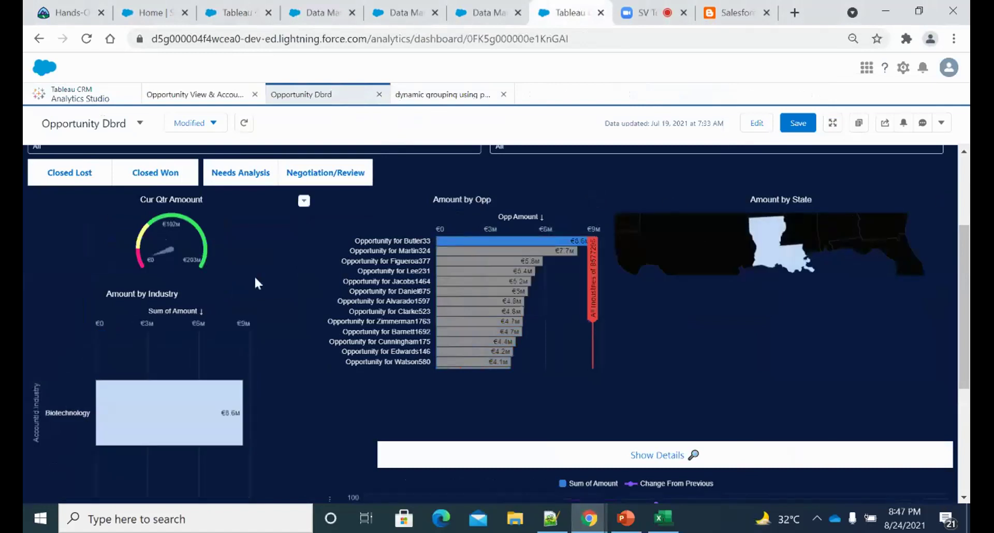
left_click(491, 311)
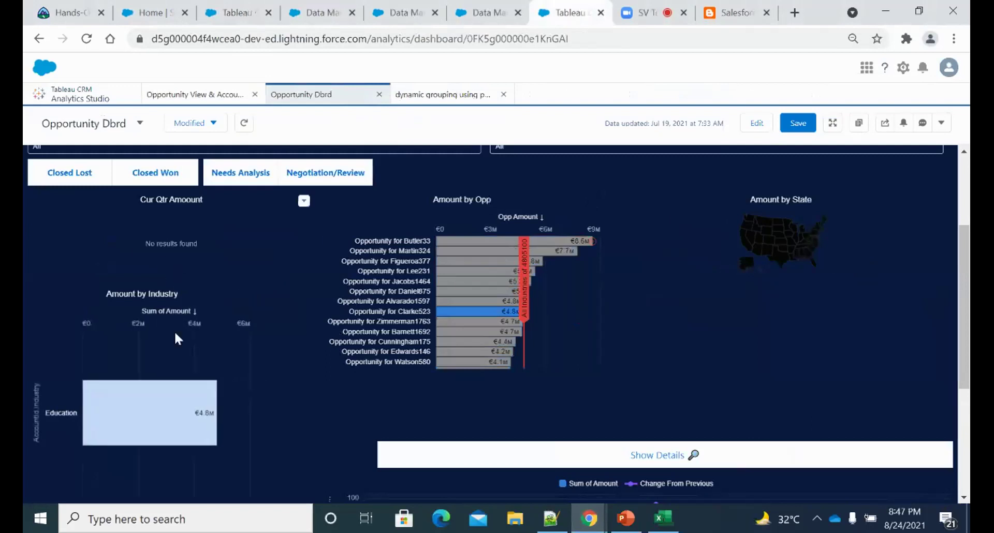
left_click(468, 253)
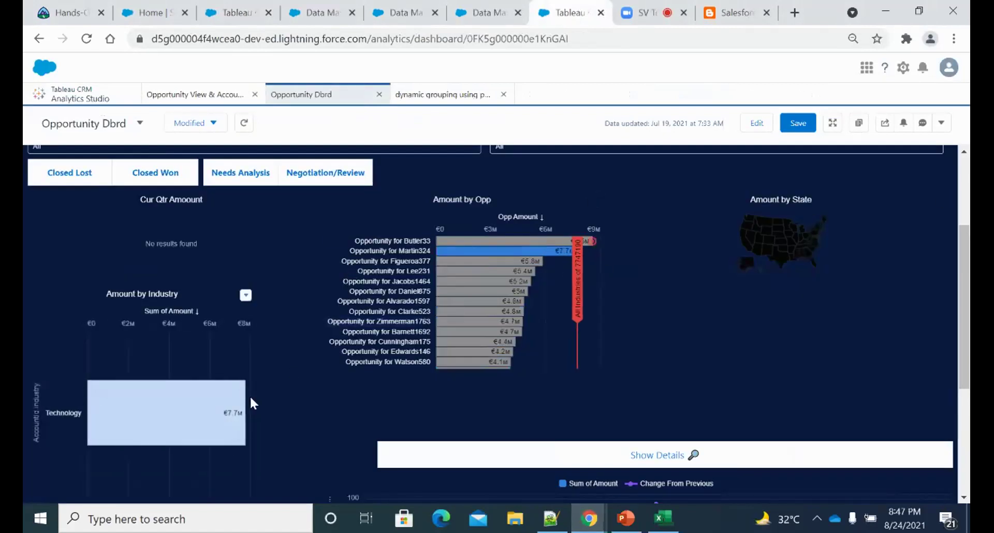
left_click(493, 241)
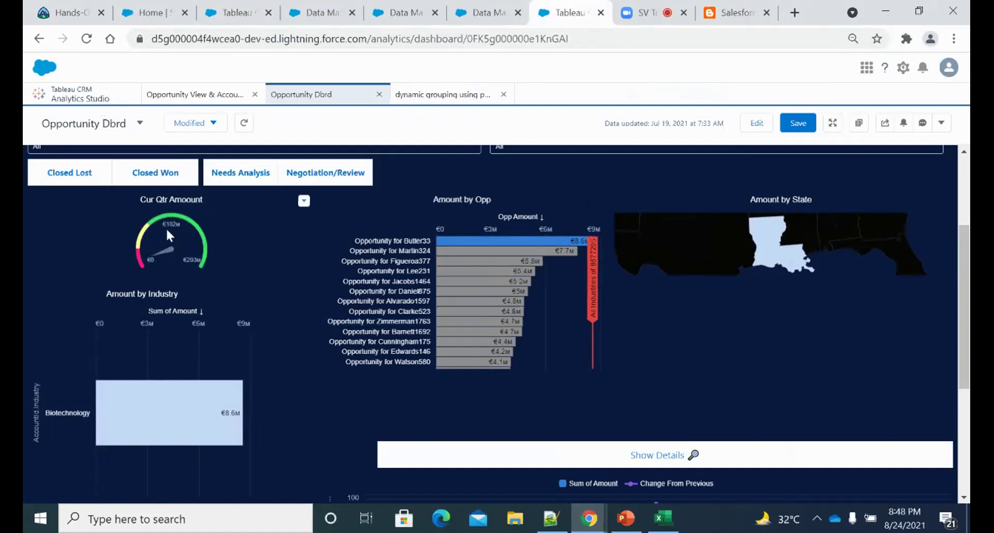
Examine how the selected opportunity filters the other widgets, from the Opportunity Dashboard header to the Product Family chart
scroll(465, 248, "up", 3)
scroll(713, 244, "down", 1)
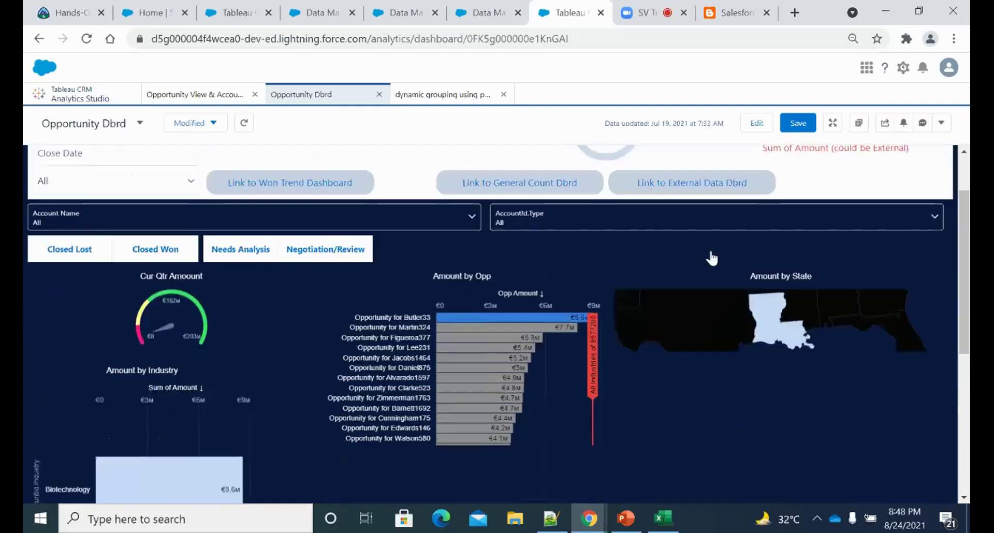
scroll(710, 257, "up", 1)
scroll(373, 207, "down", 2)
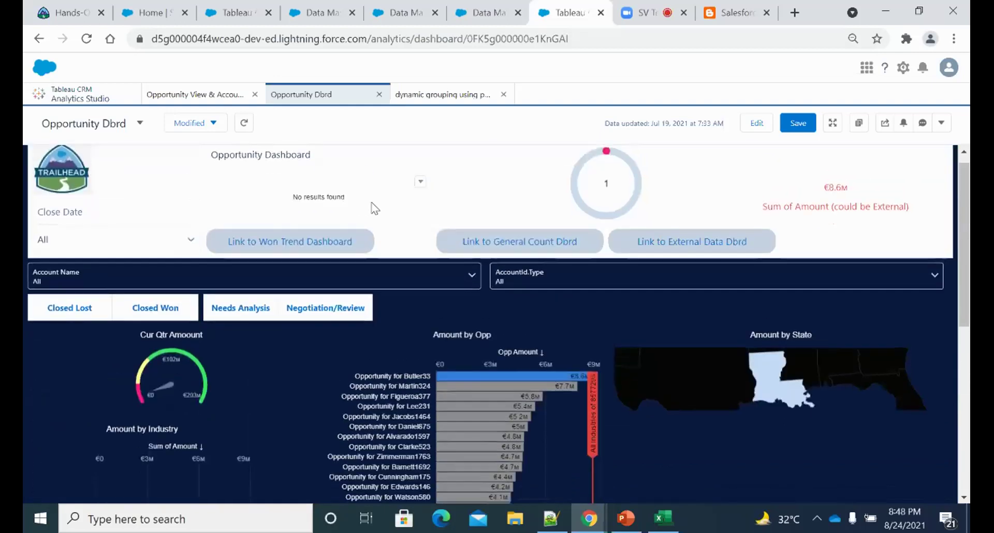
scroll(436, 248, "down", 8)
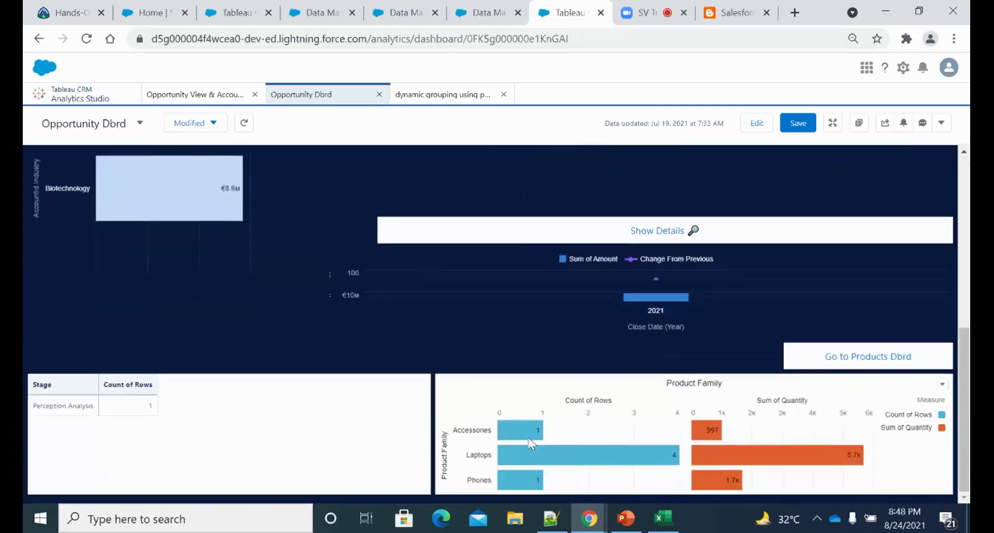
scroll(666, 383, "up", 4)
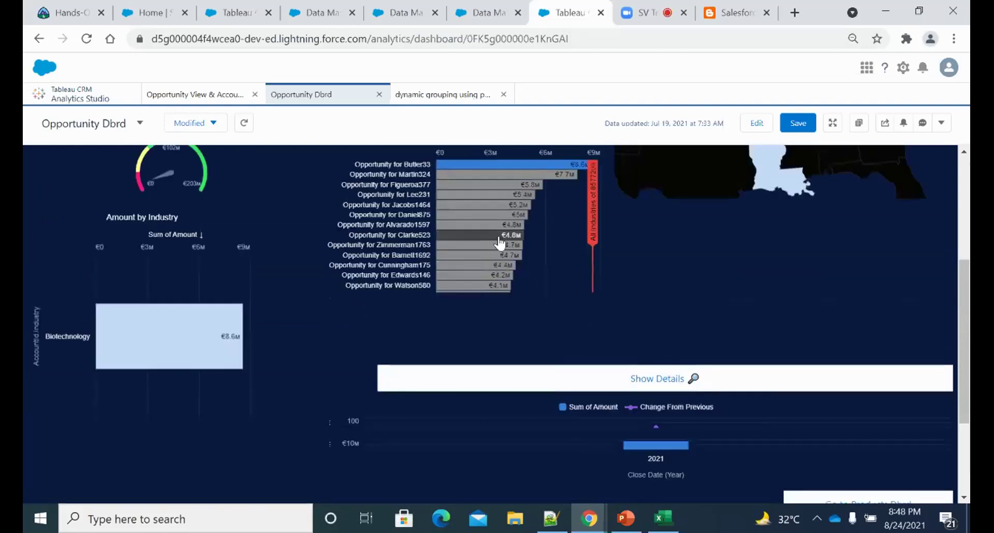
scroll(629, 284, "down", 4)
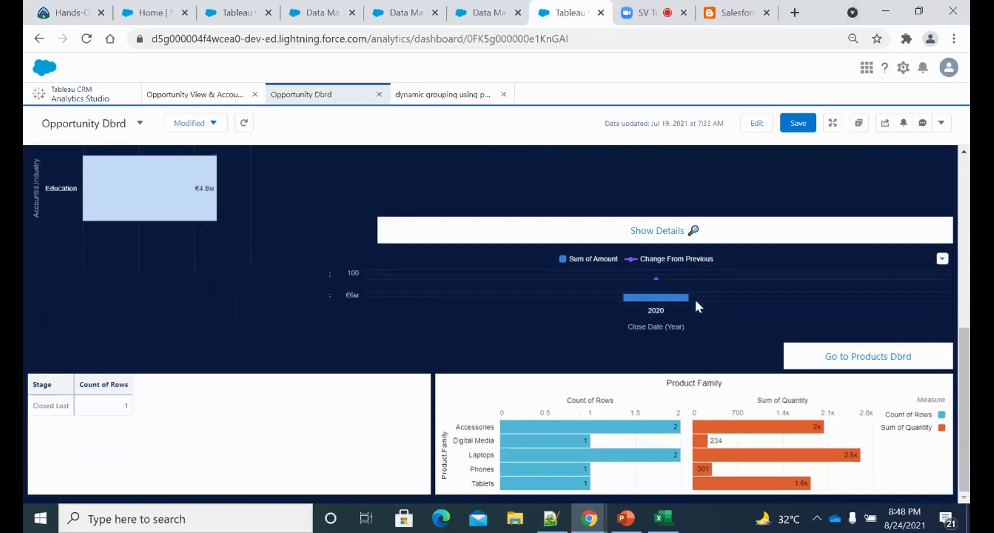
Select the fifth opportunity in the Amount by Opp chart and review the faceted map, industry, stage and product family widgets
scroll(695, 299, "up", 3)
left_click(502, 207)
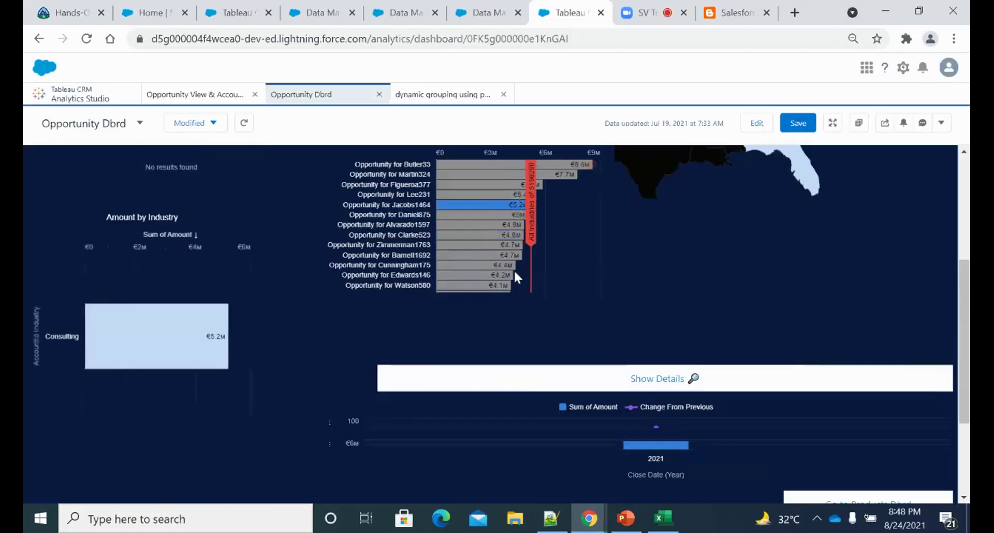
scroll(580, 337, "up", 3)
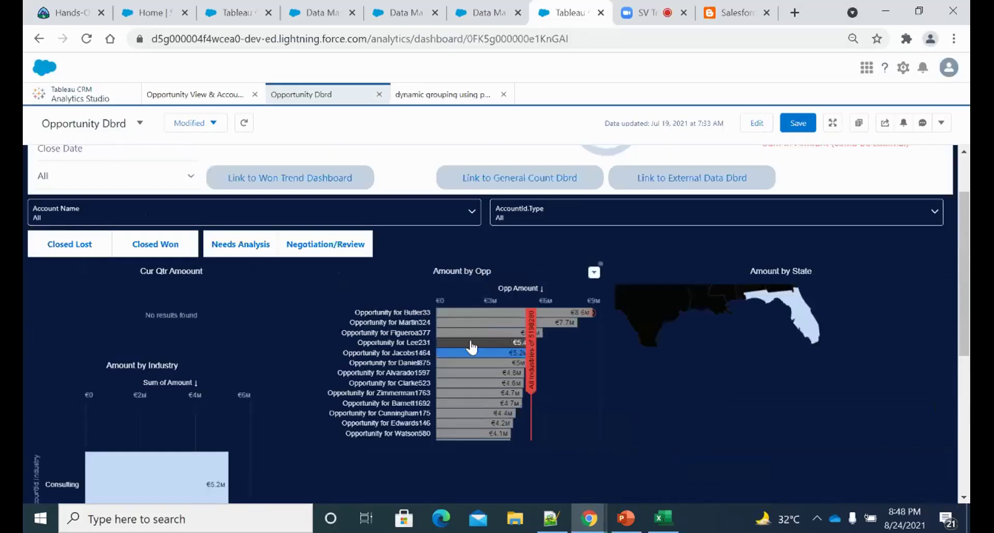
scroll(526, 346, "down", 3)
scroll(741, 357, "down", 1)
scroll(742, 358, "down", 5)
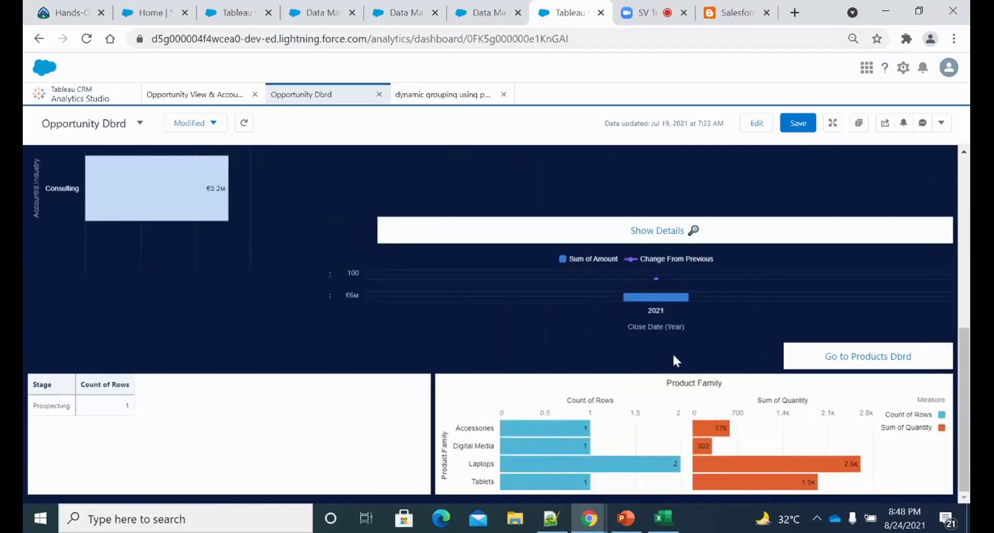
Preview the dynamic grouping using pages dashboard, show its Type page and return to the Industry page
left_click(456, 96)
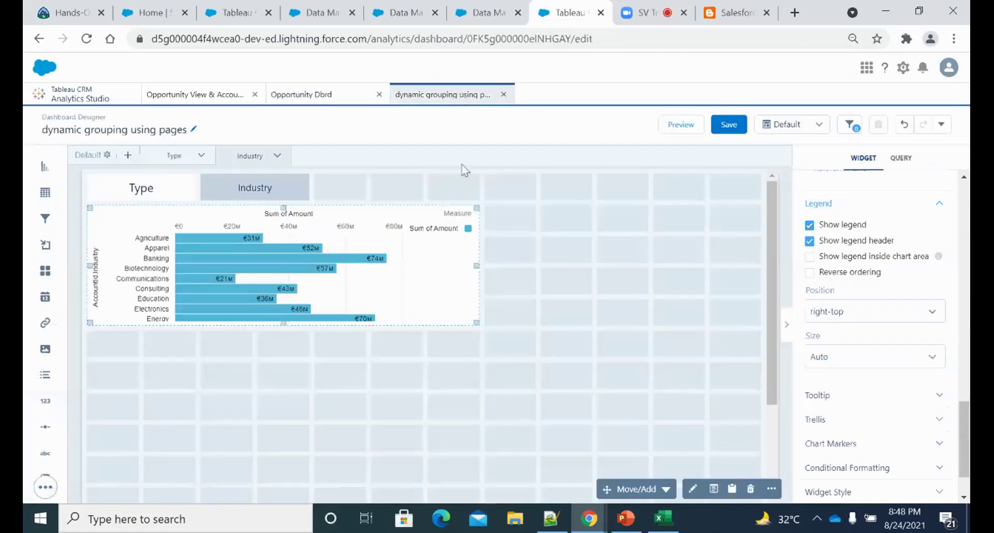
left_click(683, 125)
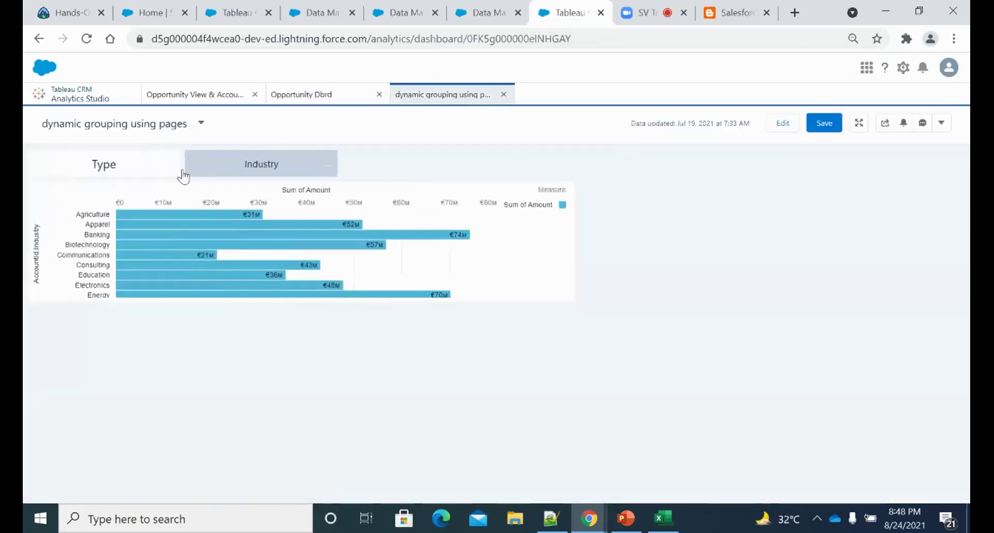
left_click(134, 165)
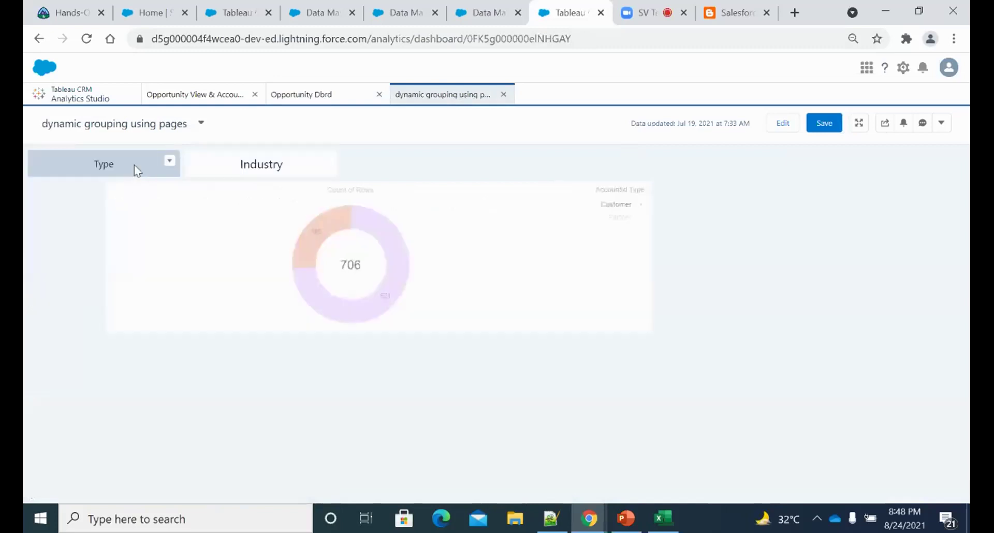
left_click(239, 170)
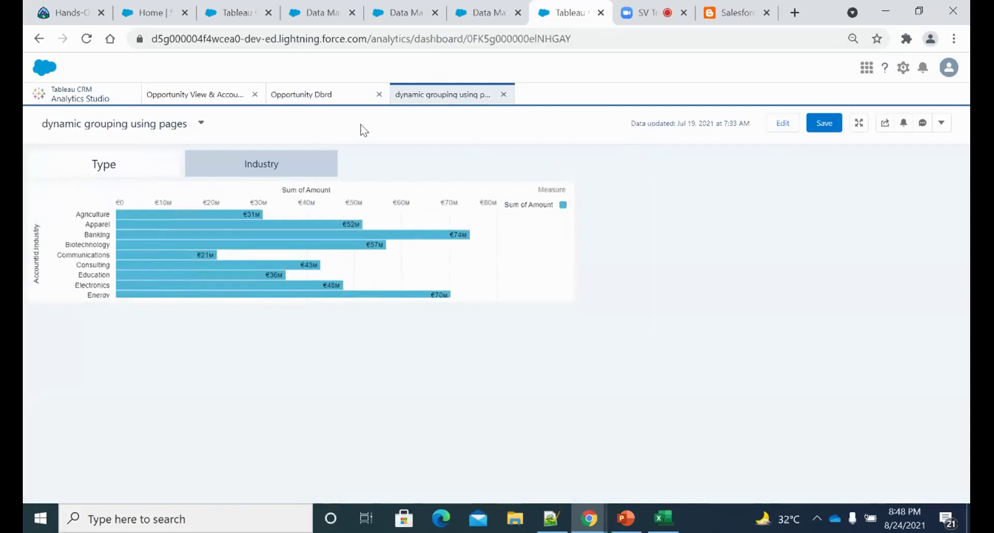
Open the Salesforce Tableau CRM course page and highlight the Introduction subtopics, Set Up Access & Security and Data-Layer in the syllabus
left_click(738, 13)
scroll(335, 214, "up", 2)
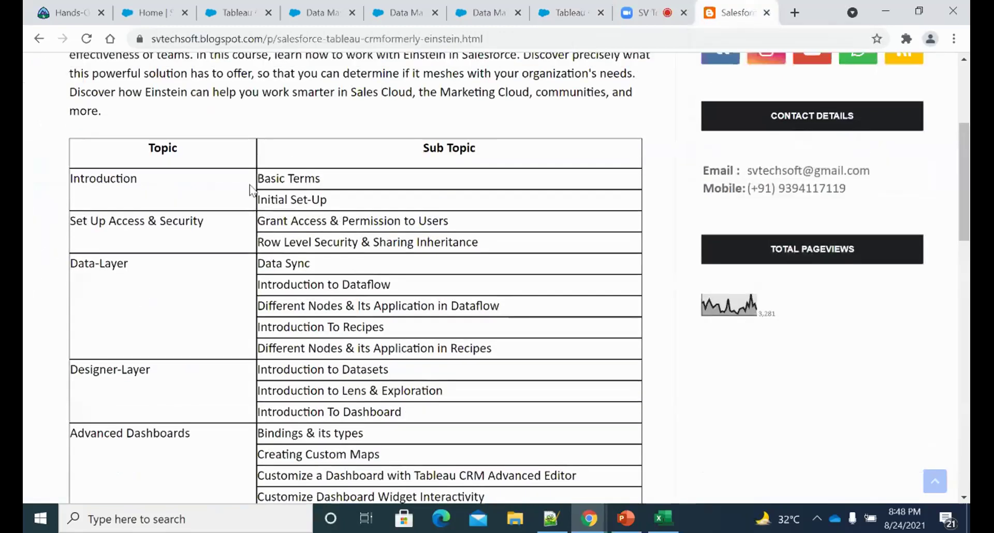
left_click_drag(258, 178, 322, 200)
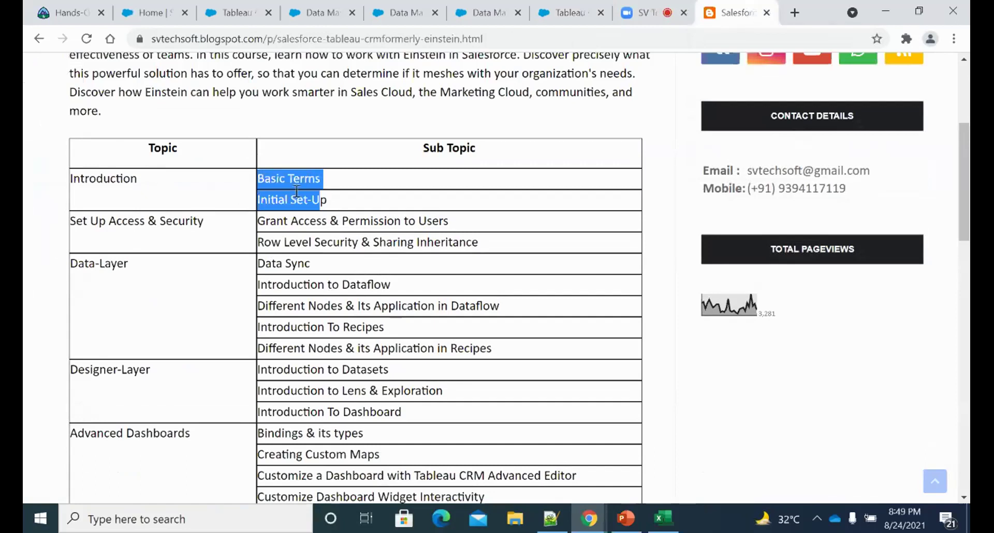
scroll(307, 188, "down", 2)
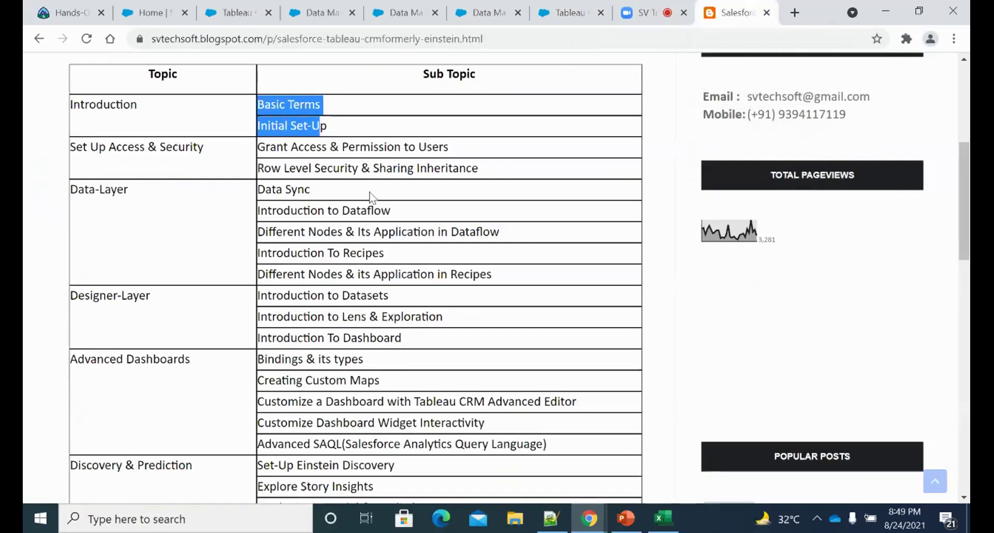
left_click_drag(141, 146, 197, 147)
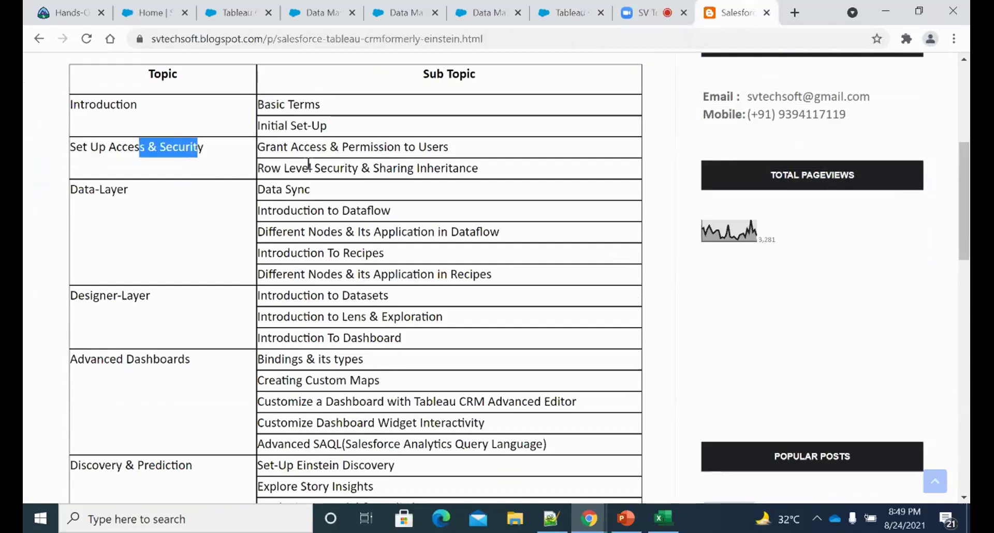
scroll(330, 162, "down", 1)
left_click_drag(105, 115, 248, 133)
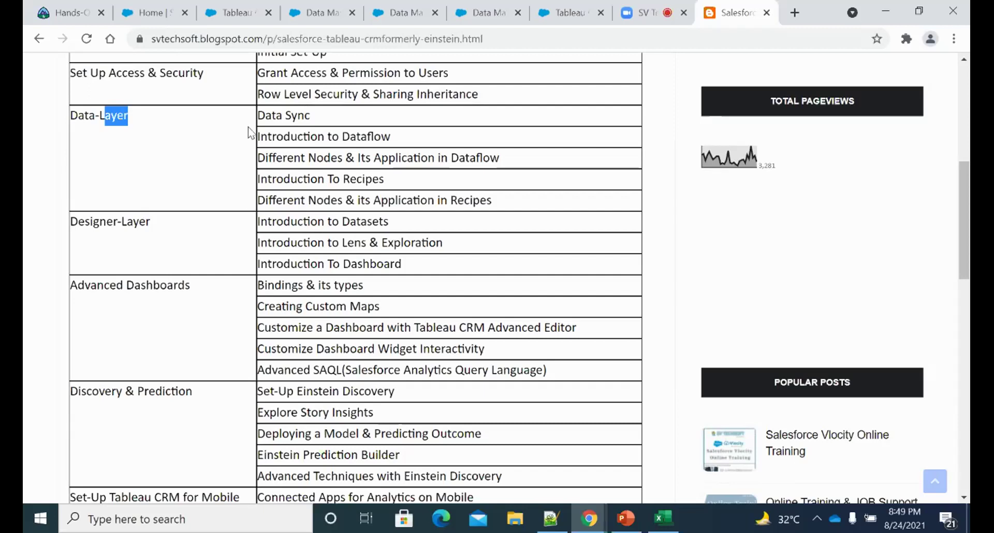
Review the Exec App 1 eltDataflow in Data Manager and return to the dynamic grouping using pages dashboard
left_click(319, 19)
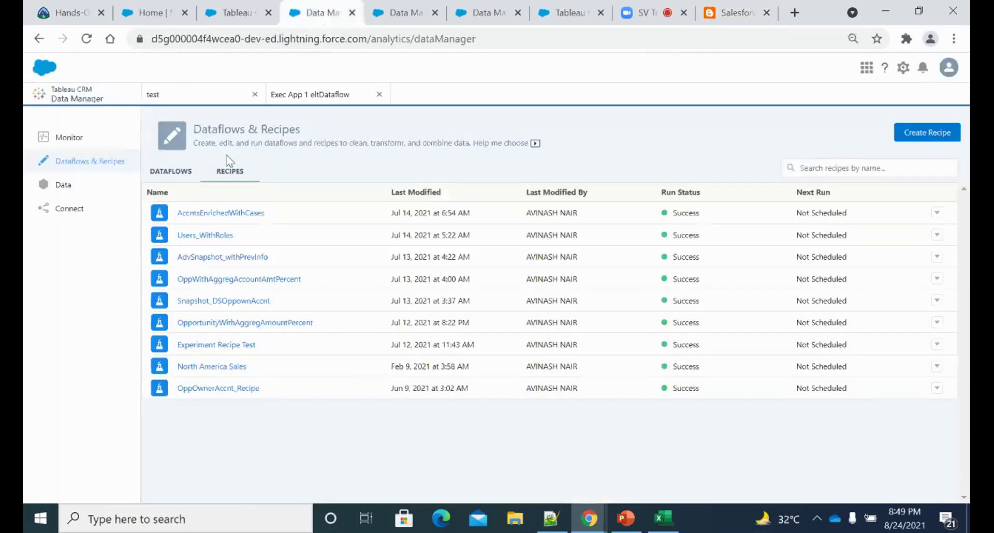
left_click(310, 96)
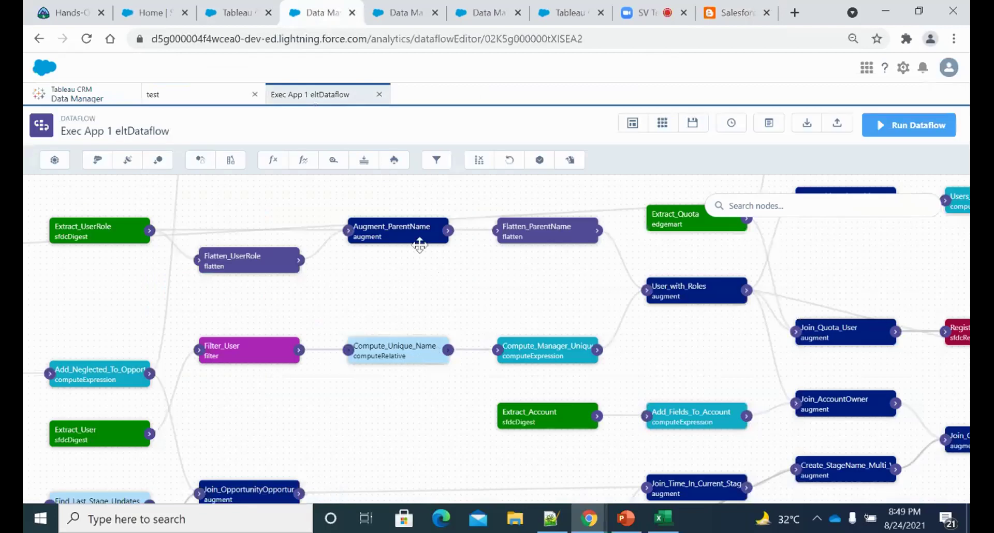
left_click(403, 13)
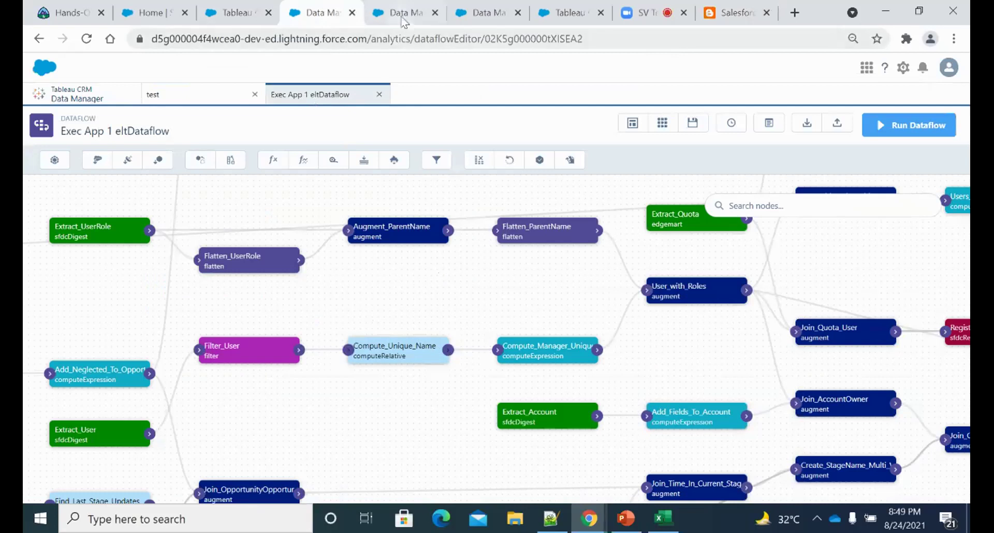
left_click(484, 14)
left_click(561, 14)
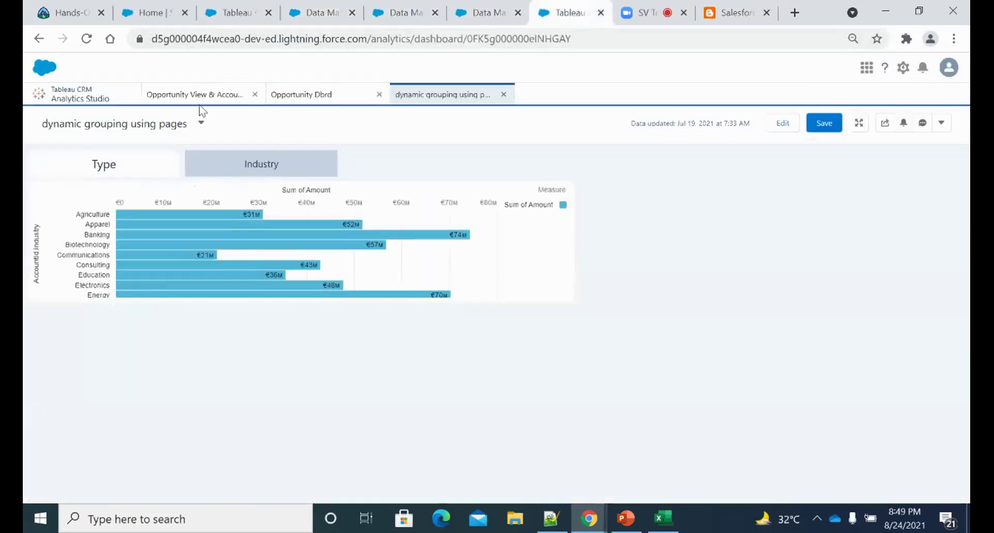
Show the Opportunity View & Account View dashboard and the AccntsEnrichedWithCases recipe
left_click(200, 97)
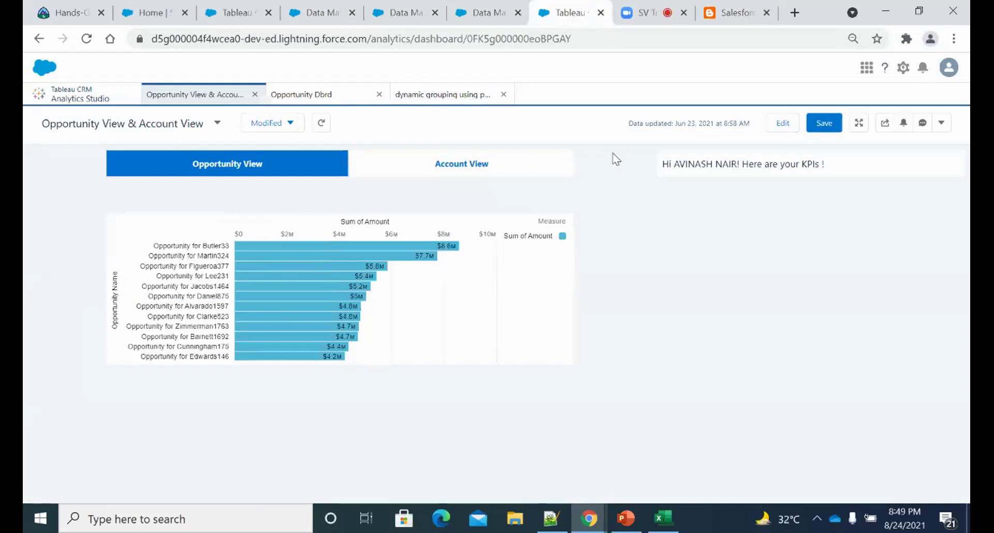
left_click(486, 13)
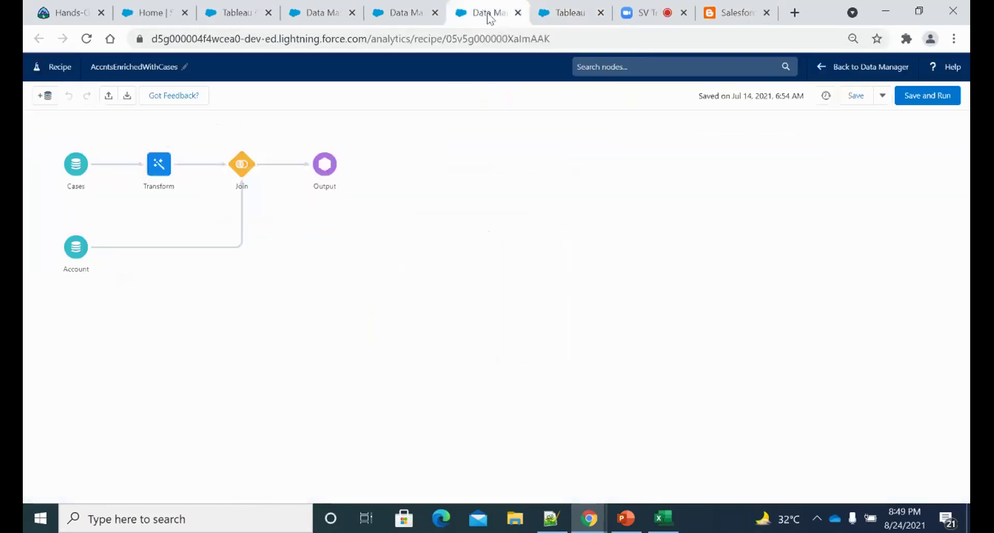
left_click(631, 12)
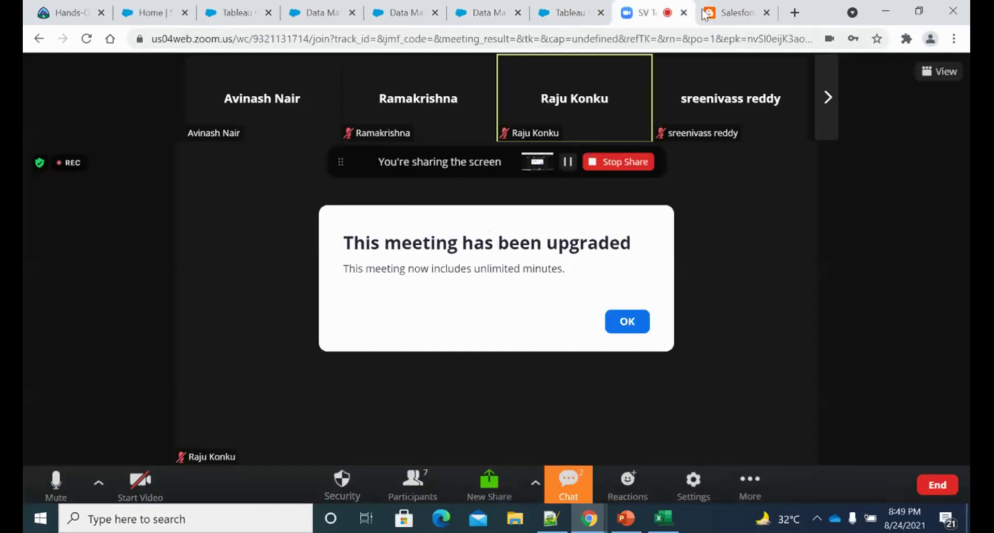
Return to the Salesforce Tableau CRM course page and highlight the Data-Layer subtopics from Data Sync through Different Nodes & its Application in Recipes
left_click(717, 15)
scroll(352, 197, "down", 1)
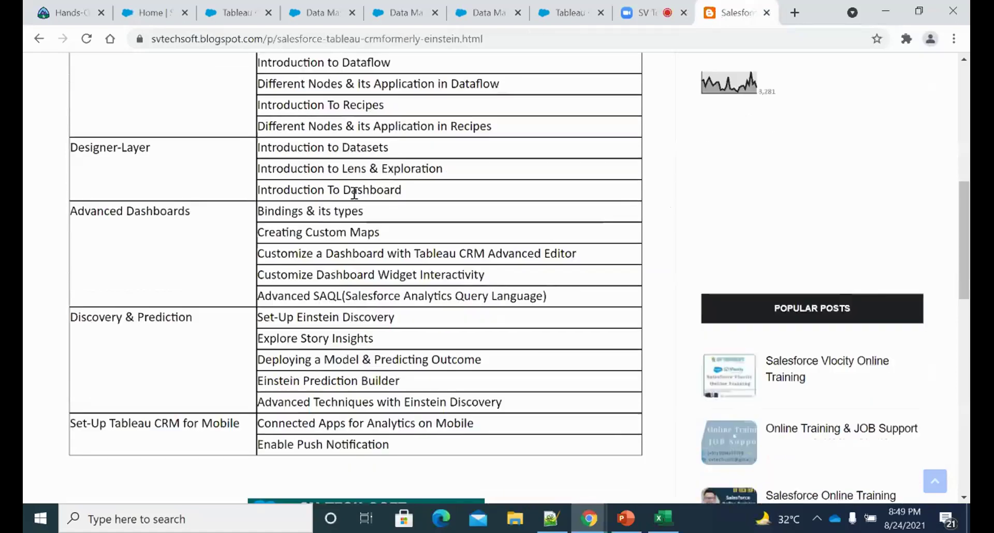
scroll(150, 152, "up", 1)
double_click(114, 117)
left_click_drag(264, 116, 506, 206)
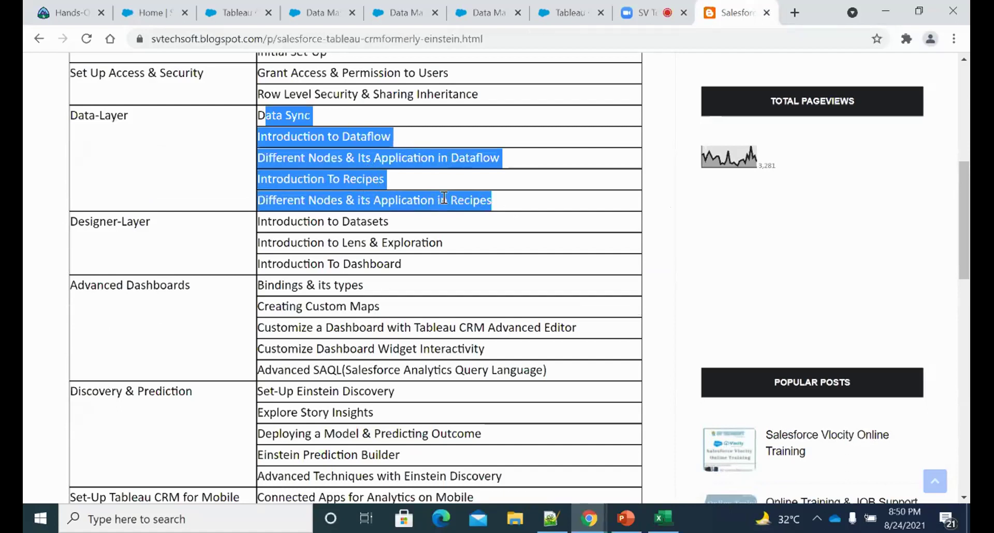
Highlight the Designer-Layer topic and its dataset, lens and dashboard subtopics in the course syllabus
scroll(357, 176, "down", 1)
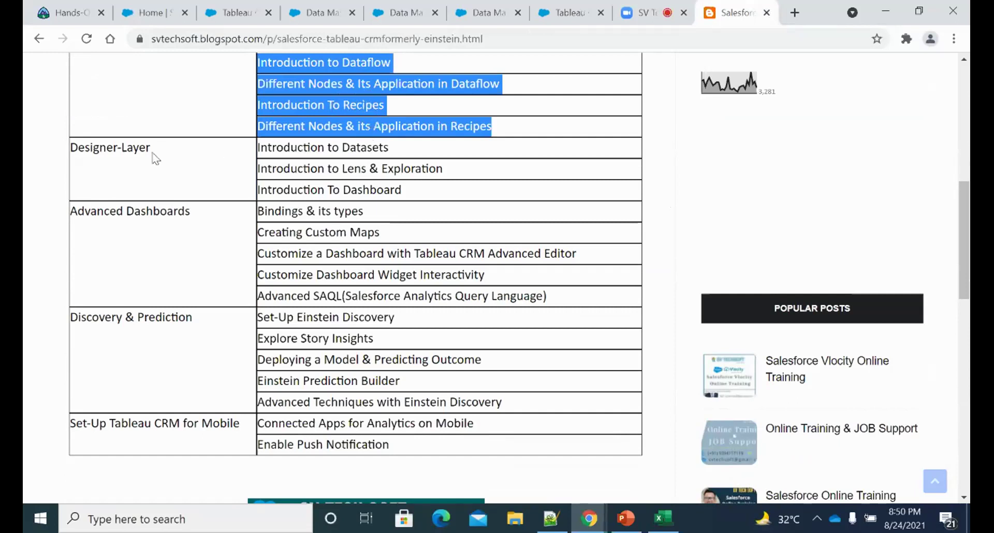
left_click_drag(134, 151, 162, 162)
left_click_drag(298, 149, 327, 190)
scroll(348, 155, "down", 1)
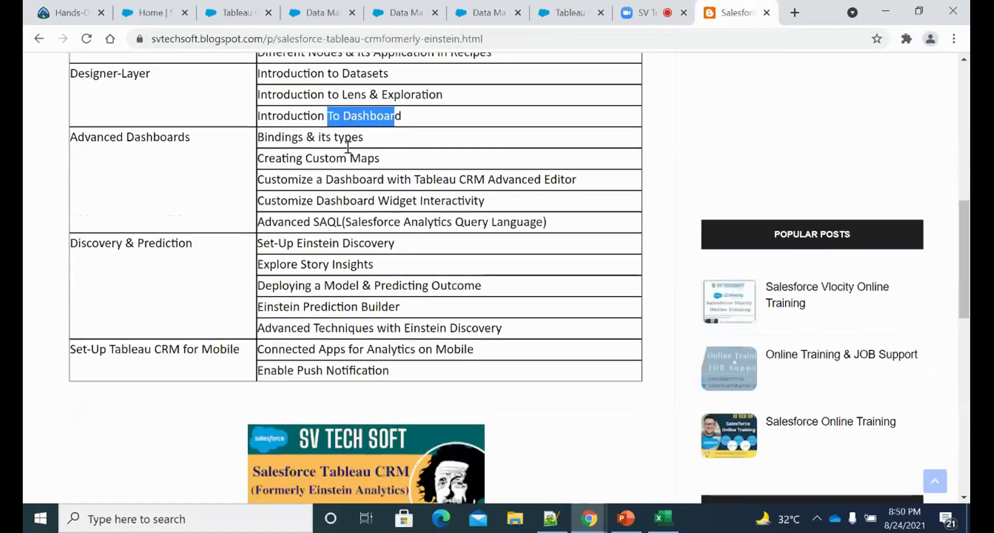
Highlight the Advanced Dashboards, Discovery & Prediction and Set-Up Tableau CRM for Mobile topics in the syllabus
left_click_drag(110, 136, 240, 150)
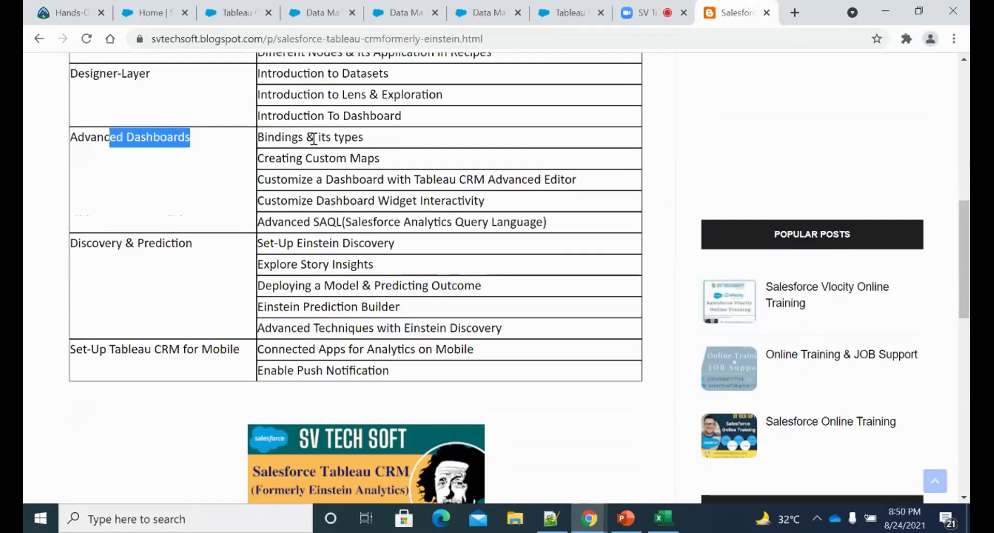
left_click_drag(97, 241, 208, 248)
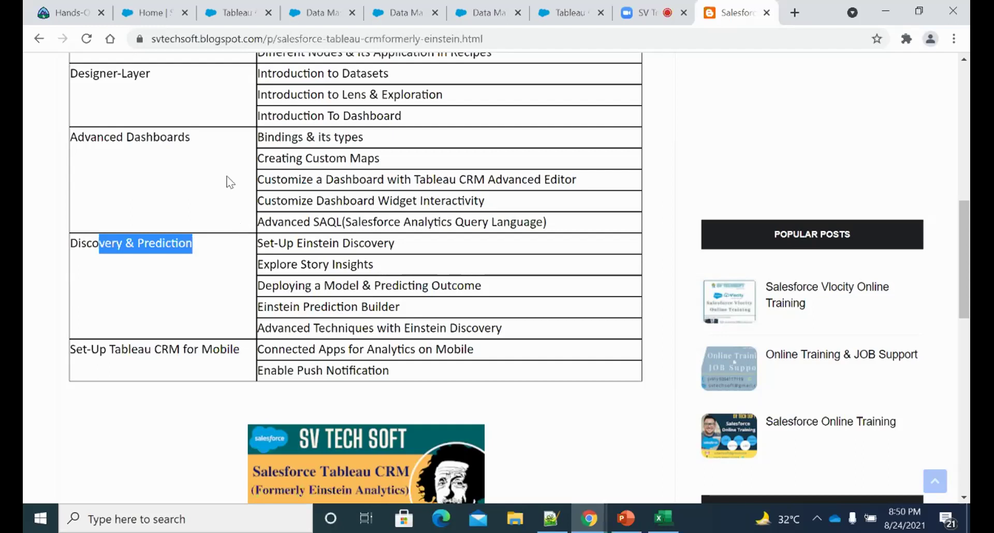
left_click_drag(168, 348, 227, 349)
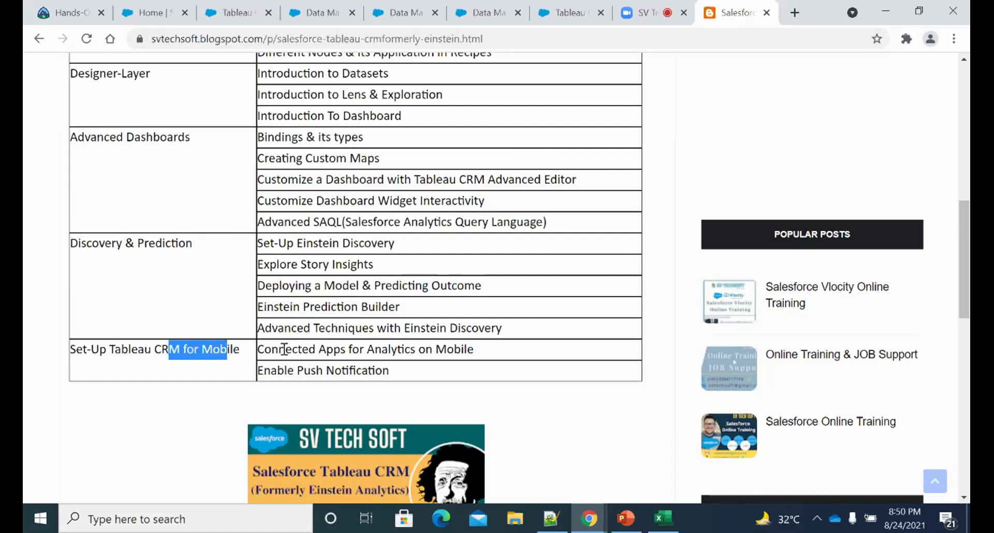
scroll(412, 349, "up", 3)
scroll(222, 204, "up", 2)
scroll(295, 169, "down", 1)
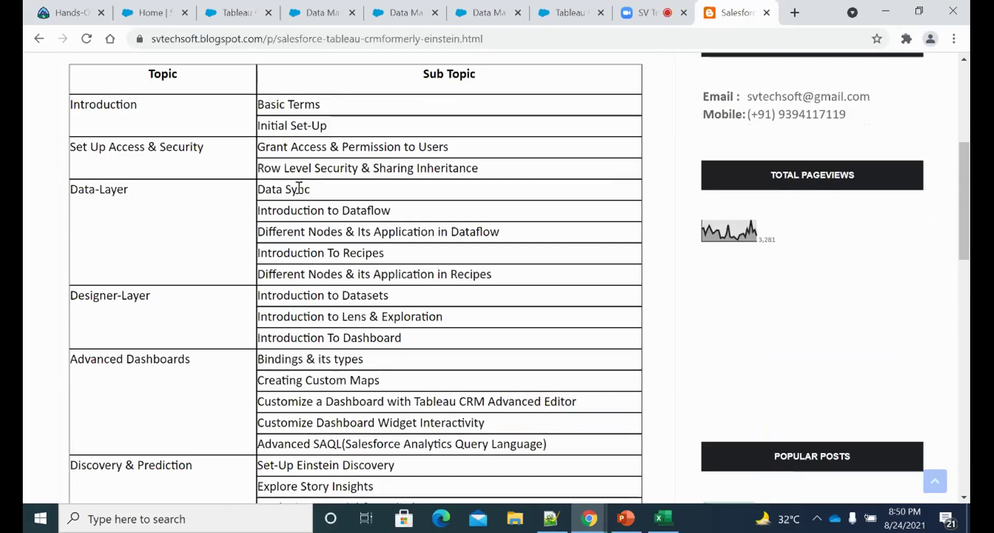
Return to the Opportunity View & Account View dashboard and briefly show the Q & A Session slide in PowerPoint
left_click(564, 14)
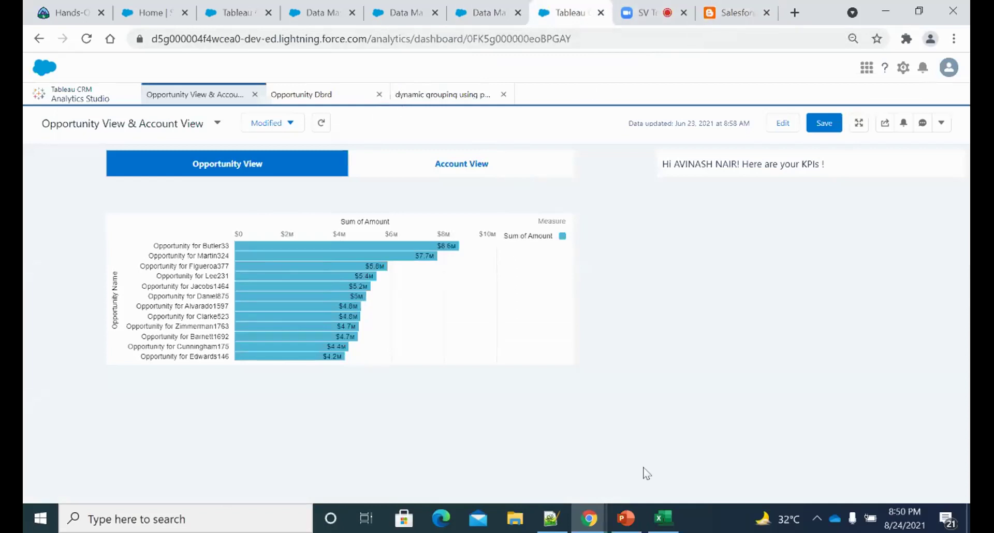
left_click(626, 518)
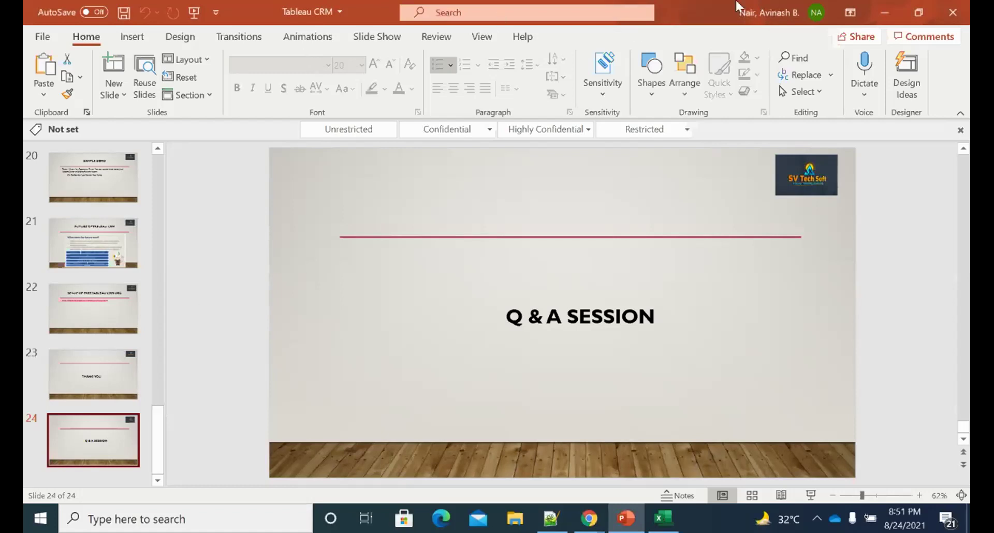
left_click(891, 18)
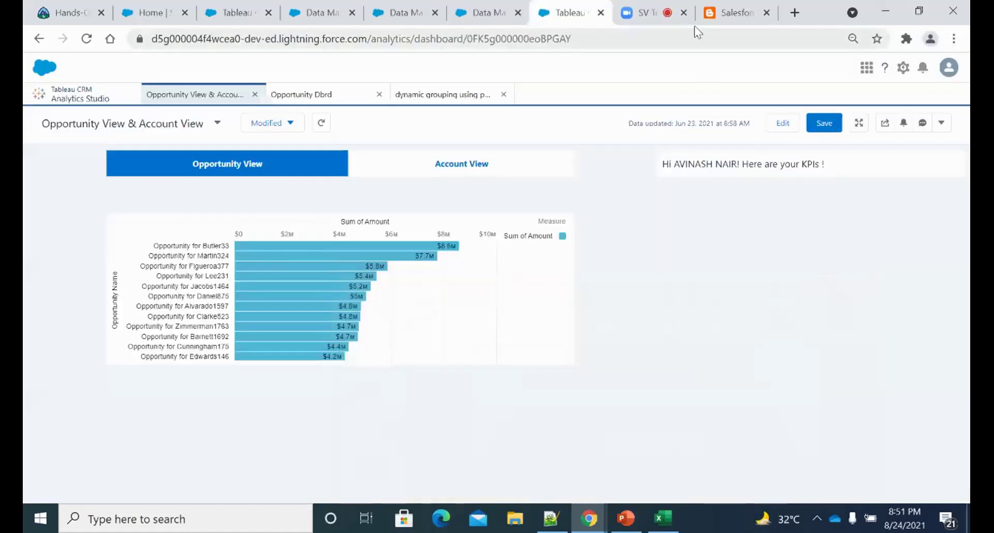
Reopen the course page and highlight the Discovery & Prediction topic with all its subtopics from Set-Up Einstein Discovery onward
left_click(725, 12)
scroll(158, 384, "down", 3)
left_click_drag(86, 317, 514, 401)
scroll(396, 343, "up", 2)
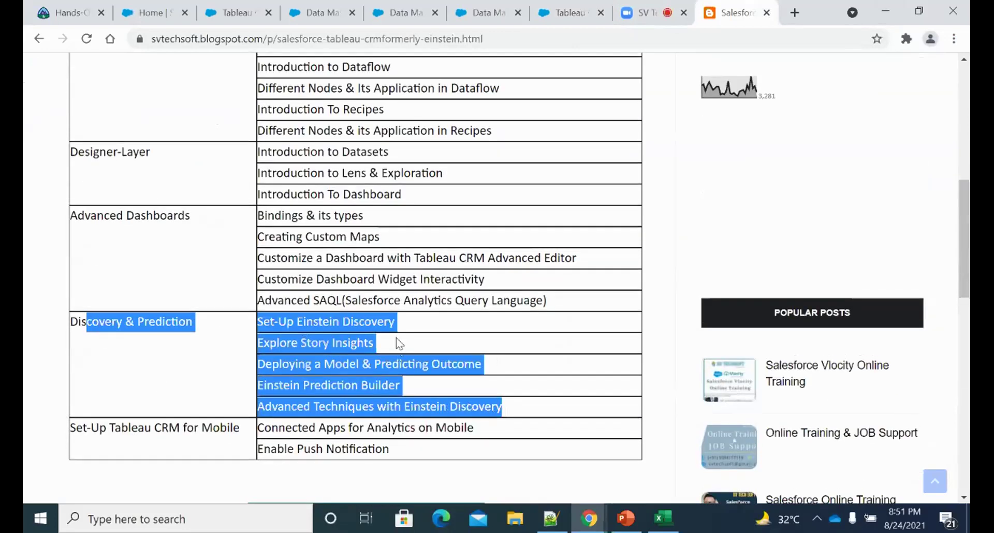
scroll(311, 282, "up", 2)
scroll(313, 264, "down", 2)
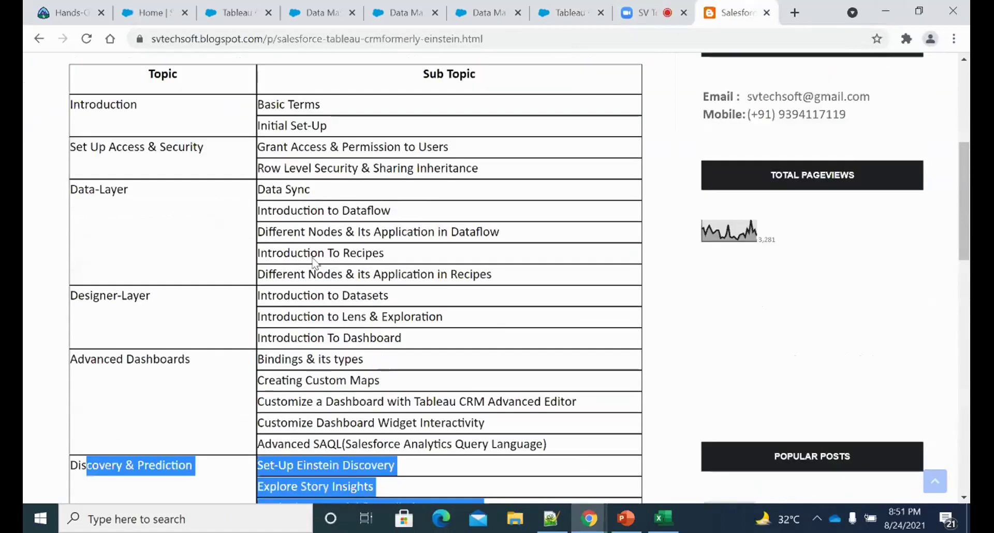
scroll(318, 254, "up", 1)
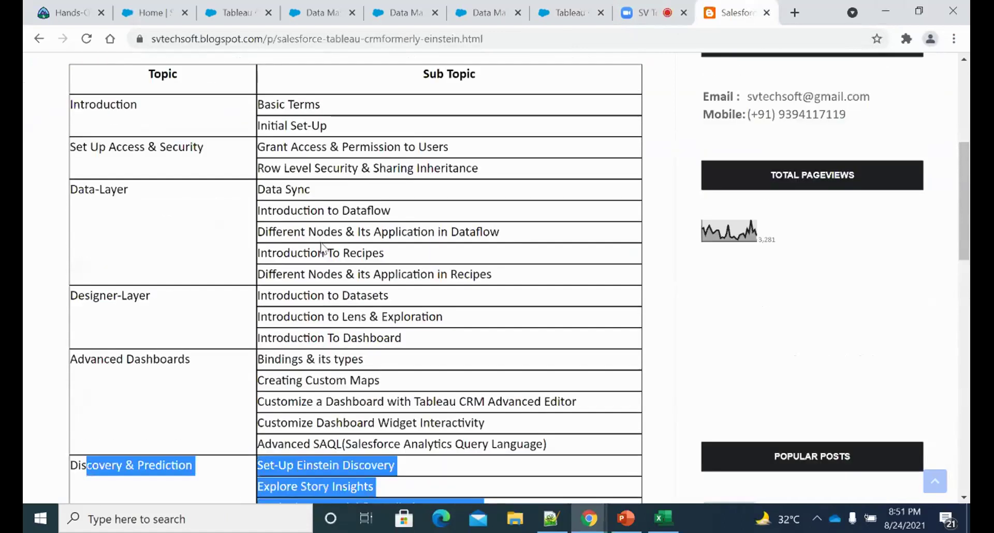
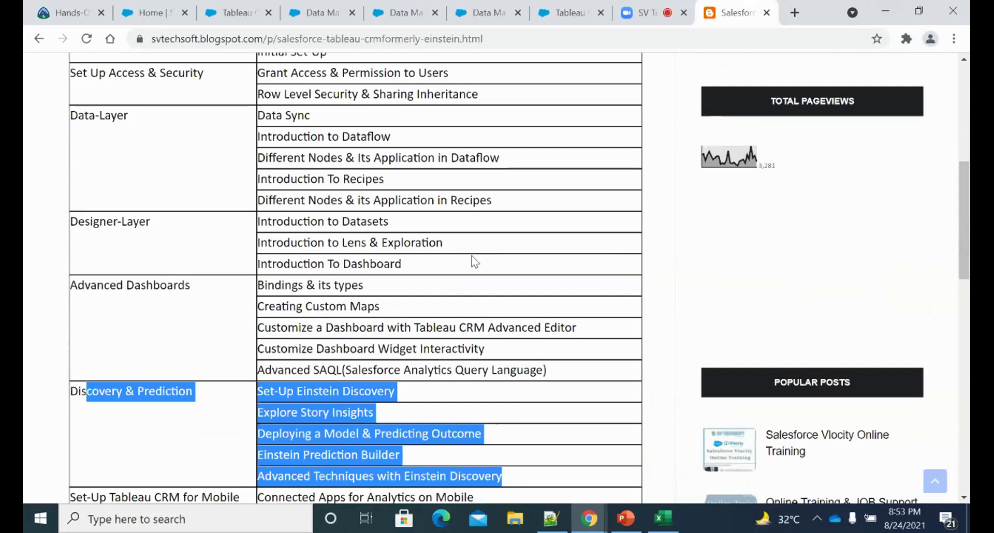
Switch to the Tableau CRM presentation in PowerPoint and highlight the words SALESFORCE TABLEAU CRM on the title slide
mouse_move(596, 523)
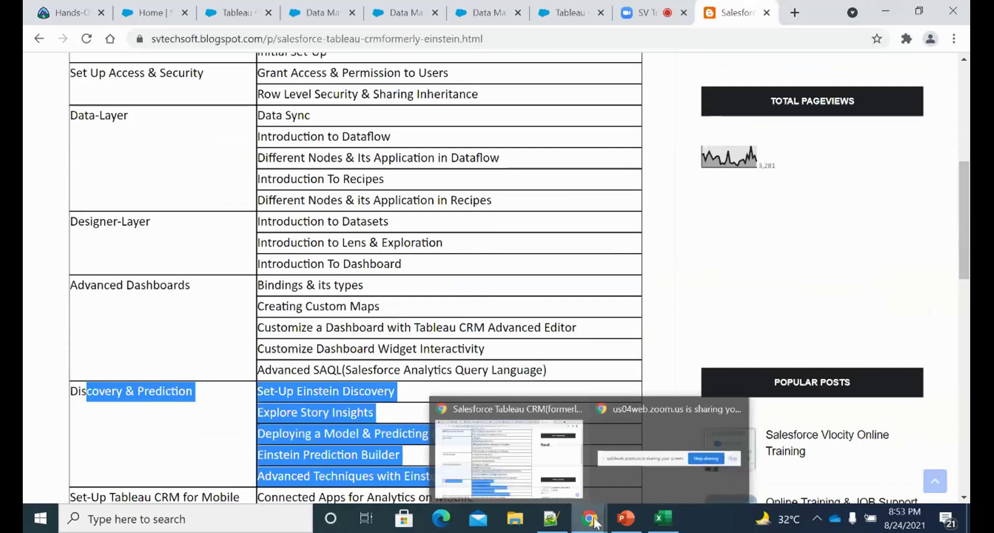
left_click(624, 519)
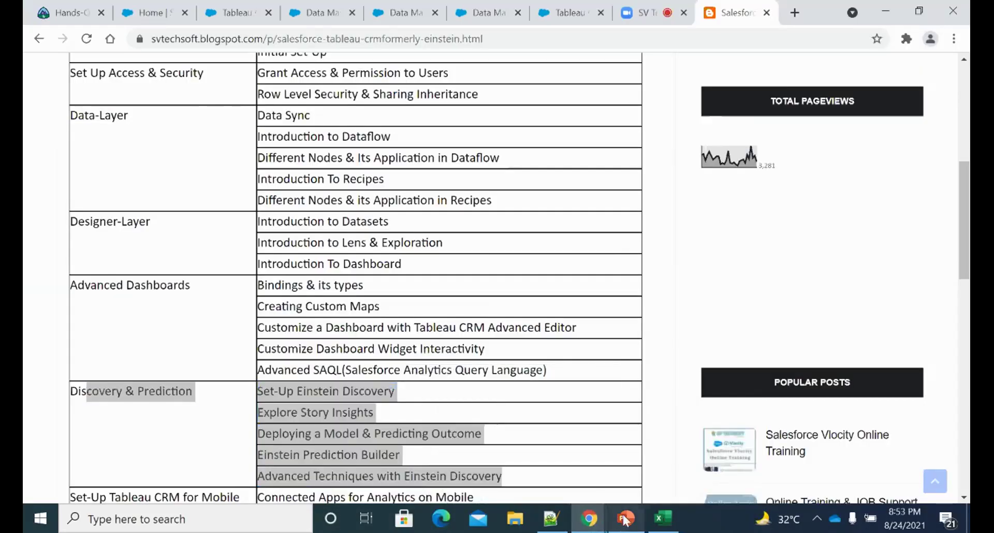
left_click_drag(809, 294, 504, 292)
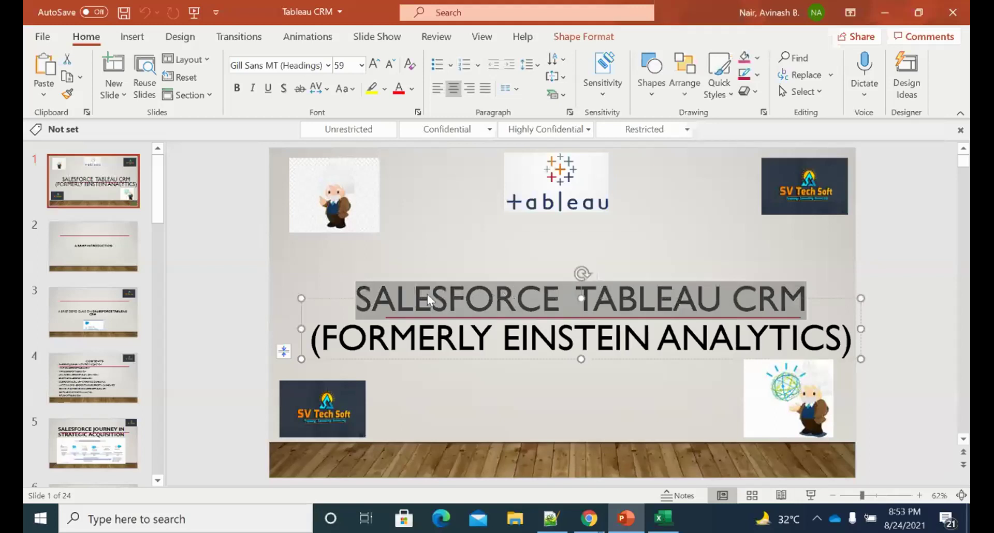
left_click(889, 18)
Open Salesforce Setup from the Sales home page and show the Account object's Validation Rules in Object Manager
left_click(150, 12)
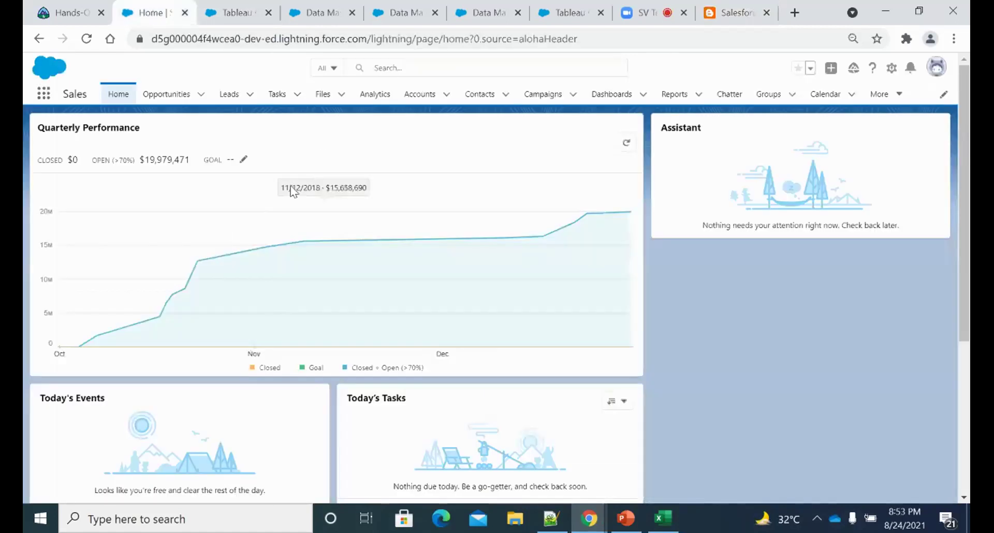
left_click(891, 68)
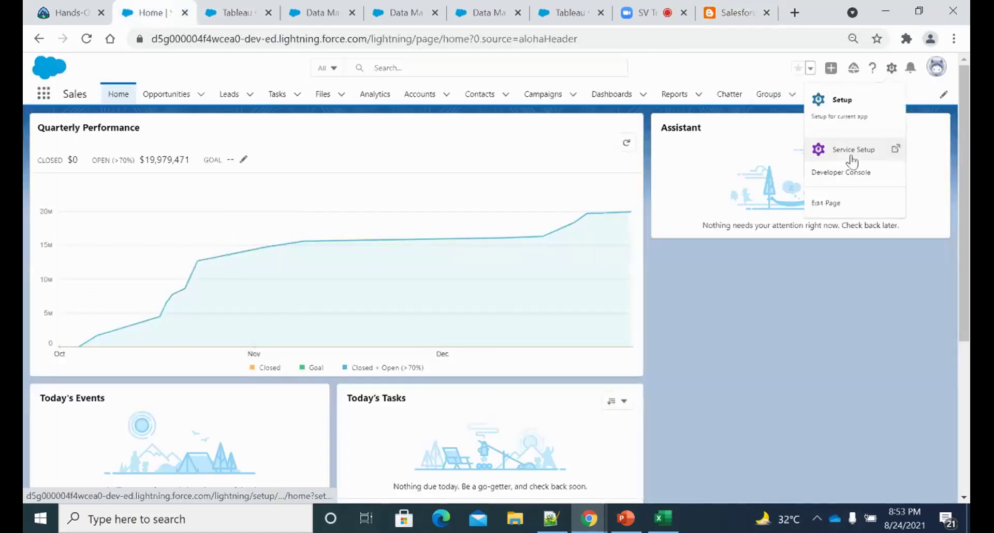
left_click(840, 100)
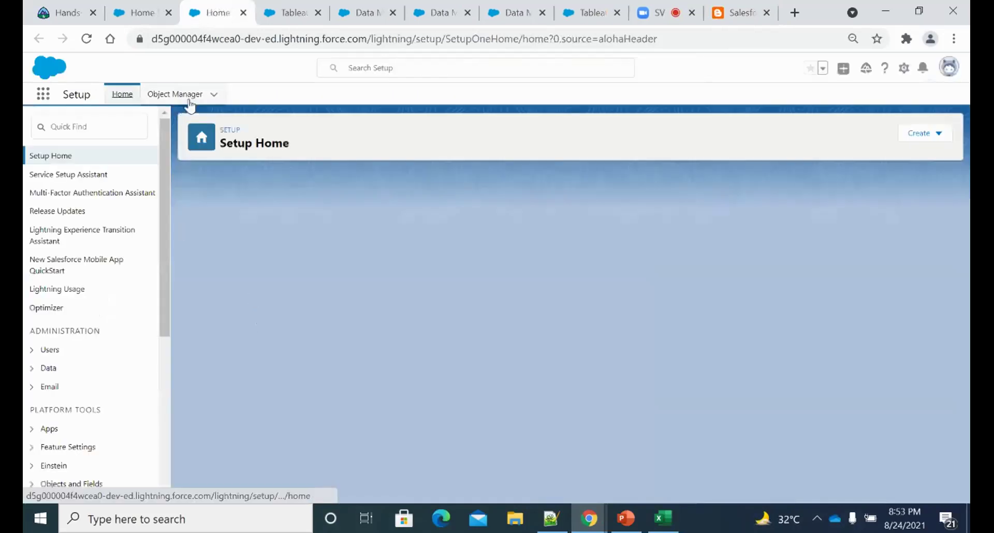
left_click(189, 100)
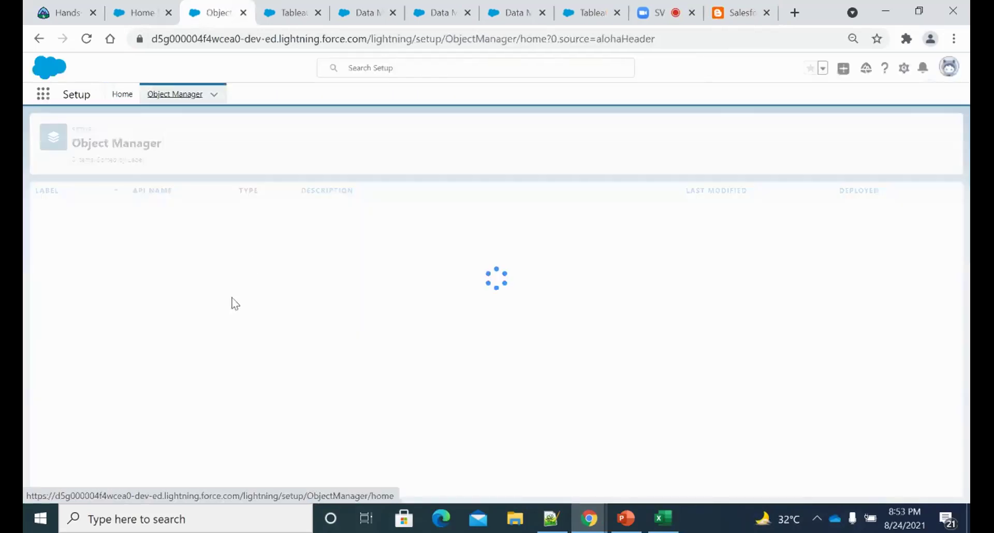
left_click(61, 216)
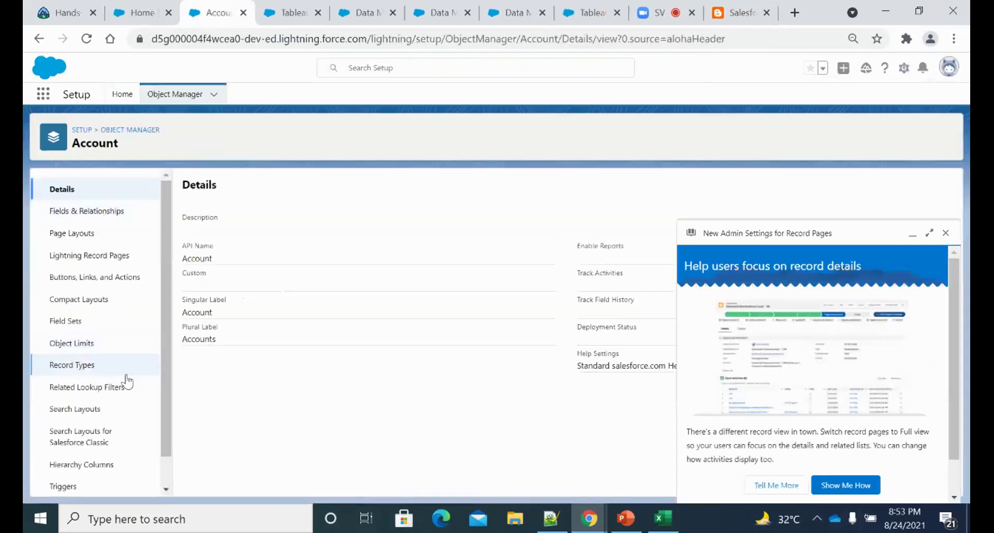
scroll(127, 382, "down", 1)
left_click(106, 474)
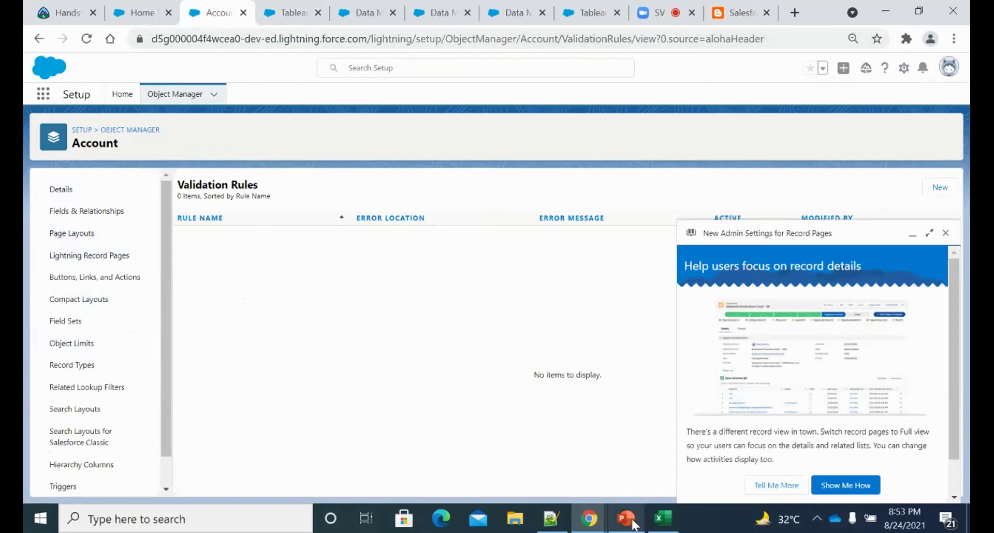
Switch to PowerPoint, present the Q & A Session slide 24 full screen and end the slide show
left_click(618, 467)
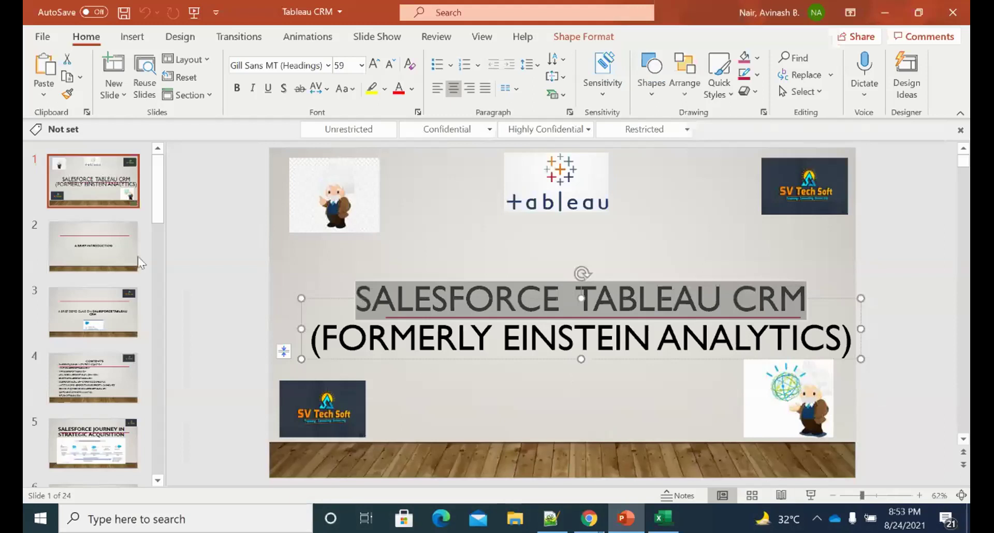
left_click_drag(158, 190, 159, 442)
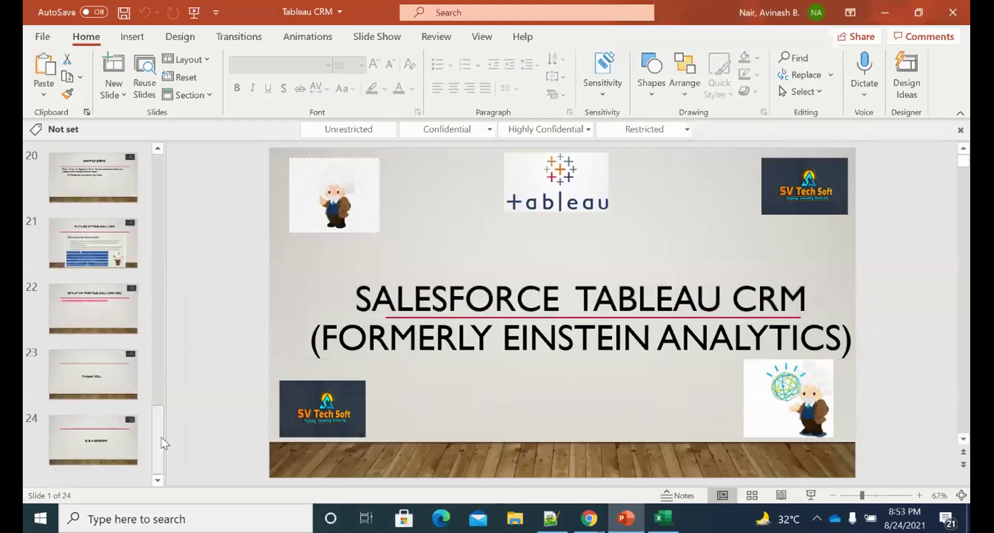
left_click(120, 441)
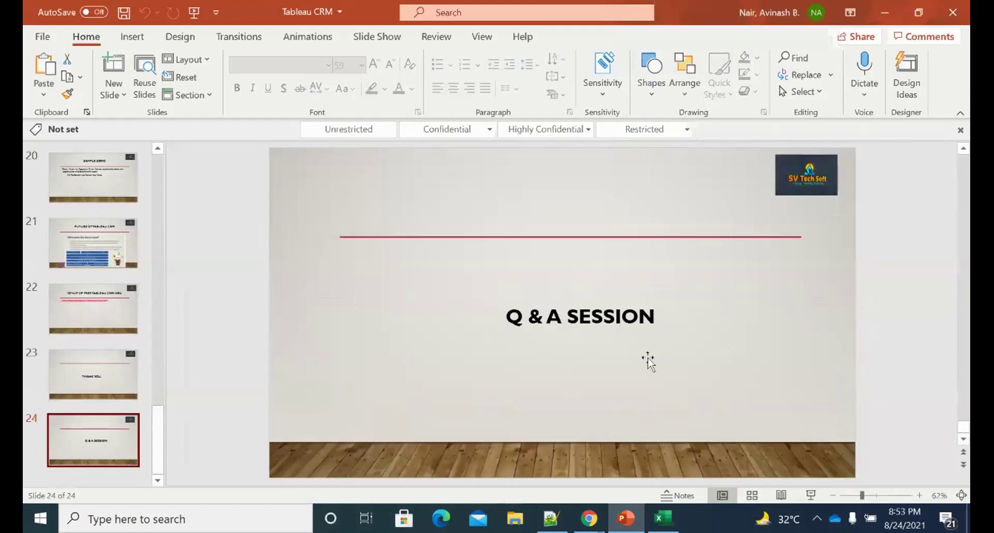
left_click(810, 496)
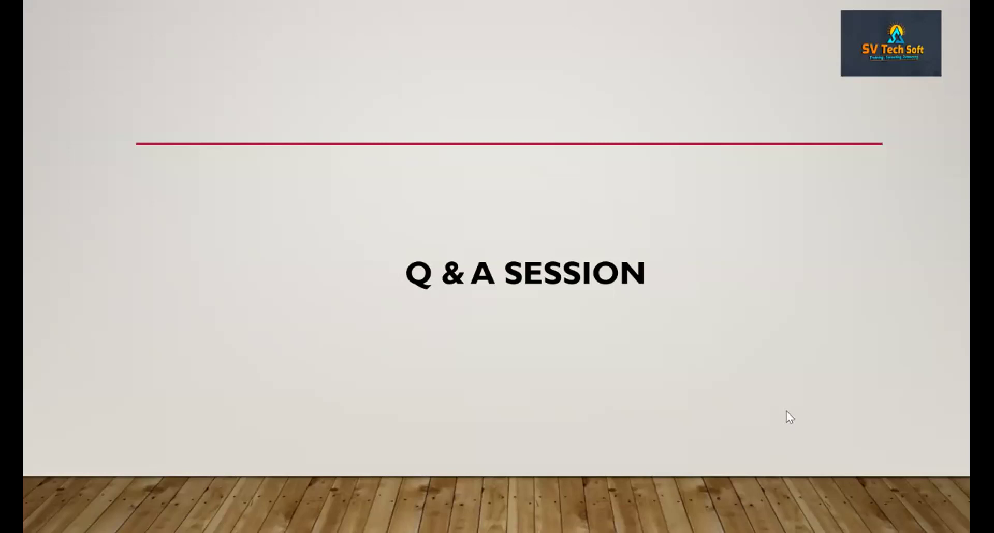
key("Escape")
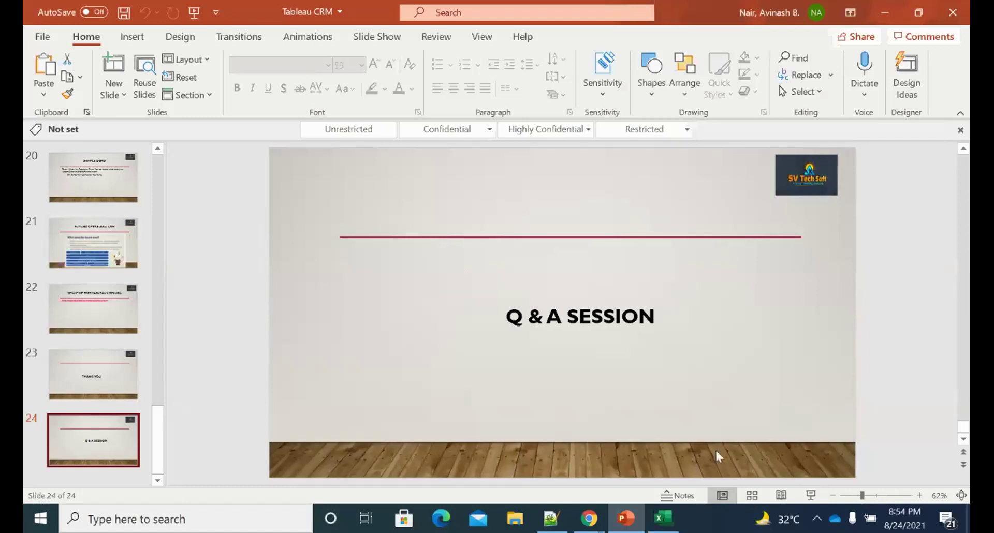
Switch to the Zoom meeting in Chrome and dismiss the meeting upgrade notice
mouse_move(590, 520)
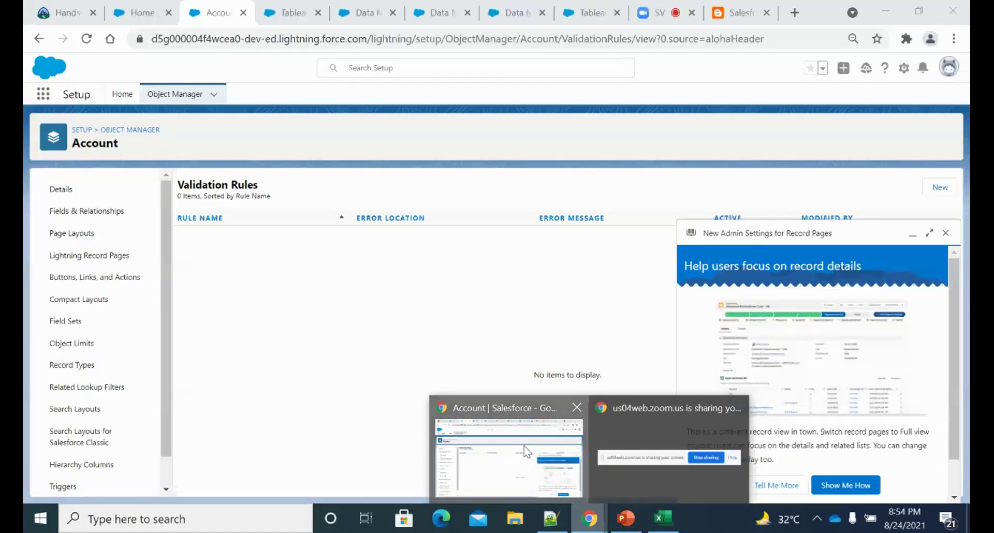
left_click(526, 451)
left_click(657, 15)
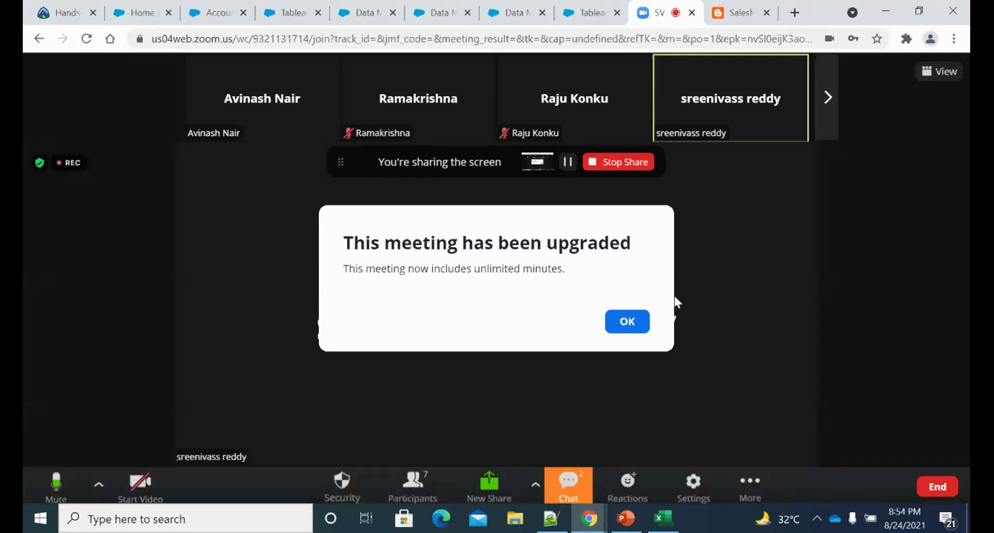
left_click(631, 322)
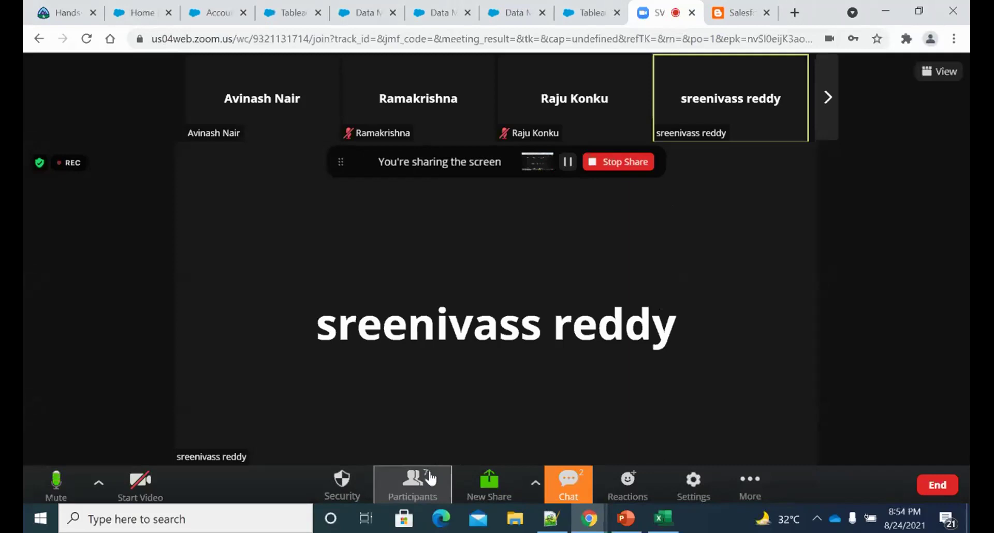
Show the participants list and the chat messages of the Zoom meeting
left_click(413, 484)
mouse_move(761, 215)
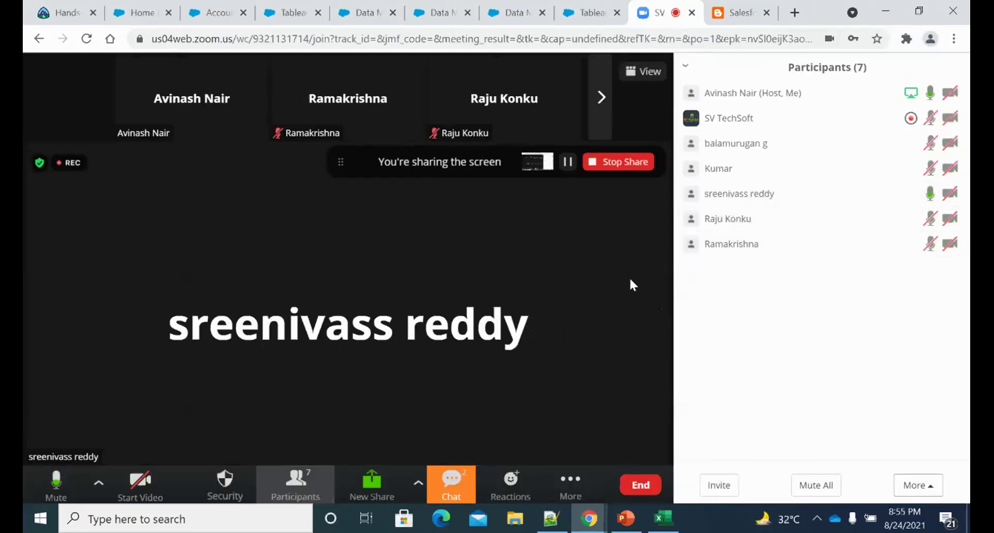
left_click(458, 481)
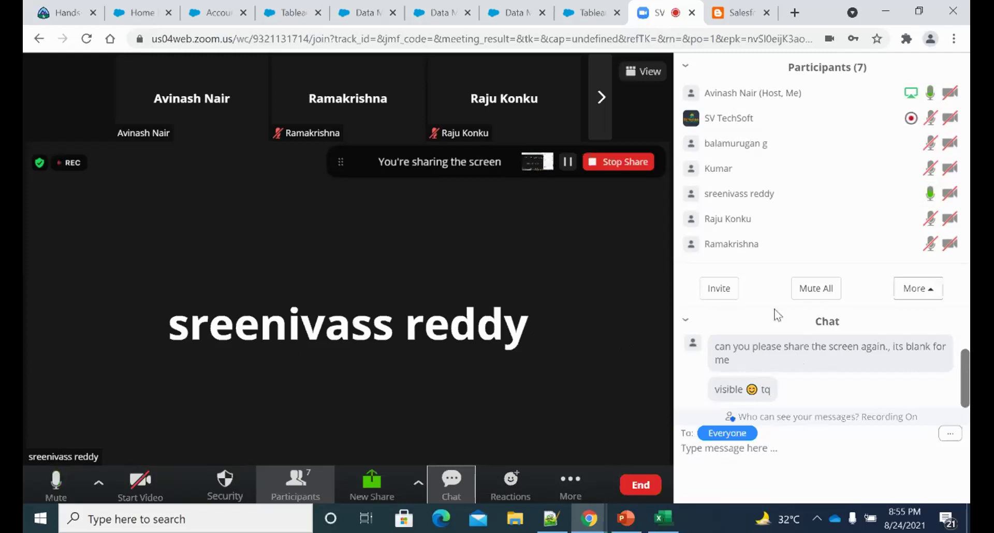
Switch to the AccntsEnrichedWithCases recipe, branch an Aggregate node off the Transform node and bring the recipe graph back into view
left_click(447, 15)
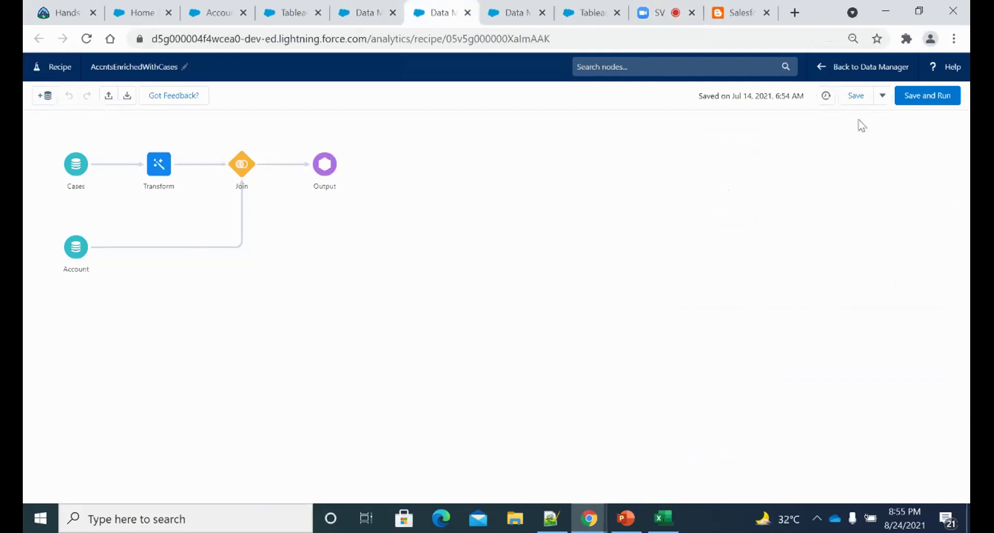
left_click(159, 164)
mouse_move(179, 167)
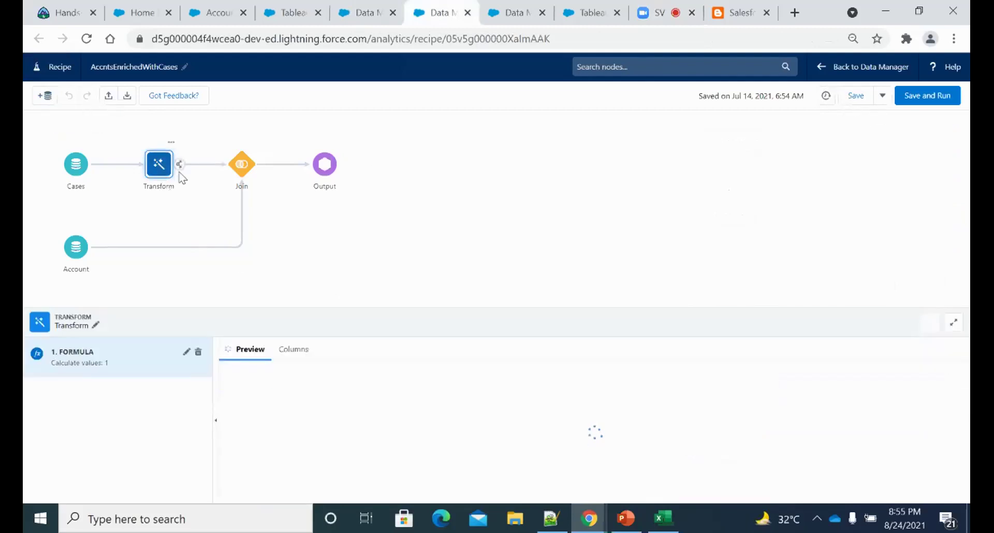
left_click(179, 164)
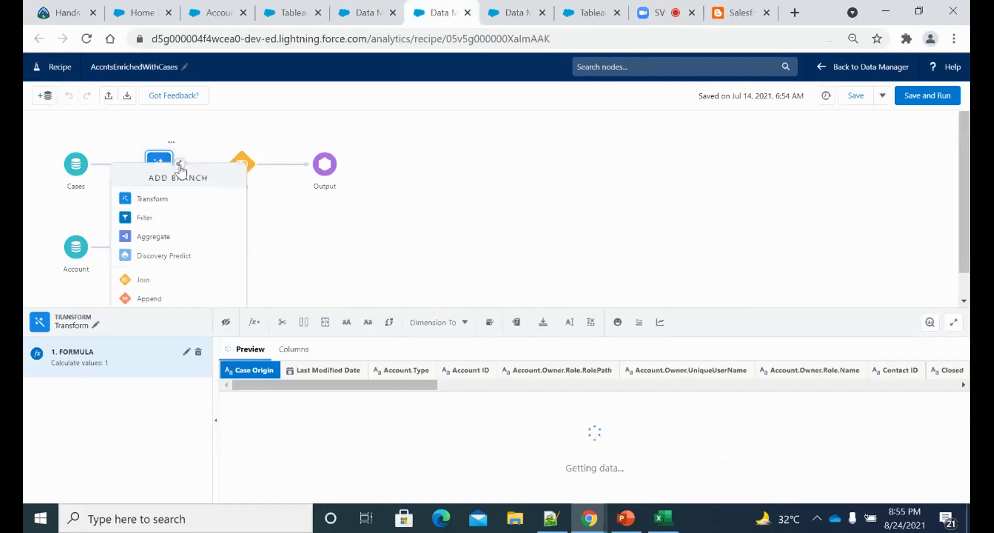
left_click(155, 237)
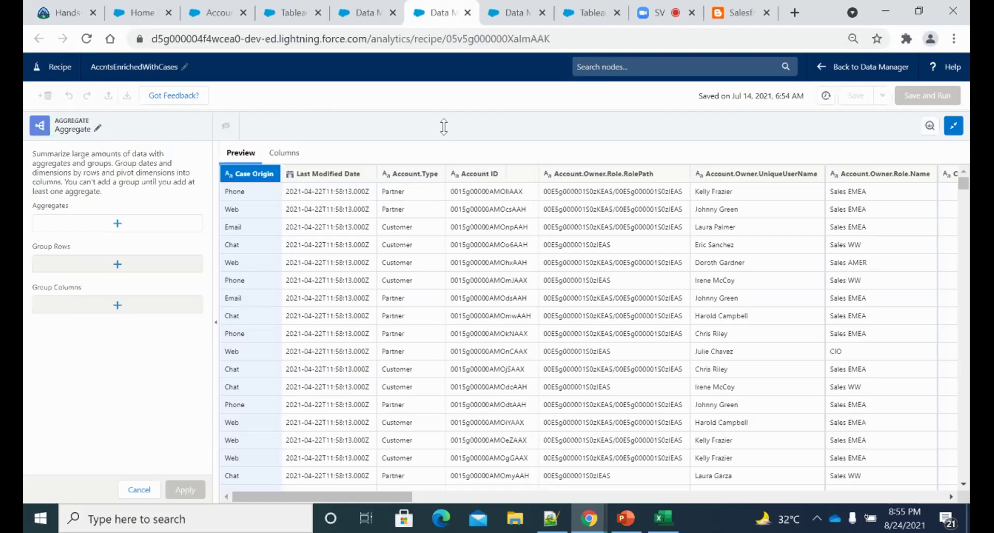
left_click(953, 127)
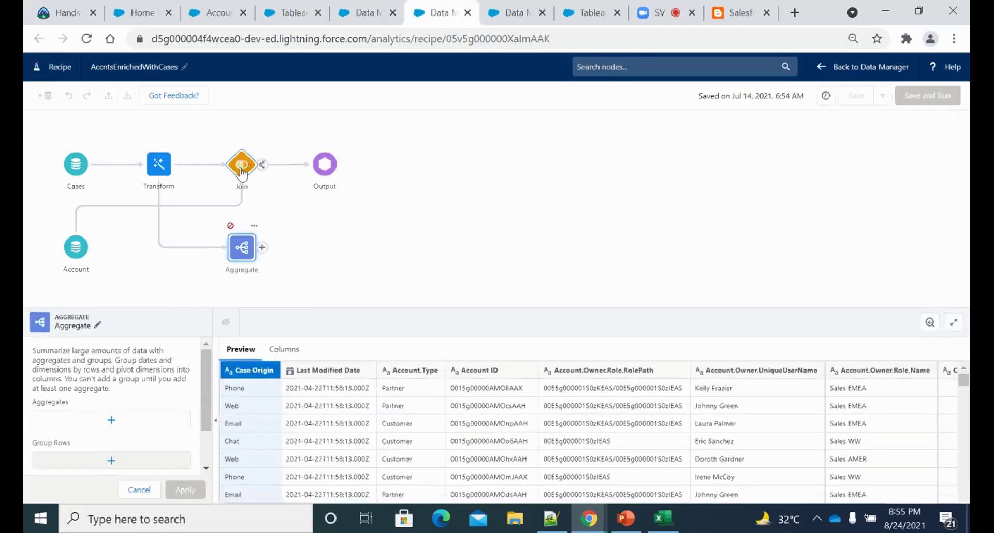
Leave the Aggregate node for the Join node and discard the unapplied Aggregate changes
left_click(241, 171)
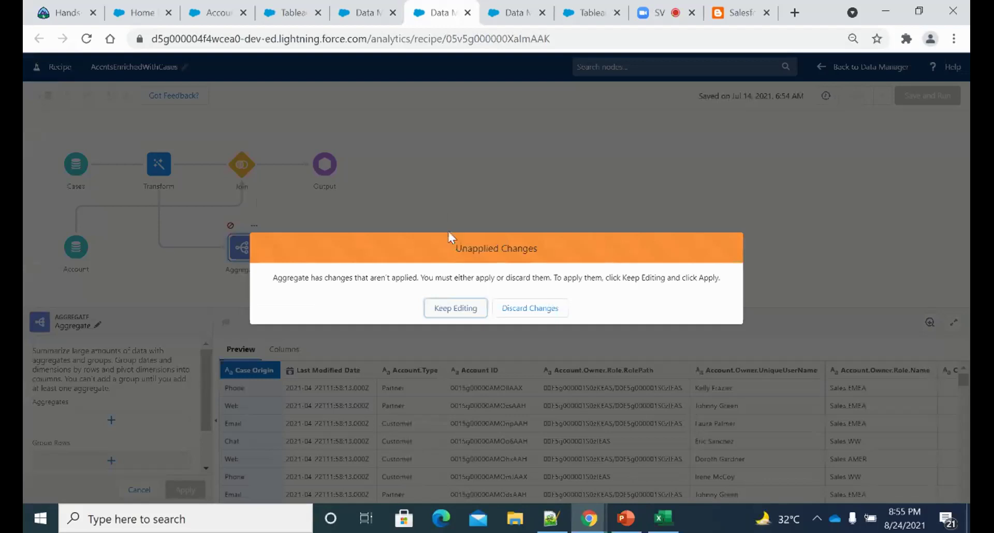
left_click(449, 209)
left_click(532, 310)
Show the Tableau CRM course syllabus on the SV TechSoft blog and return to the Zoom meeting
left_click(726, 16)
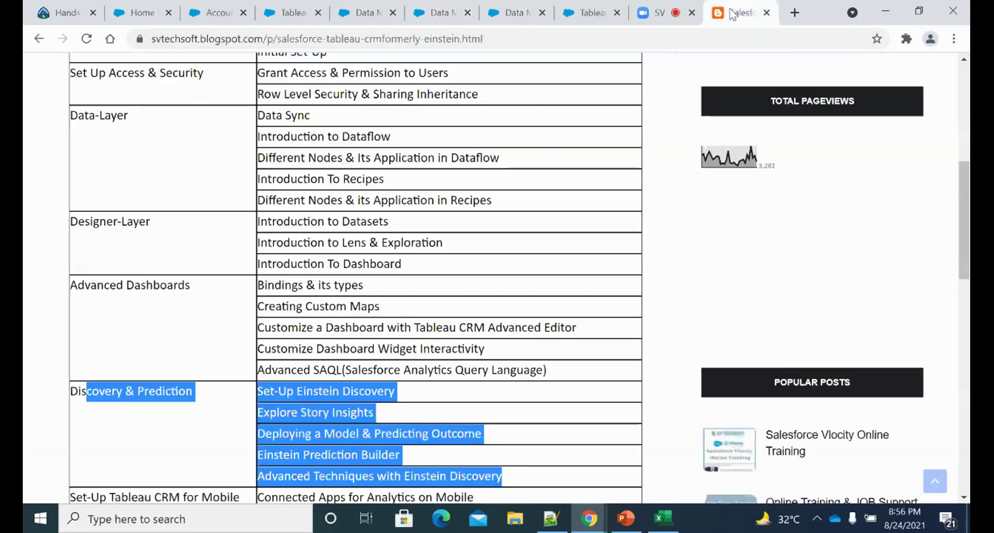
left_click(658, 18)
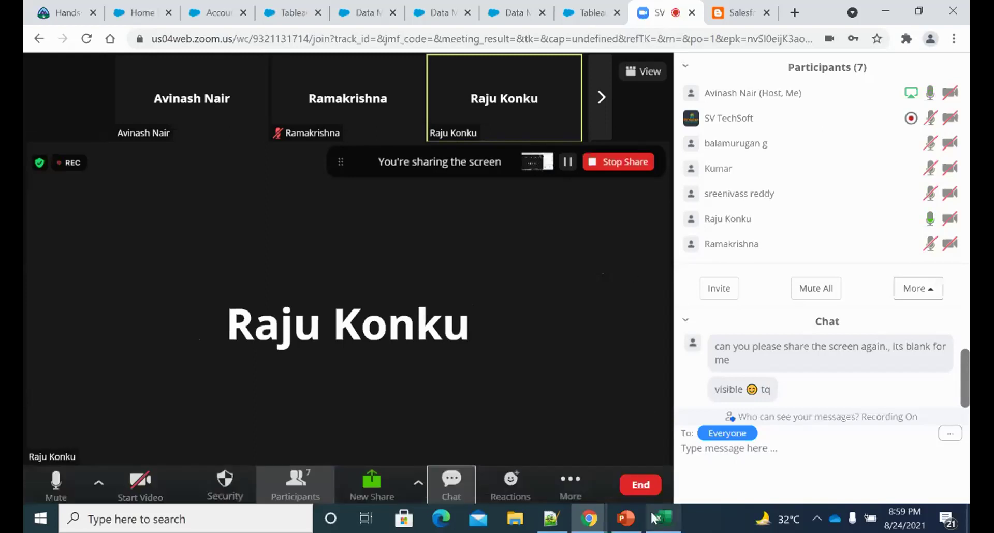
Switch to PowerPoint, show slide 22 on setting up a free Tableau CRM org, and minimize the presentation
left_click(626, 518)
left_click(103, 310)
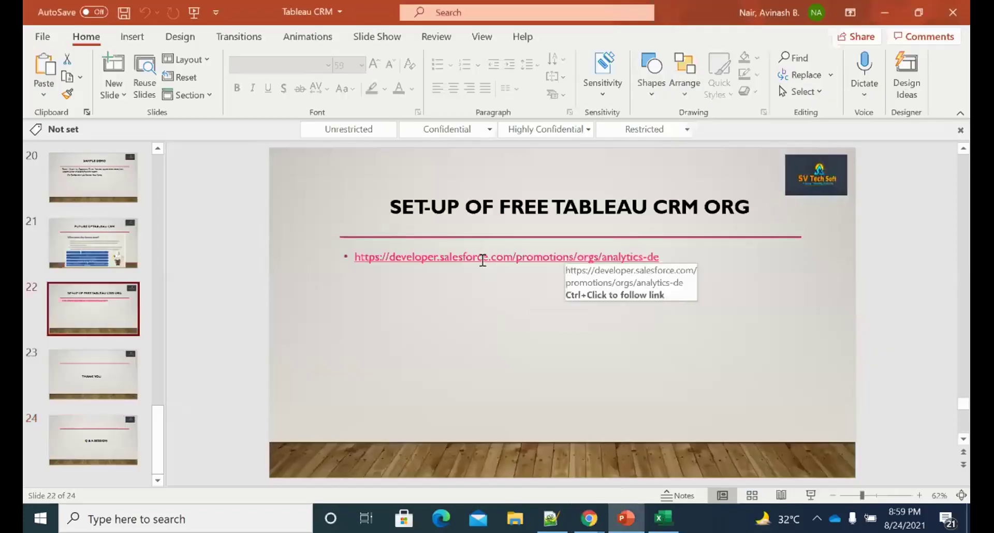
left_click(885, 12)
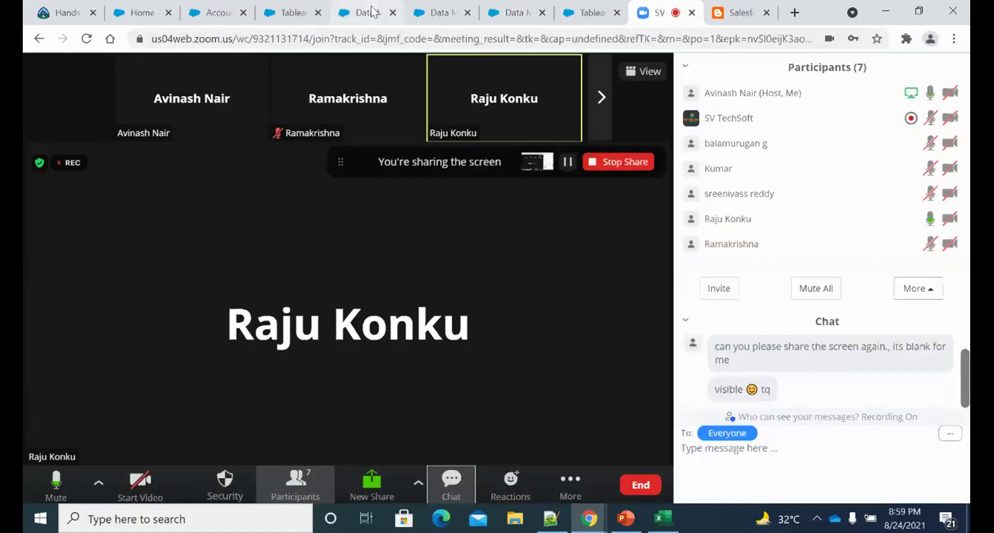
Show the Account Validation Rules and Sales home pages in Salesforce and return to the unsaved New dashboard in Analytics Studio
left_click(288, 13)
left_click(211, 15)
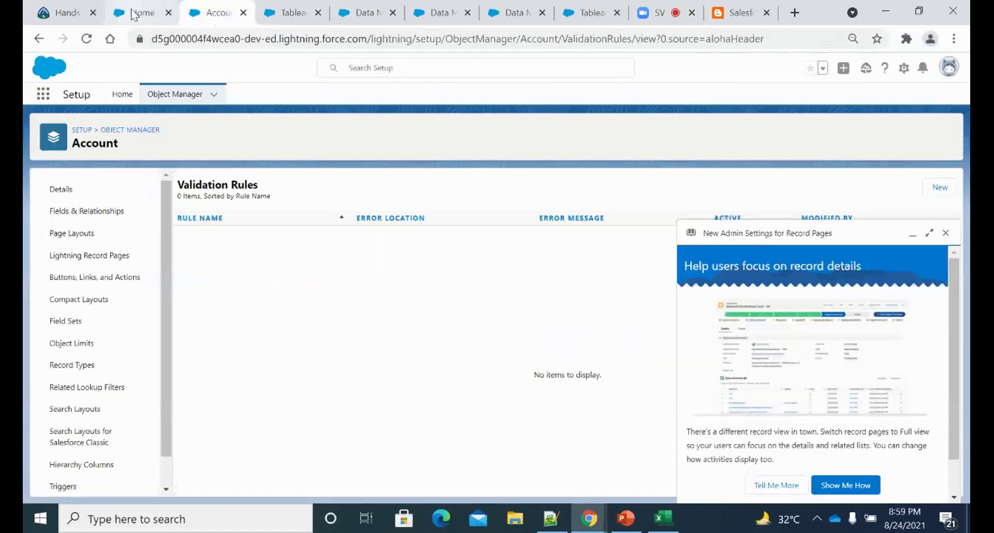
left_click(133, 14)
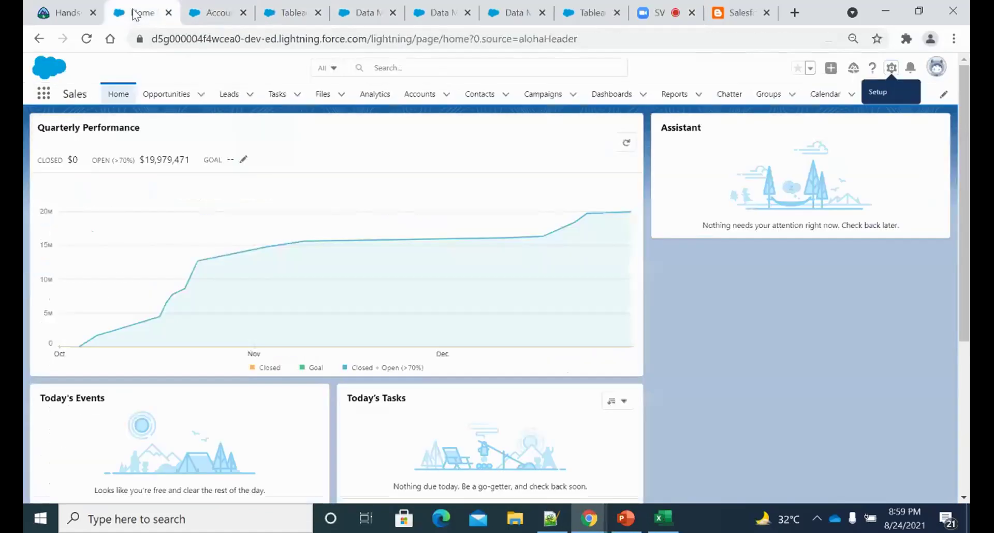
left_click(222, 18)
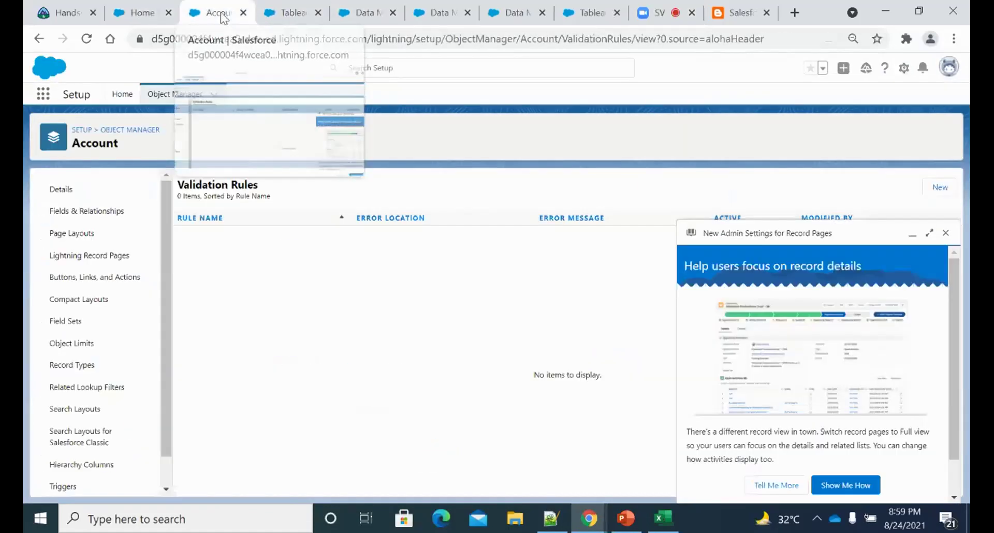
left_click(299, 19)
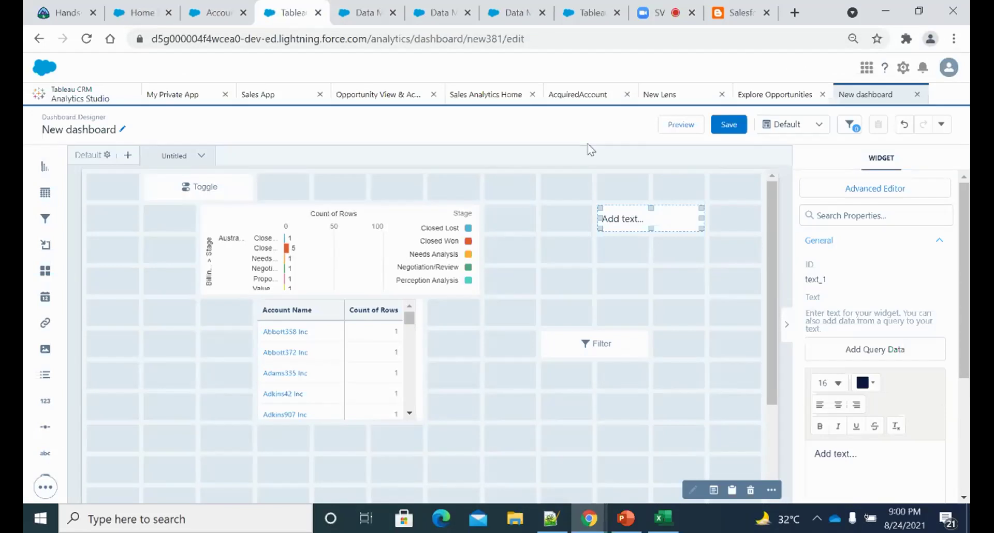
Switch to PowerPoint to show the free Tableau CRM org link again and return to the Zoom meeting in Chrome
left_click(626, 518)
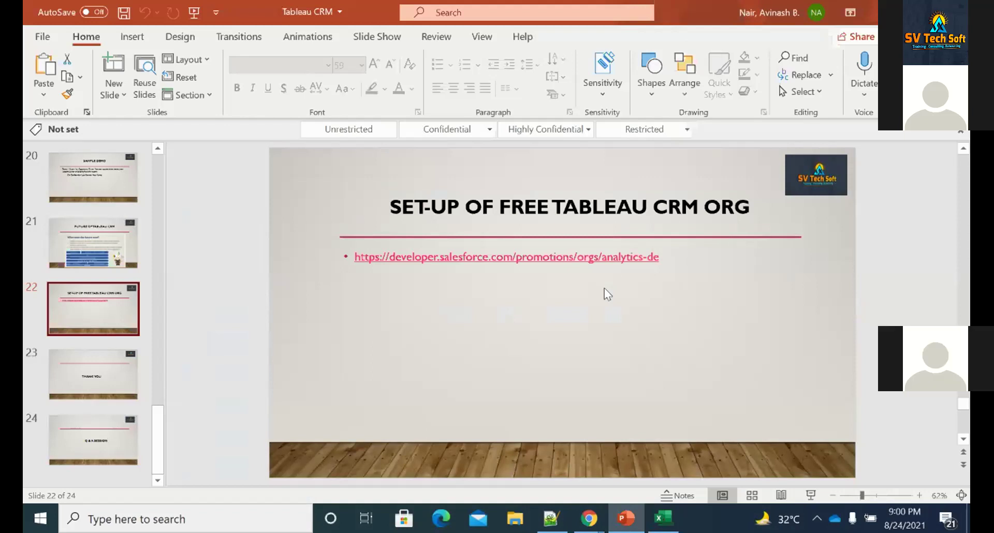
mouse_move(589, 517)
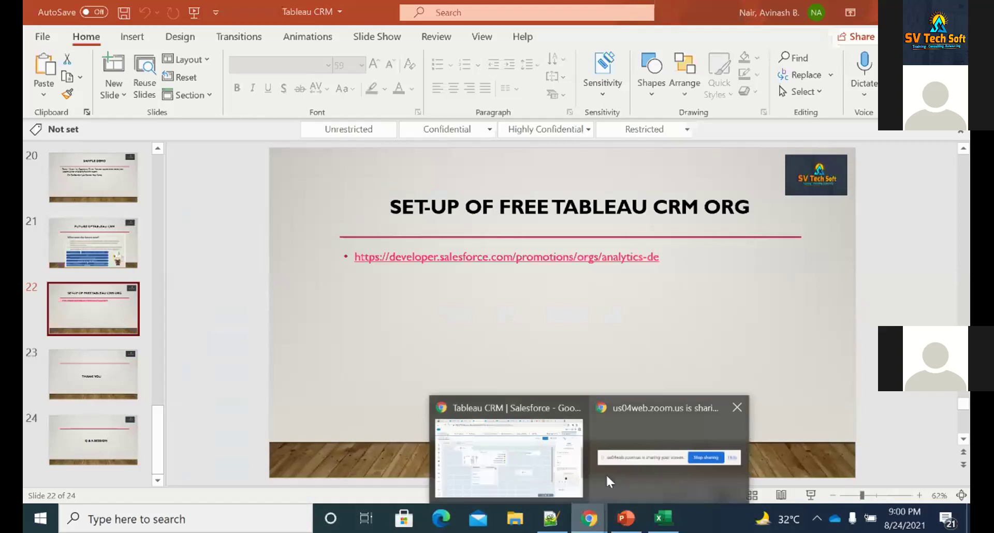
left_click(532, 444)
left_click(657, 12)
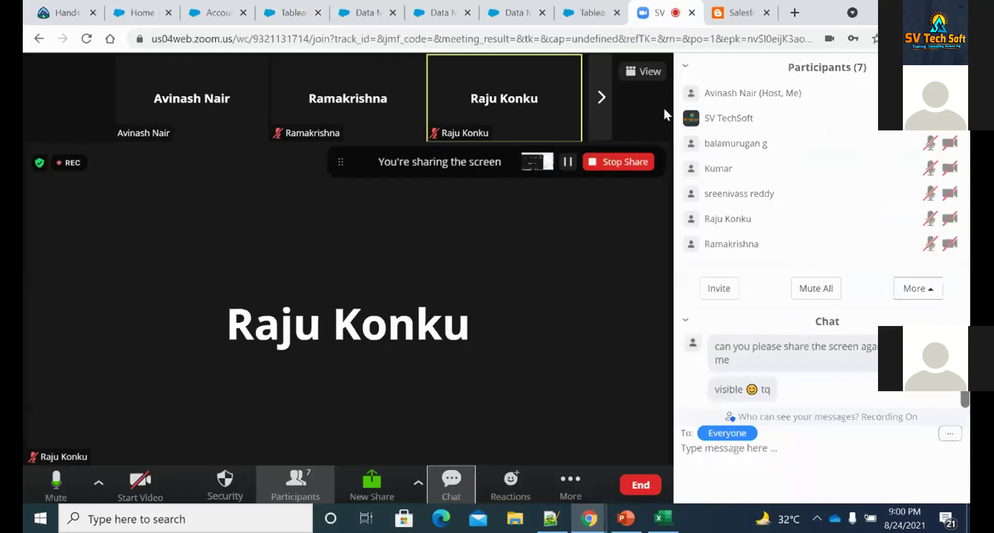